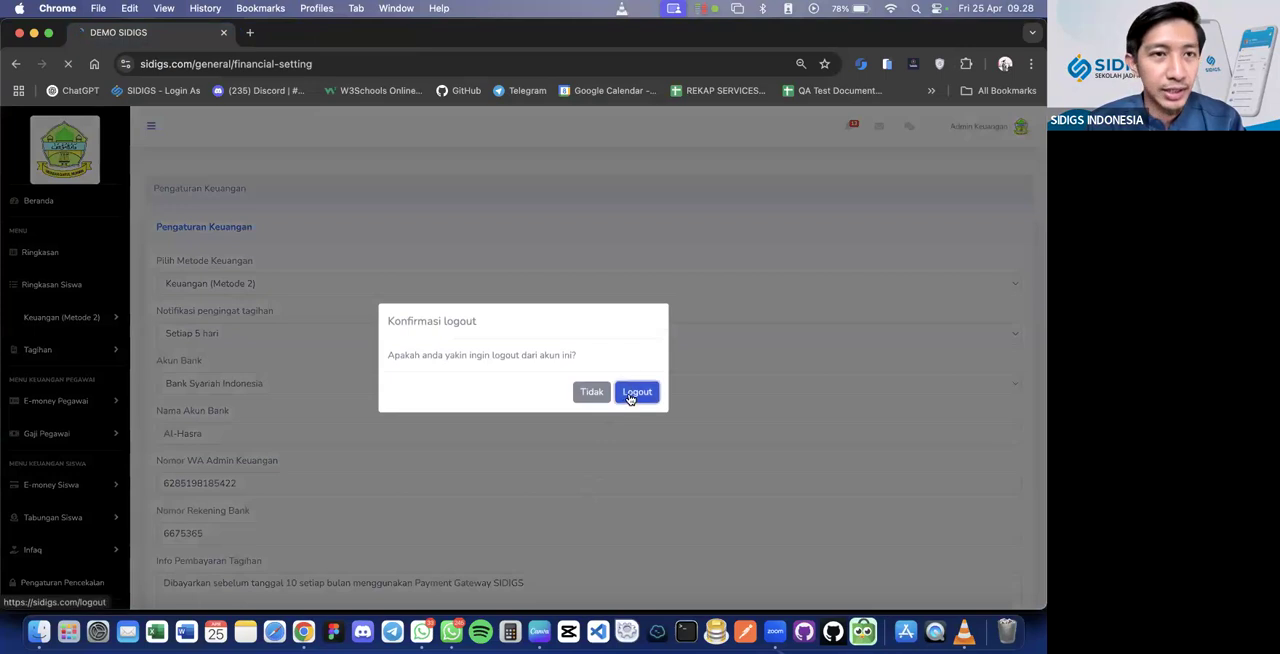
# Open the general SIDIGS login page at sidigs.com/login instead of the demo-sidigs school login
pyautogui.hotkey('shift', 'End')
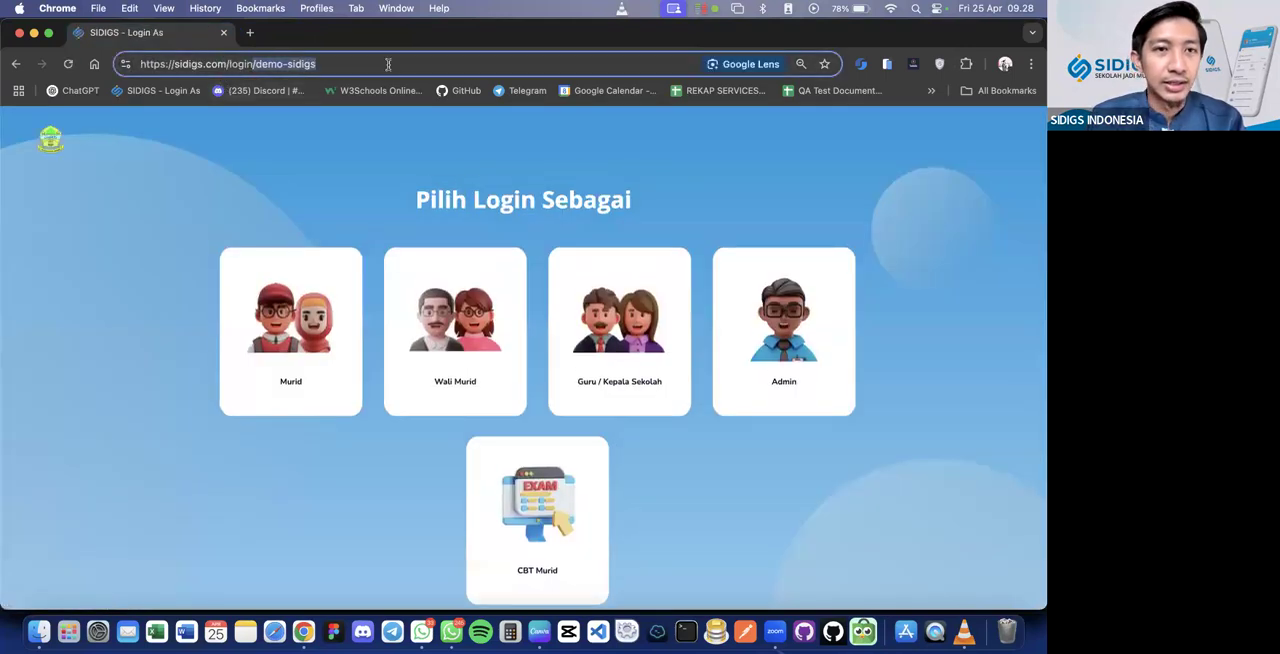
pyautogui.press('BackSpace')
pyautogui.press('Return')
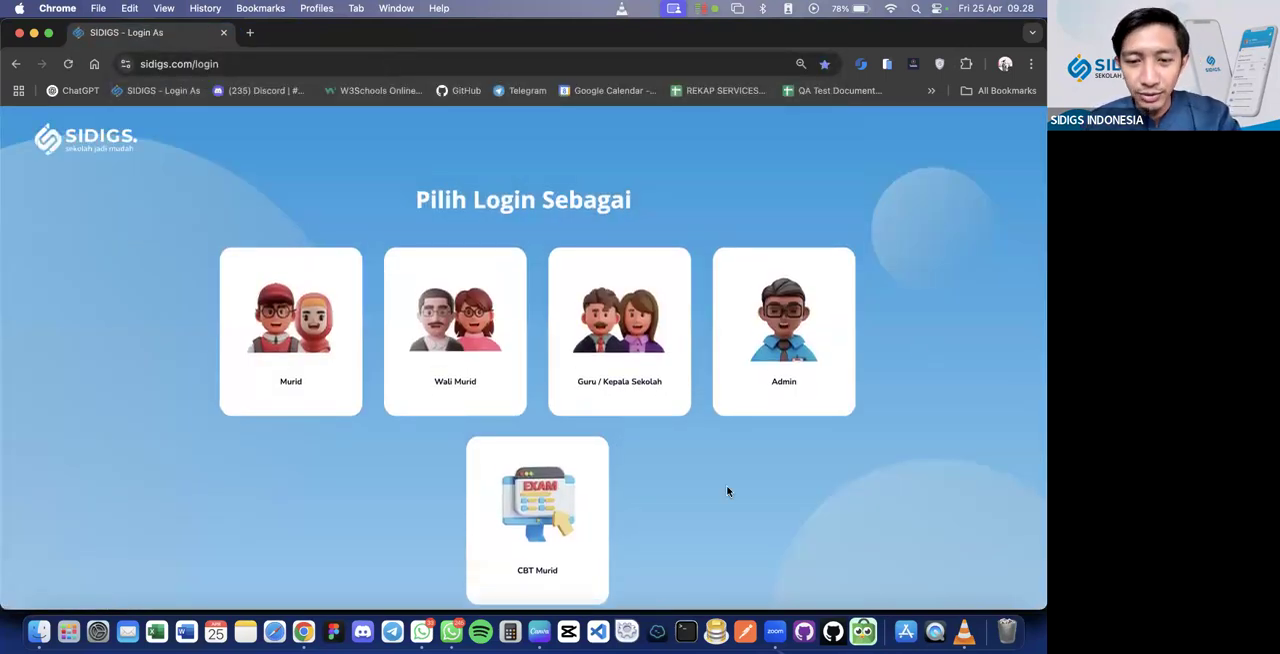
# Sign in as the Keuangan admin with the prefilled credentials and dismiss the browser's password warning
pyautogui.click(799, 362)
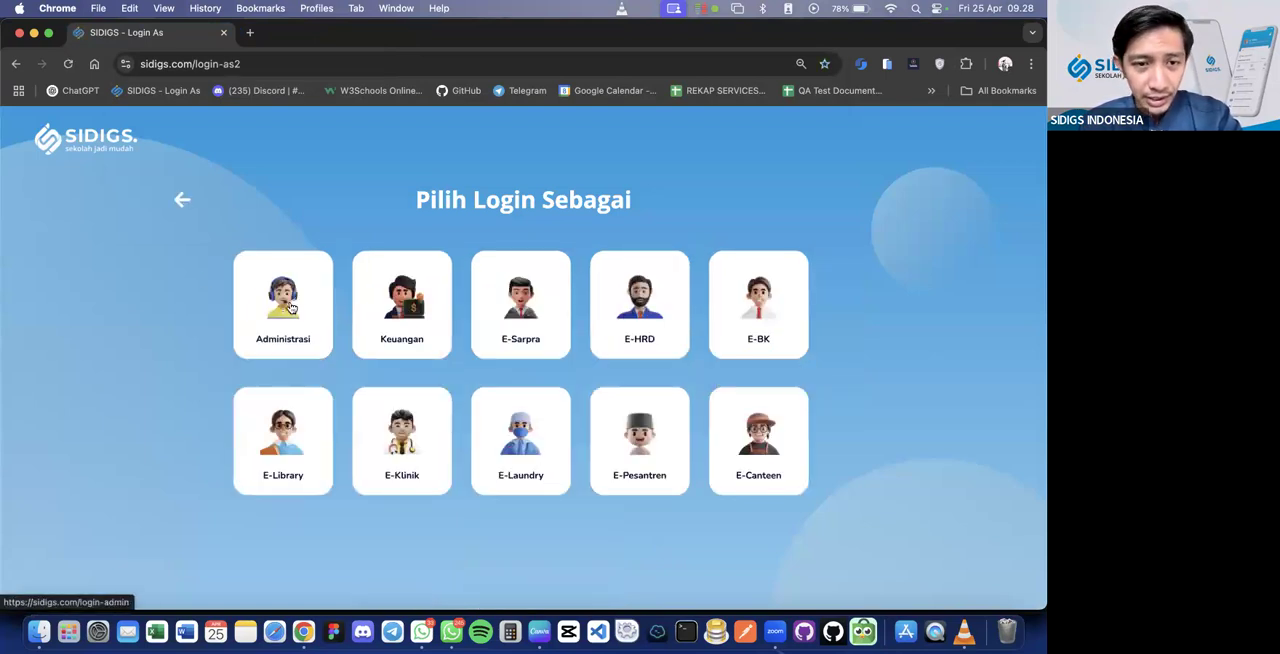
pyautogui.click(370, 313)
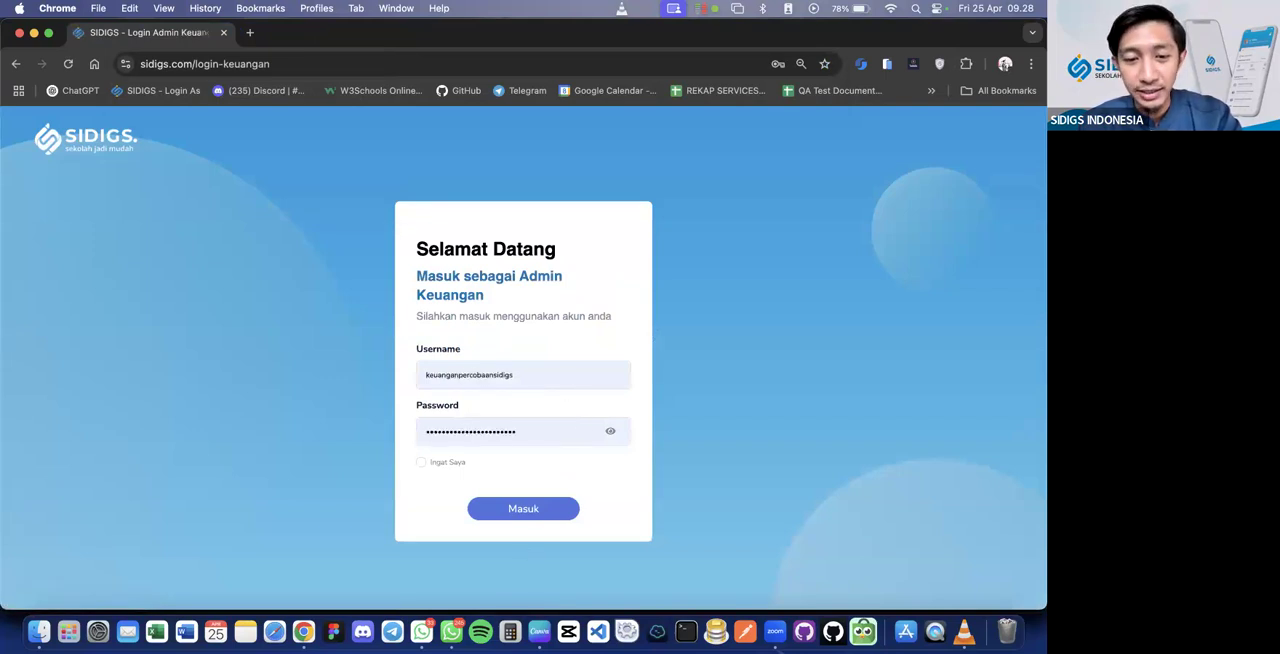
pyautogui.click(520, 508)
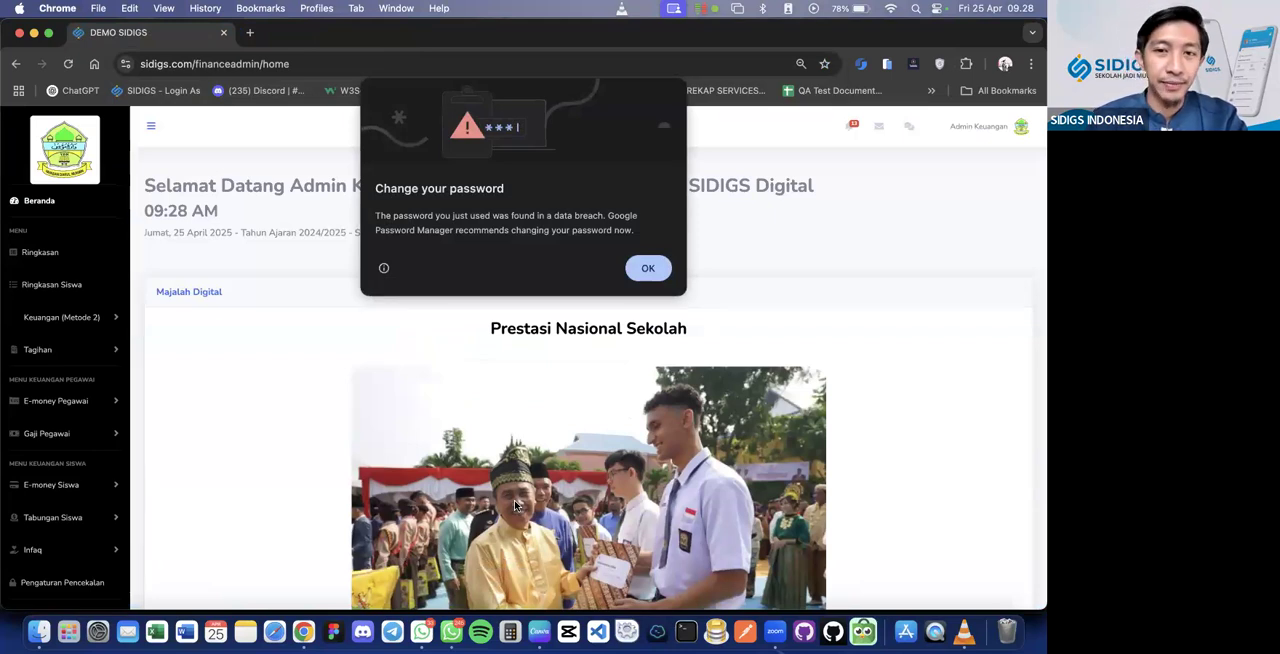
pyautogui.click(650, 263)
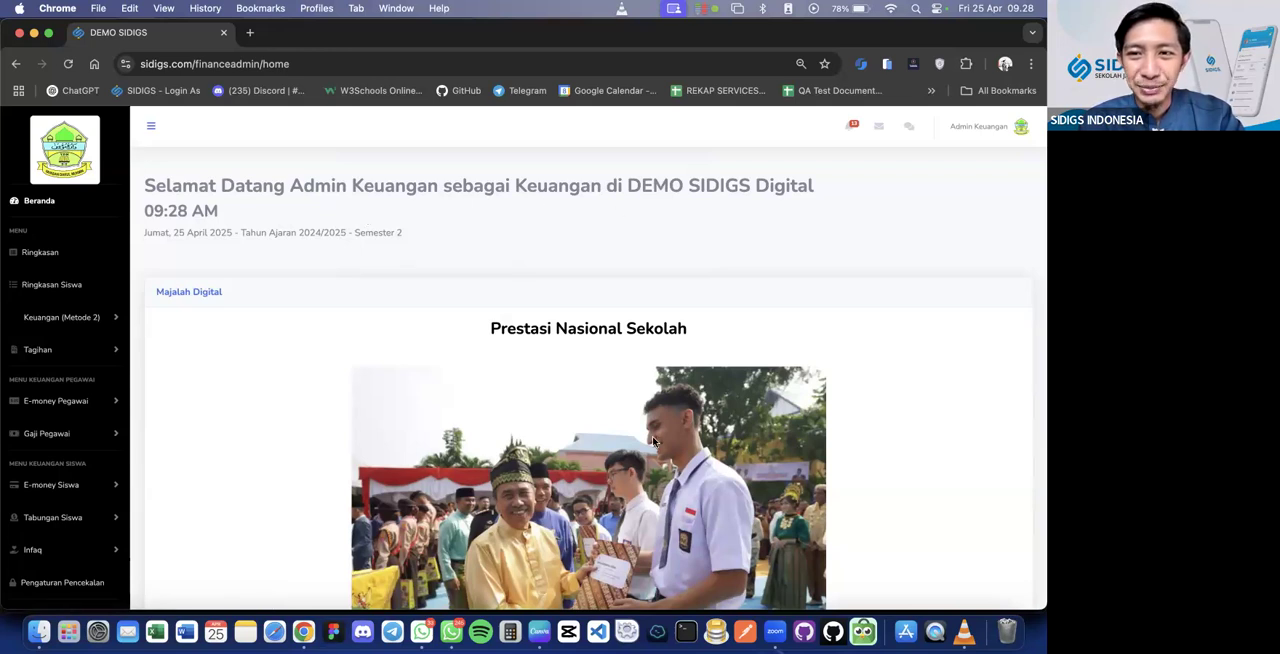
# Look over the Majalah Digital slides and the Pengumuman table on the finance home page
pyautogui.scroll(-3, 653, 441)
pyautogui.scroll(2, 651, 440)
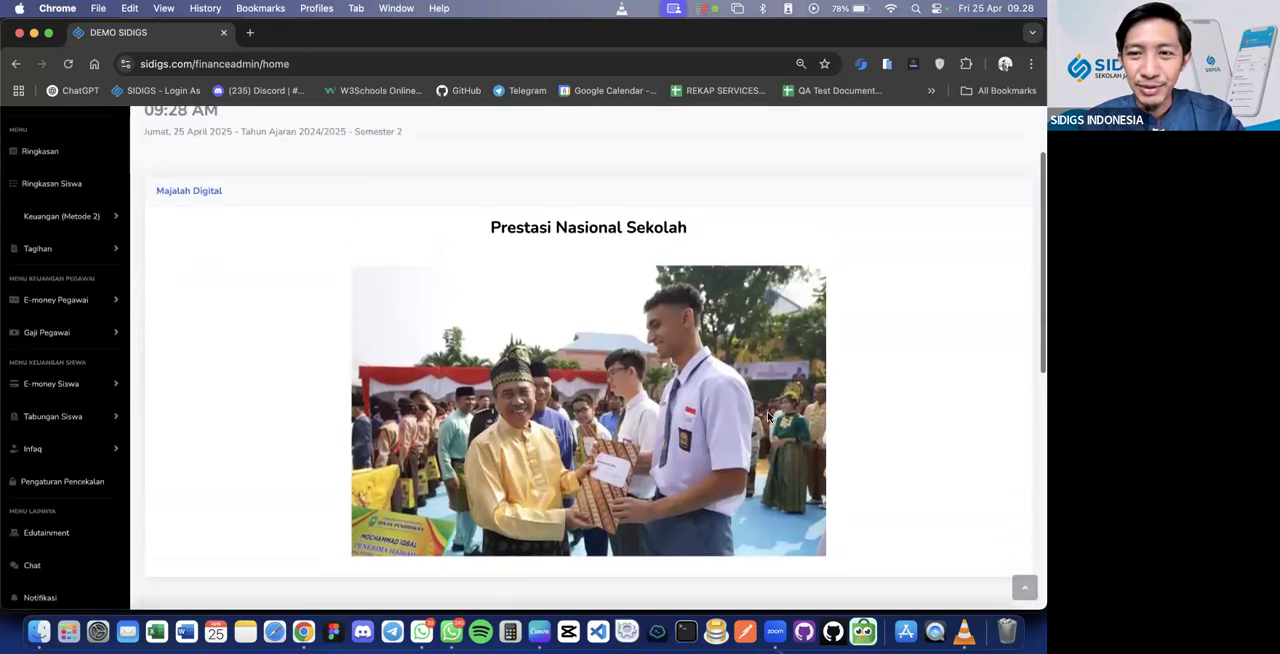
pyautogui.click(990, 420)
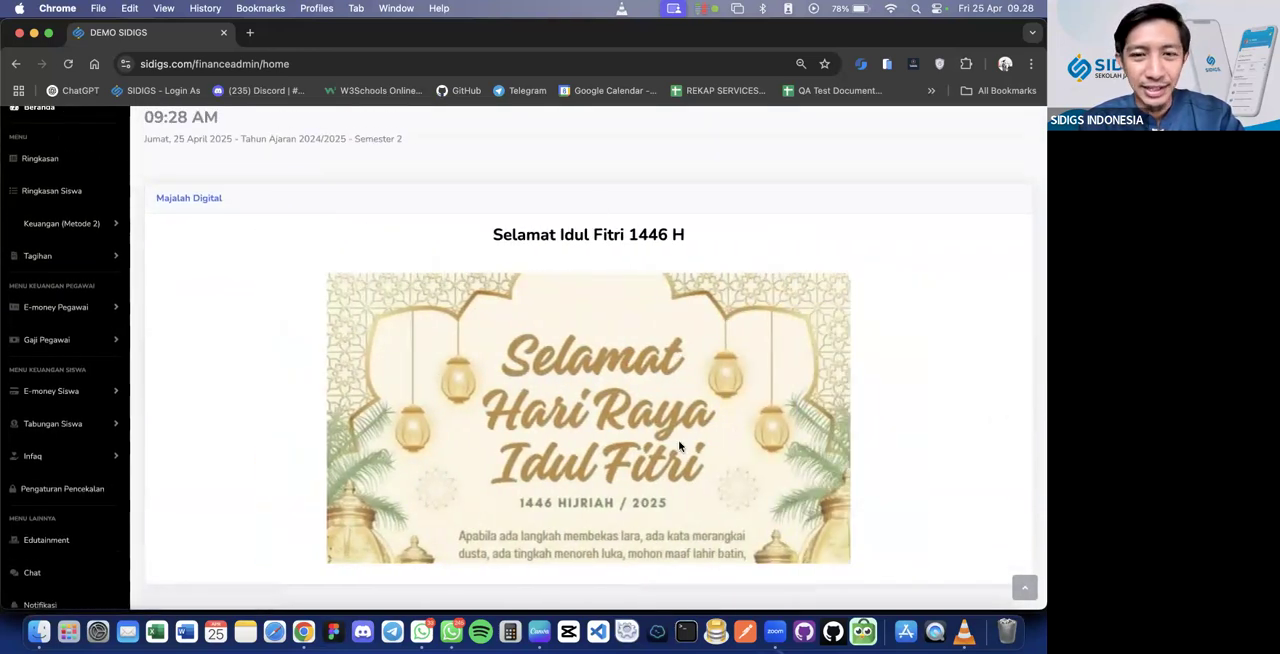
pyautogui.scroll(-10, 679, 446)
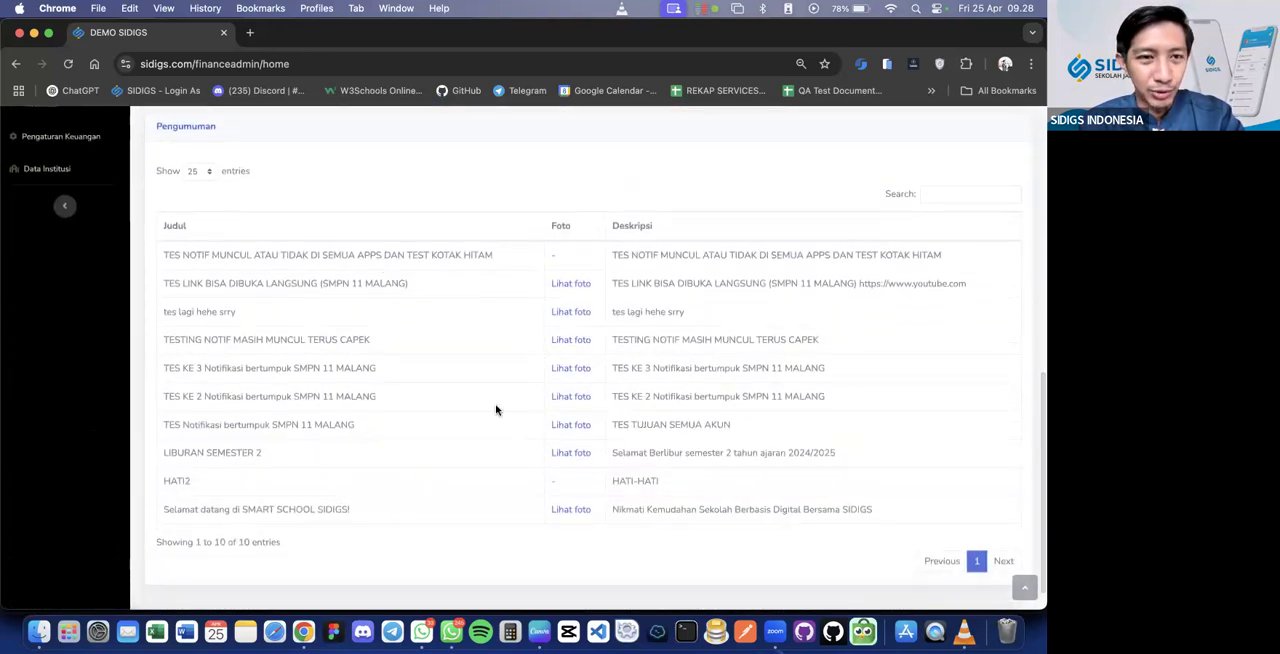
pyautogui.scroll(15, 494, 409)
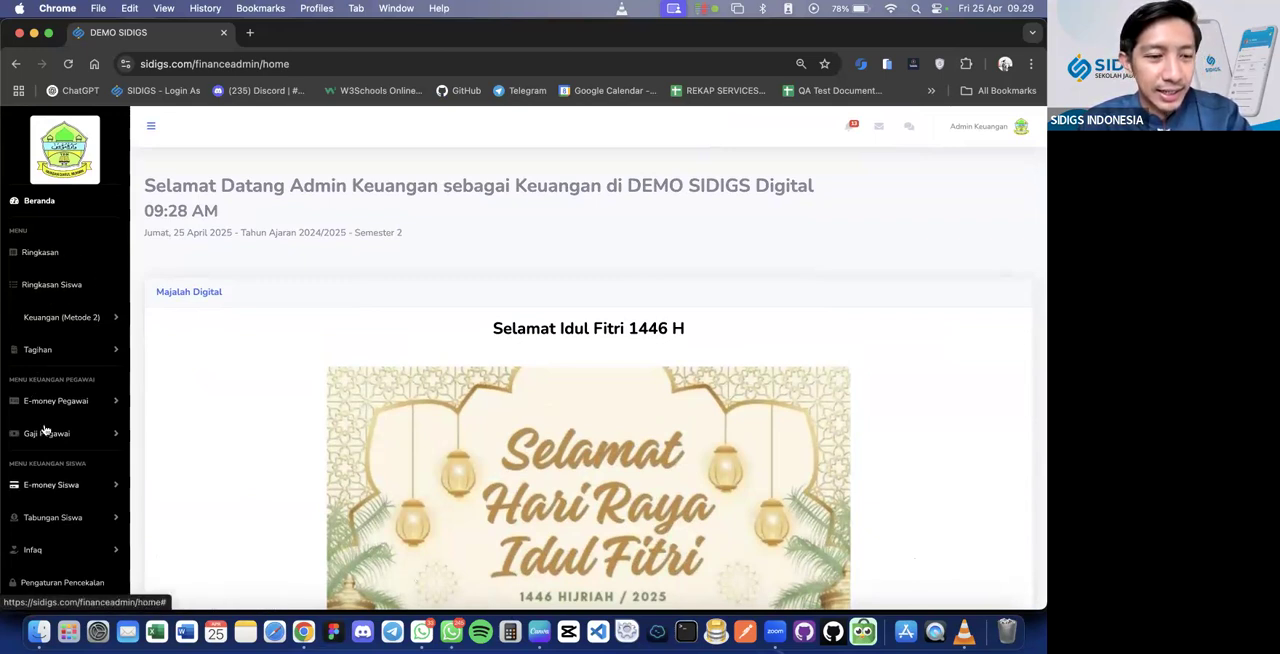
pyautogui.scroll(-3, 42, 425)
pyautogui.scroll(3, 44, 430)
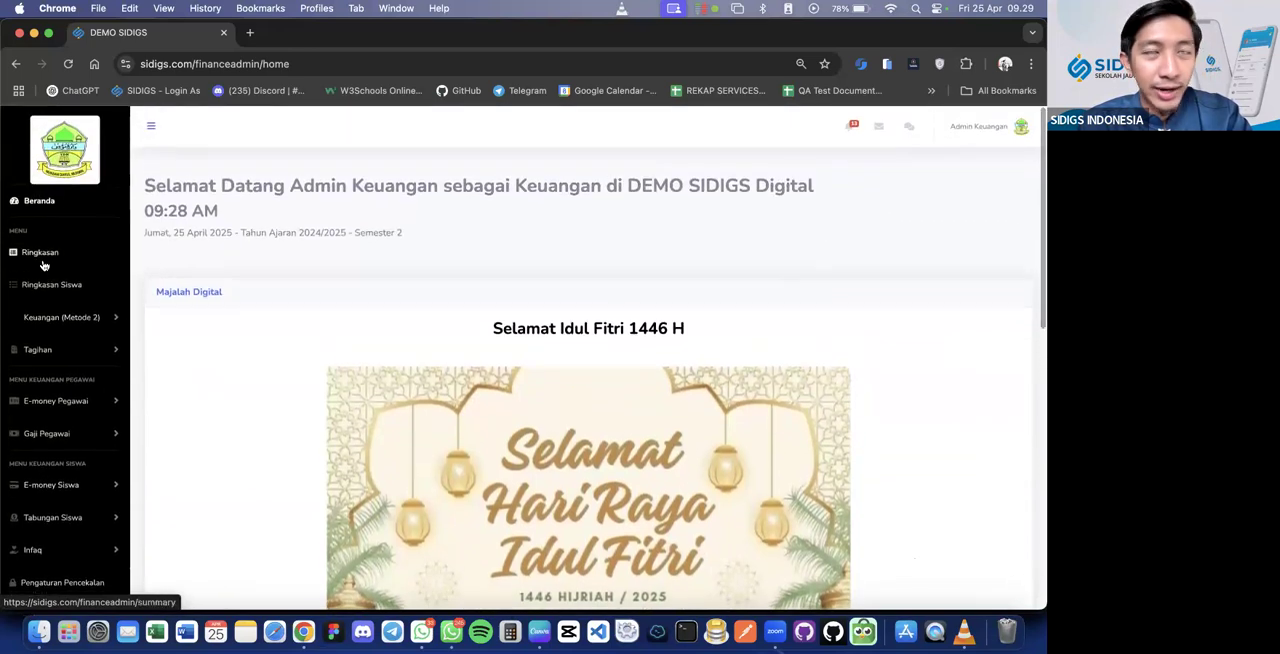
# Open the Ringkasan page and examine its income, expense and bill totals and the monthly income chart
pyautogui.scroll(-5, 363, 380)
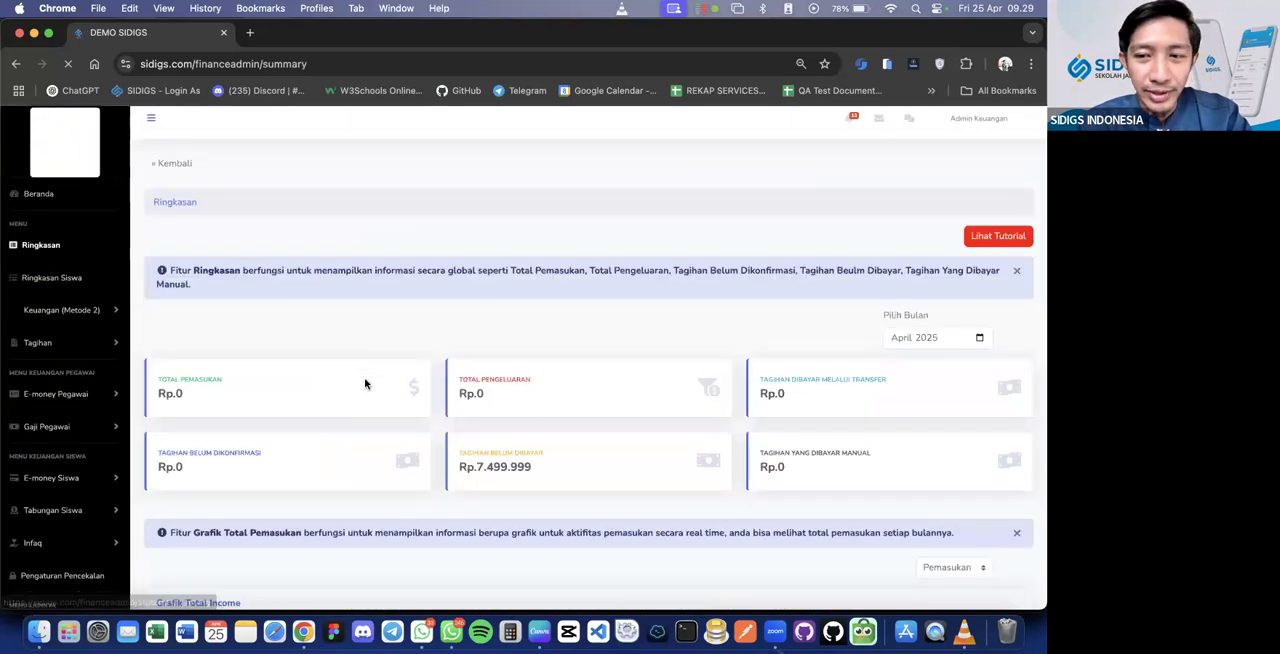
pyautogui.scroll(-1, 365, 379)
pyautogui.scroll(1, 365, 379)
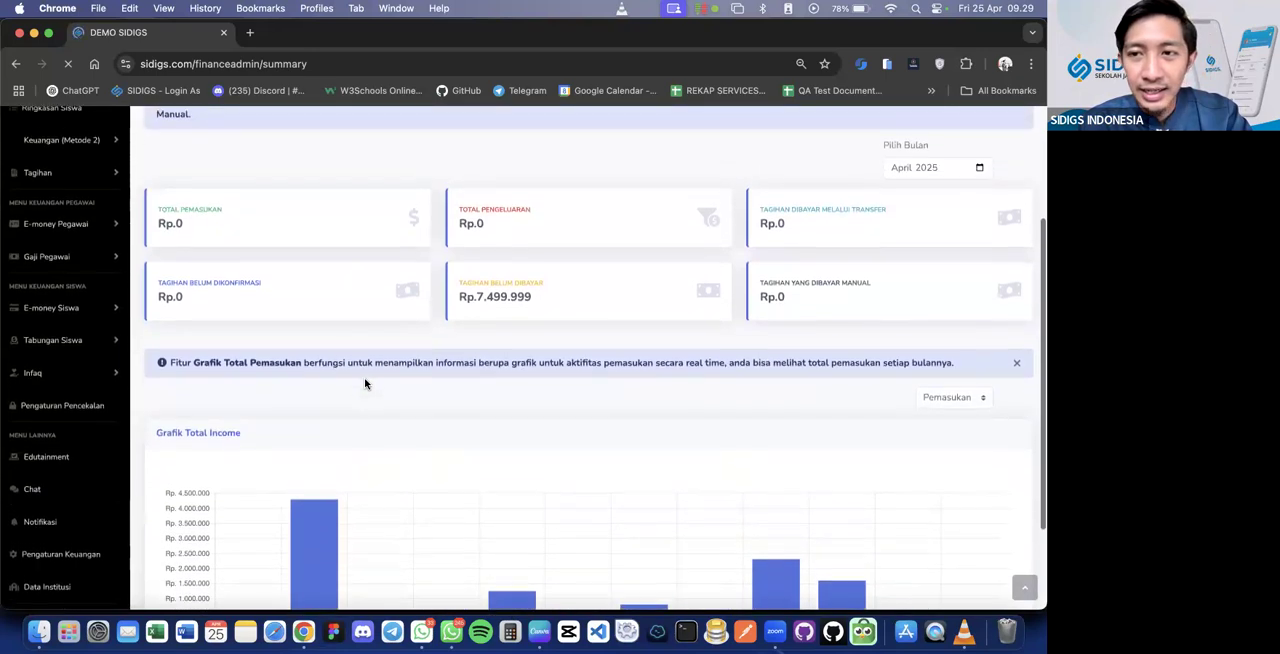
pyautogui.scroll(-1, 365, 379)
pyautogui.scroll(2, 365, 379)
pyautogui.scroll(2, 364, 377)
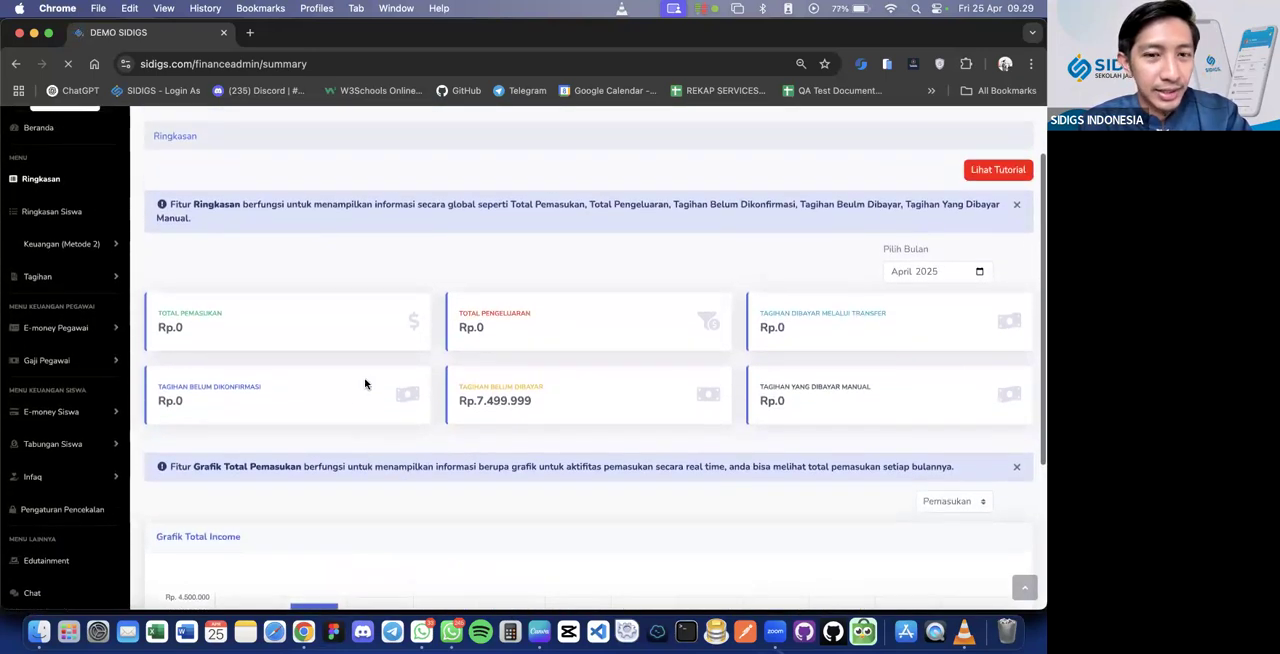
pyautogui.scroll(-2, 495, 387)
pyautogui.scroll(1, 495, 387)
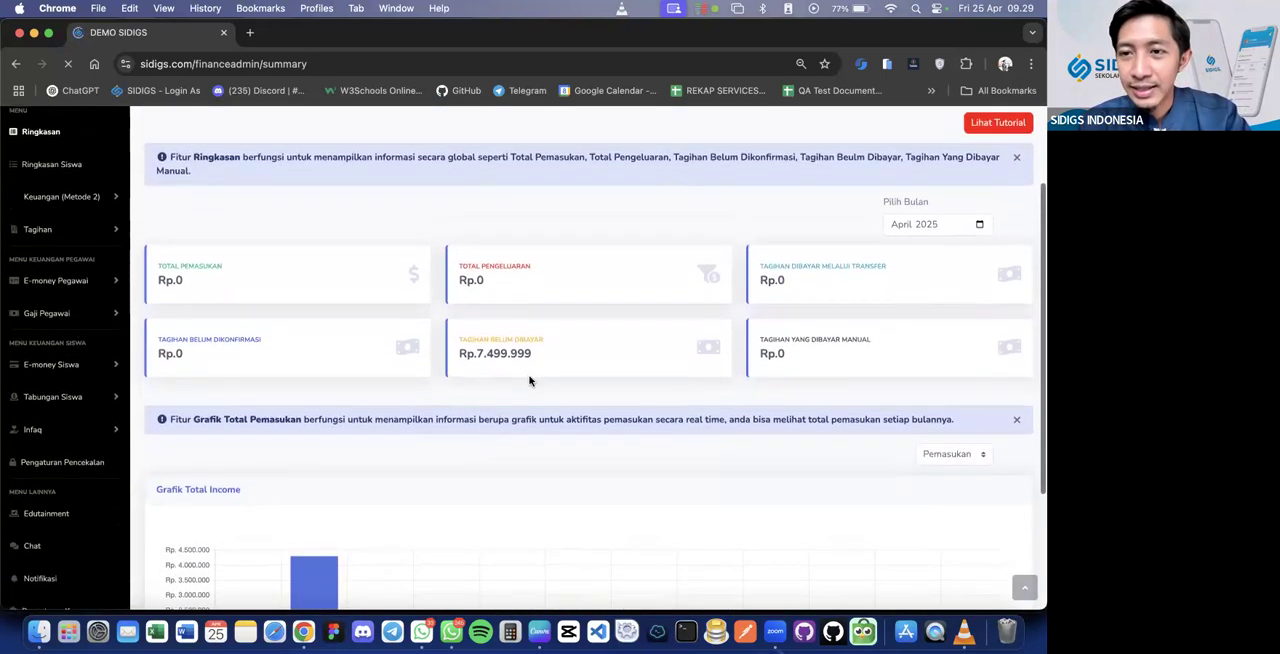
# Switch the Ringkasan chart to Pengeluaran to view the monthly expenses
pyautogui.click(976, 225)
pyautogui.scroll(-3, 988, 441)
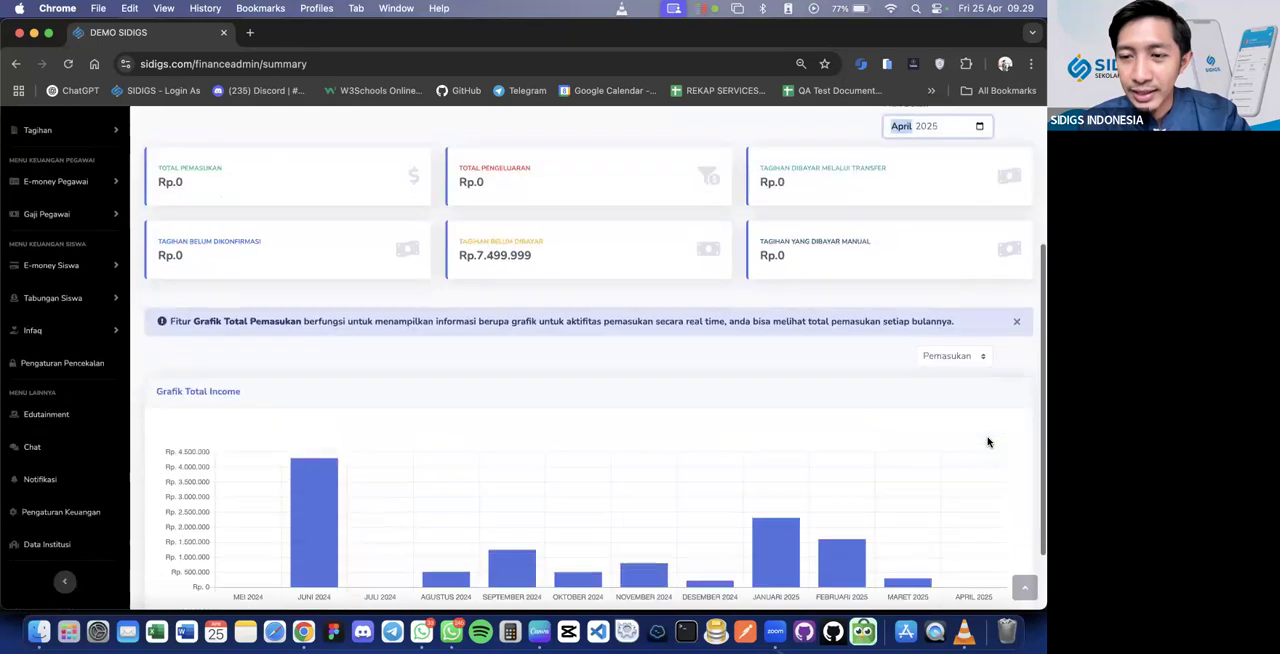
pyautogui.click(978, 336)
pyautogui.click(968, 355)
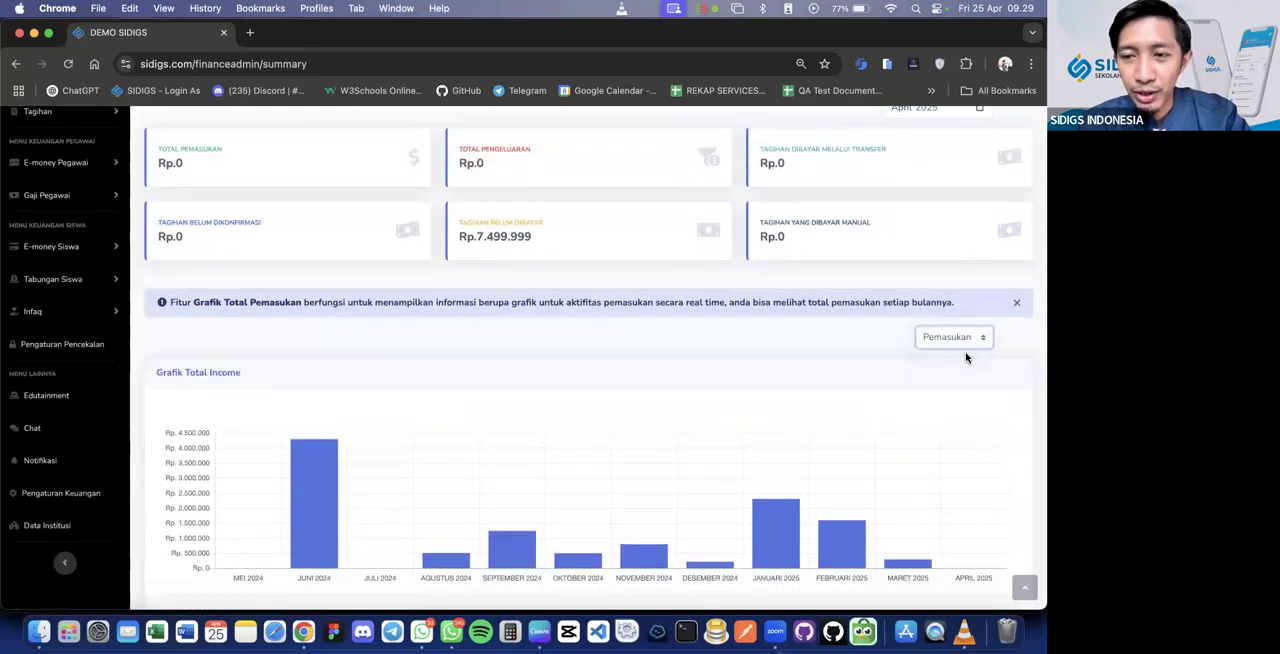
pyautogui.scroll(-5, 966, 357)
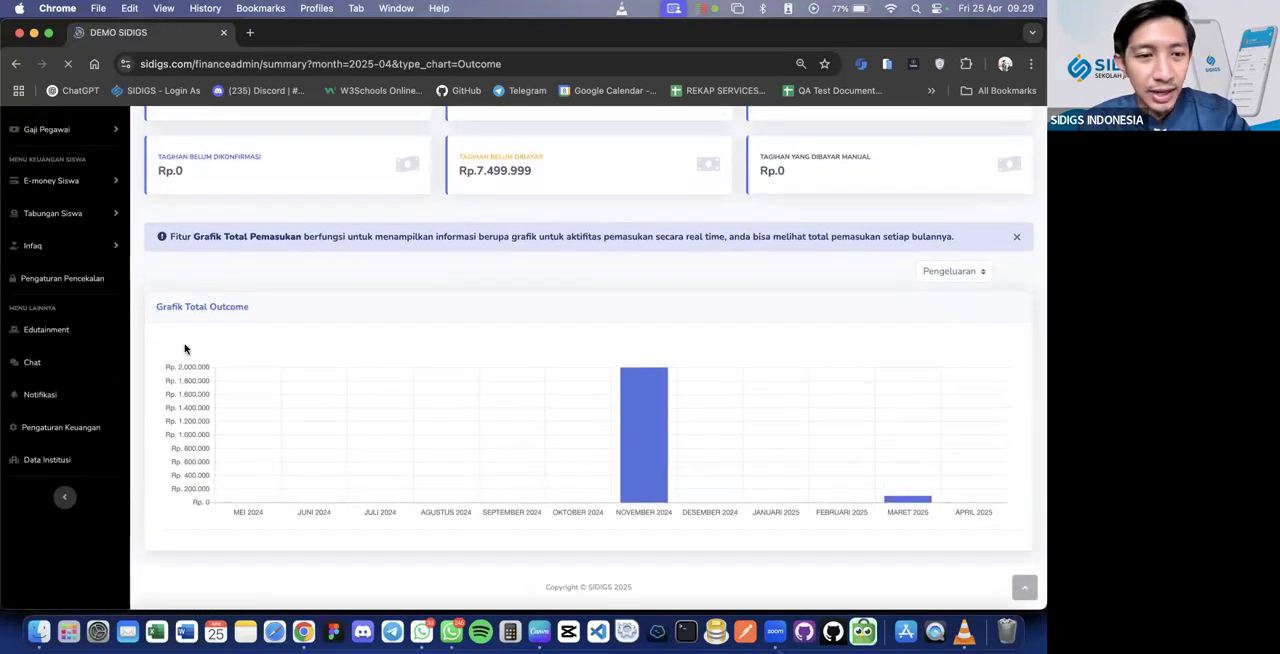
# Switch the chart back to Pemasukan and inspect the amounts of individual monthly income bars
pyautogui.click(985, 276)
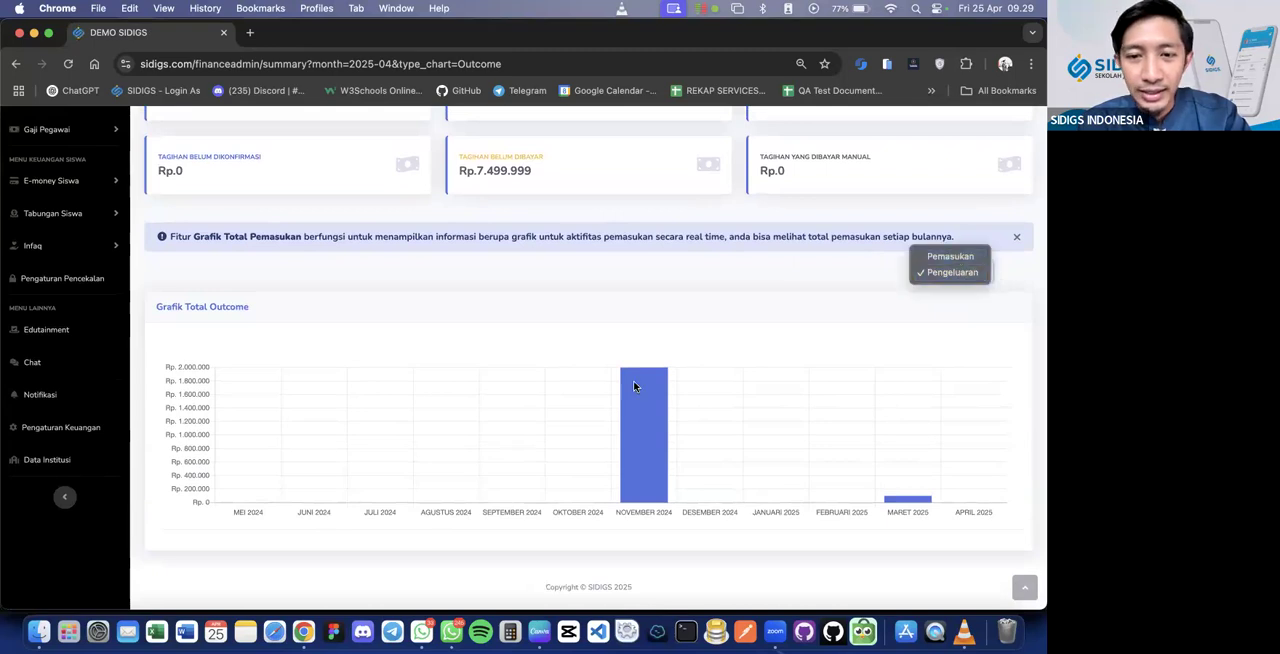
pyautogui.press('Up')
pyautogui.press('Return')
pyautogui.scroll(-5, 540, 477)
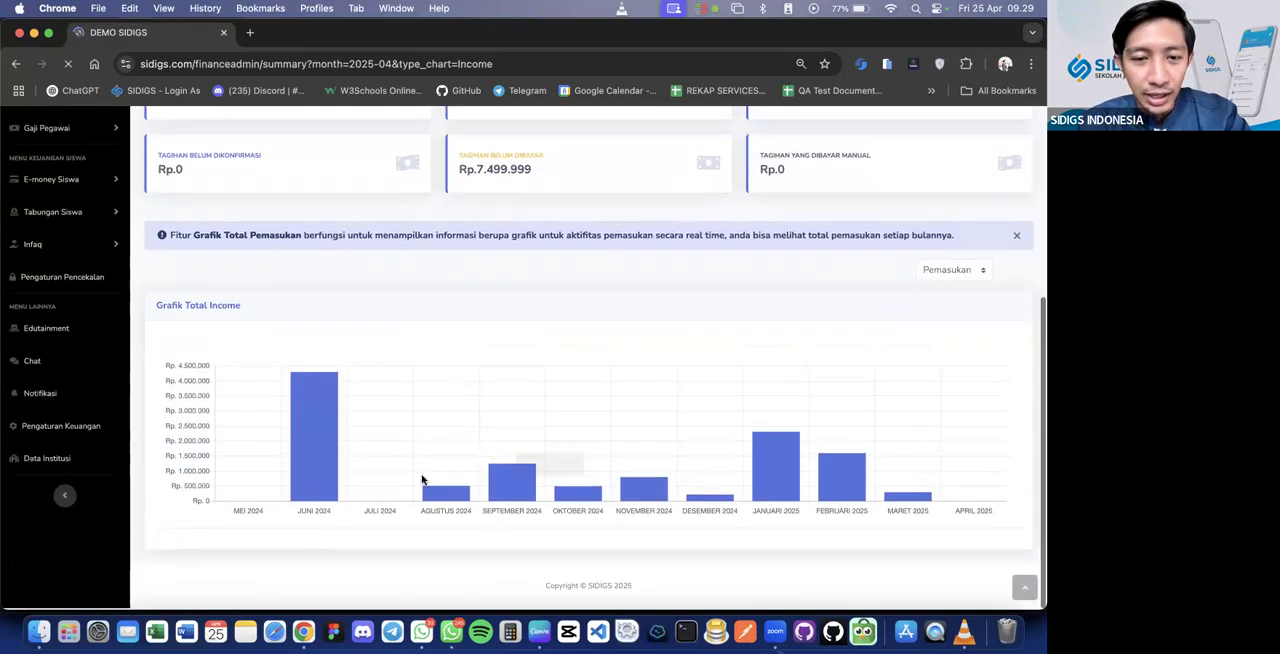
pyautogui.moveTo(309, 451)
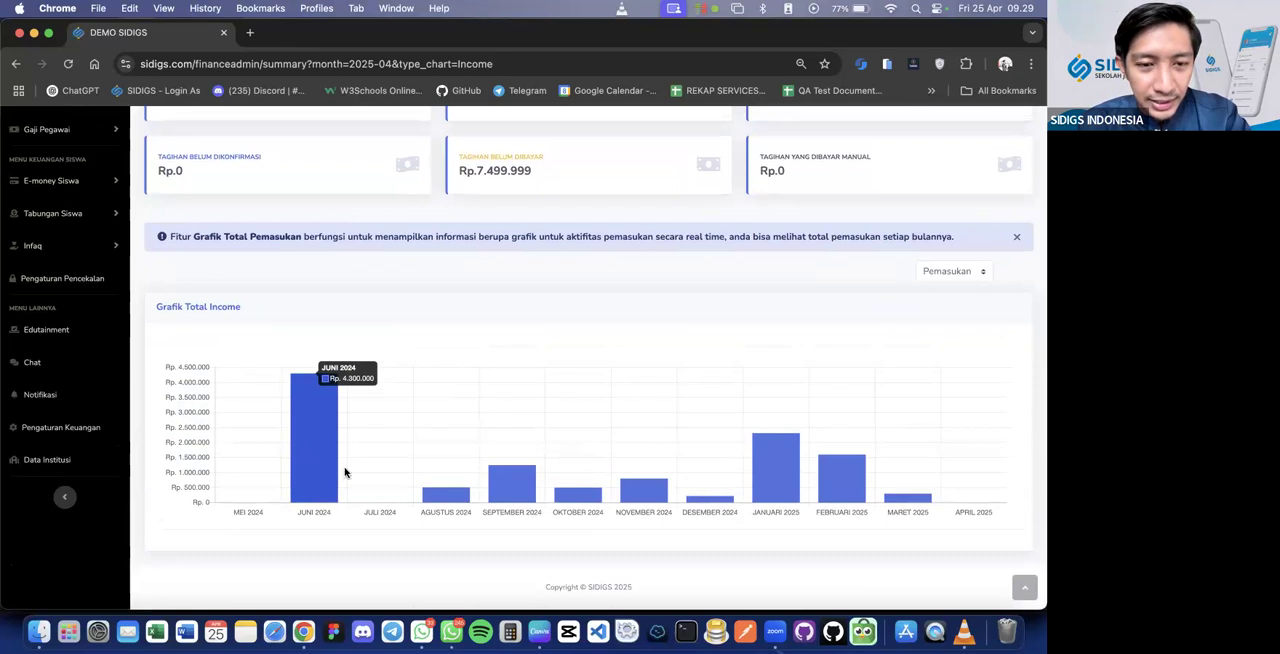
pyautogui.moveTo(574, 497)
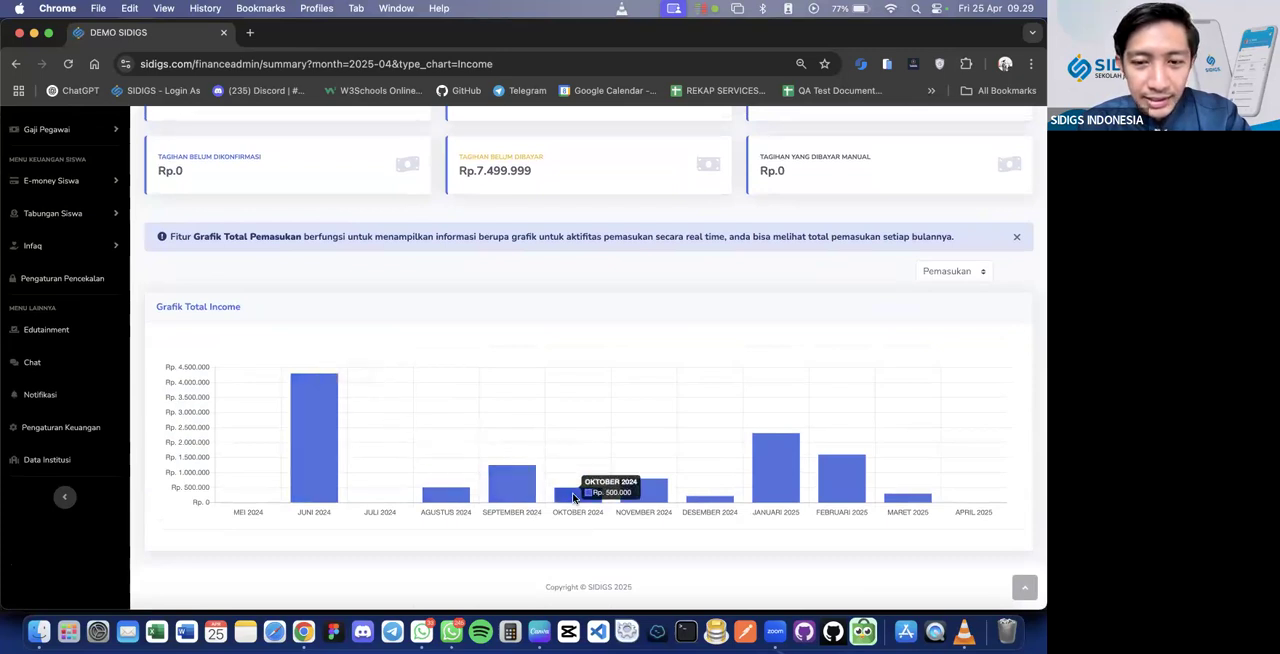
pyautogui.moveTo(765, 483)
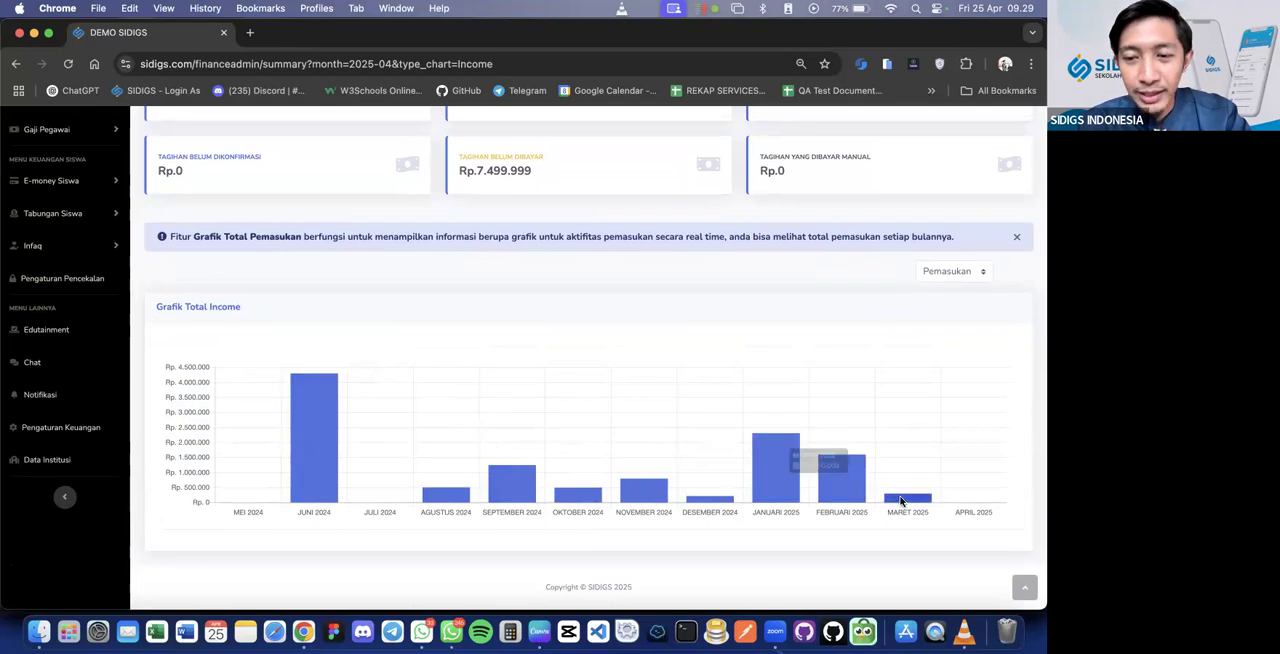
pyautogui.scroll(5, 900, 500)
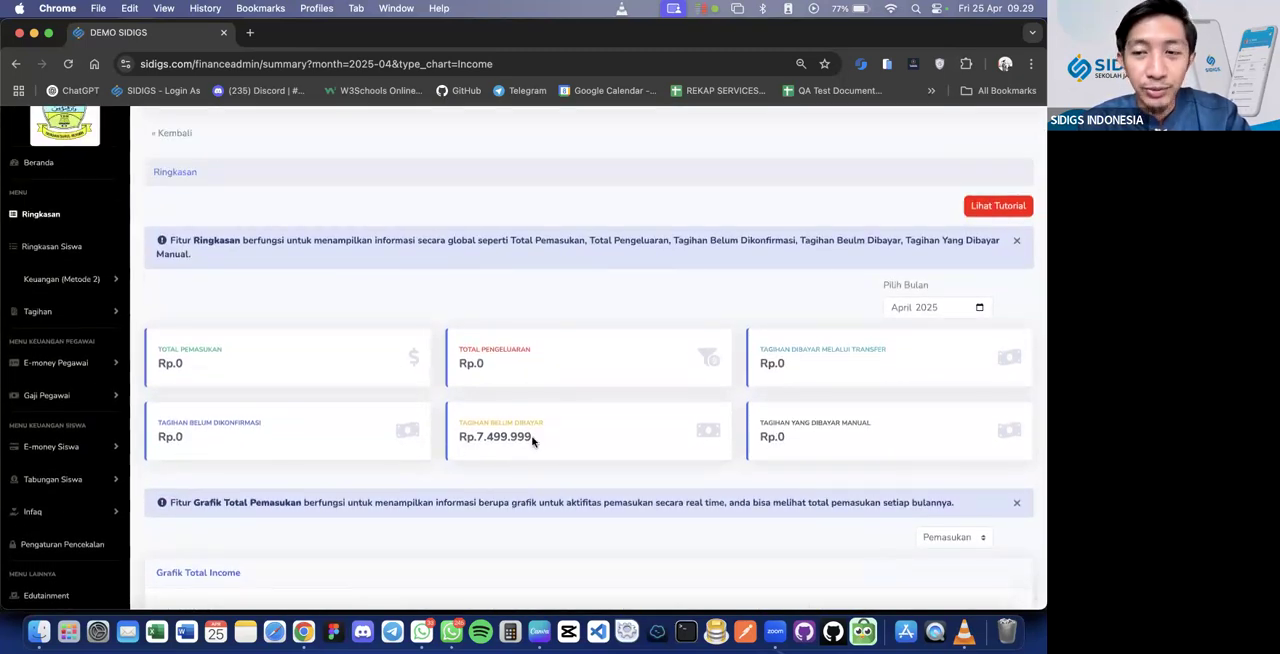
# Set the Ringkasan month to March 2025 and review that month's totals and income chart
pyautogui.click(979, 307)
pyautogui.click(954, 351)
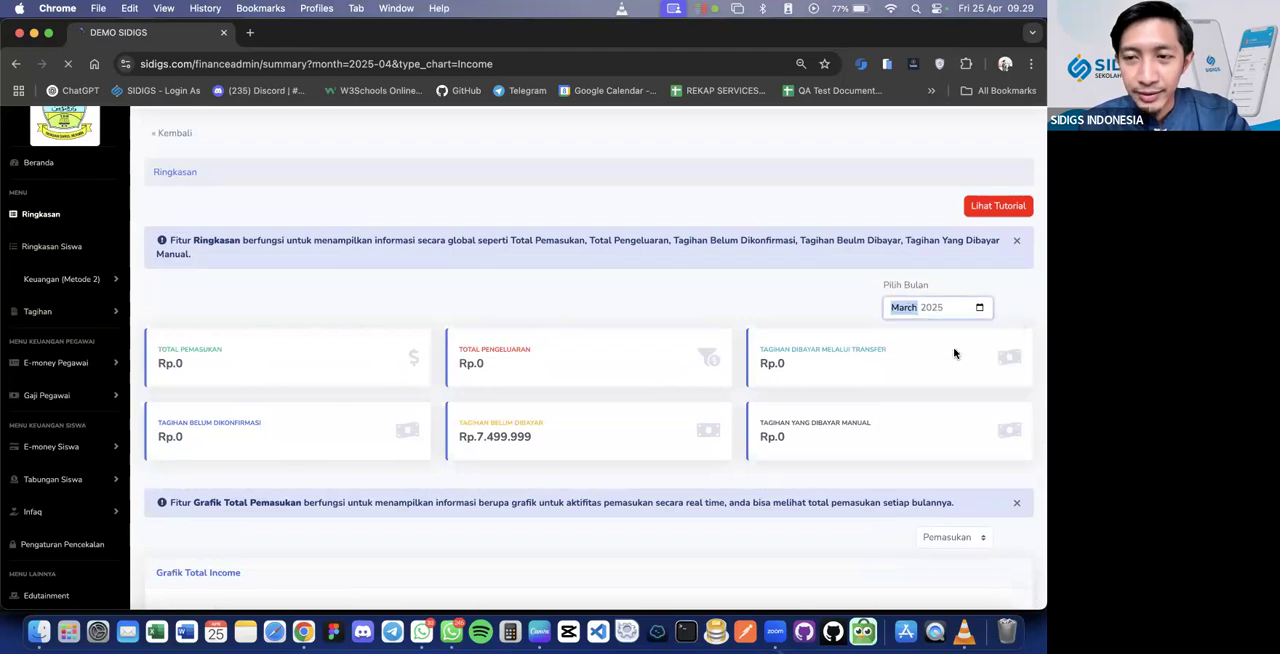
pyautogui.scroll(-2, 689, 391)
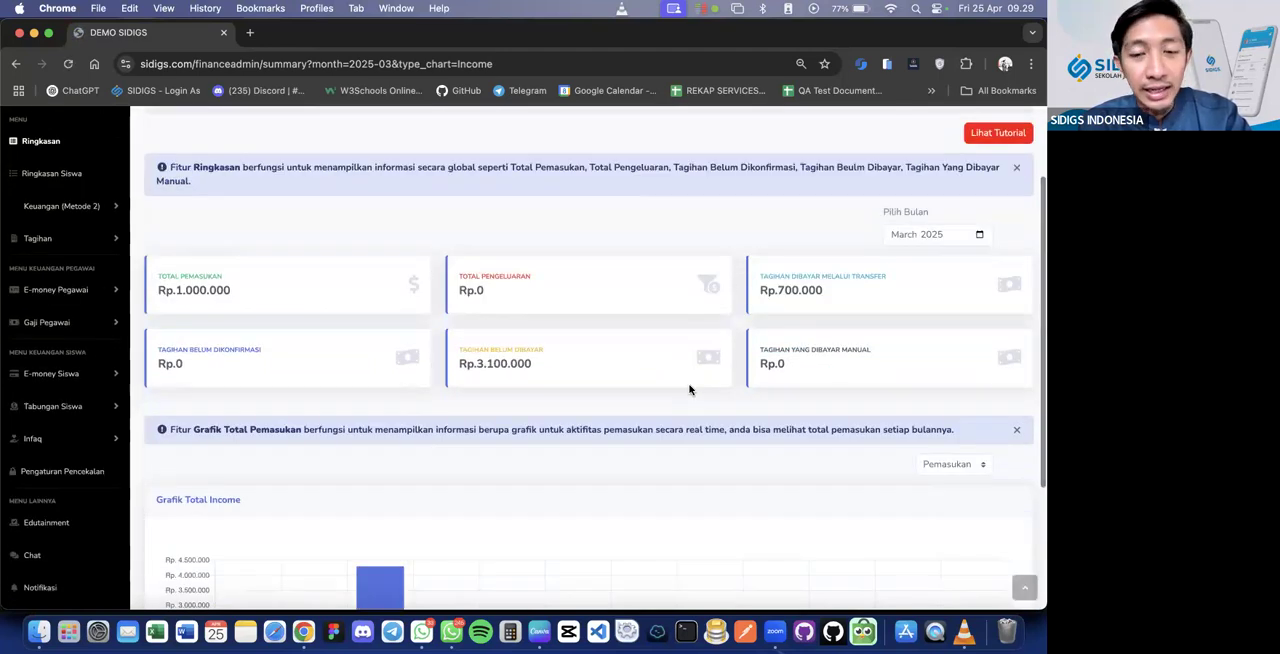
pyautogui.scroll(-2, 689, 390)
pyautogui.scroll(-2, 689, 390)
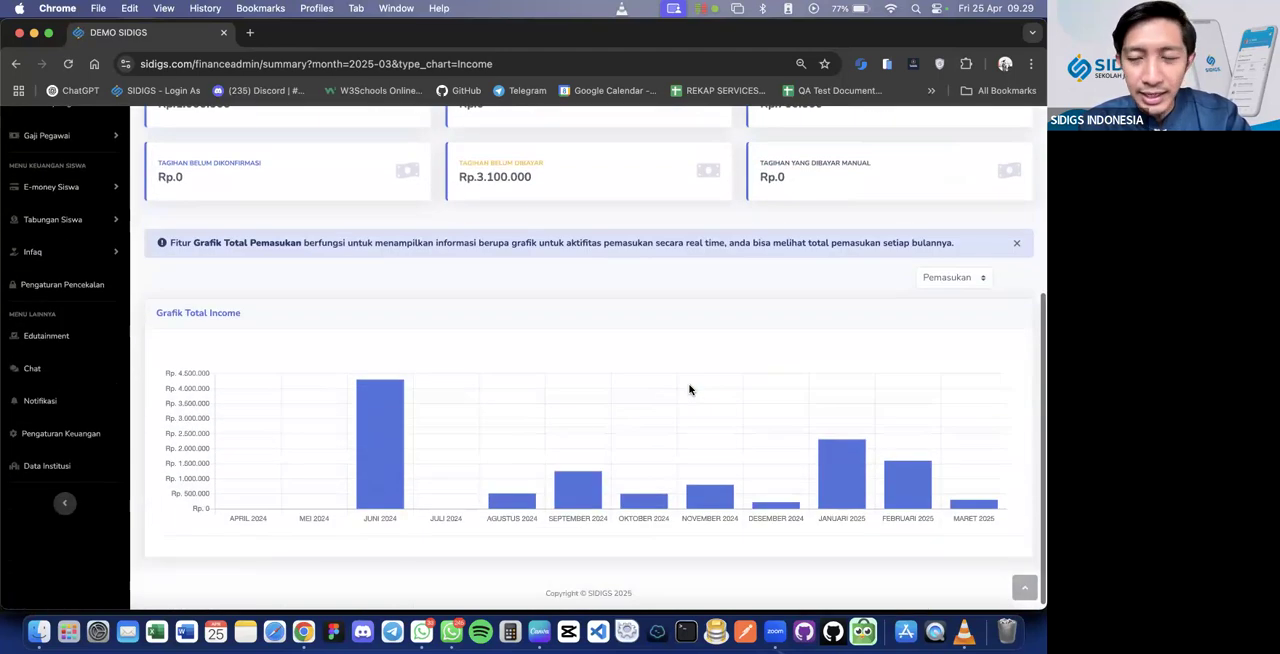
pyautogui.scroll(3, 689, 390)
pyautogui.scroll(2, 689, 390)
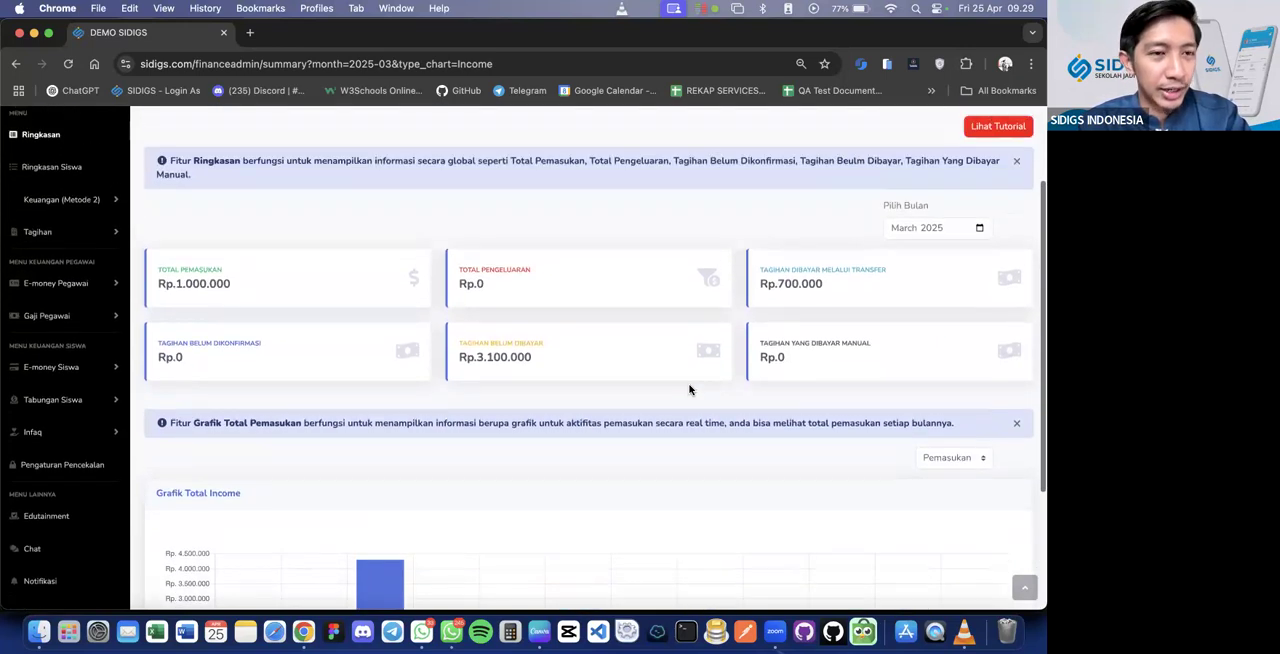
pyautogui.scroll(1, 687, 388)
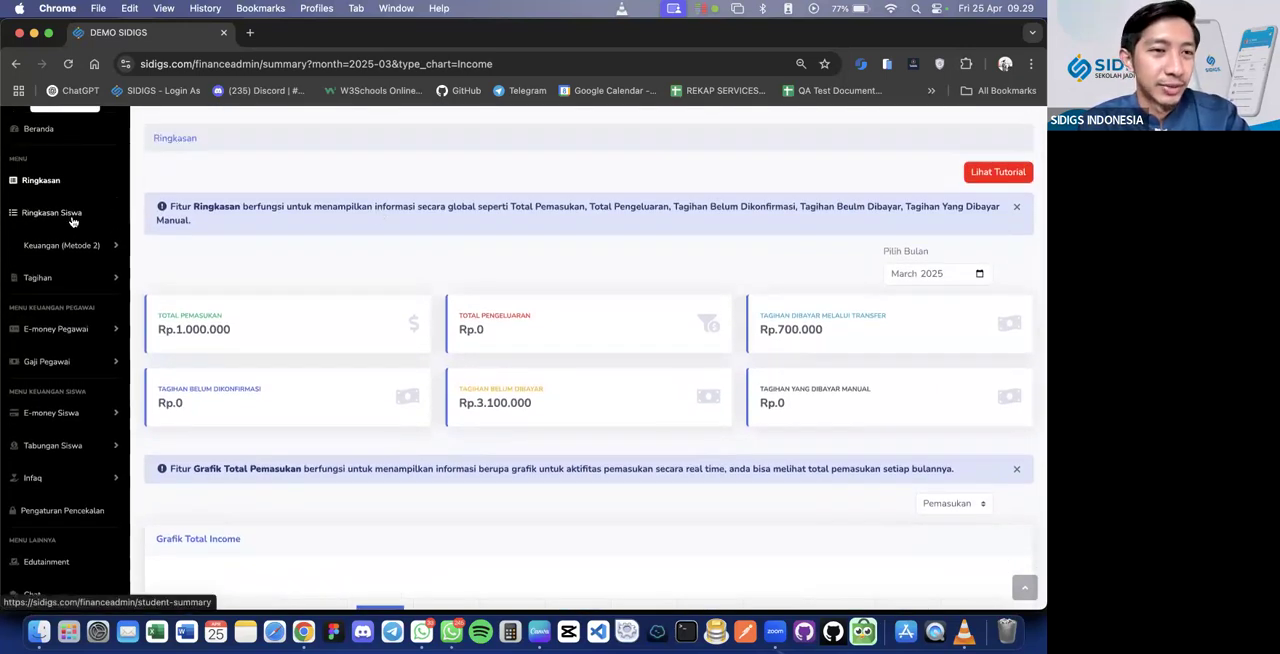
pyautogui.scroll(2, 361, 254)
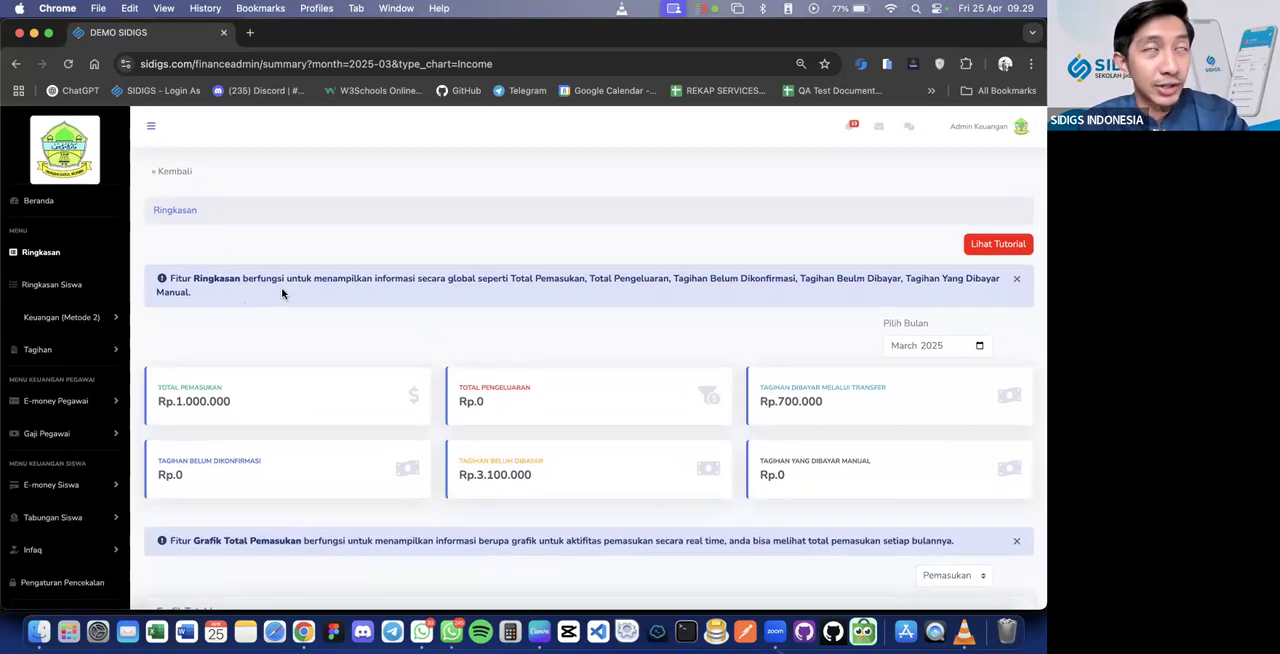
# Open the Ringkasan Siswa page and look over its profile, bill totals and Data Tagihan Siswa sections
pyautogui.click(75, 288)
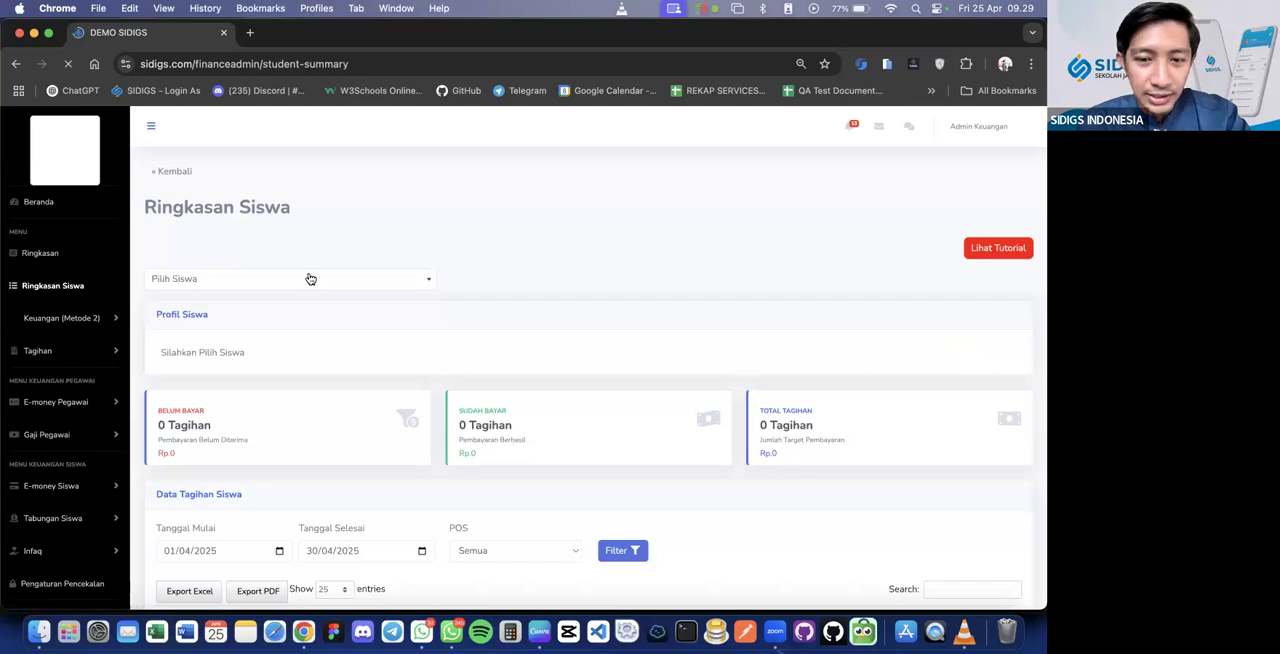
pyautogui.scroll(-2, 310, 278)
pyautogui.scroll(-2, 308, 278)
pyautogui.scroll(3, 308, 240)
pyautogui.scroll(-1, 295, 190)
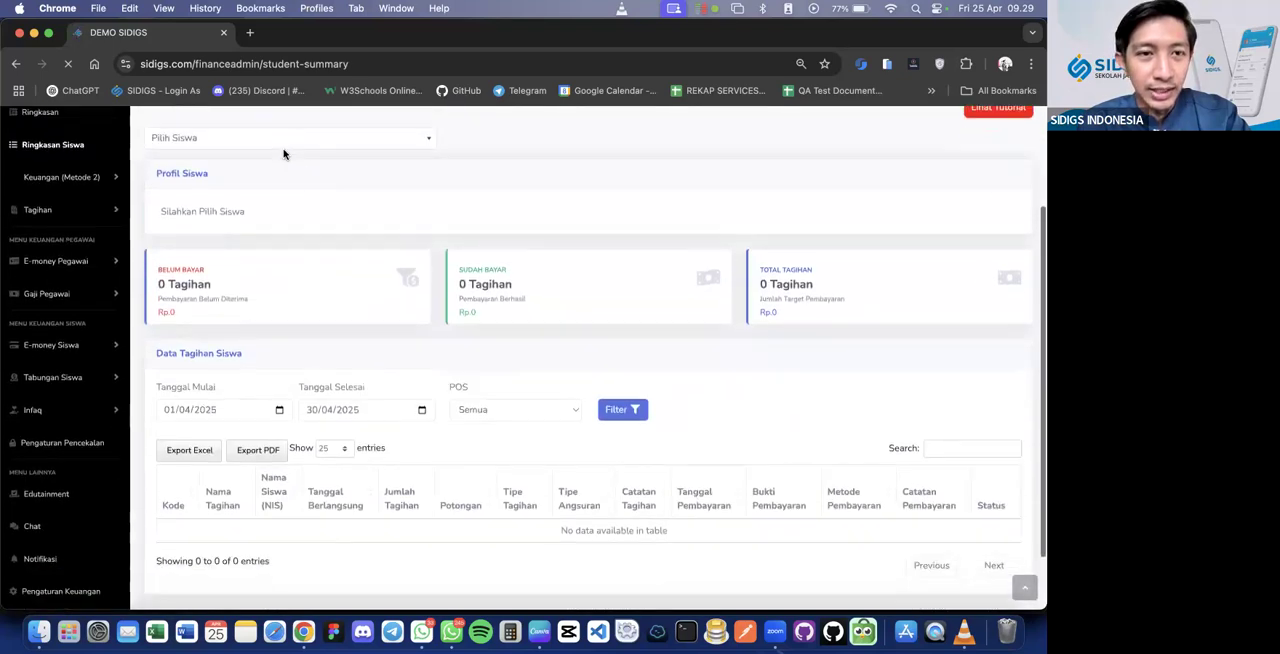
# Load the summary of the first student in the 2024 NIS series
pyautogui.click(282, 147)
pyautogui.scroll(-4, 262, 280)
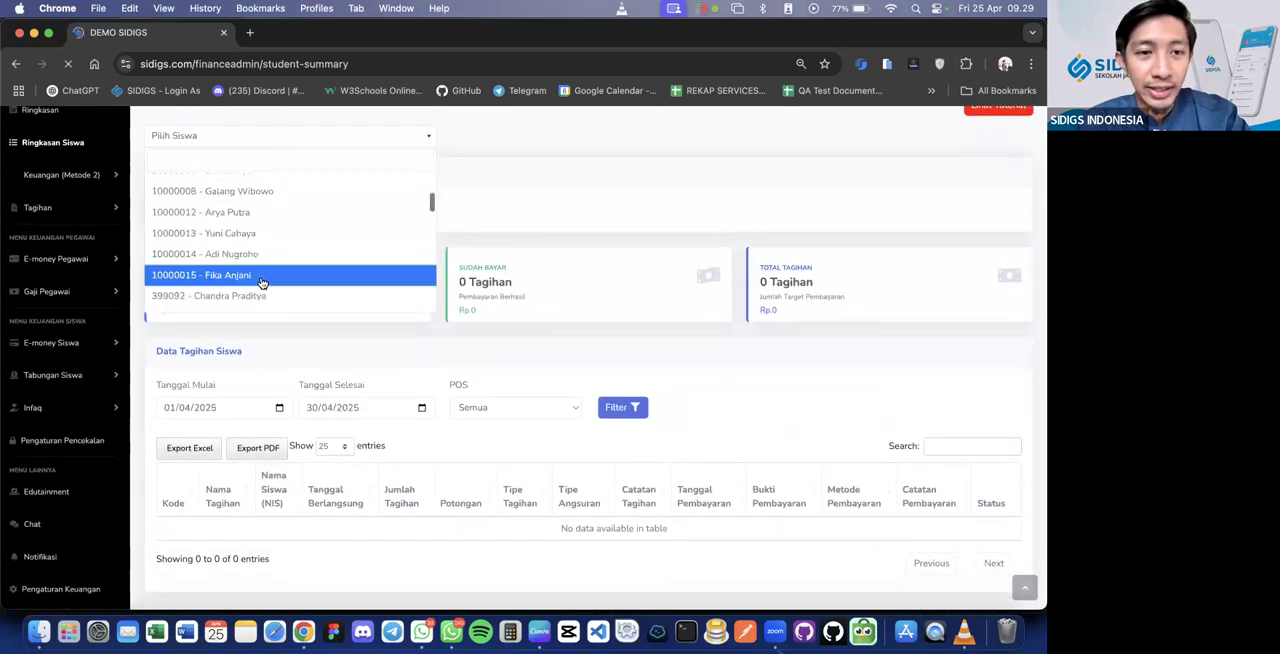
pyautogui.scroll(-3, 278, 210)
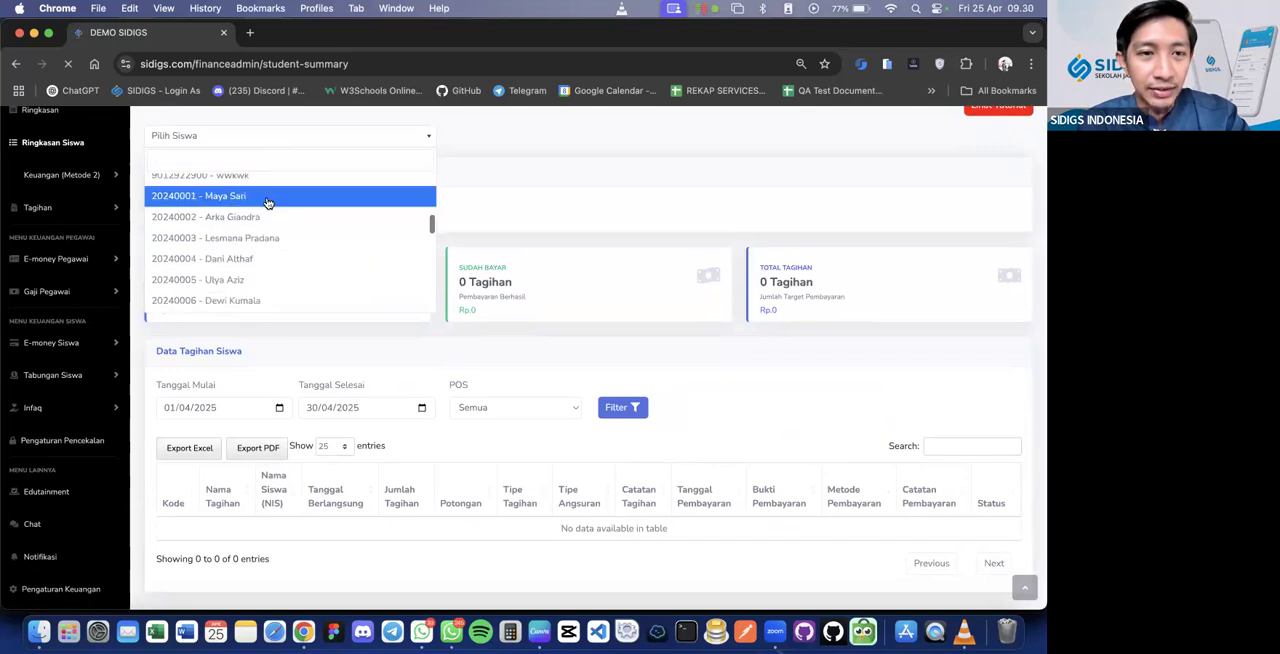
pyautogui.click(277, 198)
pyautogui.scroll(1, 398, 288)
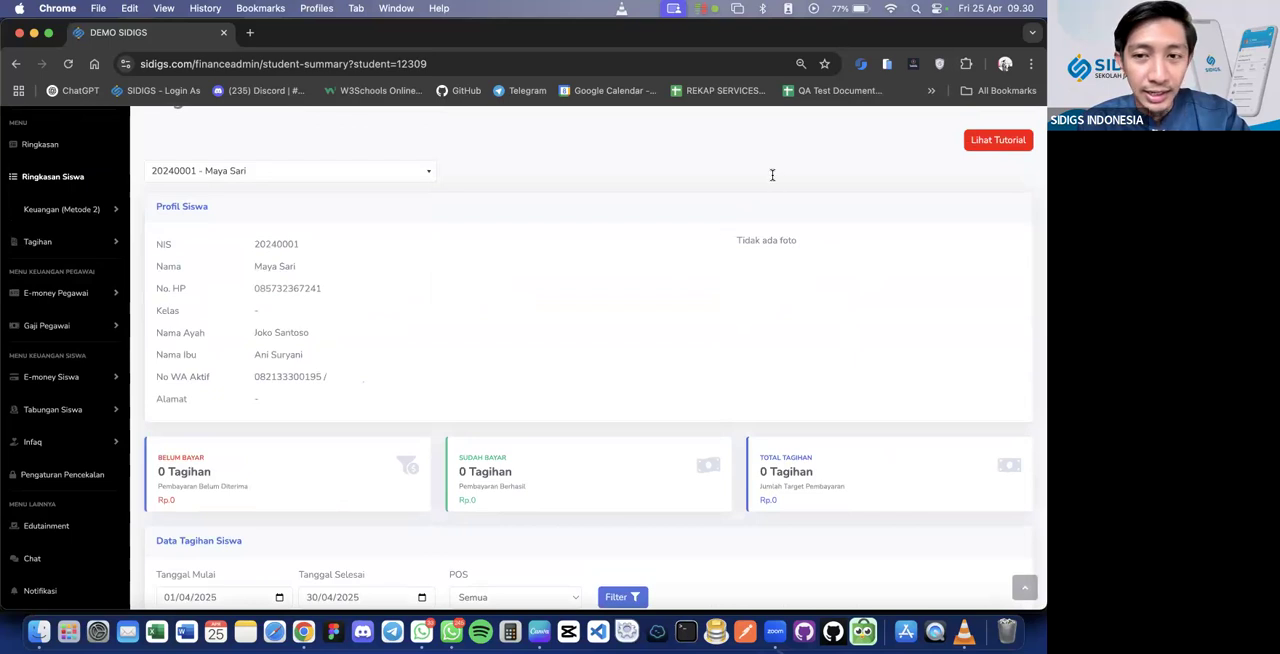
# Filter the student's Data Tagihan Siswa to the period 01/04/2024 to 30/04/2025, keeping POS at Semua
pyautogui.scroll(-4, 745, 427)
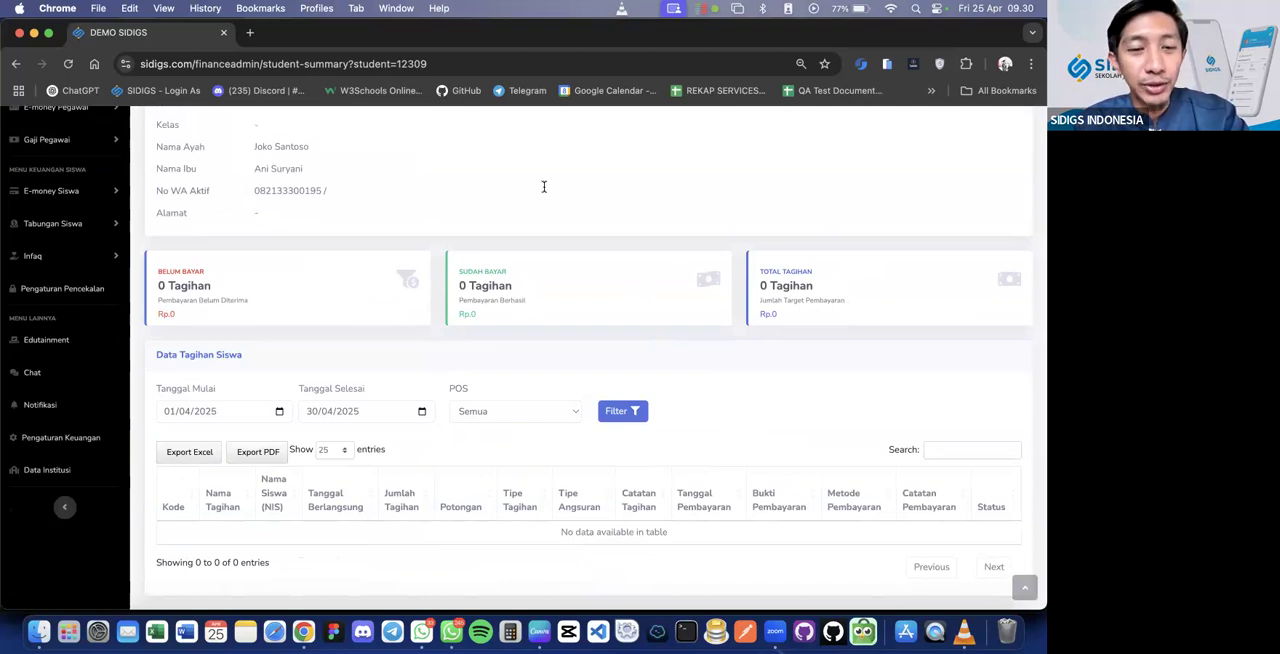
pyautogui.scroll(-1, 549, 422)
pyautogui.scroll(2, 549, 422)
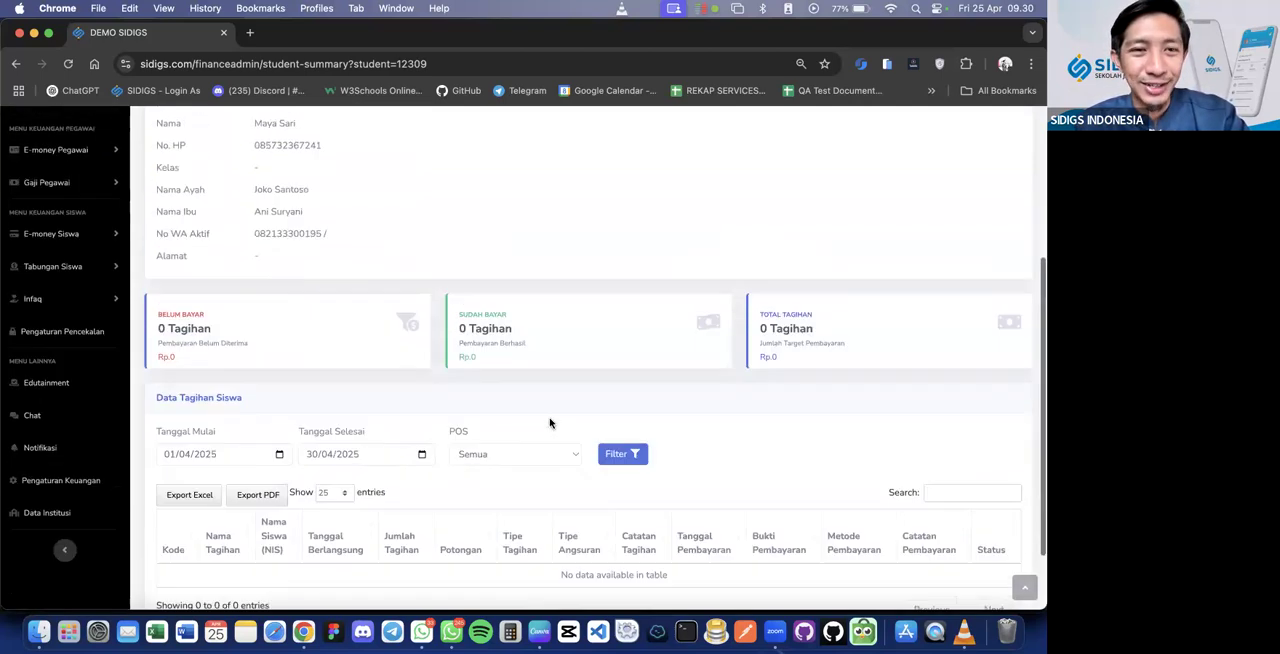
pyautogui.scroll(-3, 551, 423)
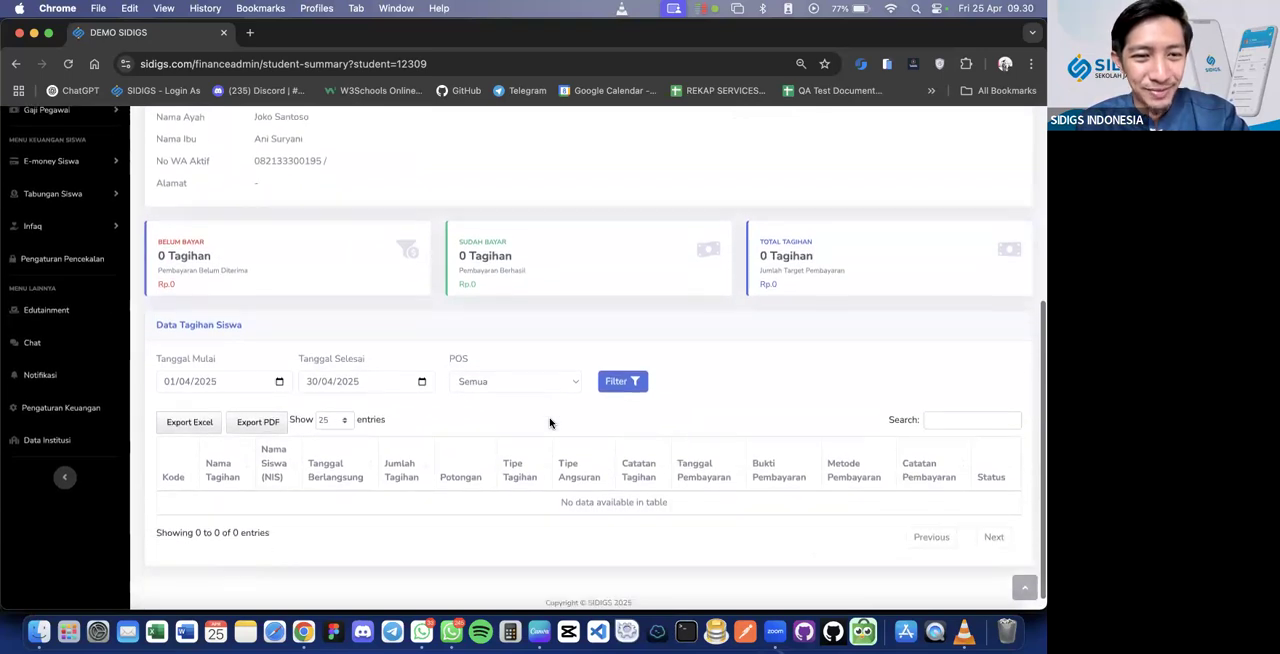
pyautogui.click(210, 367)
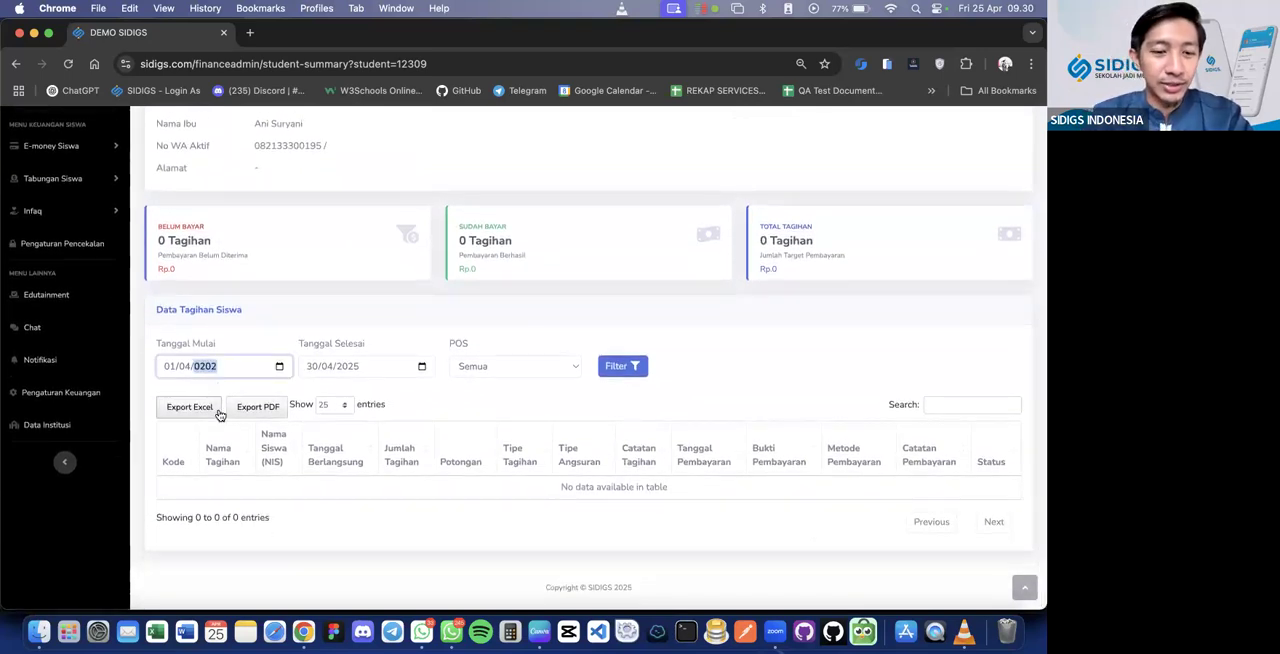
pyautogui.click(280, 368)
pyautogui.click(421, 367)
pyautogui.click(421, 367)
pyautogui.click(480, 367)
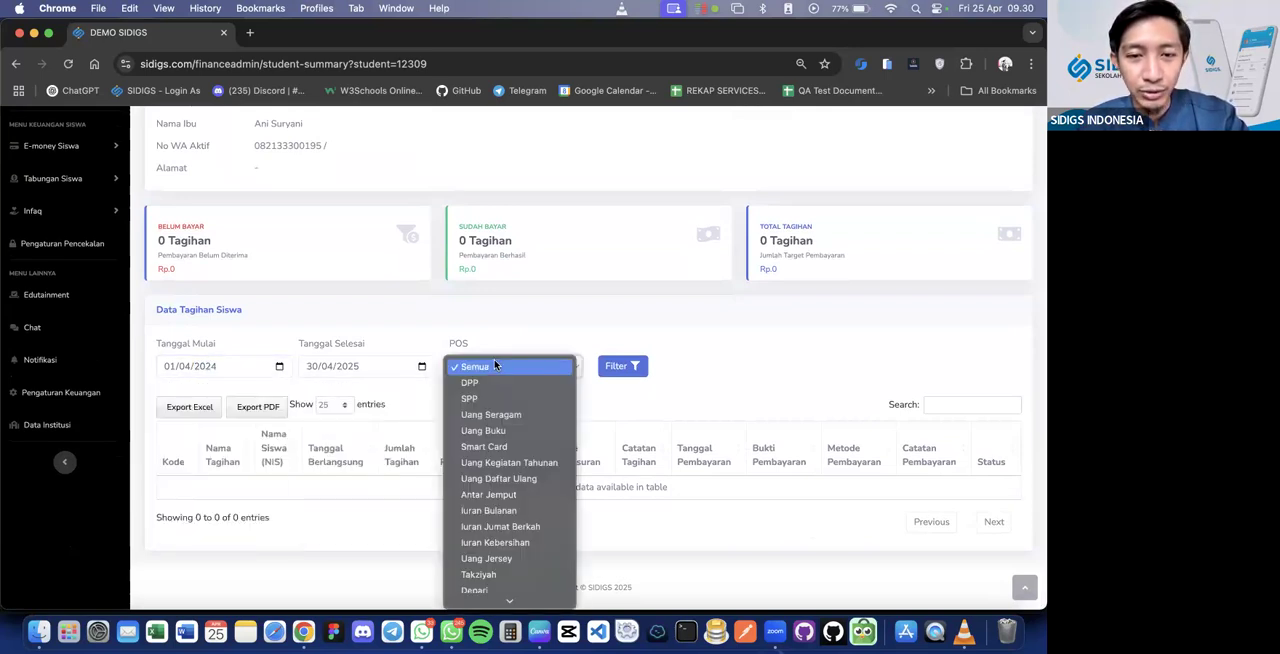
pyautogui.click(530, 281)
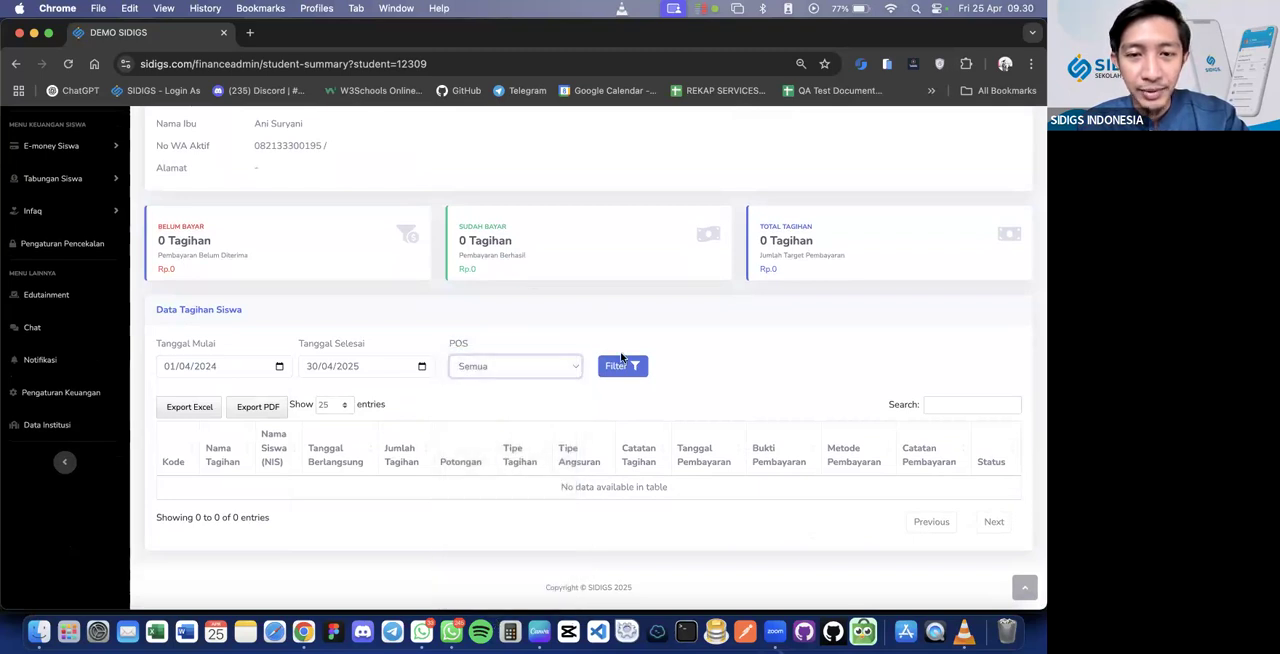
pyautogui.click(621, 367)
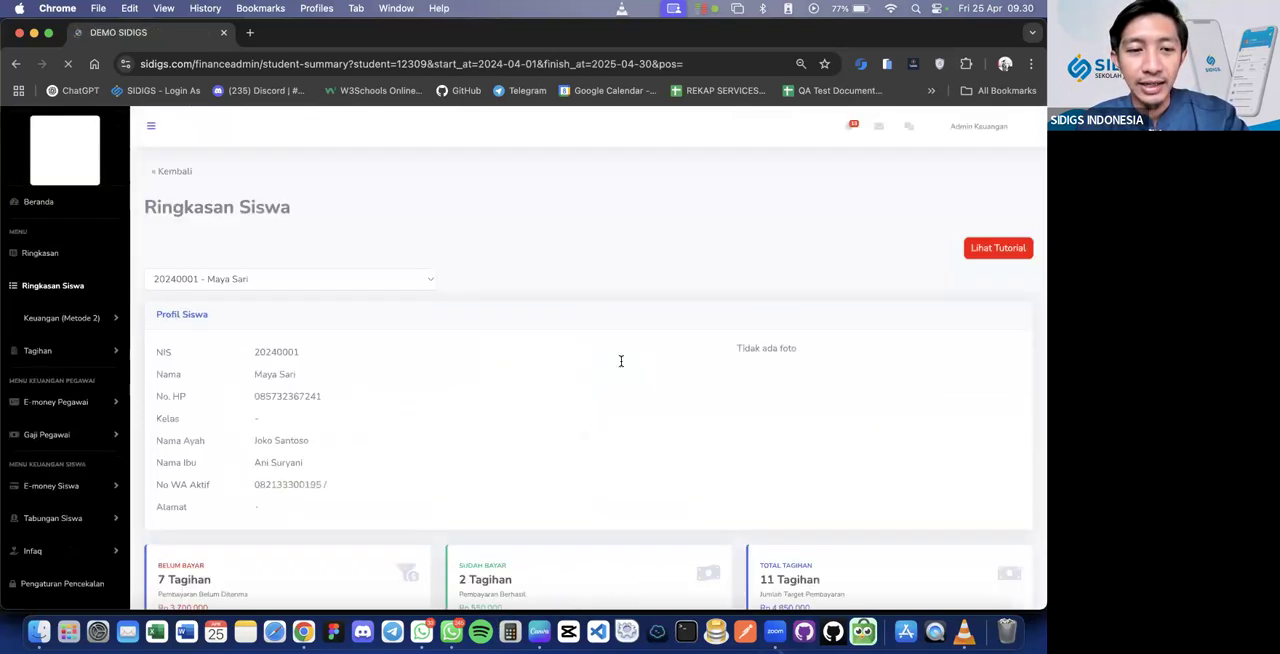
# Examine the filtered bills table across all its columns, including payment proof, payment method, status and invoice
pyautogui.scroll(-3, 621, 367)
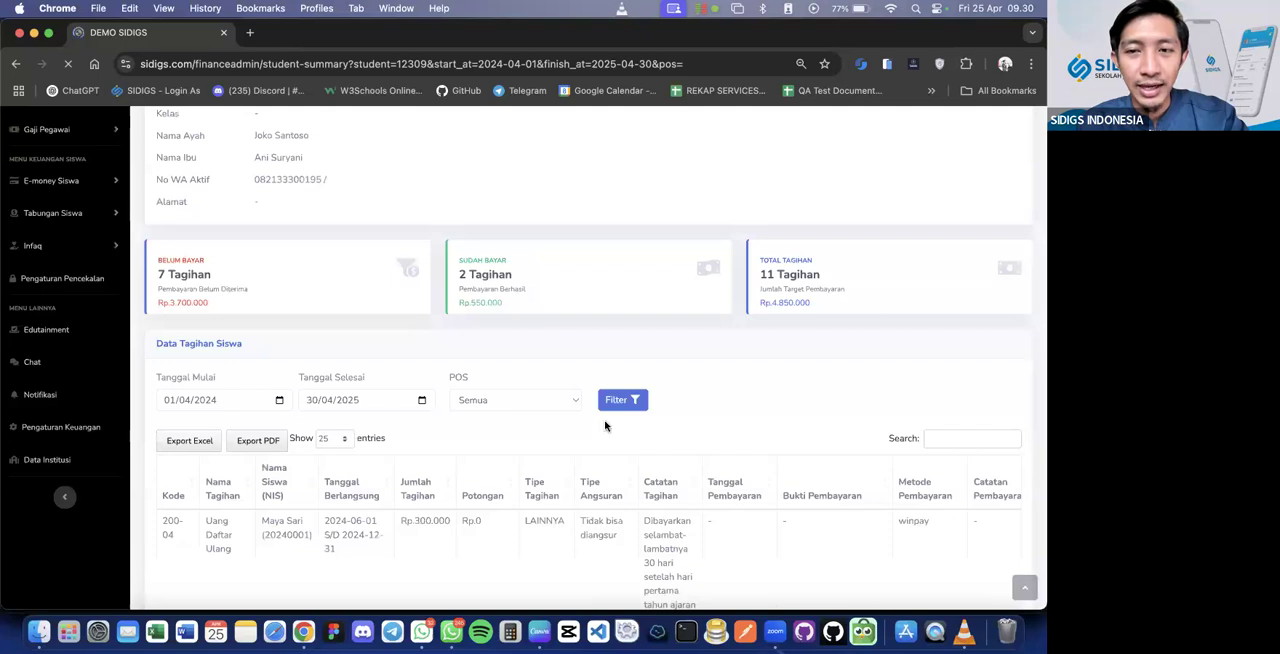
pyautogui.scroll(-5, 638, 401)
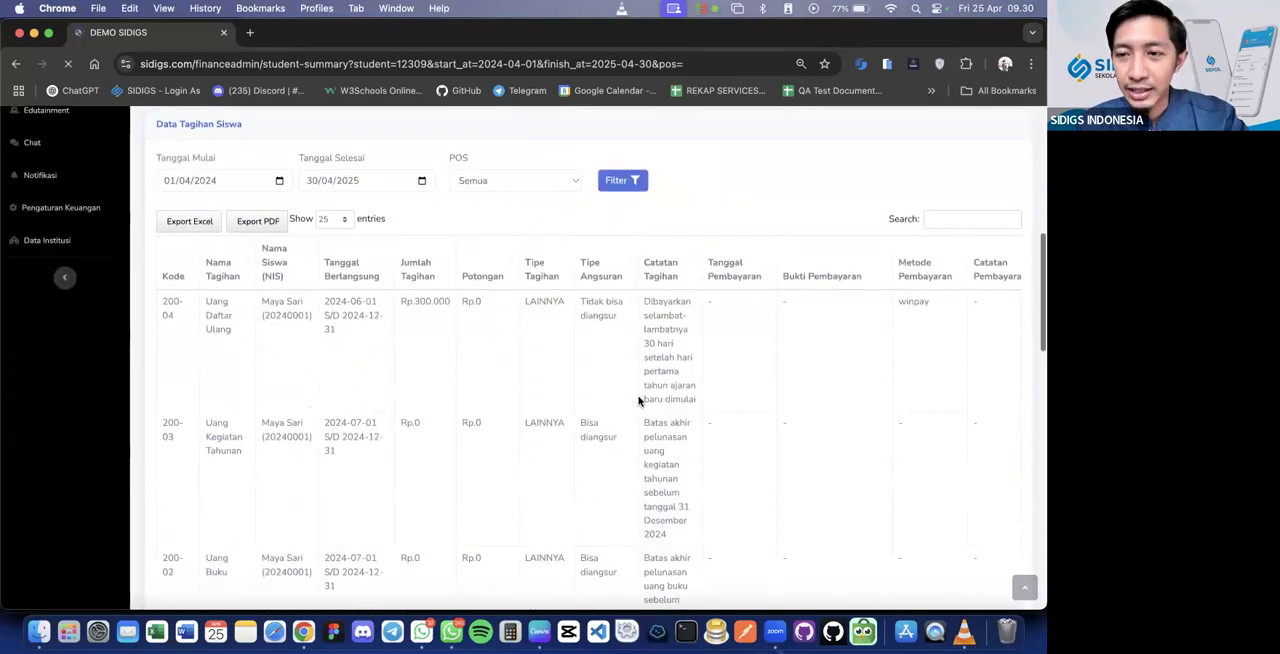
pyautogui.hscroll(3, 638, 401)
pyautogui.scroll(-10, 638, 401)
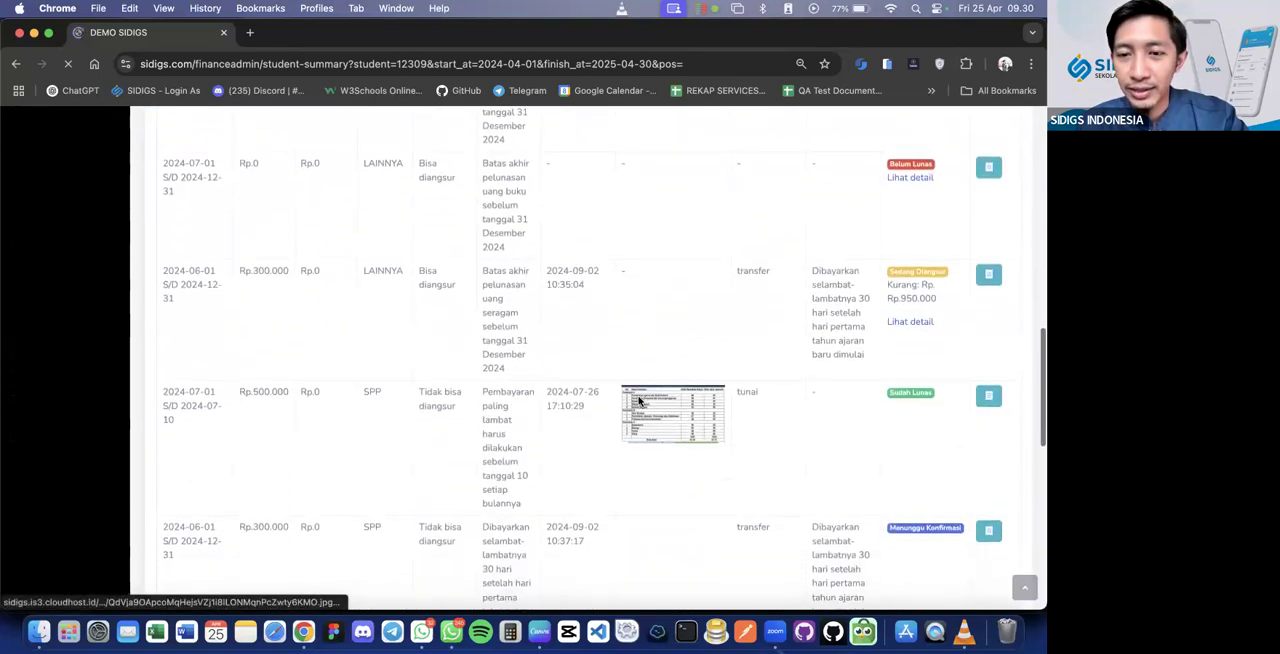
pyautogui.scroll(-4, 638, 401)
pyautogui.scroll(8, 638, 401)
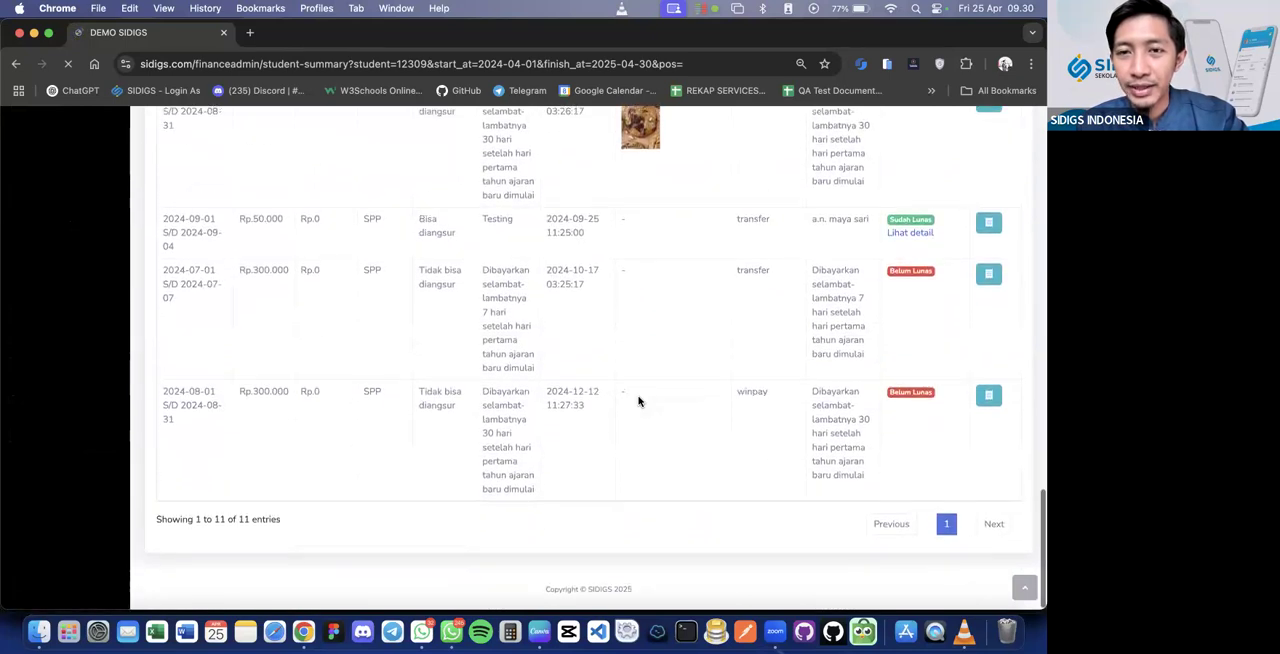
pyautogui.scroll(8, 638, 401)
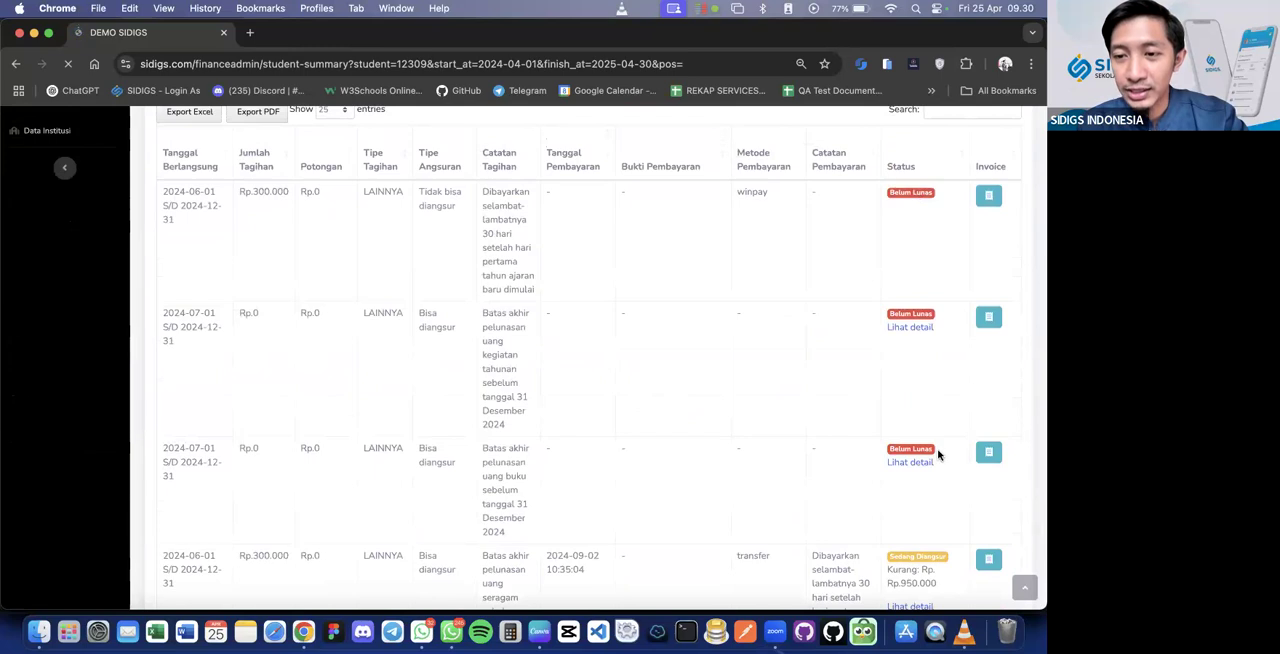
pyautogui.scroll(-1, 942, 470)
pyautogui.scroll(15, 941, 494)
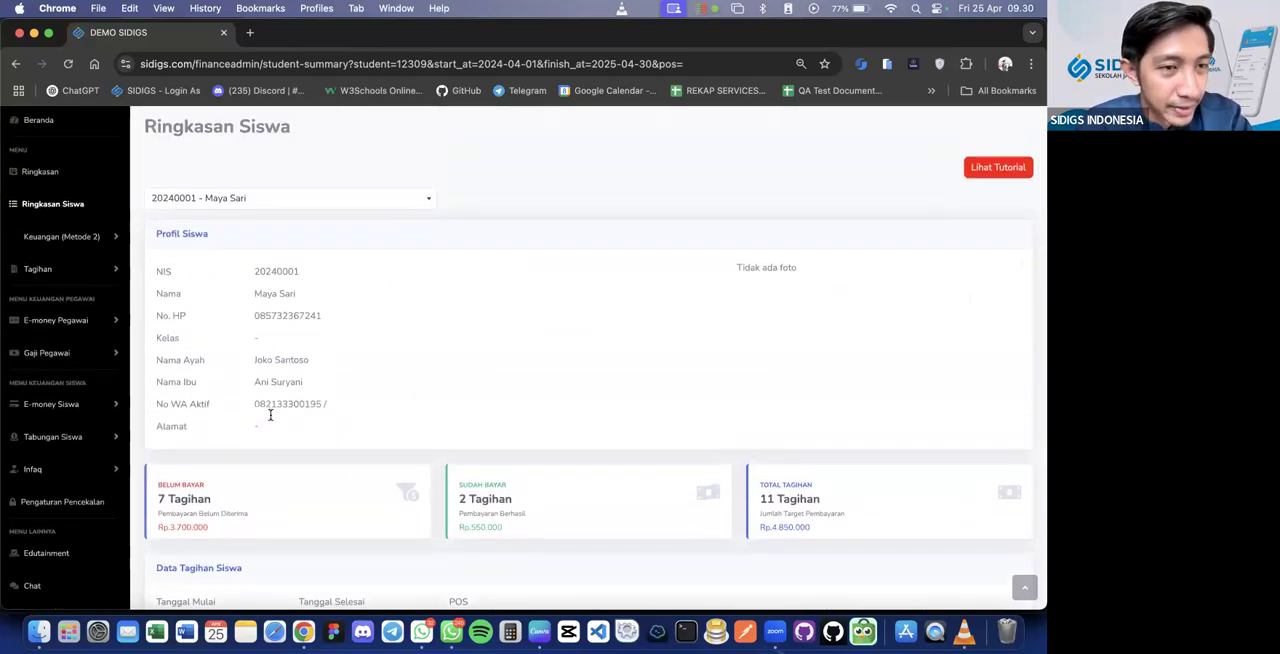
pyautogui.scroll(-15, 270, 415)
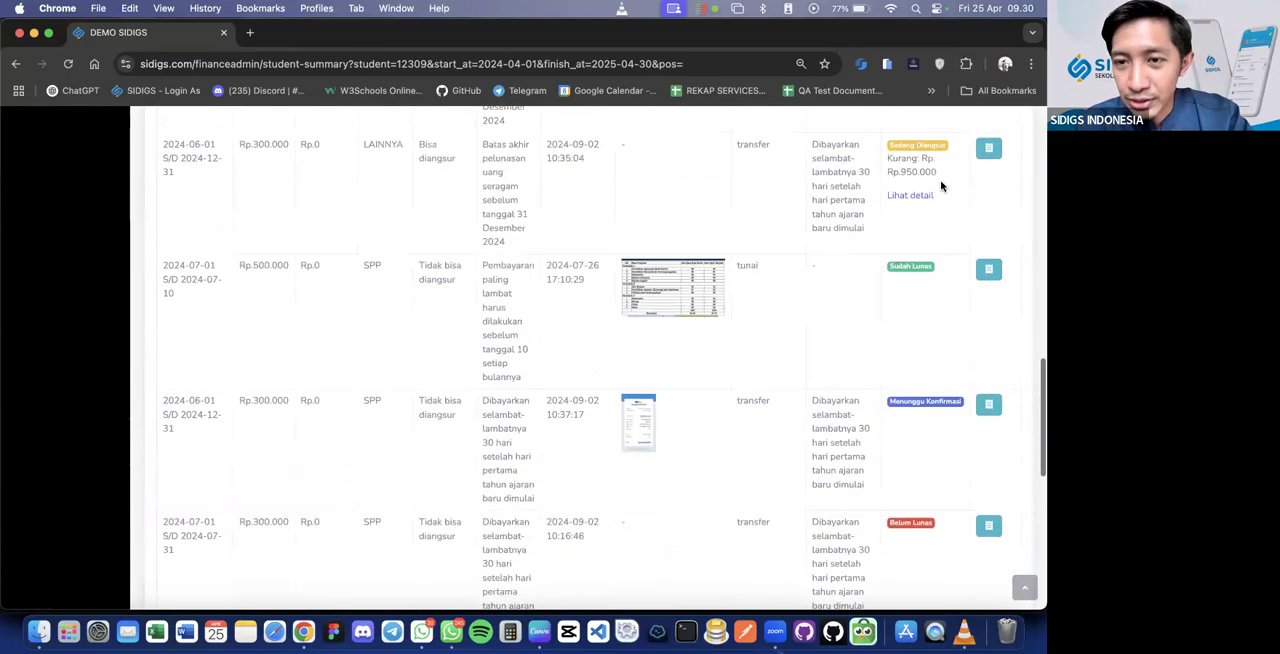
pyautogui.scroll(6, 989, 283)
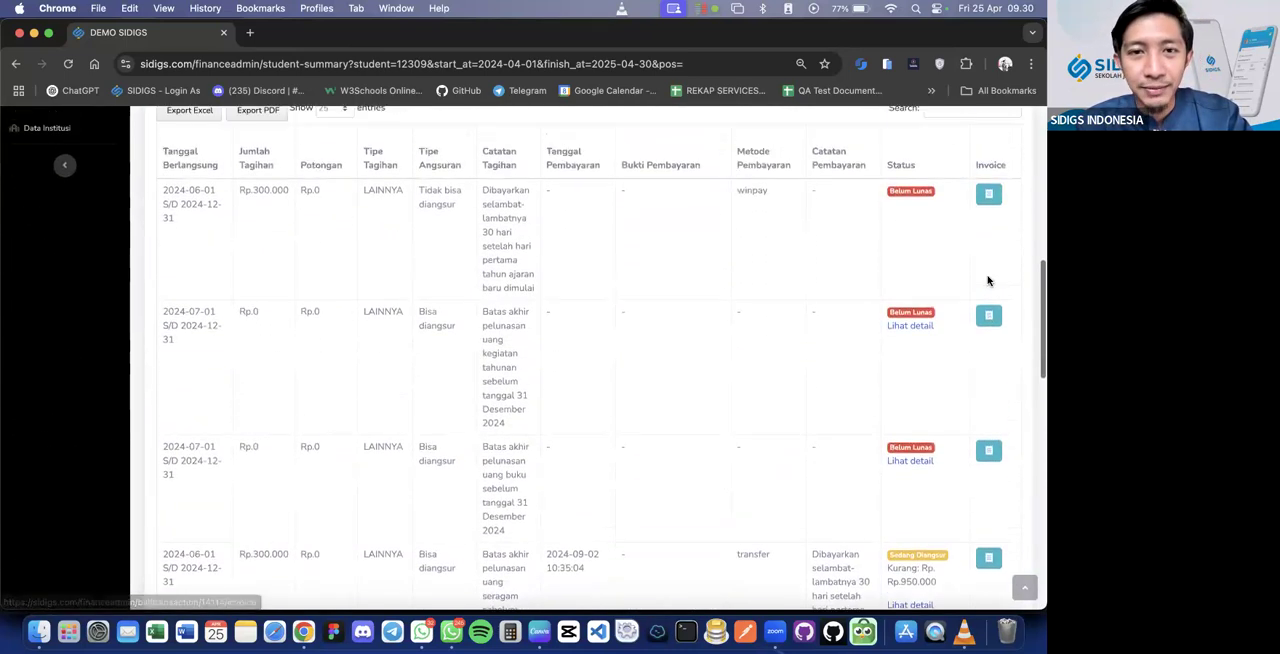
pyautogui.hscroll(-3, 547, 296)
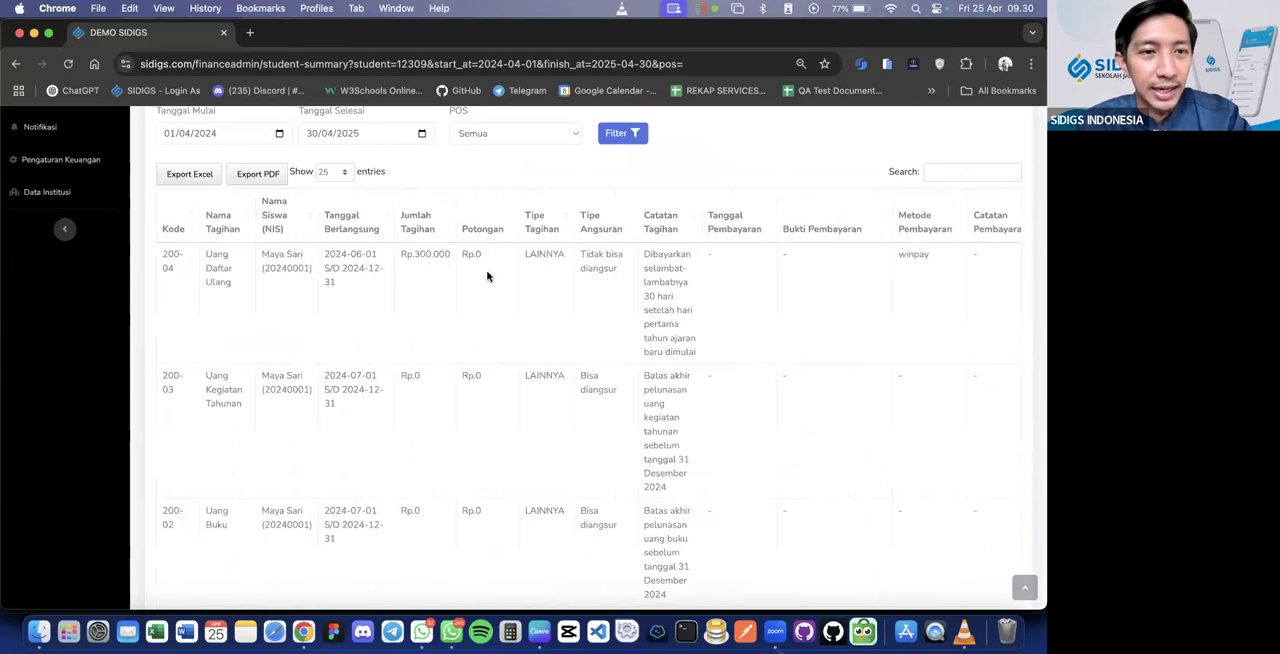
pyautogui.scroll(1, 476, 354)
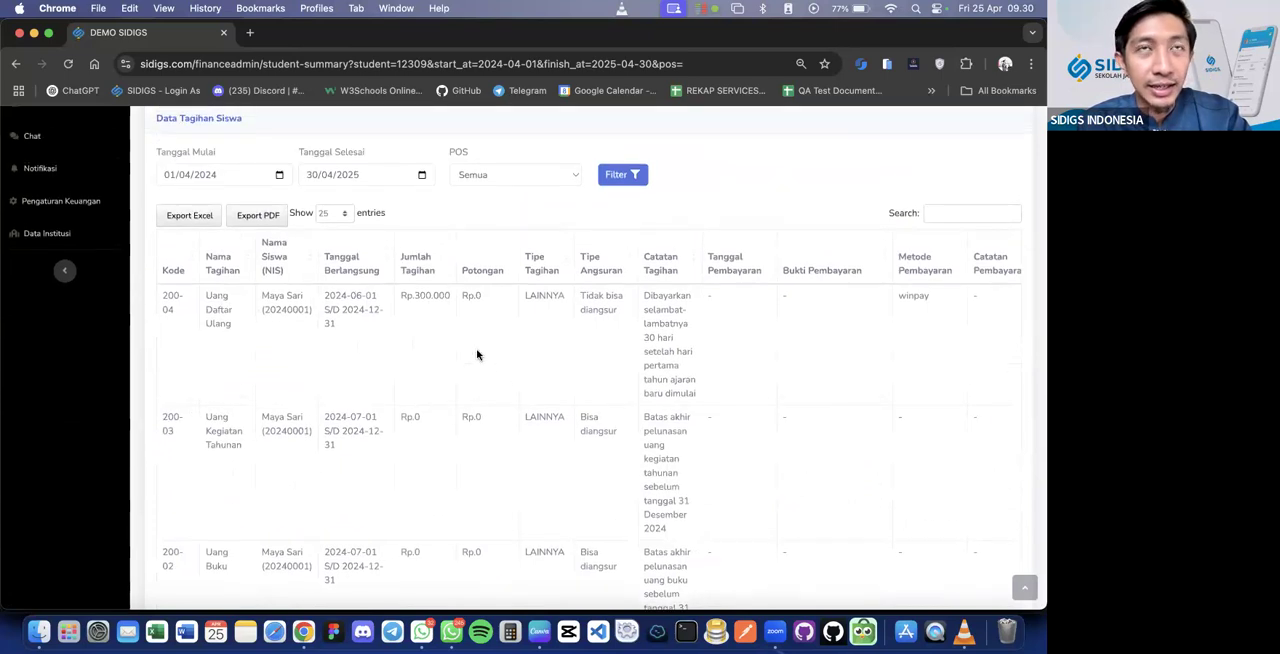
# Open the Pengaturan Keuangan page and look over its finance method, reminder, bank account and bill payment info fields
pyautogui.scroll(10, 476, 354)
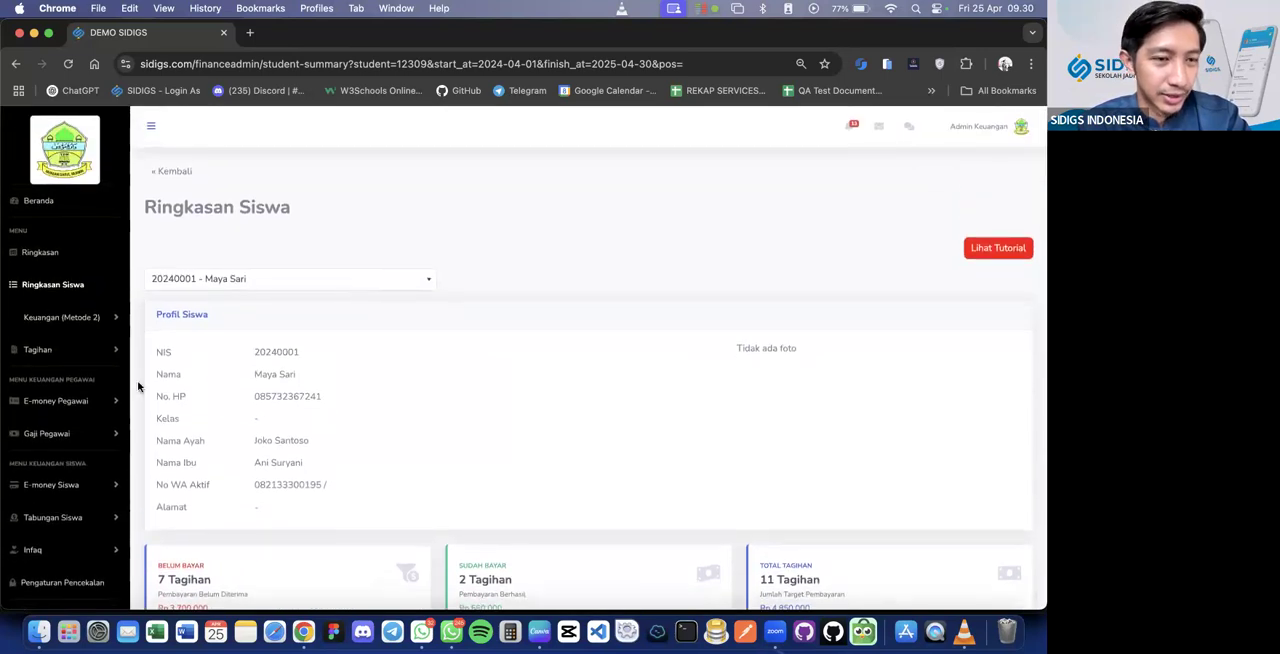
pyautogui.scroll(-5, 138, 387)
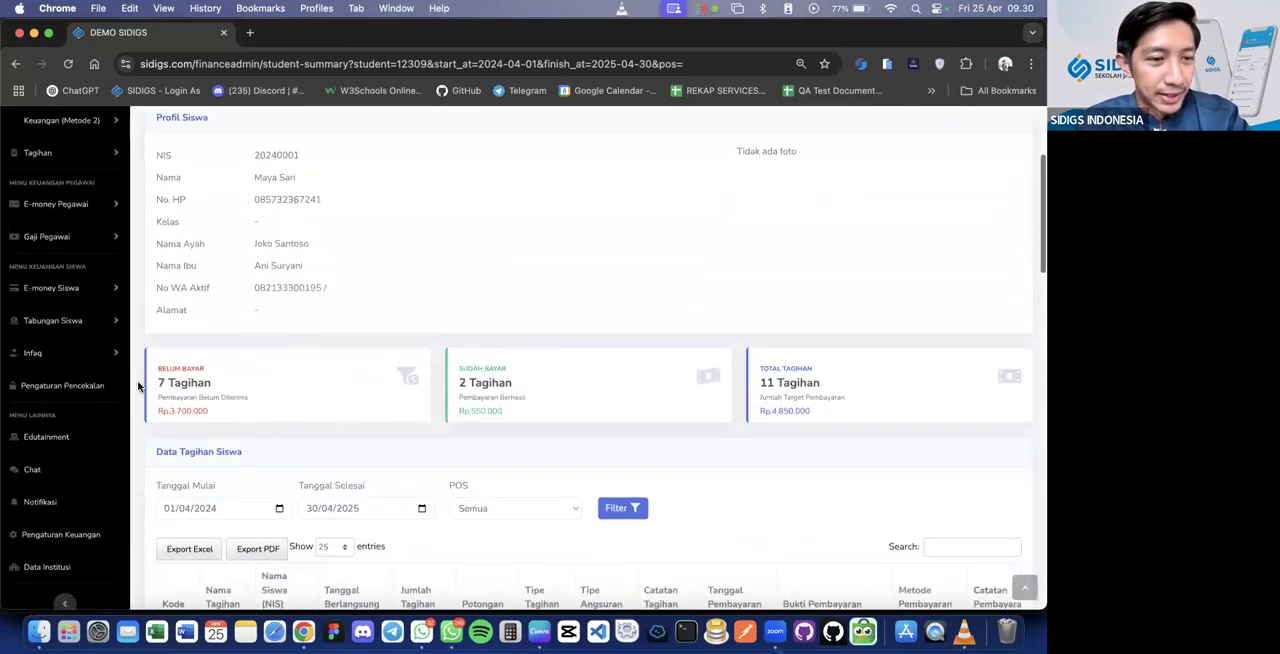
pyautogui.click(90, 532)
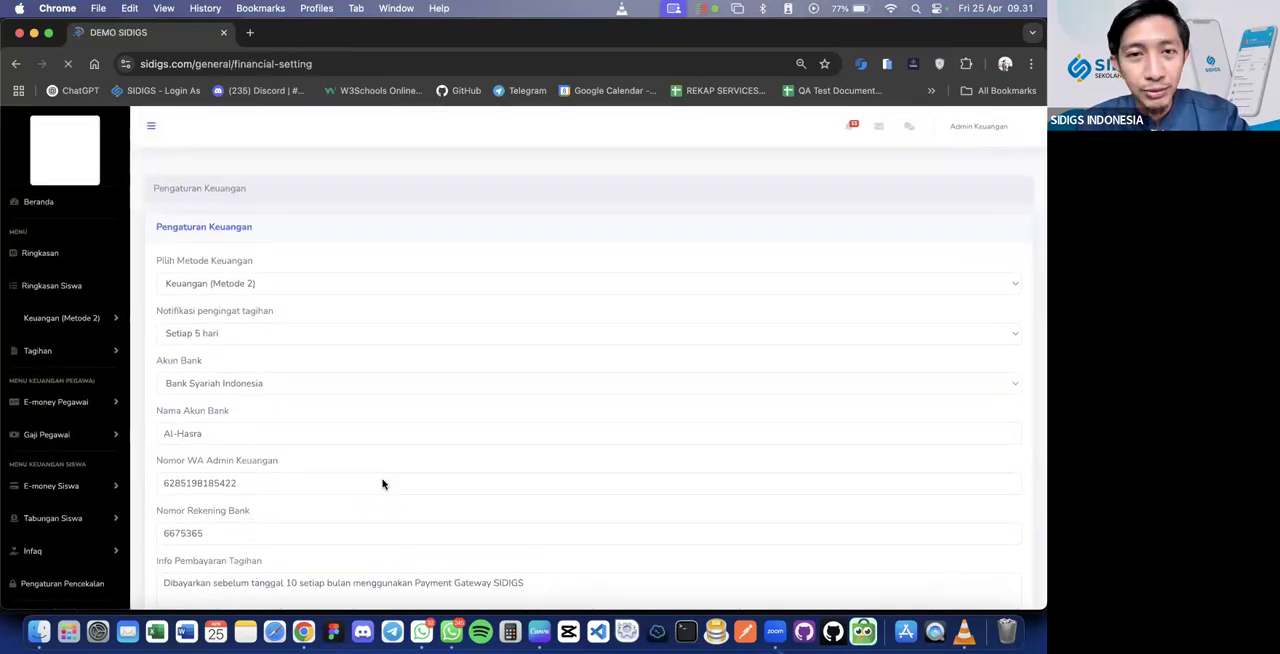
pyautogui.scroll(-3, 382, 483)
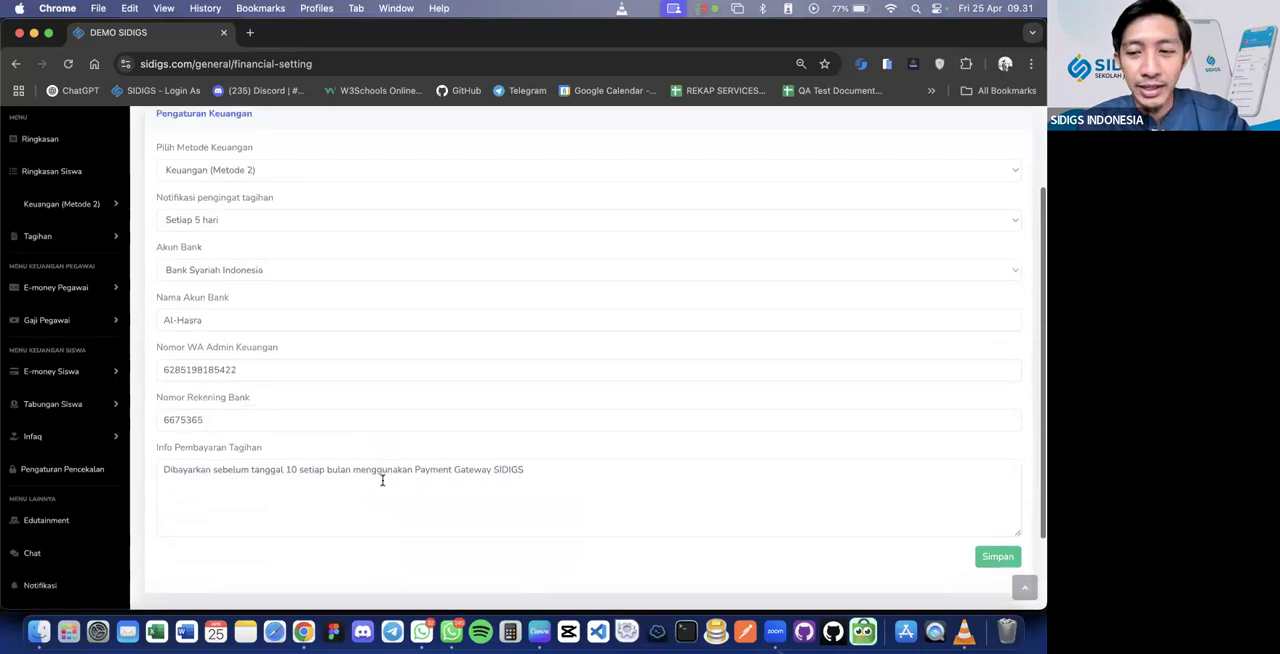
pyautogui.scroll(3, 382, 482)
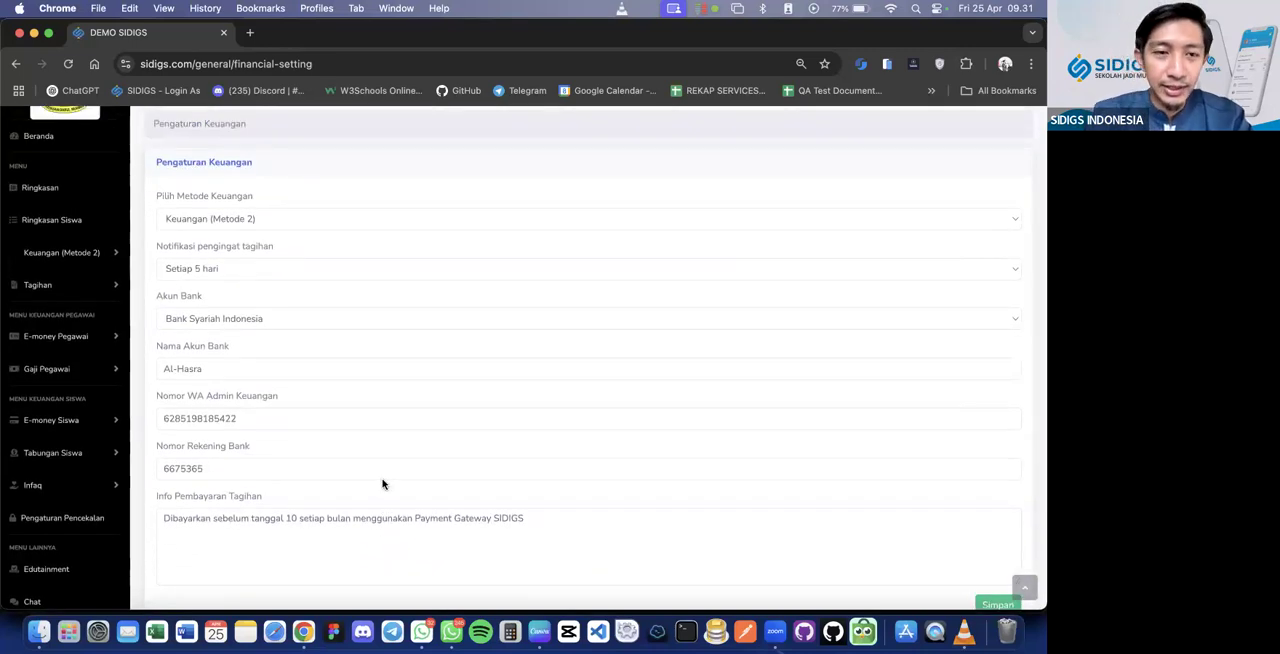
pyautogui.press('super+minus')
pyautogui.scroll(3, 382, 484)
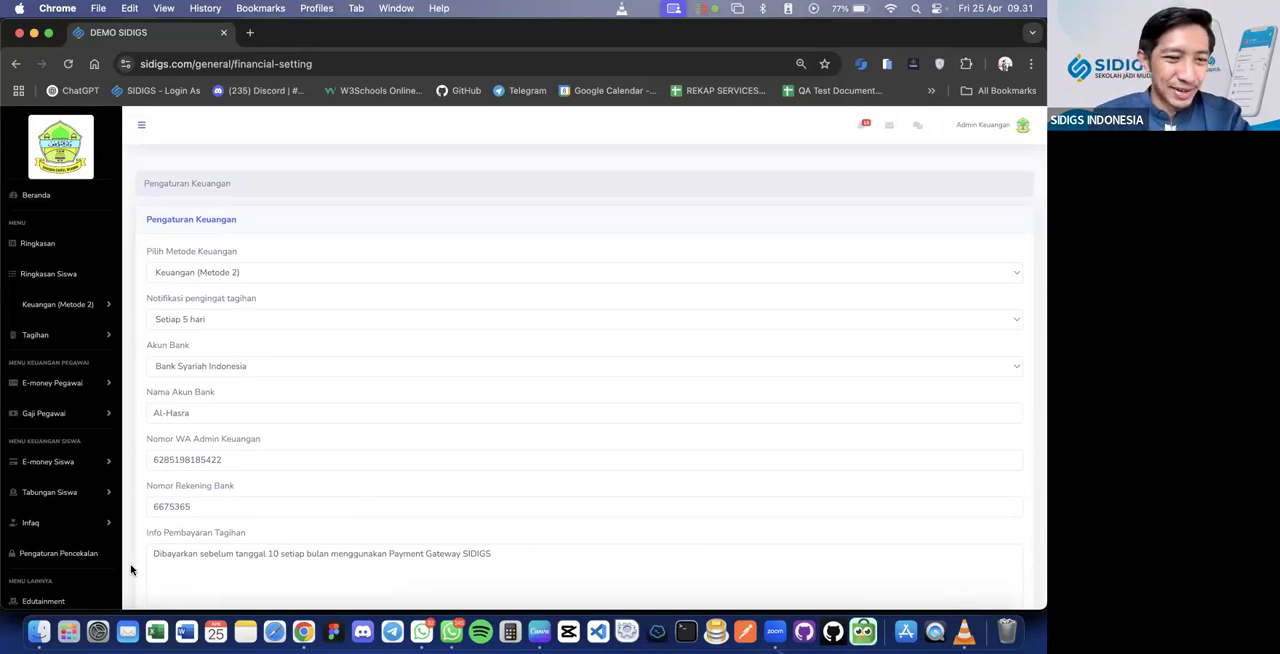
# Save Keuangan (Metode 1) as the finance method and expand that method's submenu
pyautogui.scroll(-2, 332, 463)
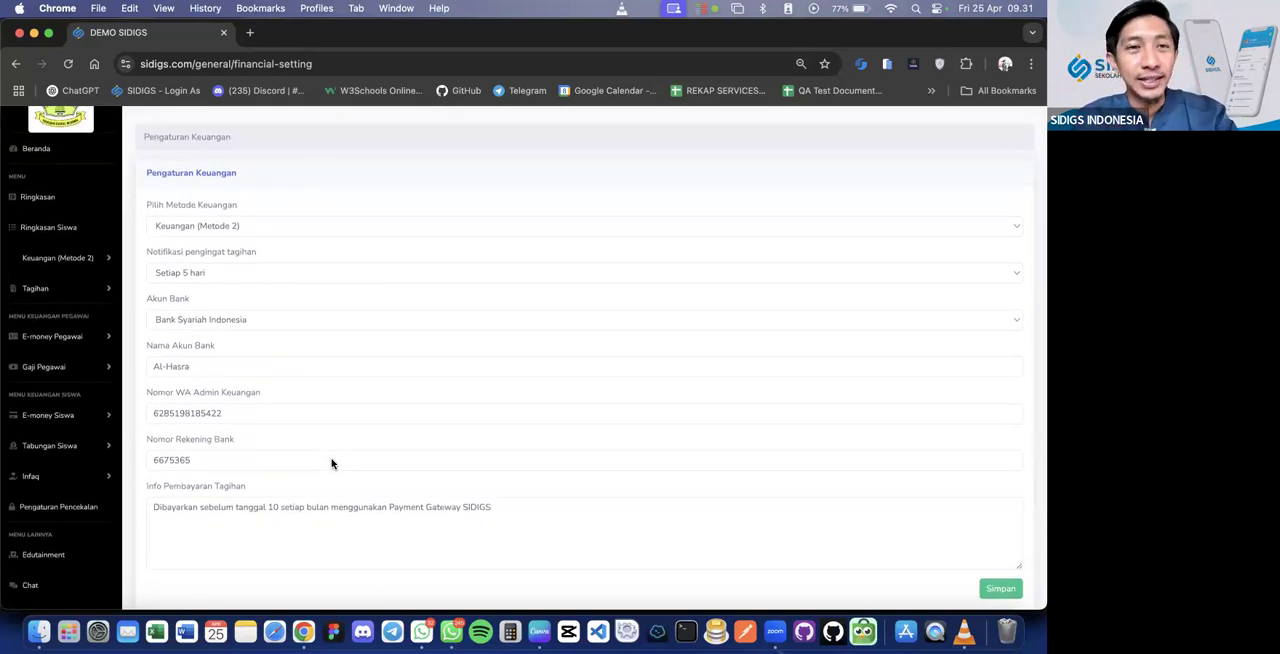
pyautogui.click(243, 228)
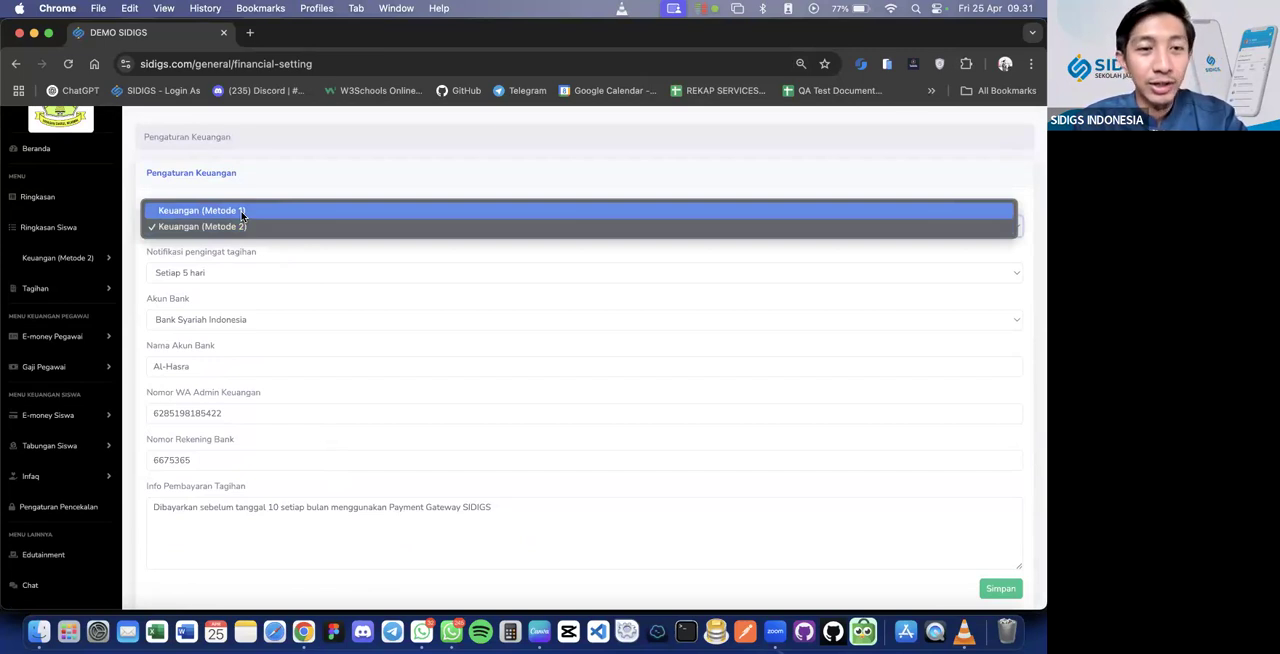
pyautogui.click(242, 212)
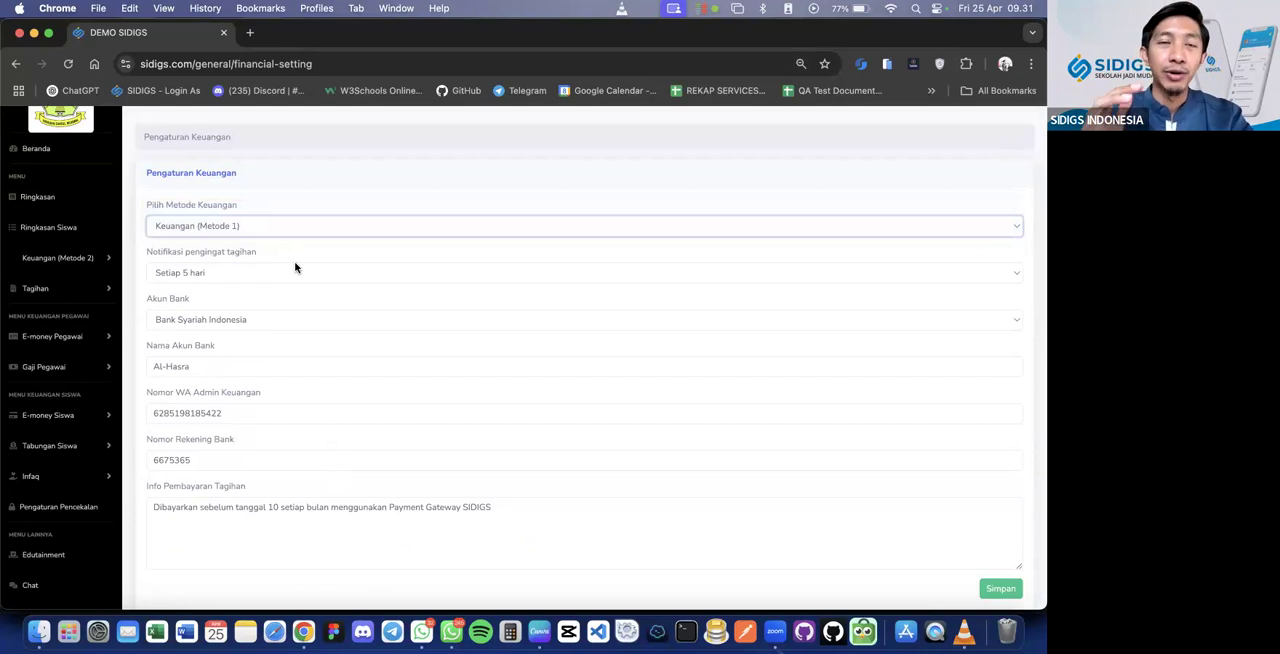
pyautogui.click(84, 259)
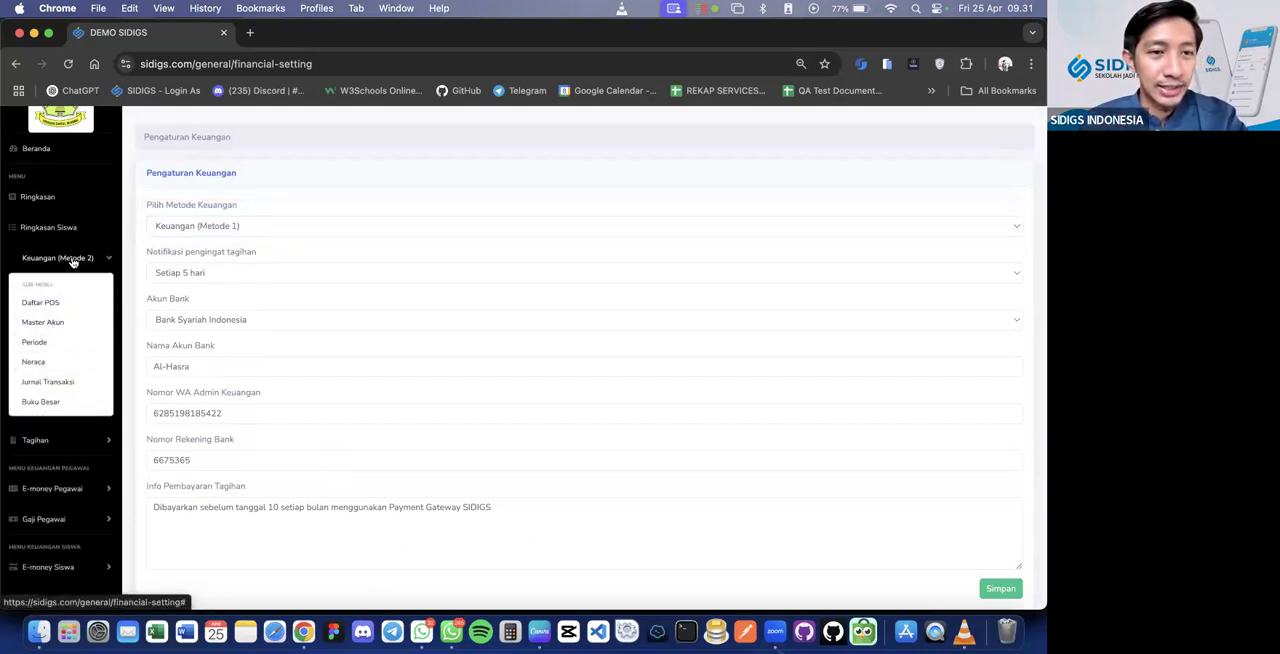
pyautogui.click(80, 258)
pyautogui.click(1001, 588)
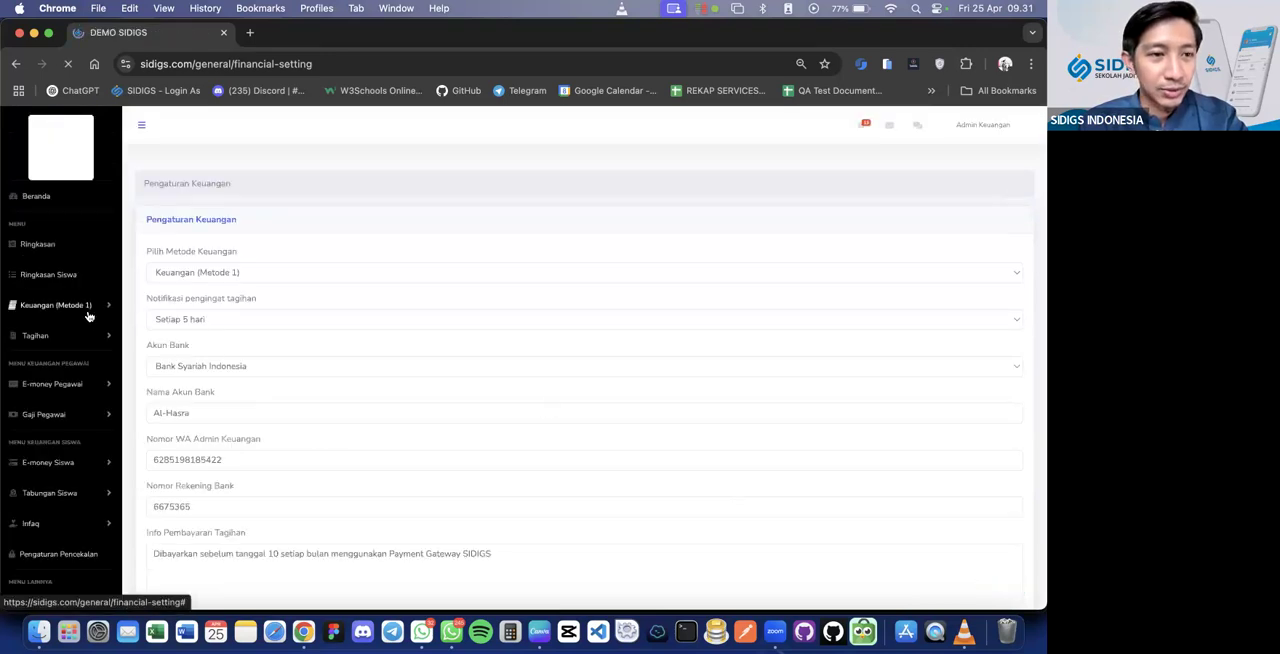
pyautogui.click(88, 314)
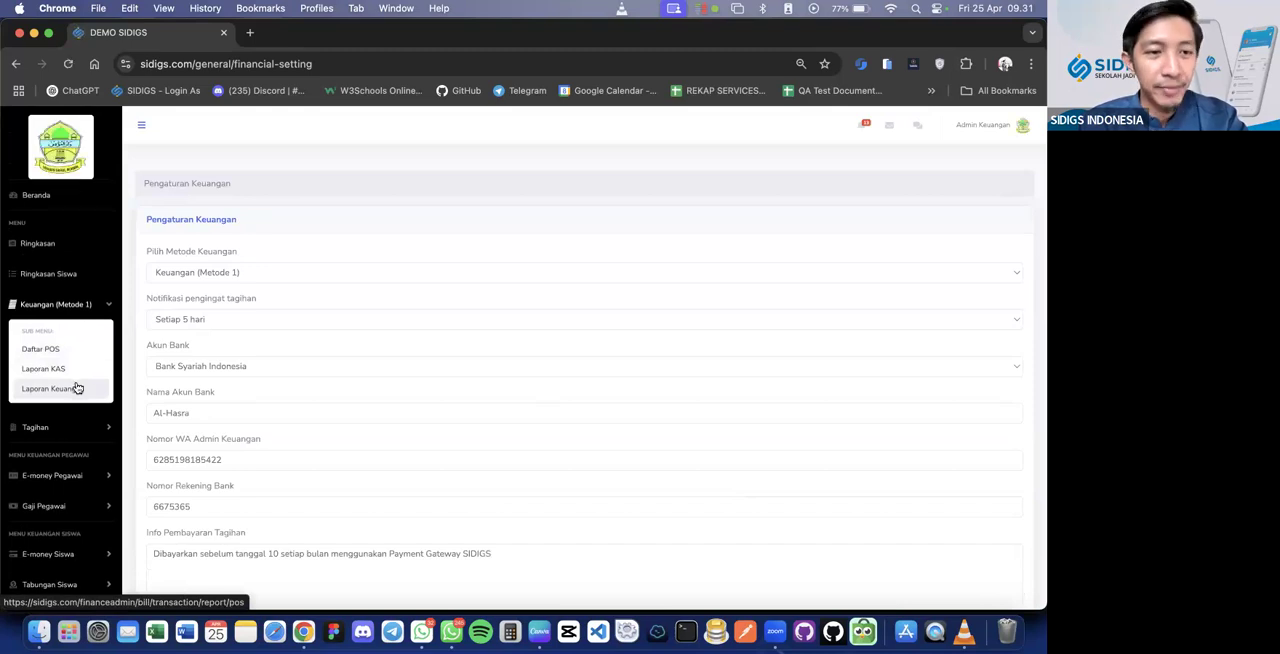
# Save Keuangan (Metode 2) as the finance method again and expand that method's submenu
pyautogui.click(238, 278)
pyautogui.click(243, 289)
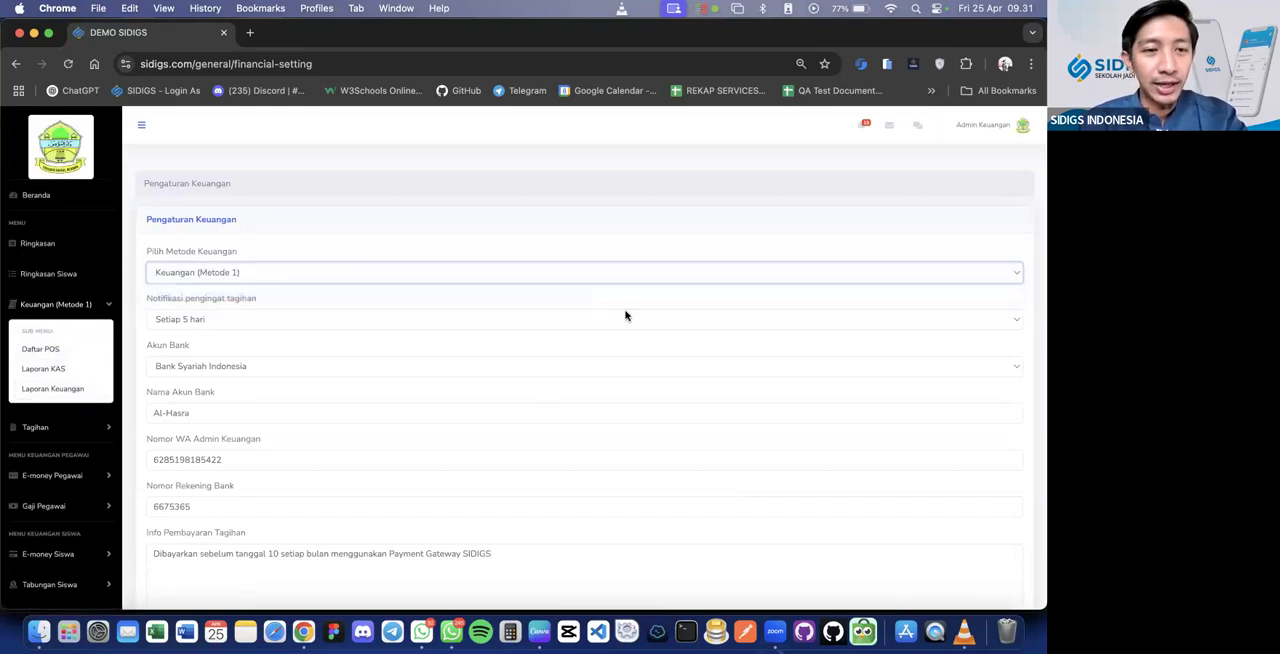
pyautogui.scroll(-2, 800, 400)
pyautogui.click(995, 528)
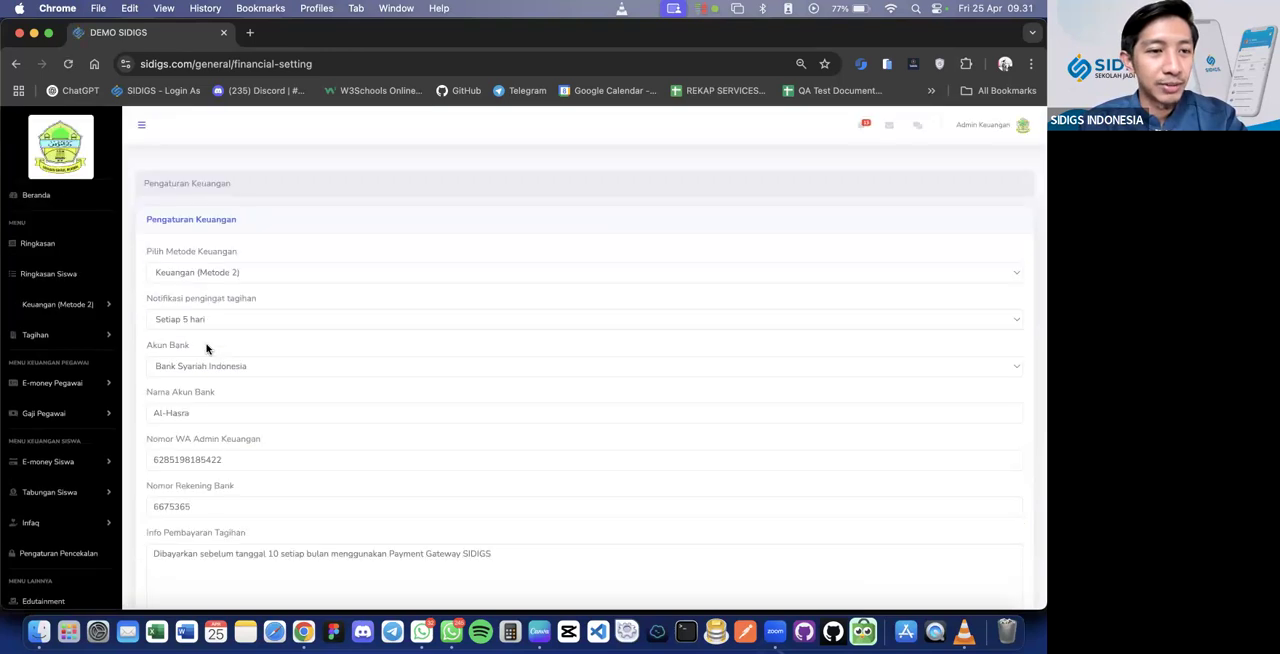
pyautogui.scroll(1, 186, 296)
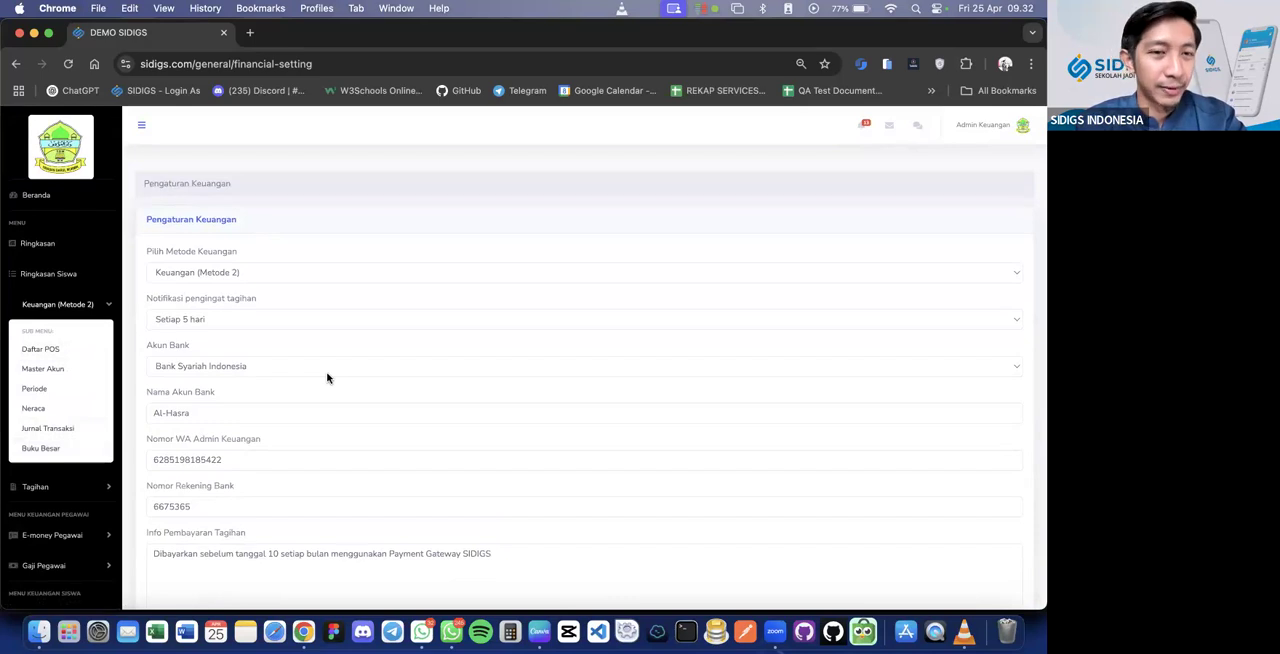
# Review the options of Pilih Metode Keuangan, keeping Keuangan (Metode 2) selected
pyautogui.click(278, 275)
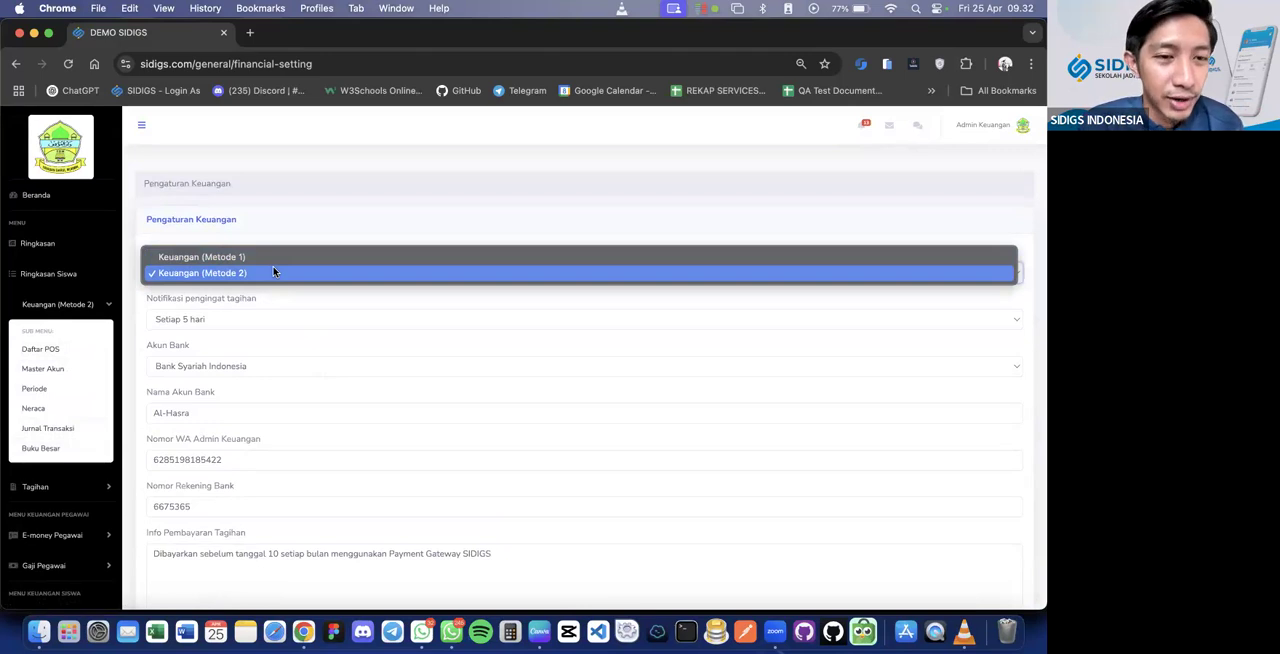
pyautogui.click(274, 272)
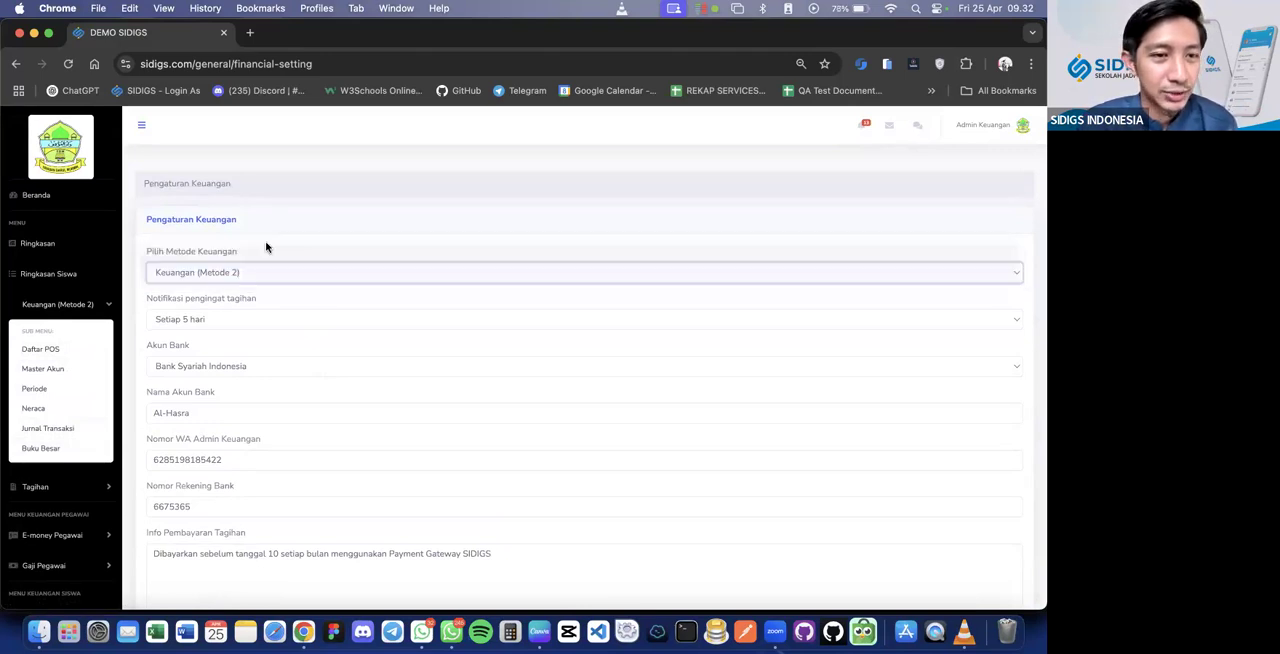
pyautogui.click(237, 273)
pyautogui.click(267, 212)
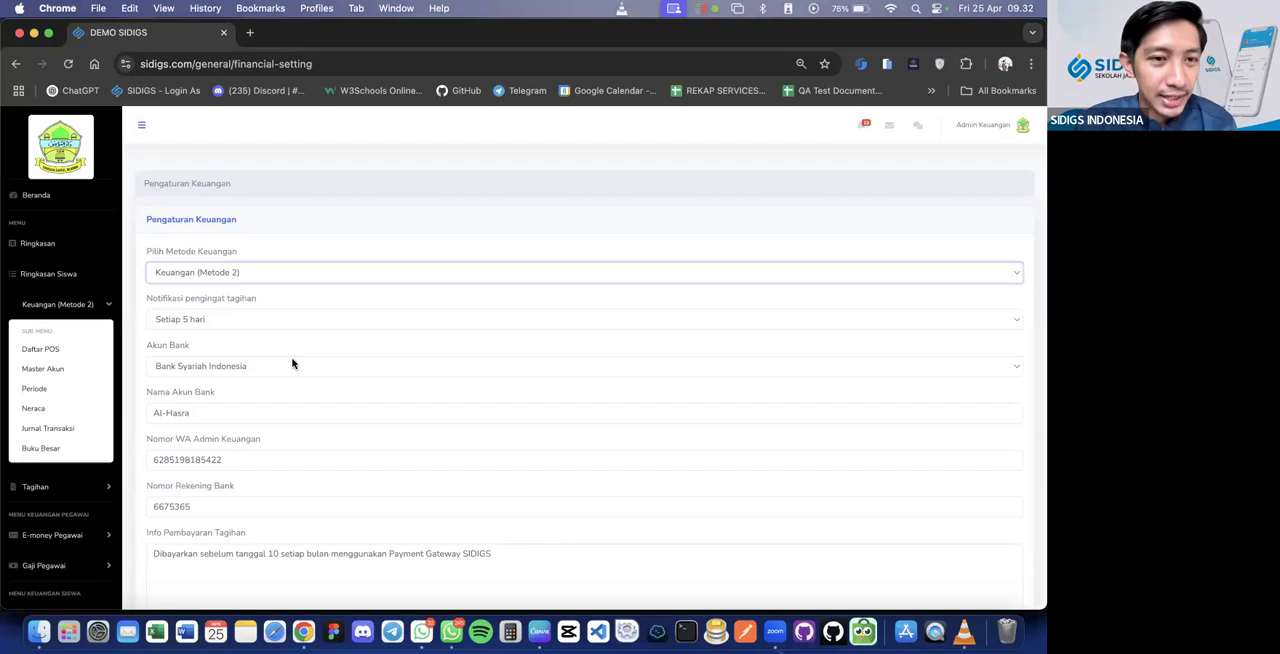
# Review the reminder intervals offered by Notifikasi pengingat tagihan, keeping Setiap 5 hari selected
pyautogui.scroll(-1, 292, 364)
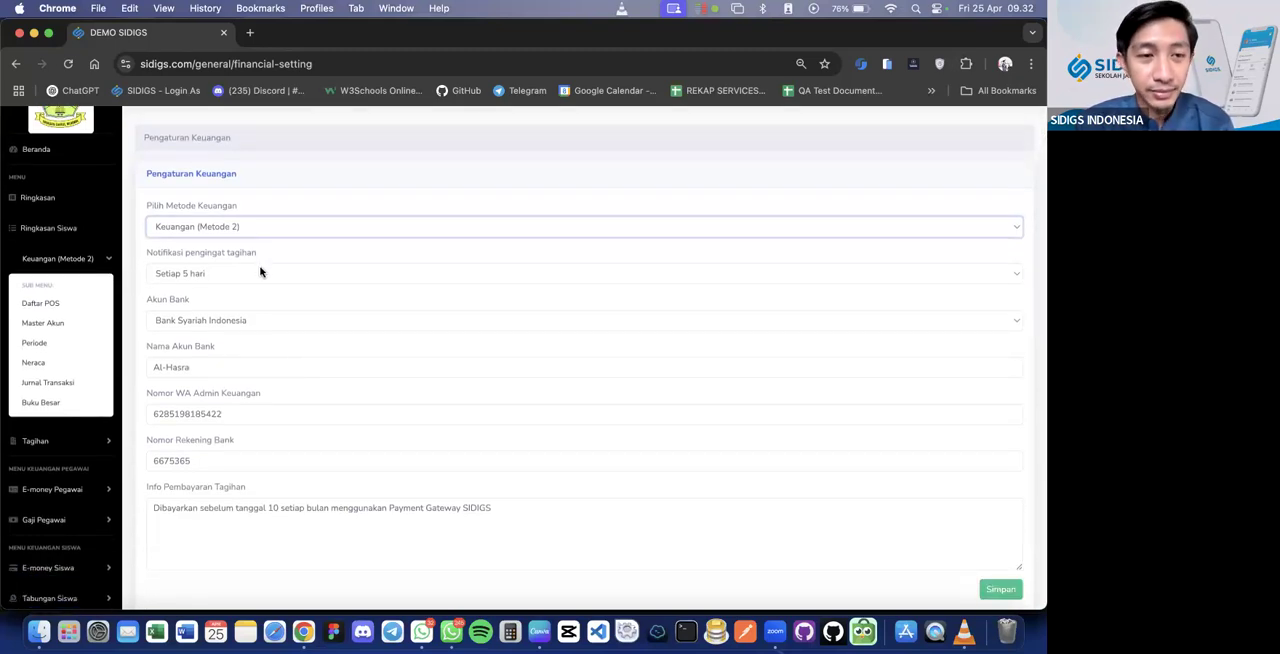
pyautogui.click(260, 272)
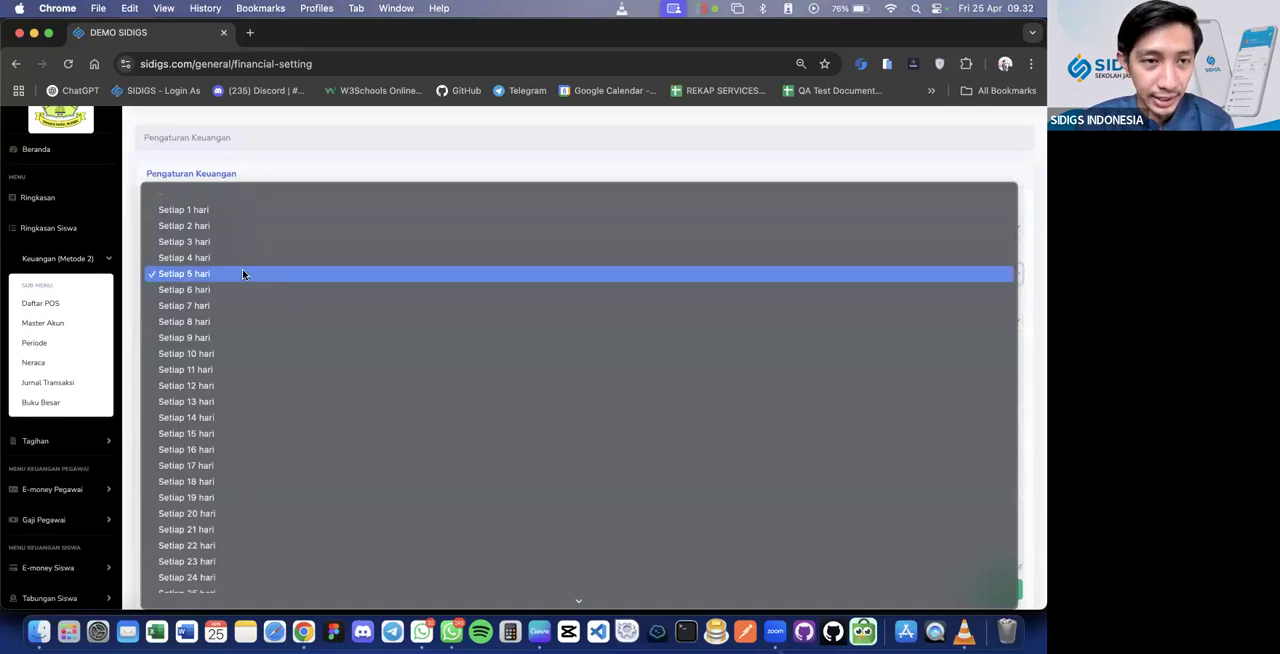
pyautogui.click(274, 157)
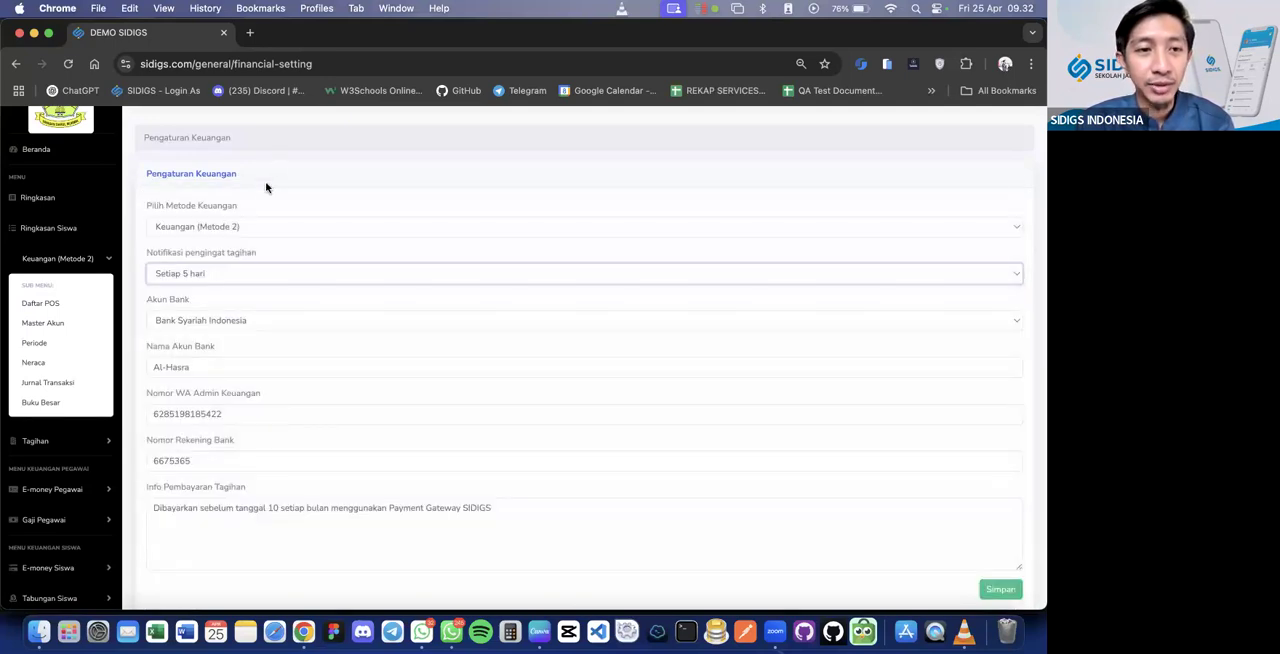
pyautogui.click(238, 273)
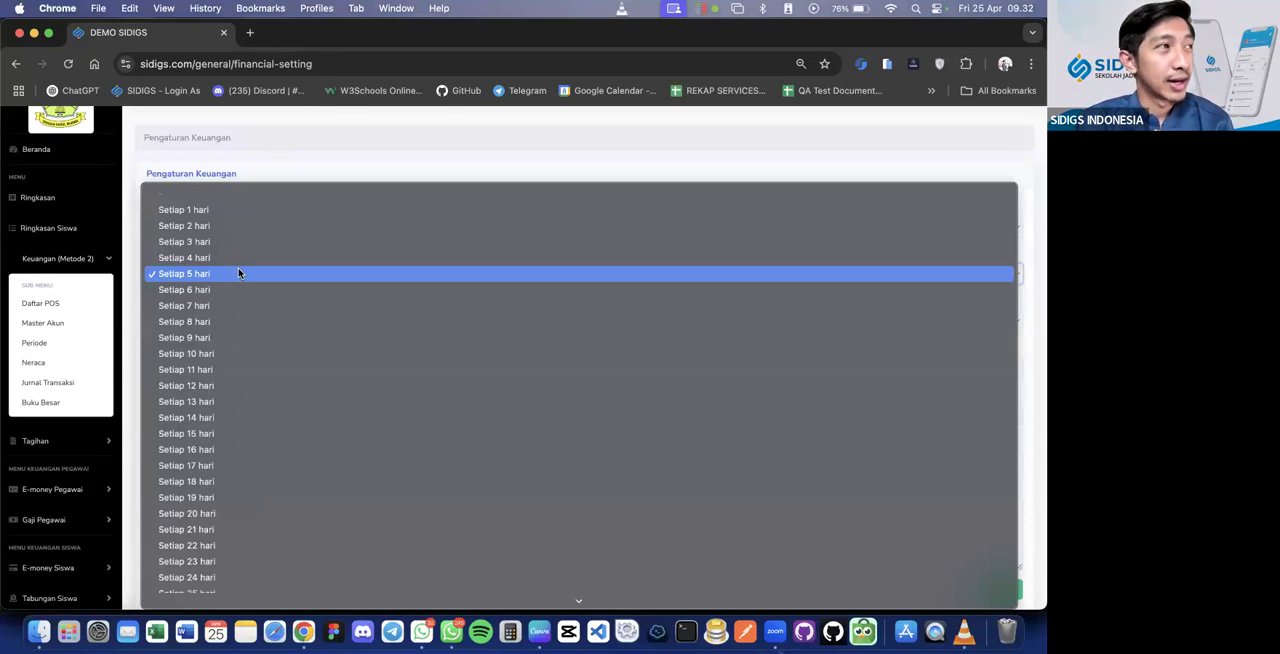
pyautogui.click(278, 173)
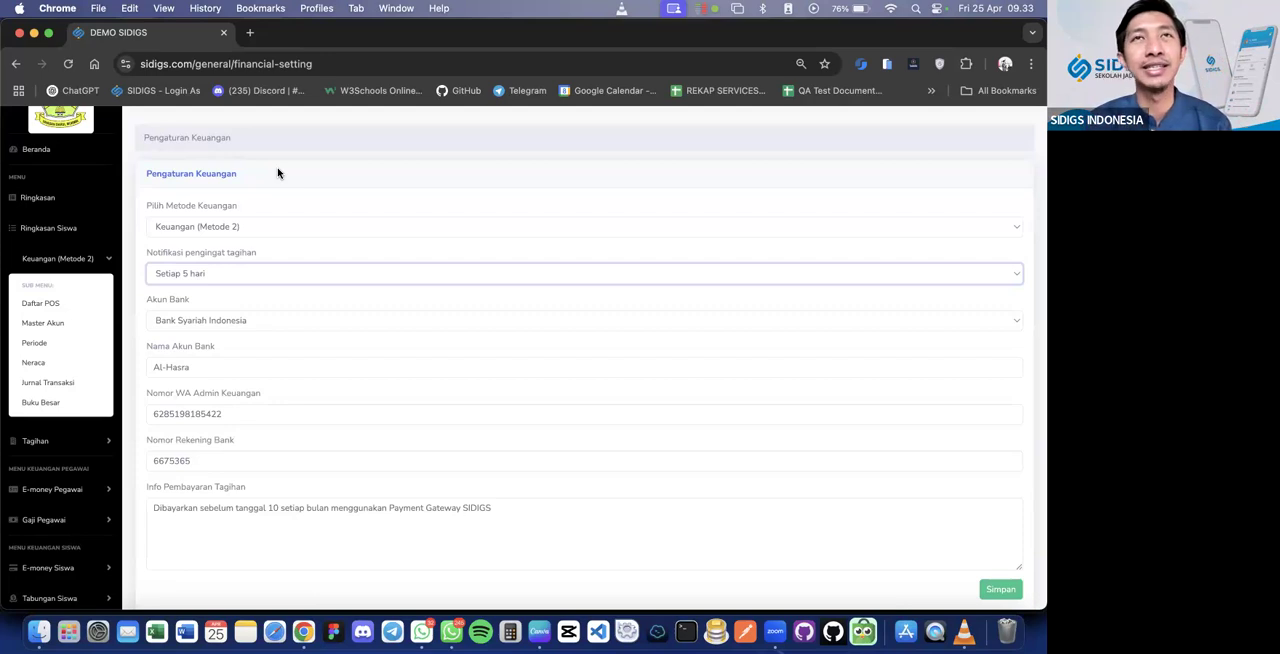
pyautogui.click(232, 275)
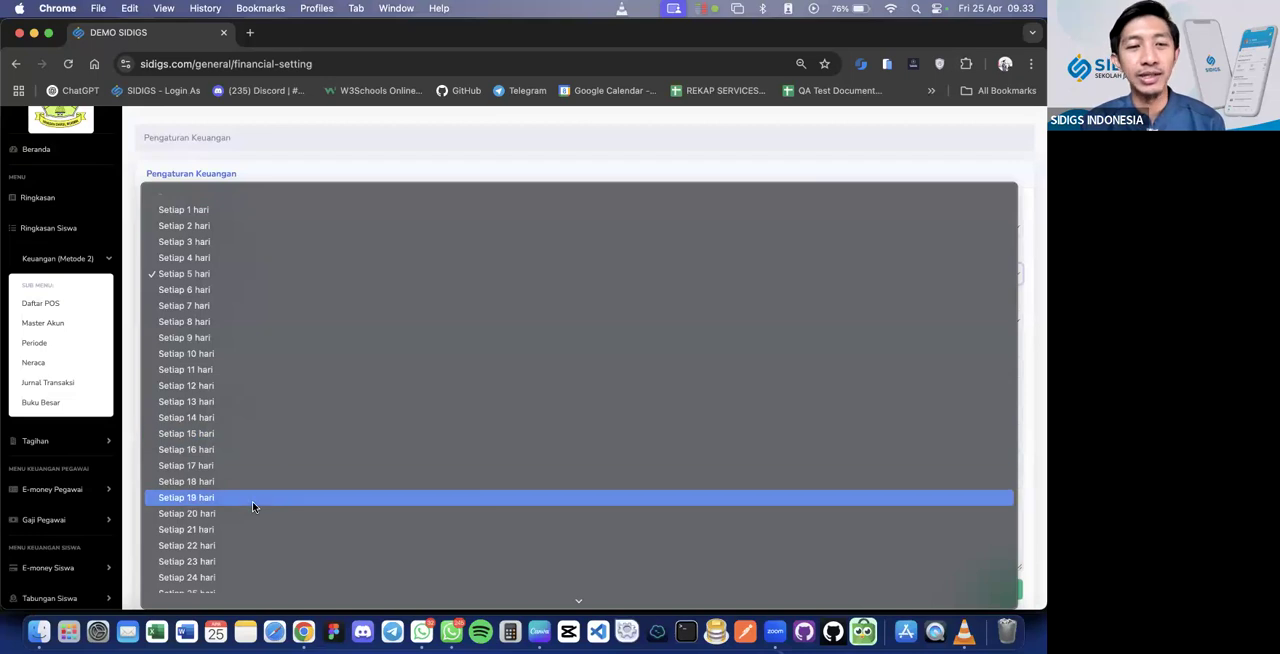
pyautogui.click(297, 143)
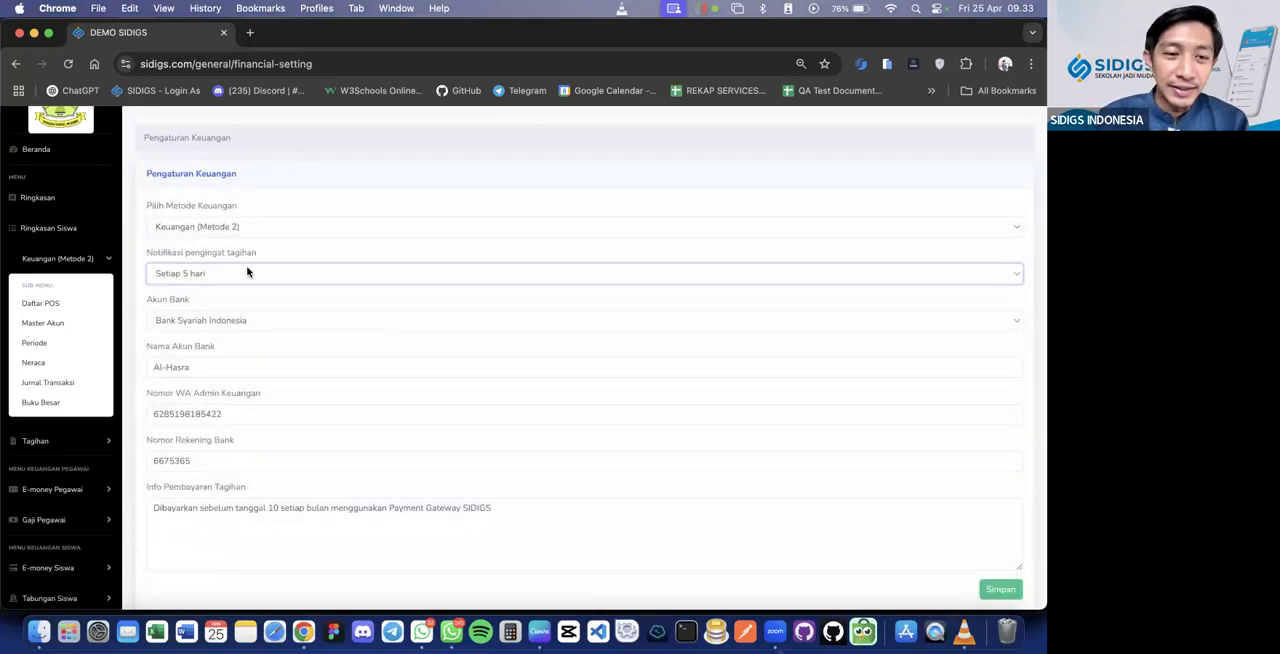
pyautogui.click(734, 271)
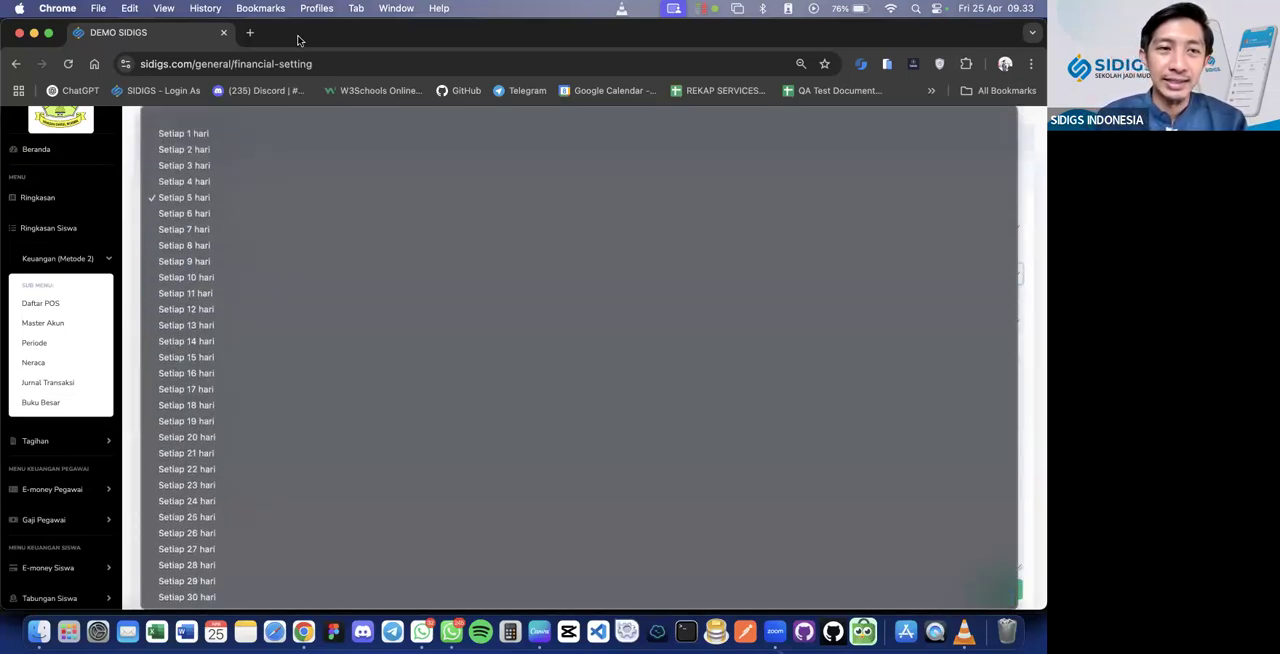
pyautogui.click(1038, 153)
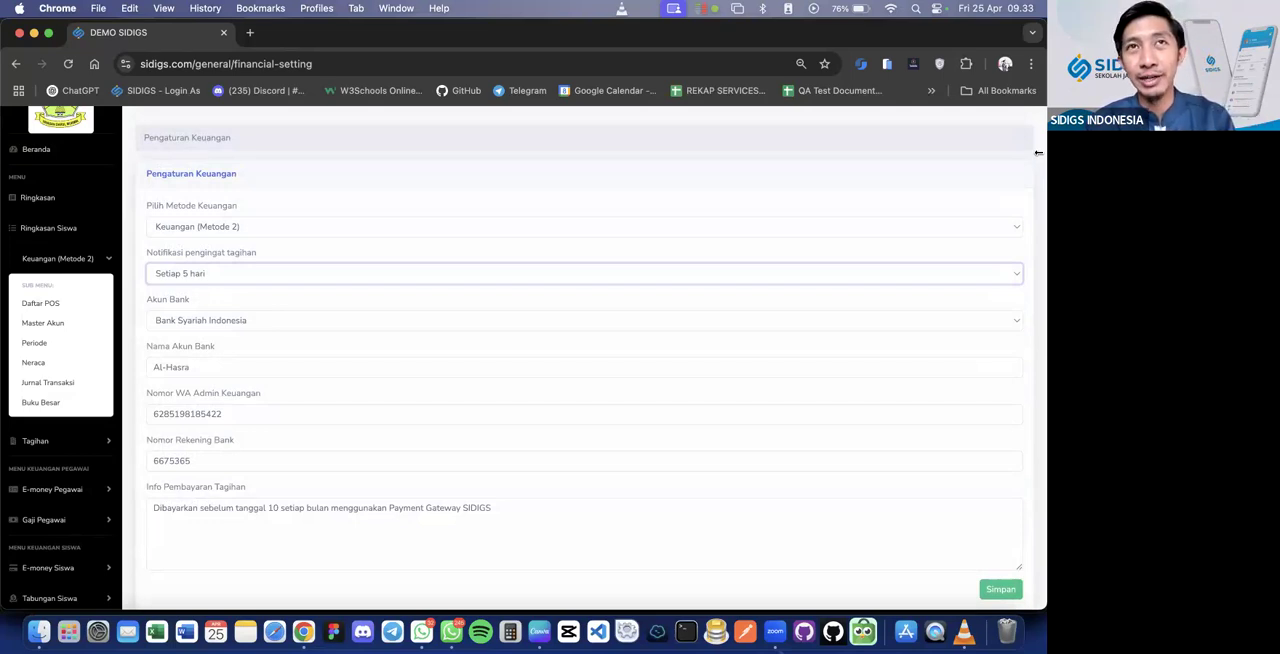
pyautogui.click(212, 276)
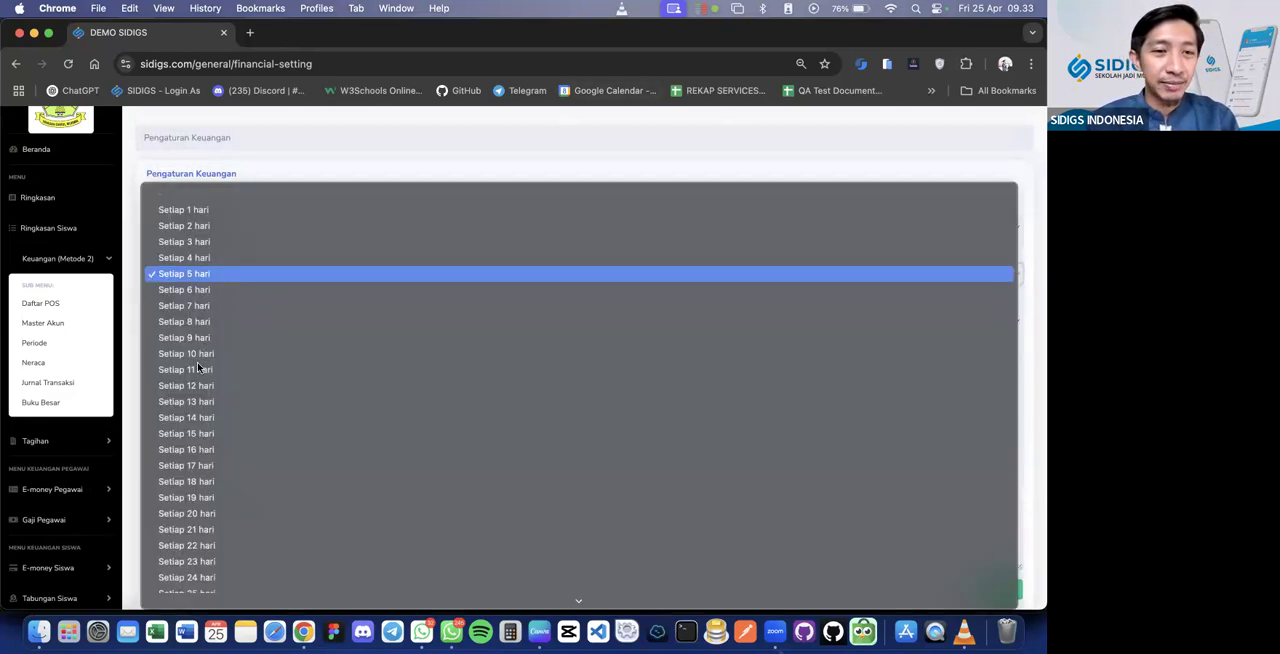
pyautogui.click(278, 155)
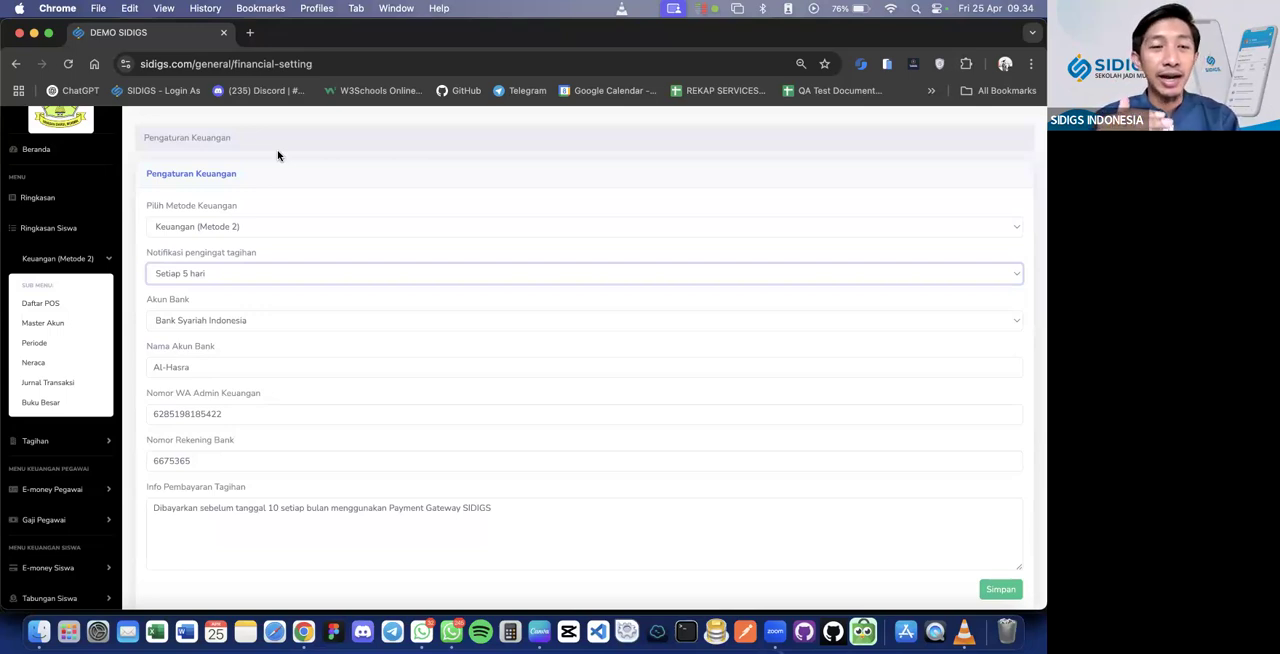
pyautogui.click(223, 278)
pyautogui.click(222, 275)
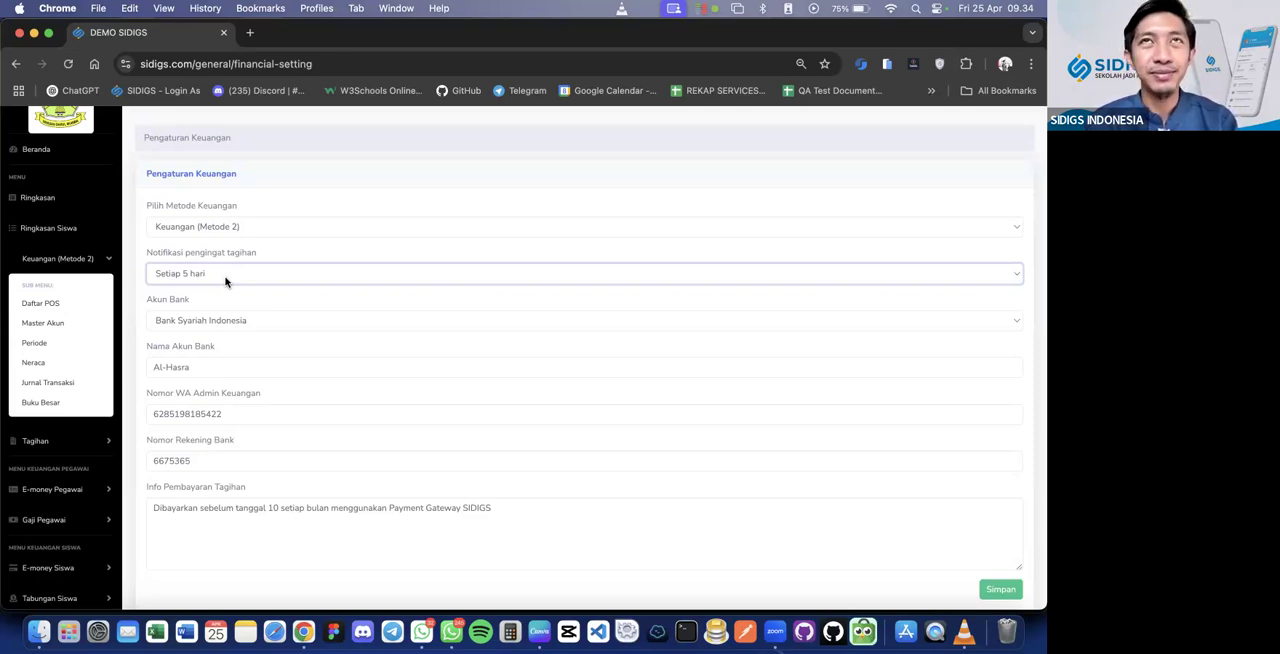
pyautogui.click(225, 281)
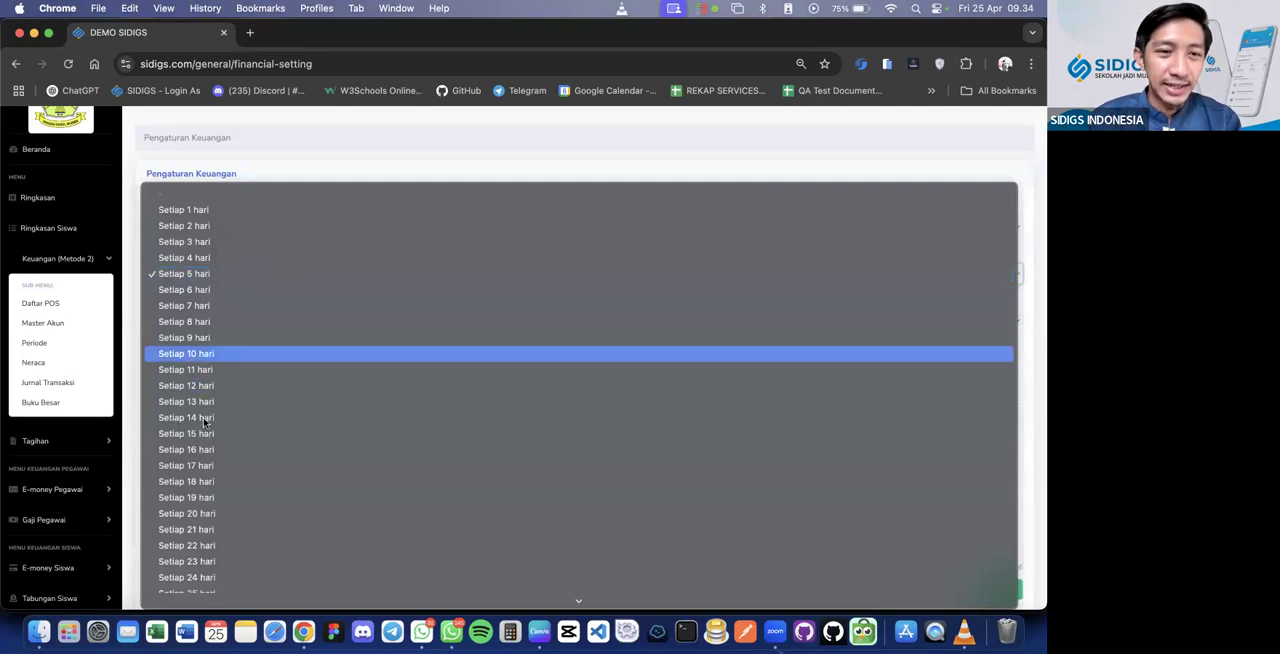
pyautogui.click(244, 140)
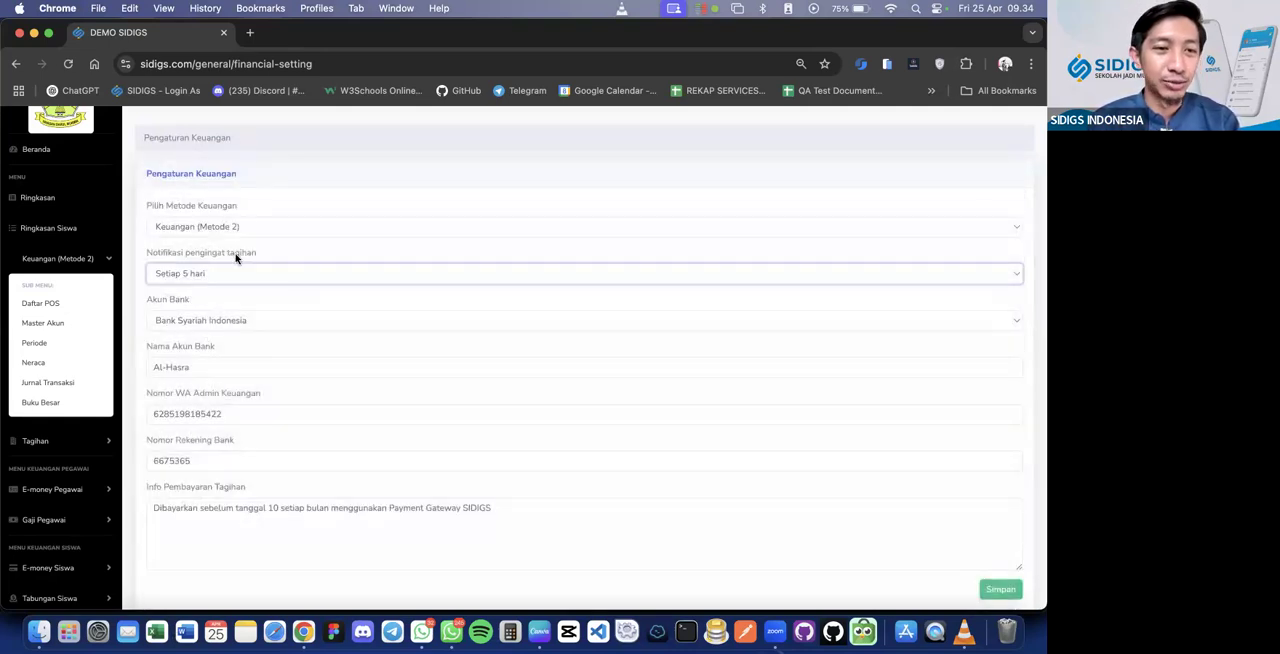
# Review the banks and e-wallets offered under Akun Bank, keeping Bank Syariah Indonesia selected
pyautogui.click(222, 320)
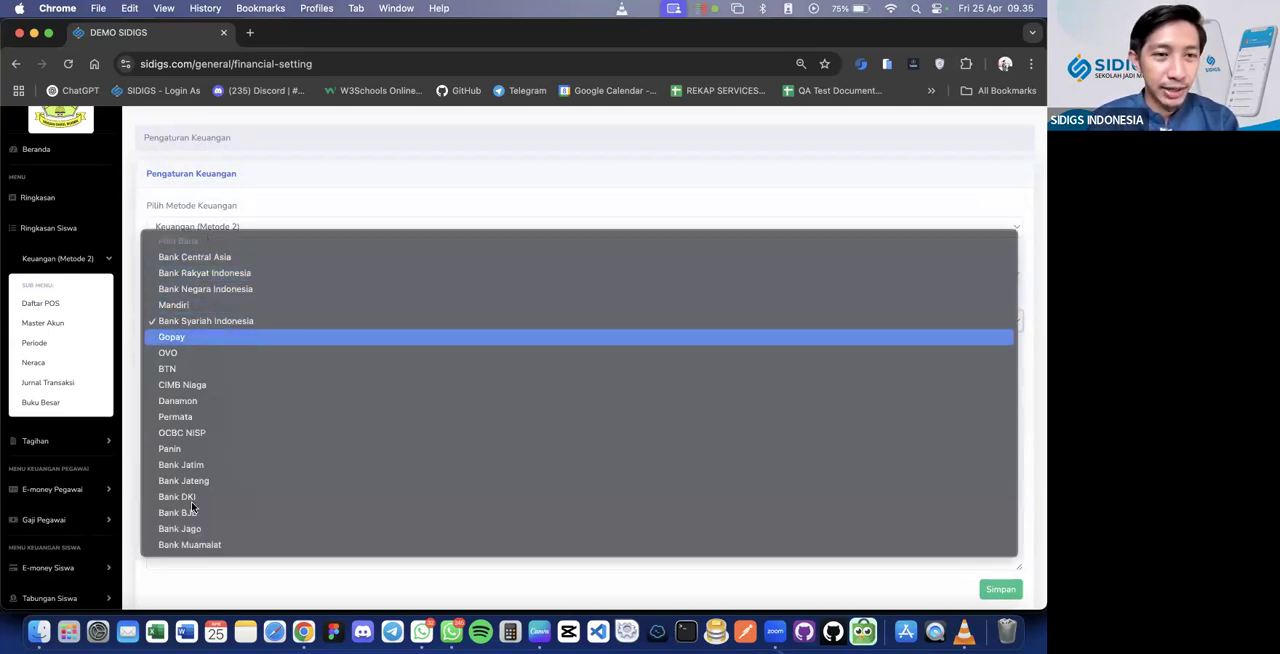
pyautogui.click(235, 199)
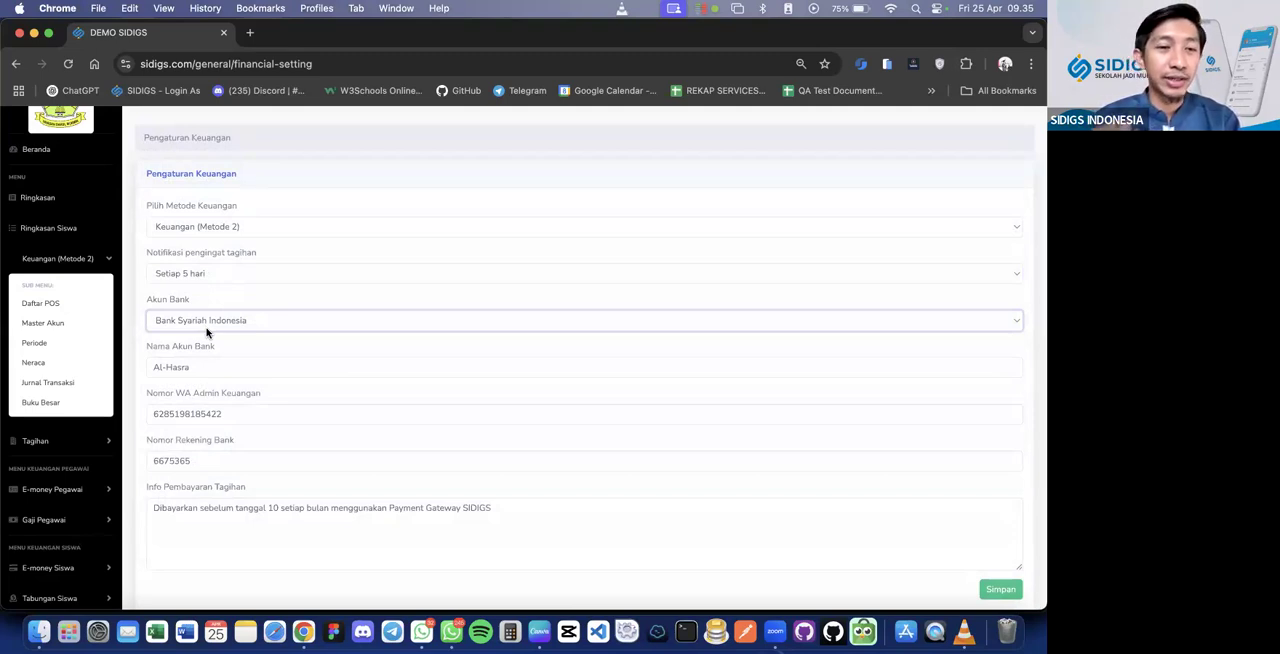
pyautogui.click(206, 329)
pyautogui.click(346, 187)
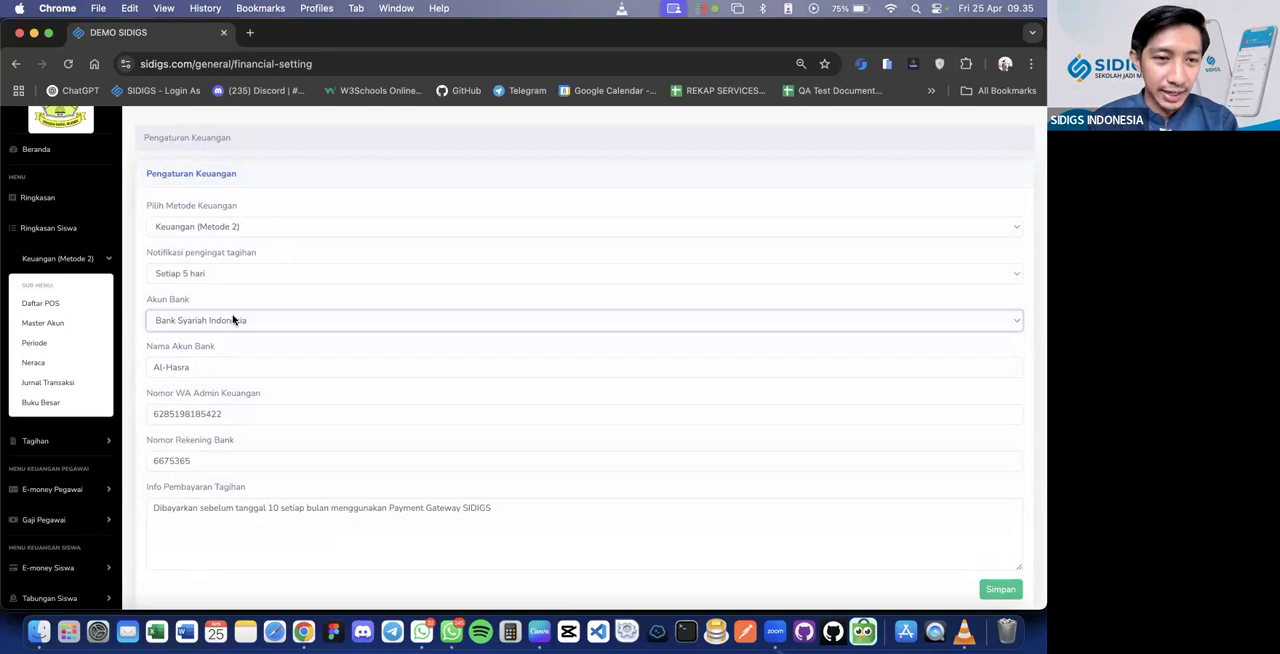
# Highlight the Nama Akun Bank value and the number in Nomor WA Admin Keuangan to examine both fields
pyautogui.doubleClick(194, 367)
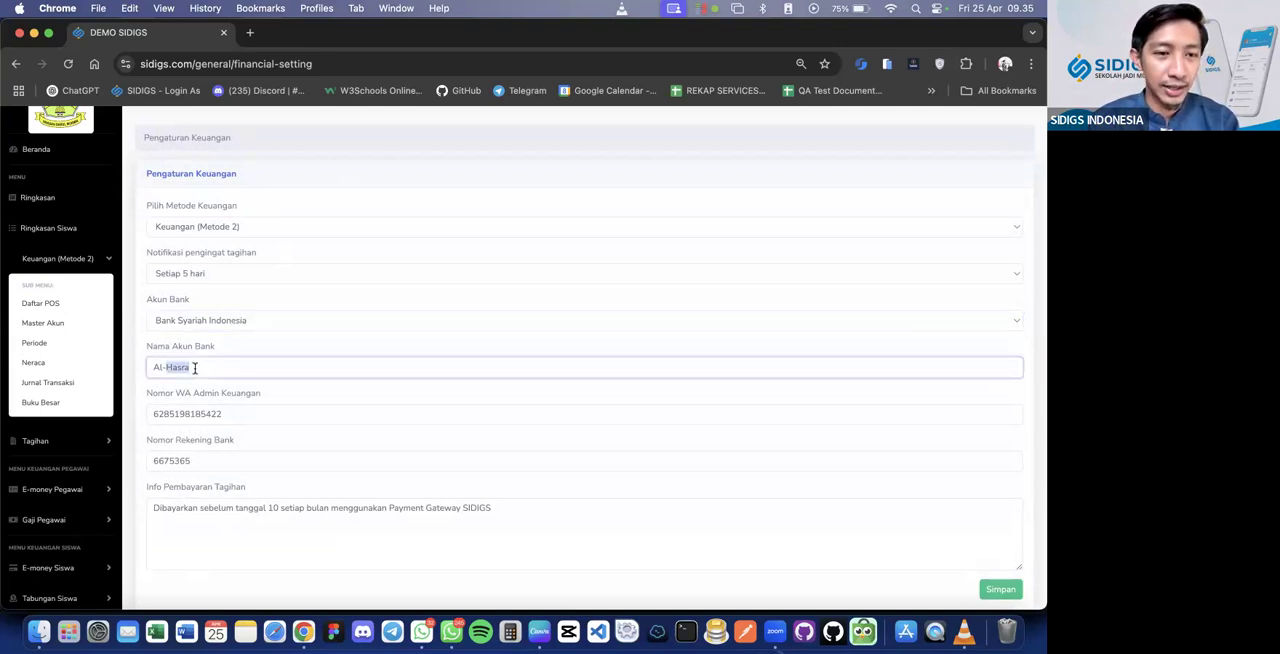
pyautogui.doubleClick(206, 414)
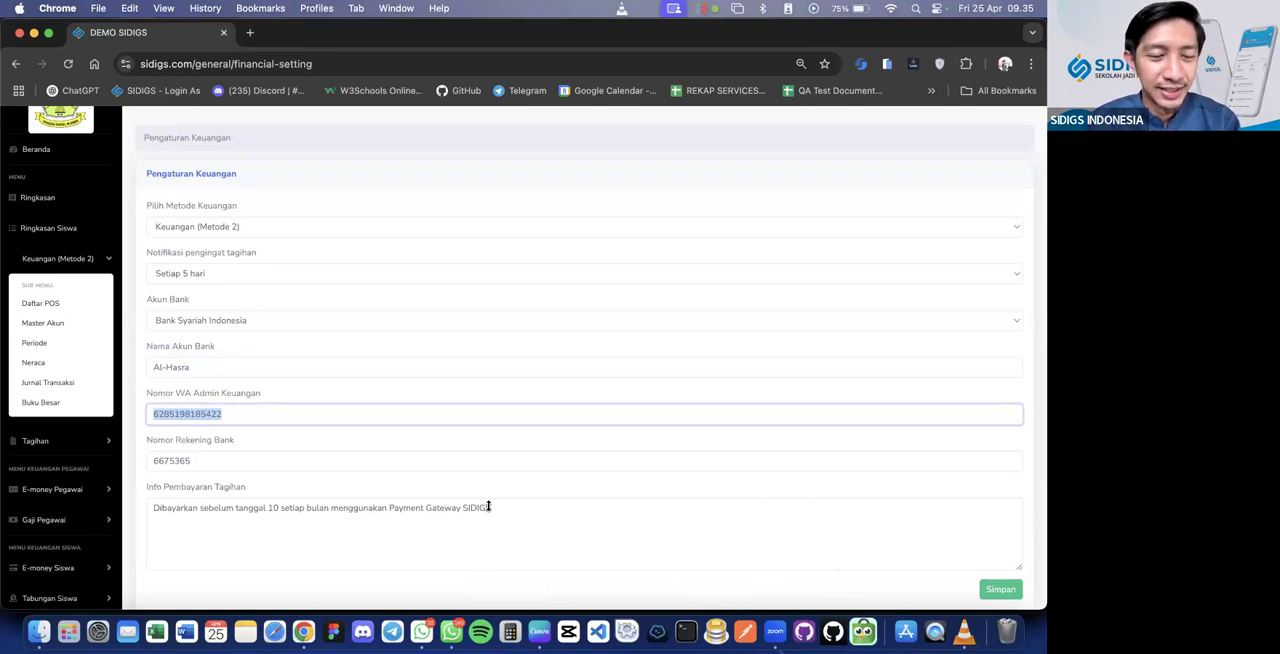
pyautogui.click(358, 417)
pyautogui.scroll(-1, 358, 417)
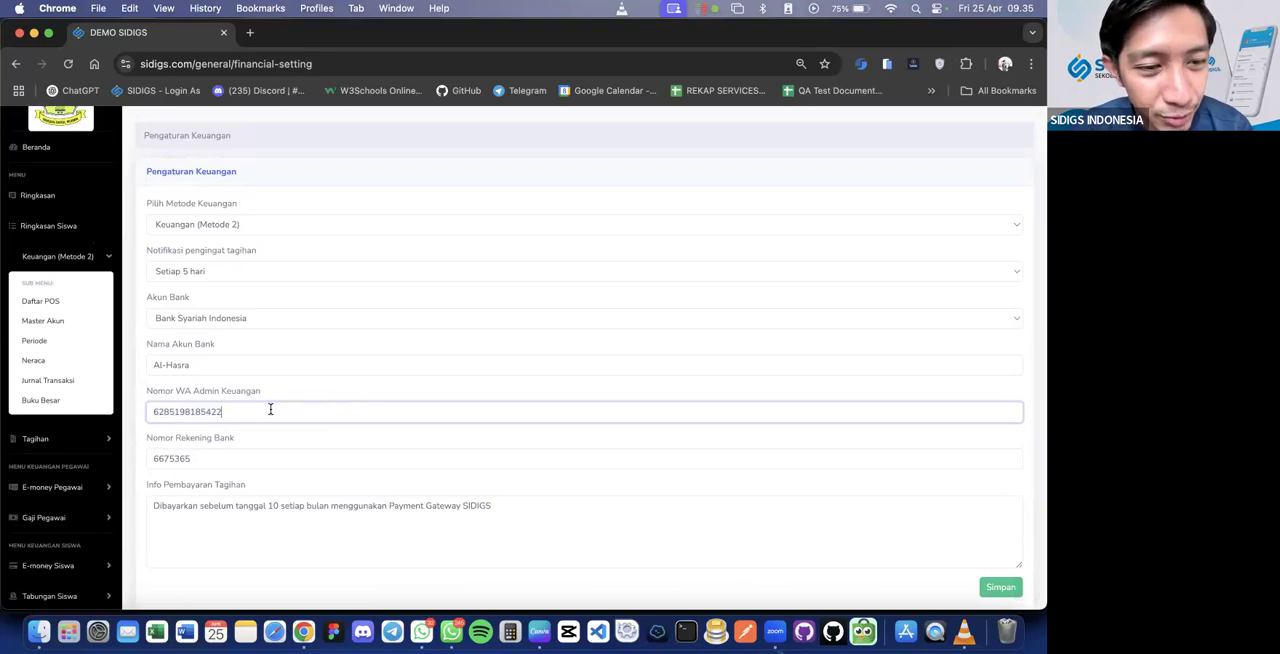
pyautogui.moveTo(270, 409); pyautogui.dragTo(146, 414)
pyautogui.moveTo(233, 420); pyautogui.dragTo(153, 412)
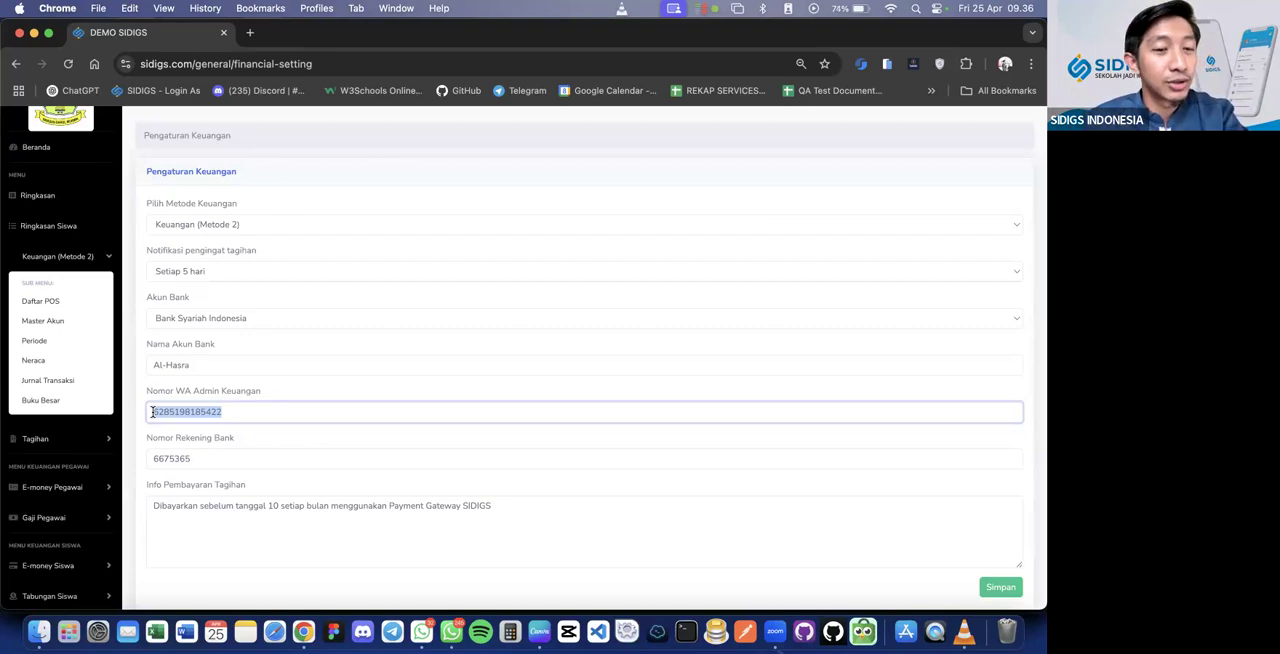
pyautogui.click(240, 410)
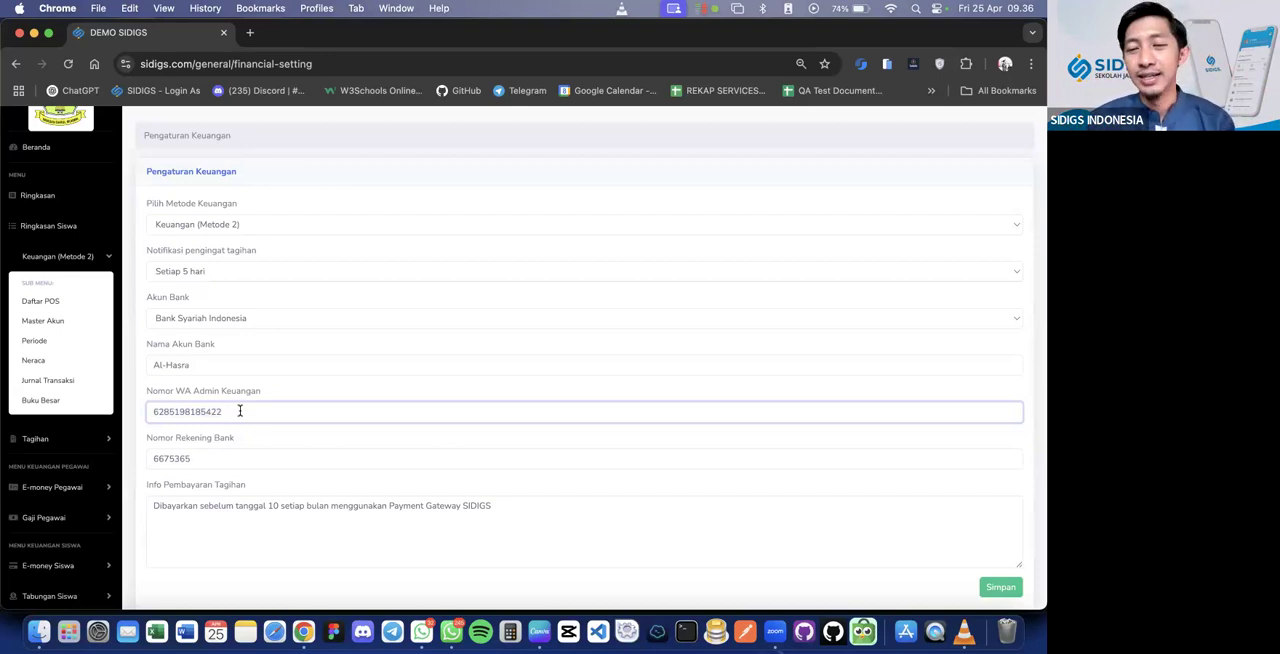
pyautogui.doubleClick(165, 411)
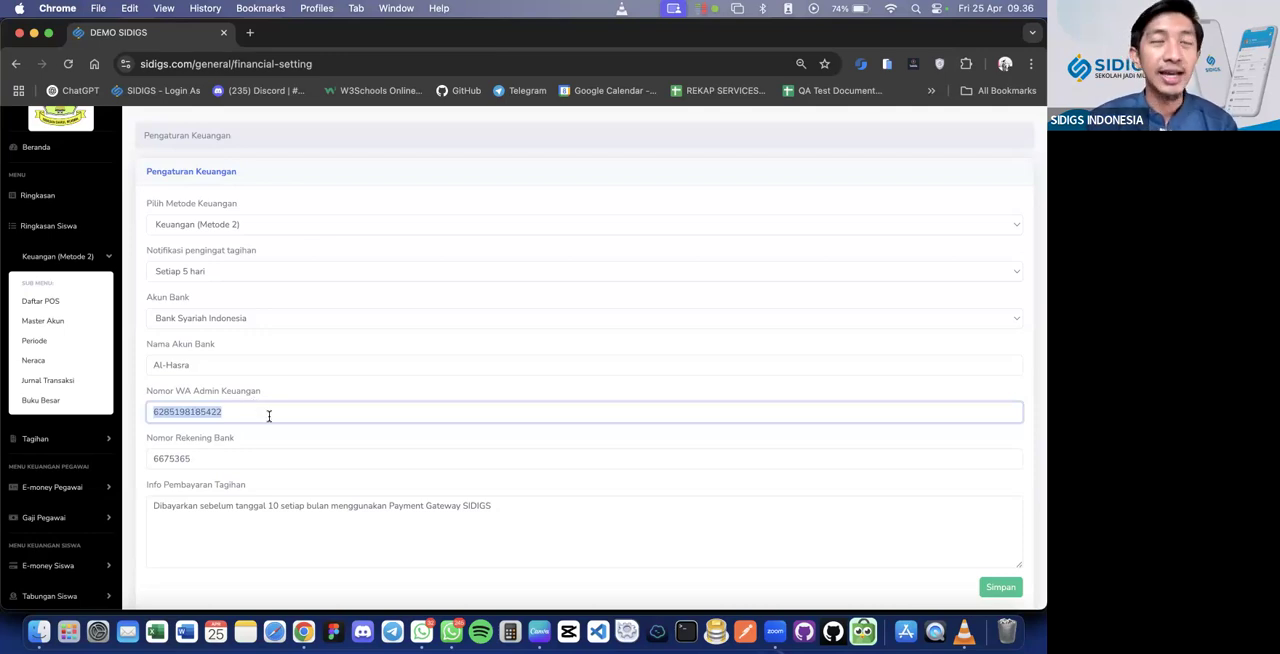
pyautogui.click(268, 415)
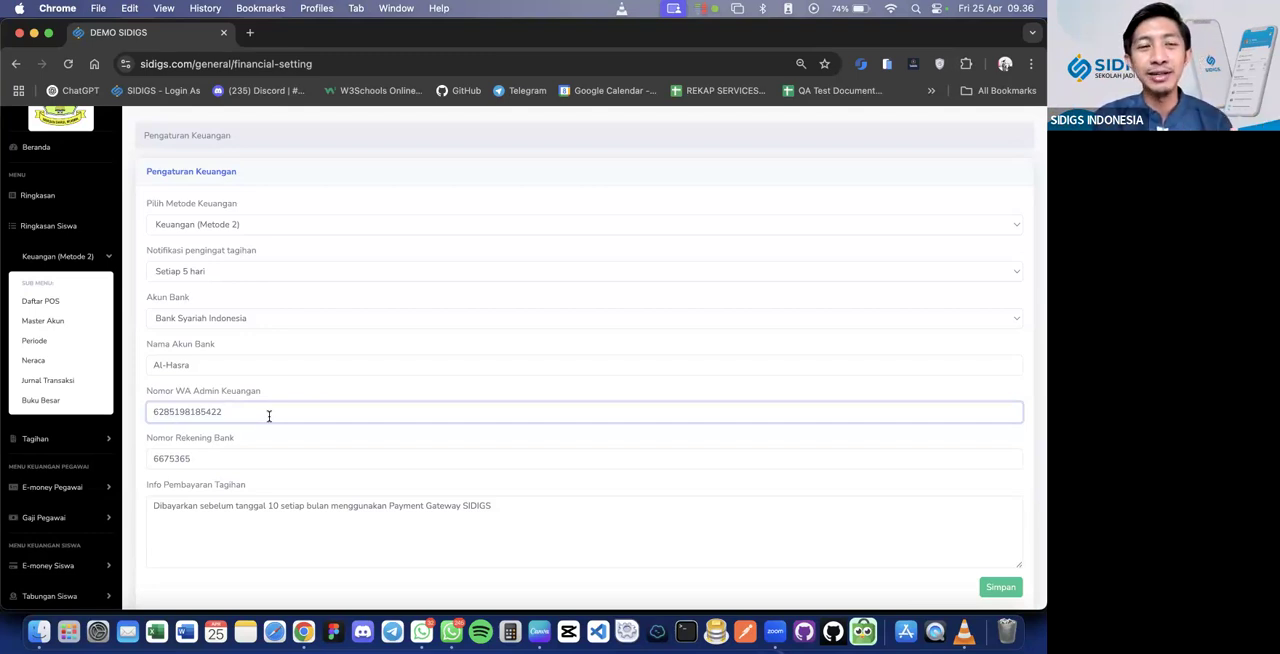
pyautogui.moveTo(269, 416); pyautogui.dragTo(147, 411)
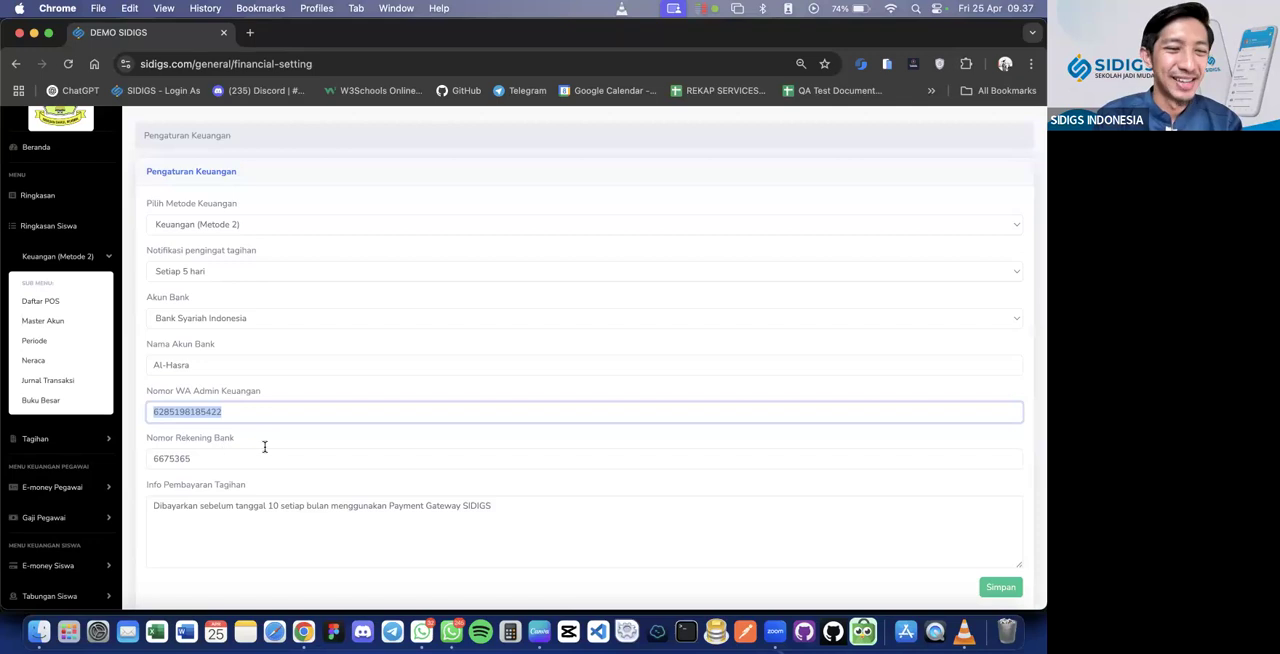
# Extend the bank account number in Nomor Rekening Bank with more digits and highlight the Info Pembayaran Tagihan text
pyautogui.scroll(-2, 266, 446)
pyautogui.click(228, 390)
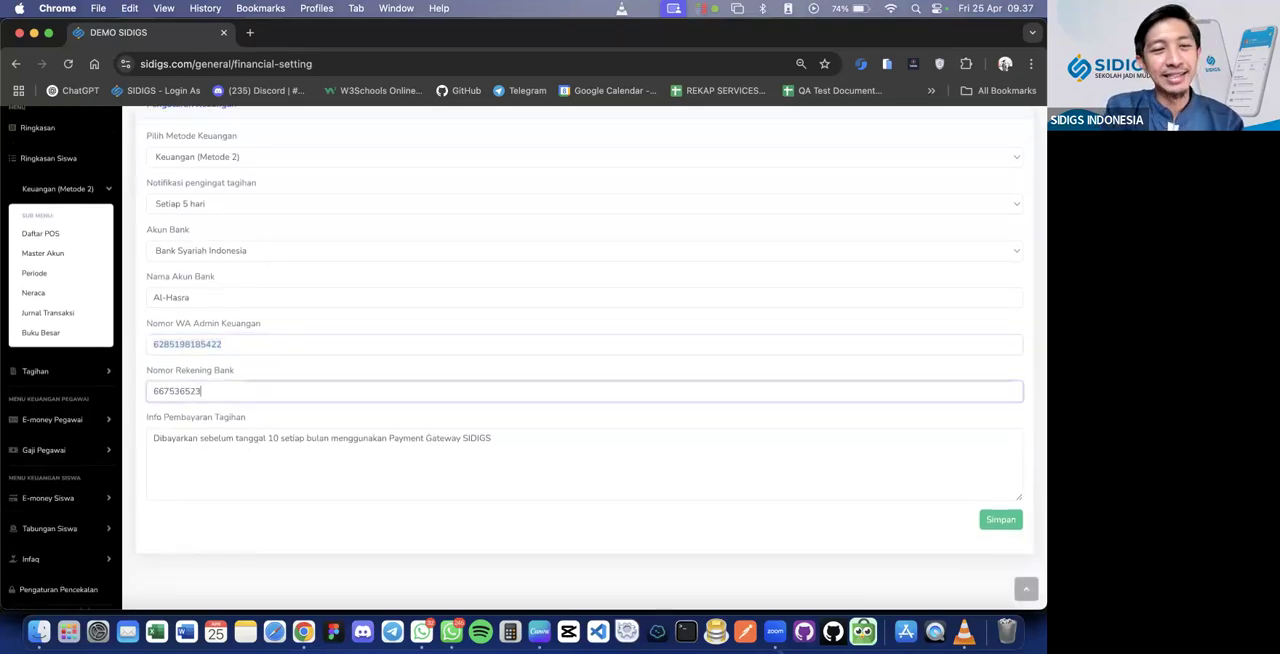
pyautogui.click(189, 450)
pyautogui.moveTo(508, 446); pyautogui.dragTo(138, 437)
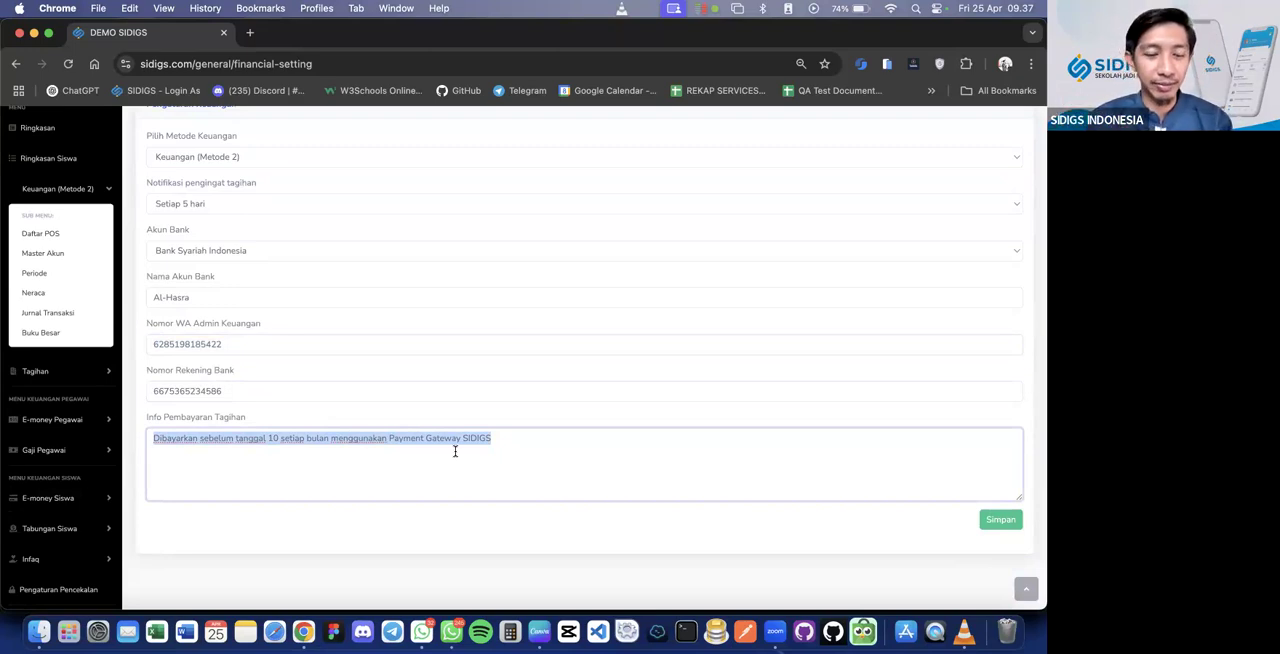
# Open parent.sidigs.com/login in a new tab and sign in to the Wali Murid account with the prefilled credentials
pyautogui.press('super+t')
pyautogui.write('parent.sidigs.com/login')
pyautogui.press('Return')
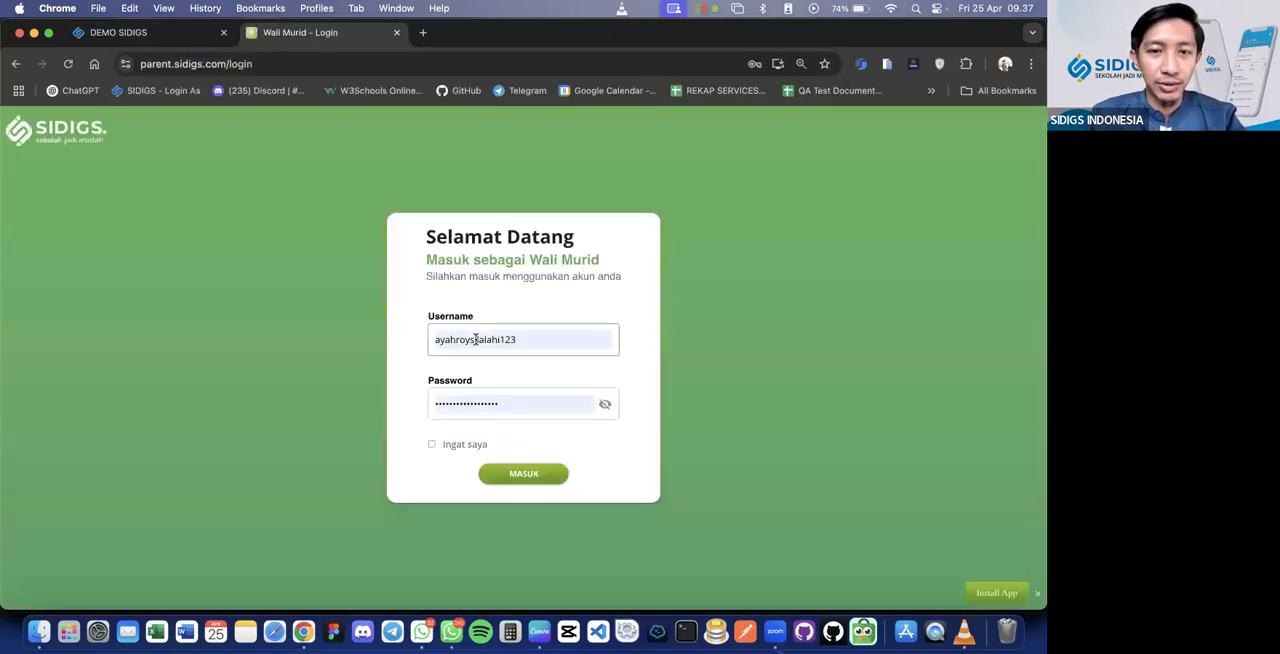
pyautogui.click(524, 473)
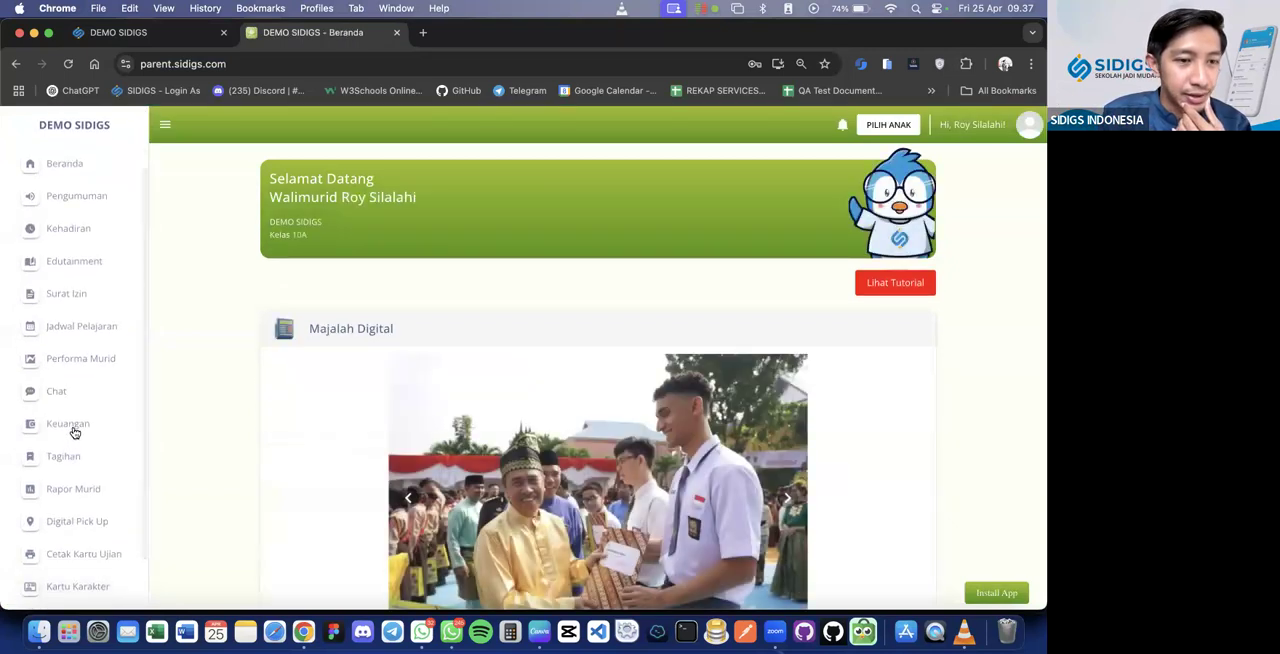
# Look over the parent portal's Tagihan bill history and its Keuangan page with the e-money balance and transactions
pyautogui.click(74, 432)
pyautogui.click(80, 463)
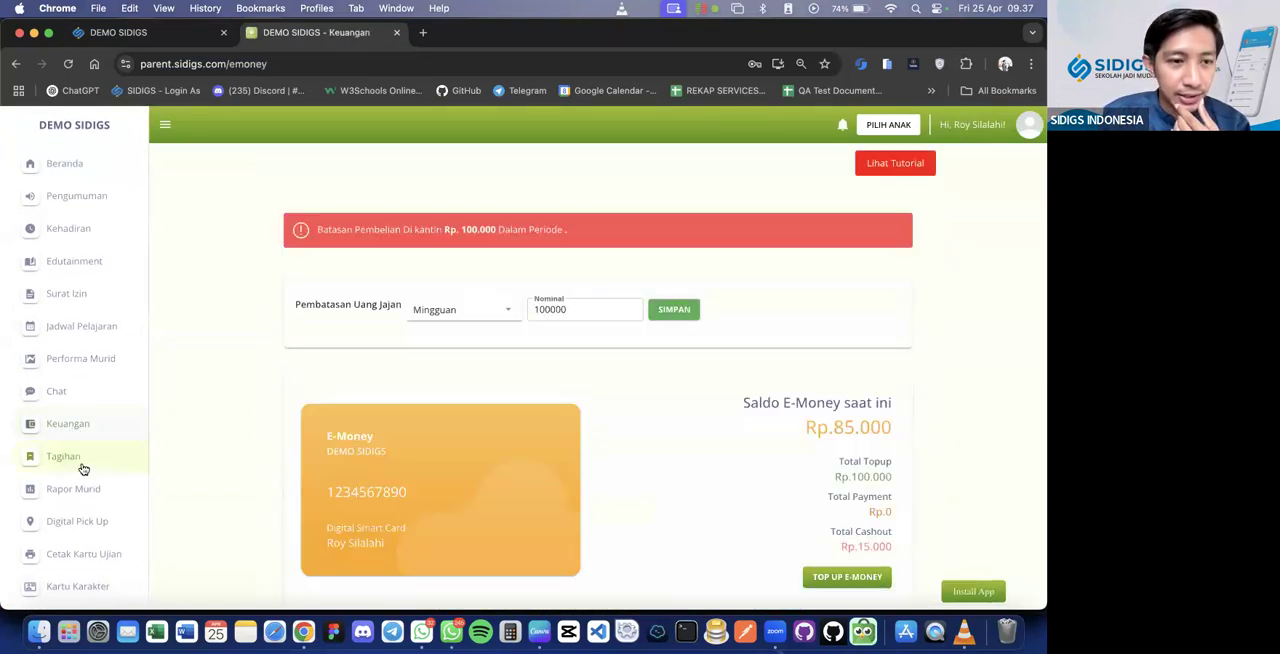
pyautogui.scroll(-1, 296, 413)
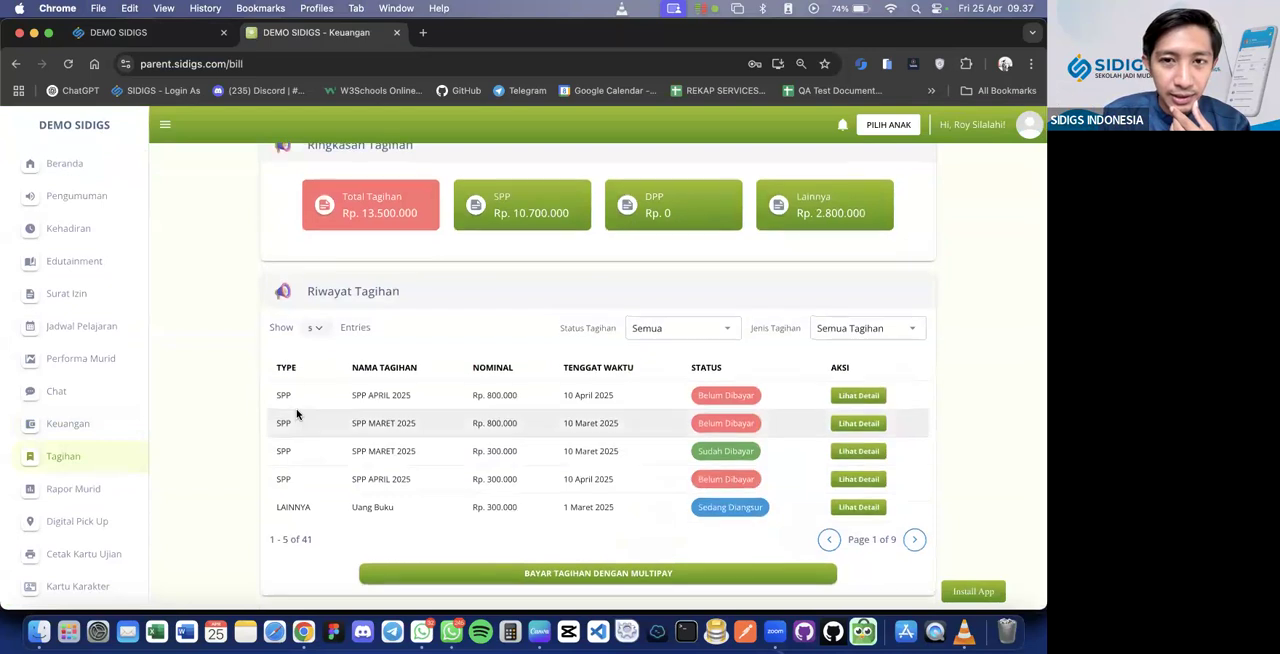
pyautogui.click(92, 425)
pyautogui.scroll(-3, 237, 403)
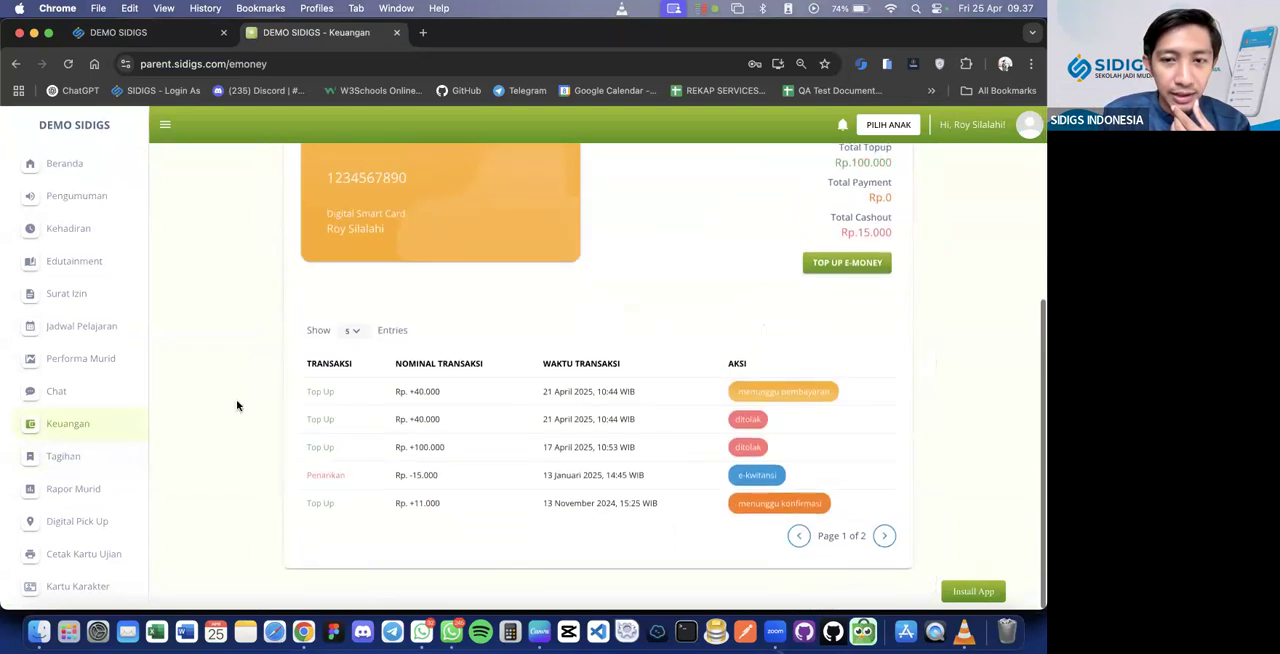
pyautogui.scroll(3, 237, 403)
pyautogui.scroll(-2, 128, 463)
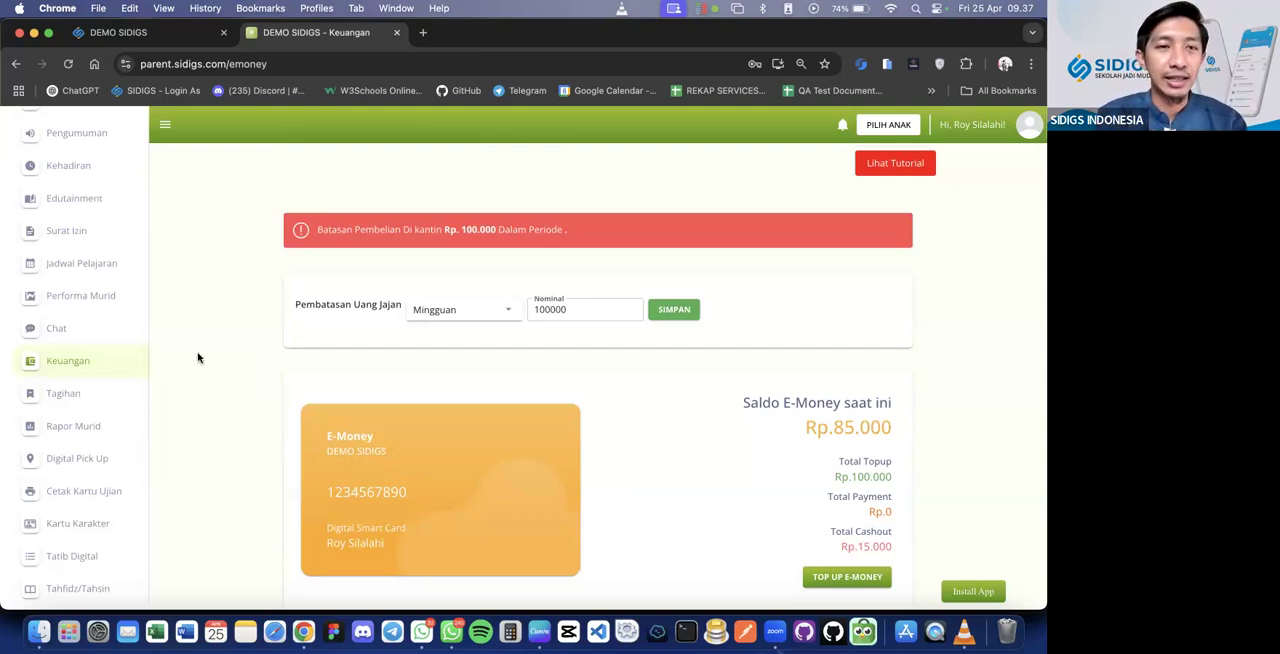
# Check the finance settings tab again, then return to the parent portal tab and look through its Keuangan page
pyautogui.click(180, 38)
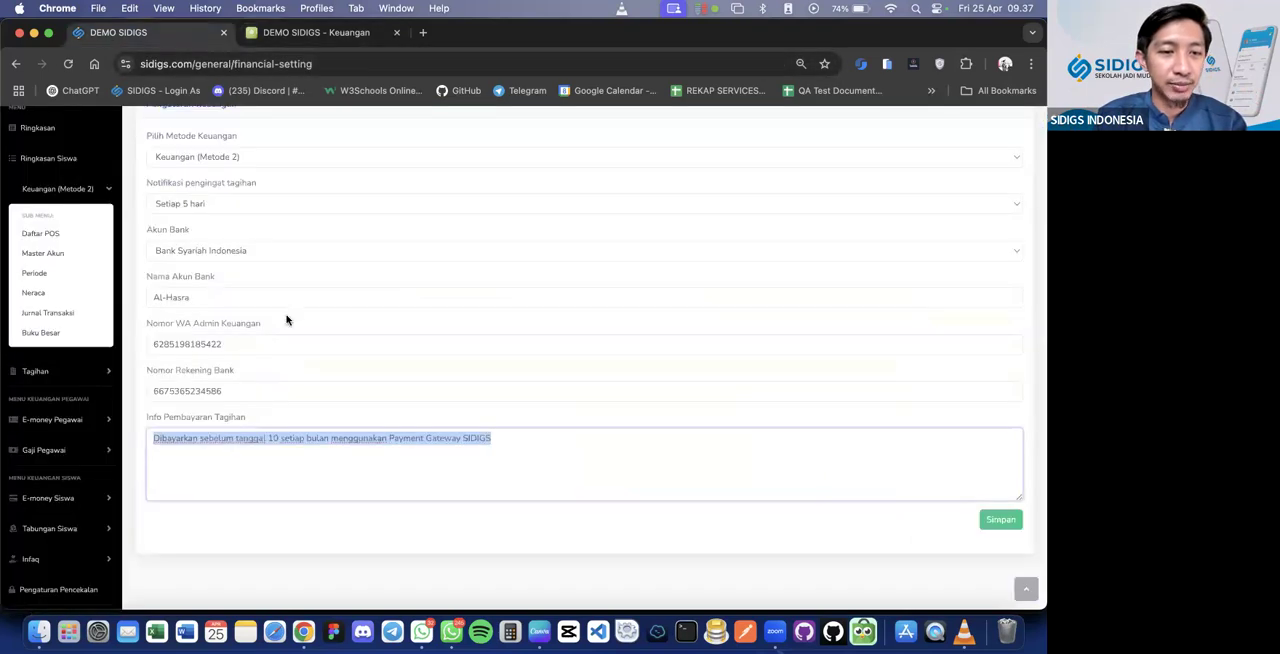
pyautogui.click(375, 35)
pyautogui.scroll(-5, 257, 334)
pyautogui.scroll(3, 257, 334)
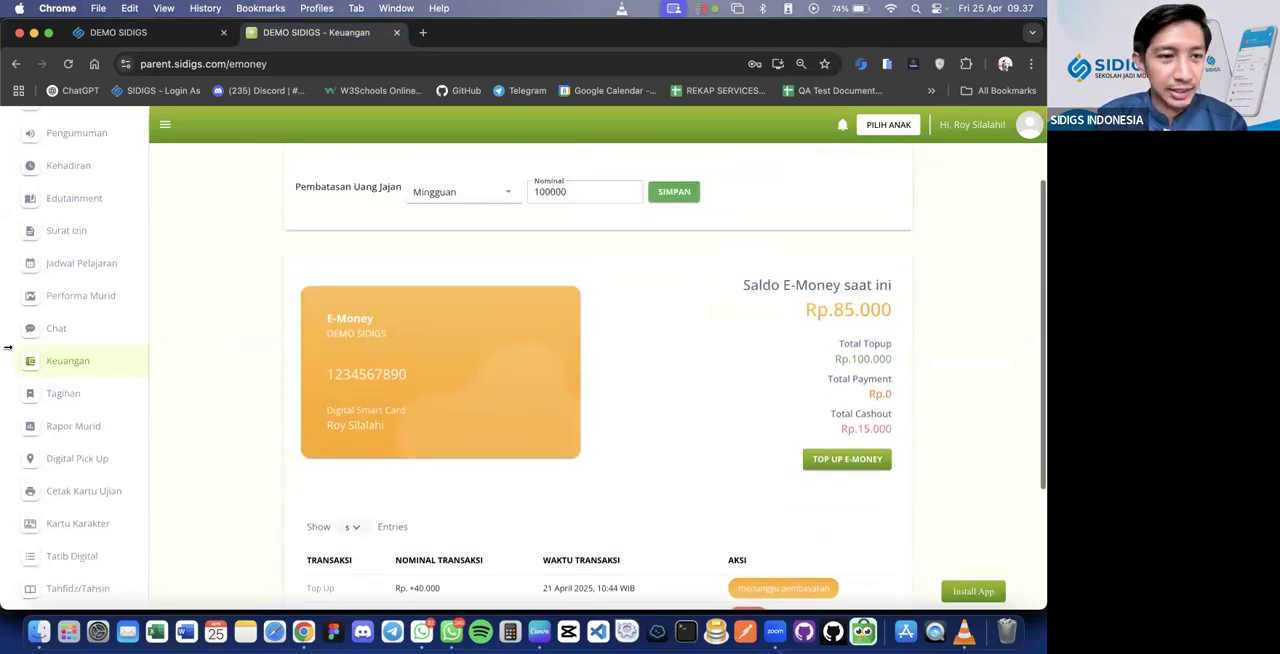
# Look over the bill summary and bill history on the parent portal's Tagihan page
pyautogui.click(63, 393)
pyautogui.scroll(-2, 334, 414)
pyautogui.scroll(1, 590, 538)
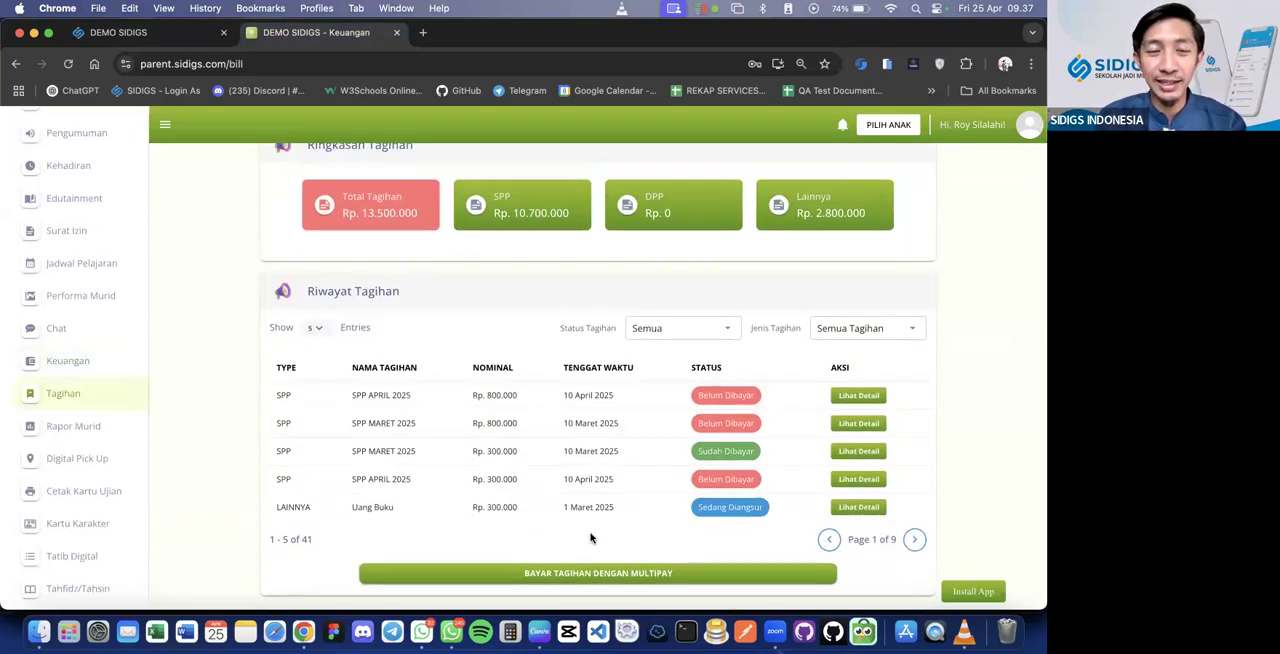
pyautogui.scroll(1, 590, 538)
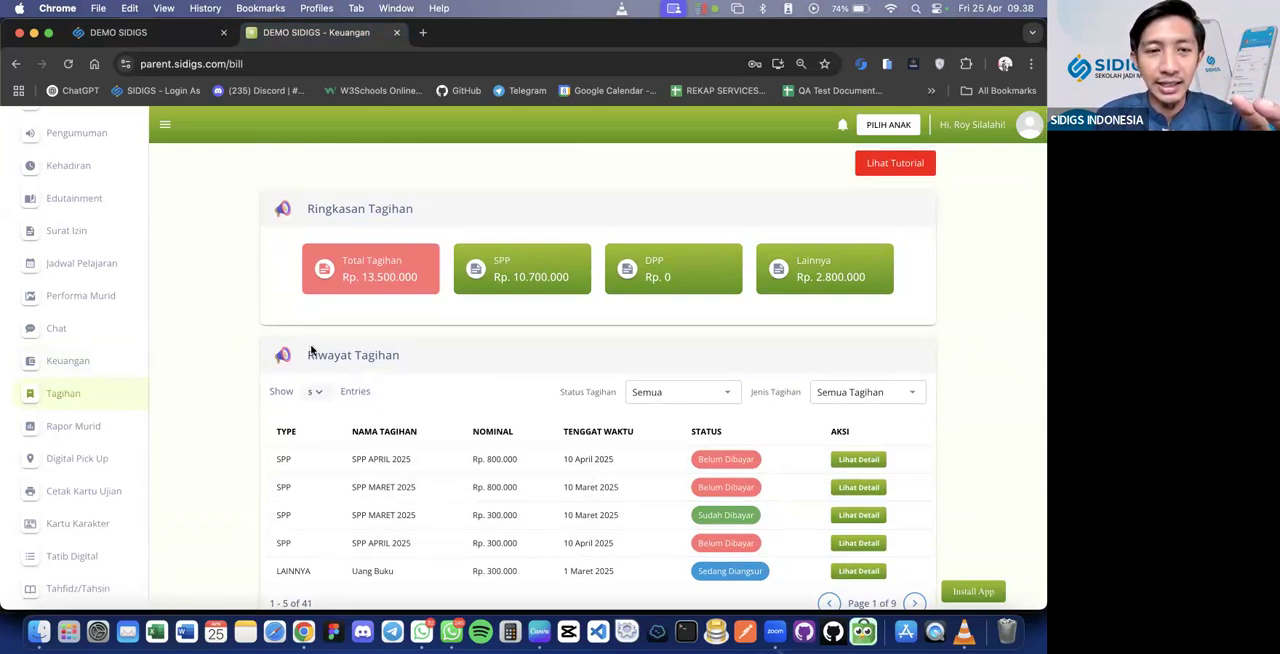
# Return to the finance admin's Pengaturan Keuangan page and save the settings
pyautogui.click(120, 38)
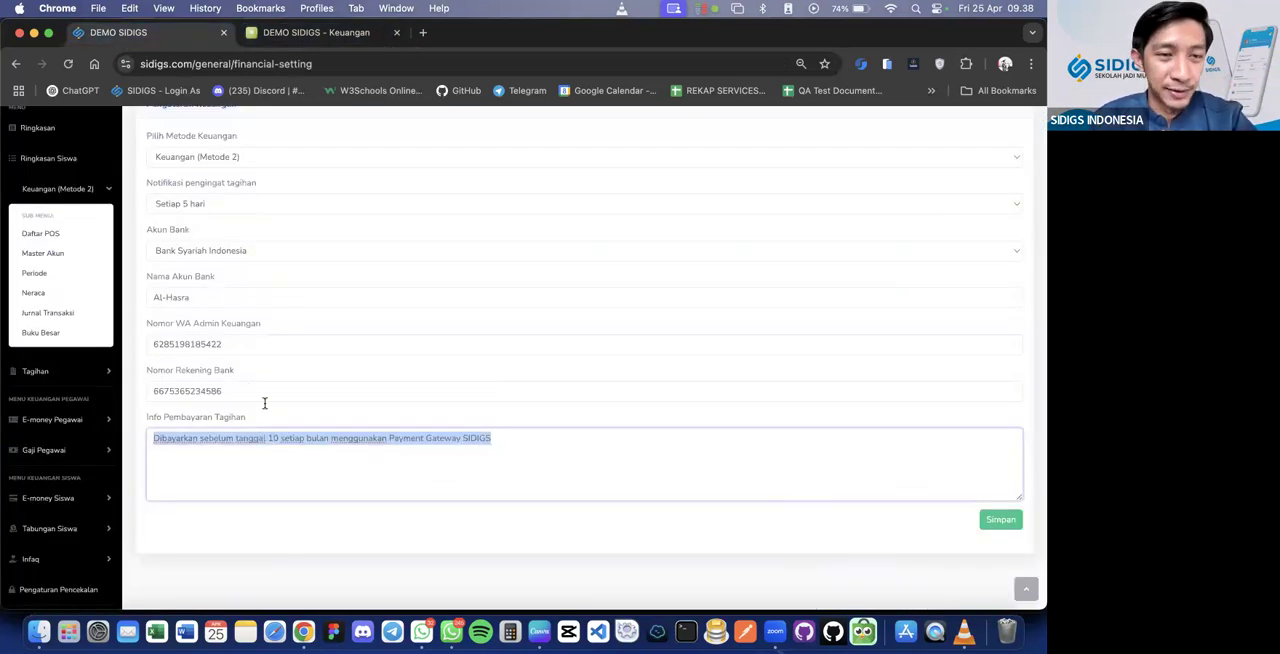
pyautogui.scroll(3, 265, 403)
pyautogui.scroll(-2, 937, 480)
pyautogui.click(1010, 561)
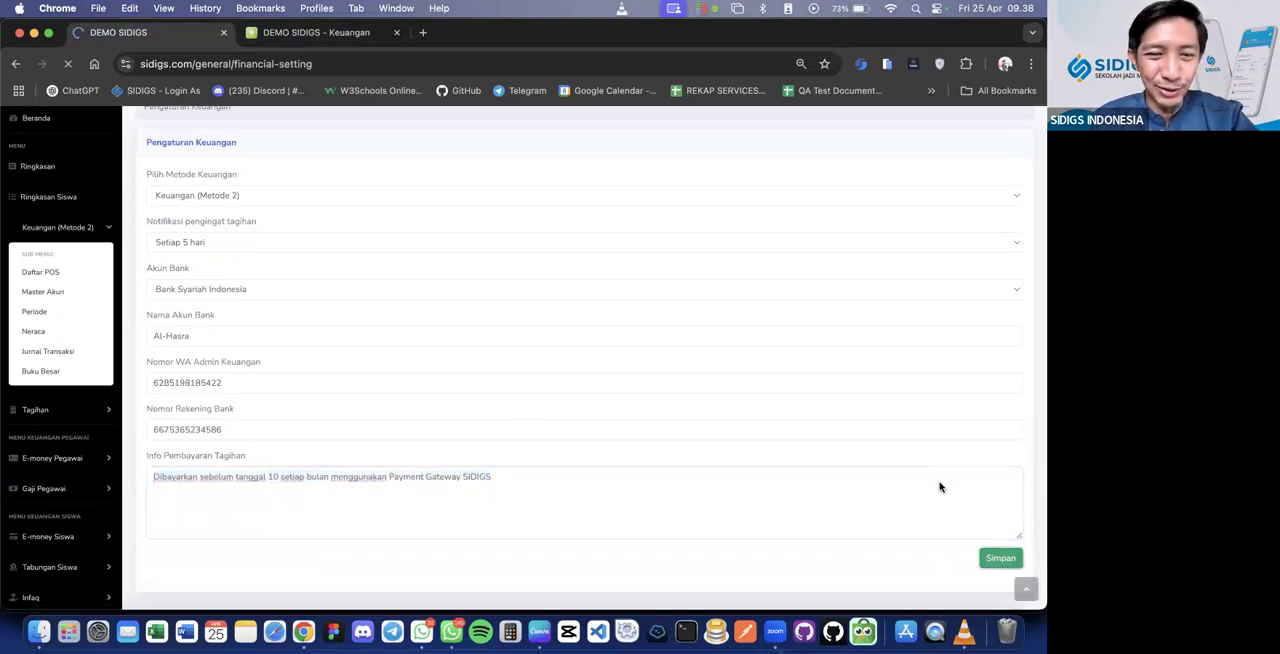
pyautogui.scroll(-1, 759, 492)
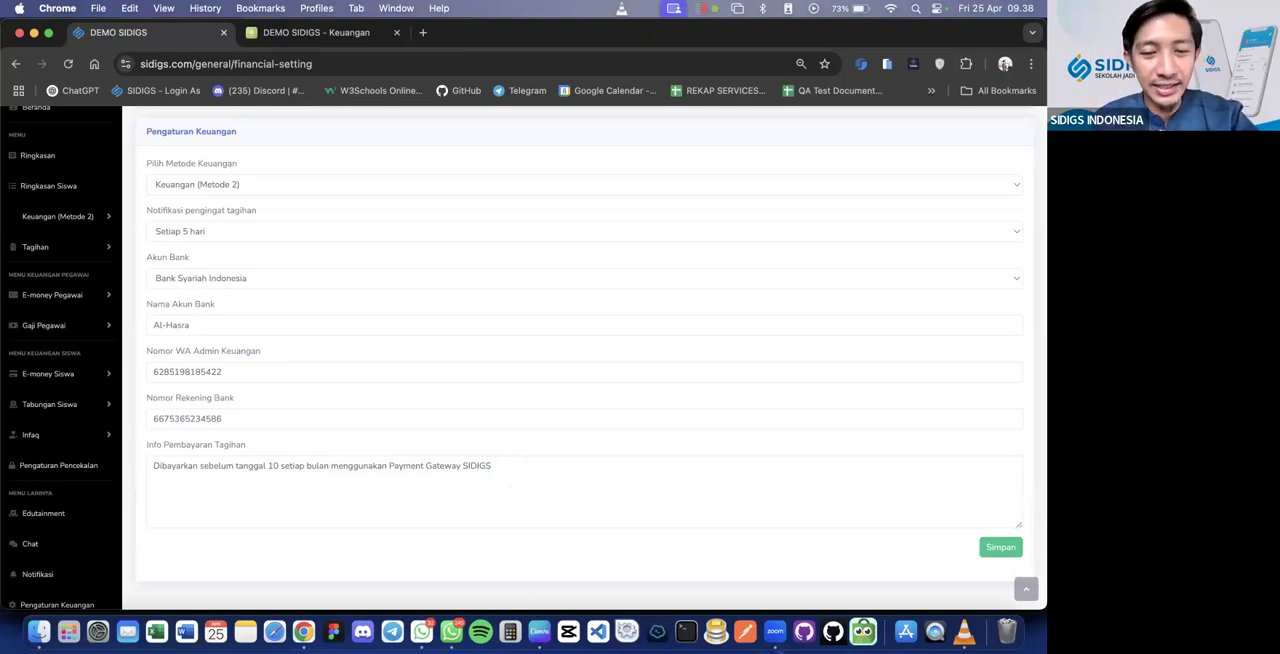
# Glance at the webinar outline slide in Canva, return to Chrome and open the finance admin's Daftar Tagihan page
pyautogui.click(539, 631)
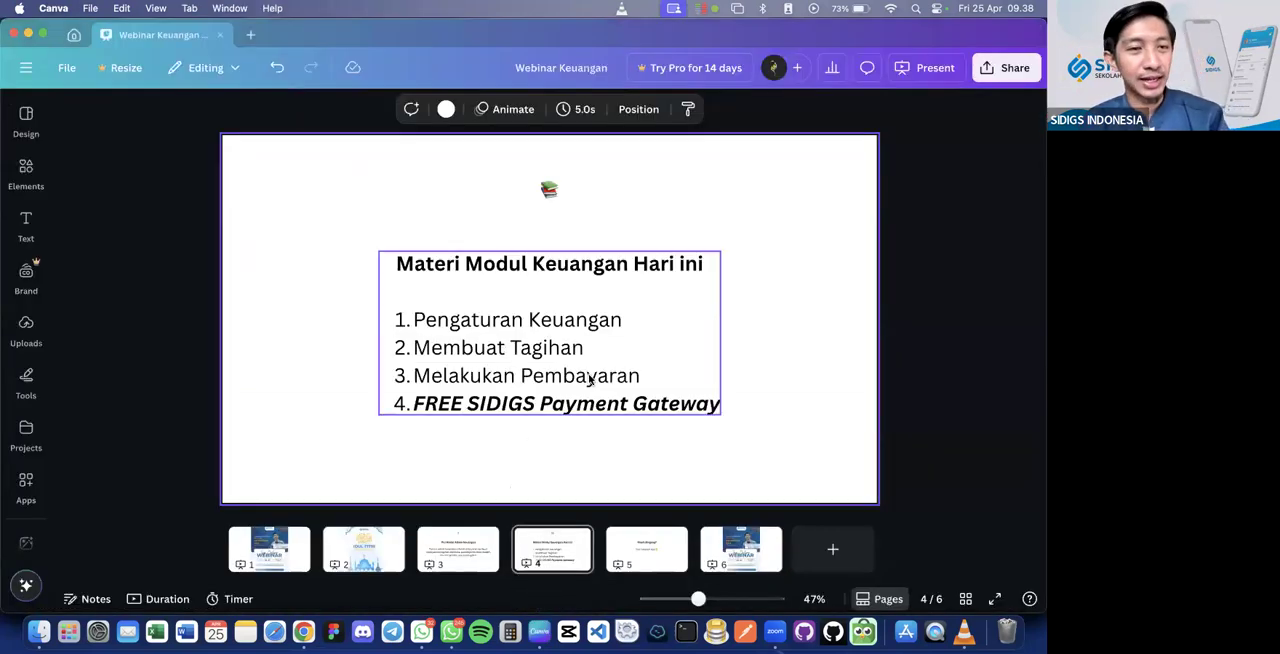
pyautogui.press('super+Tab')
pyautogui.click(49, 245)
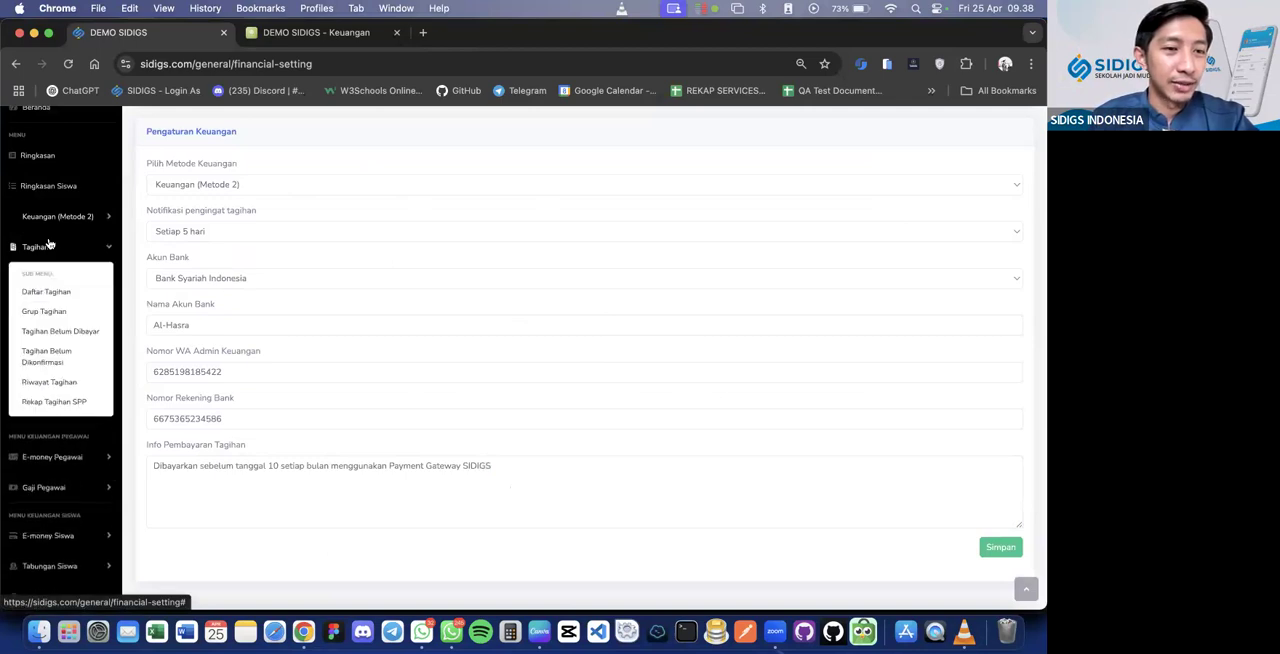
pyautogui.click(55, 291)
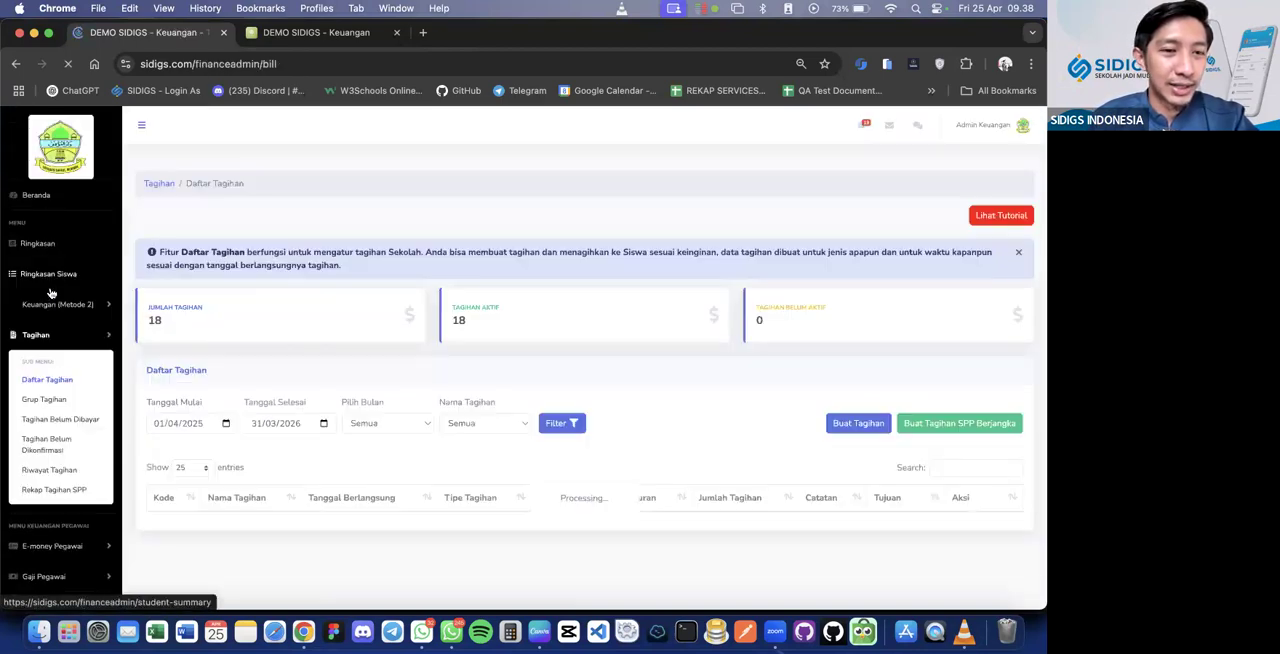
pyautogui.scroll(-4, 298, 392)
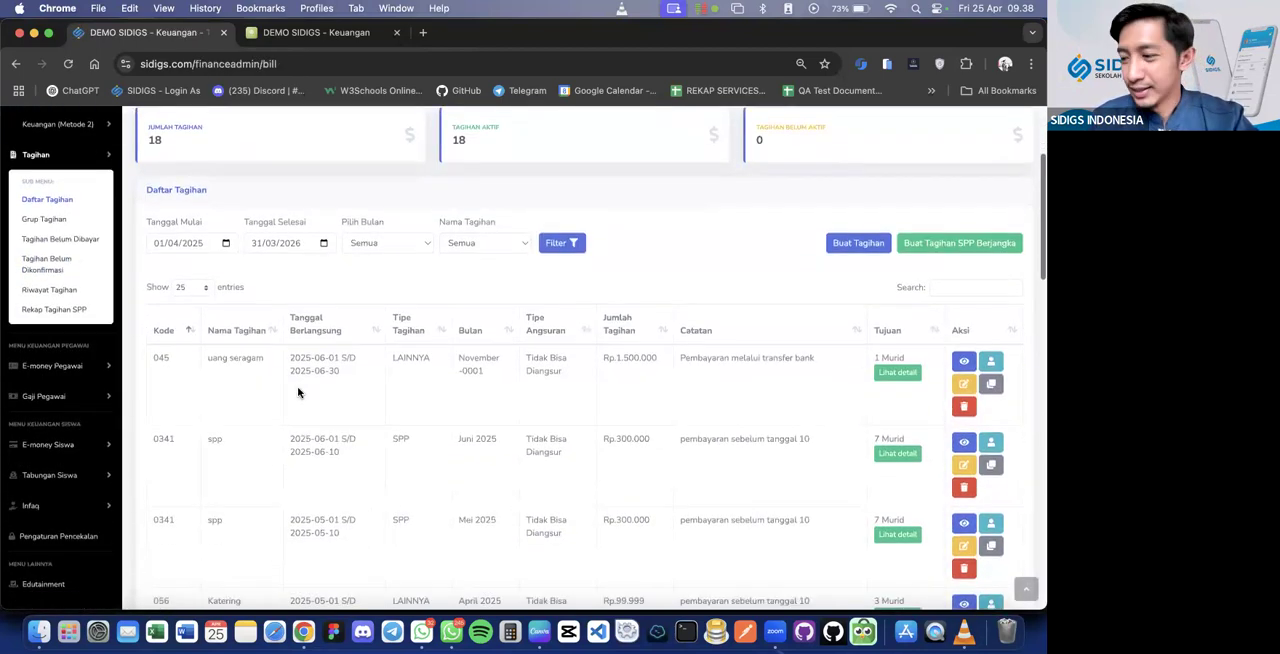
# Look over the bills in Daftar Tagihan and open the Buat Tagihan form for a new single bill
pyautogui.press('super+minus')
pyautogui.press('super+minus')
pyautogui.press('super+minus')
pyautogui.press('super+minus')
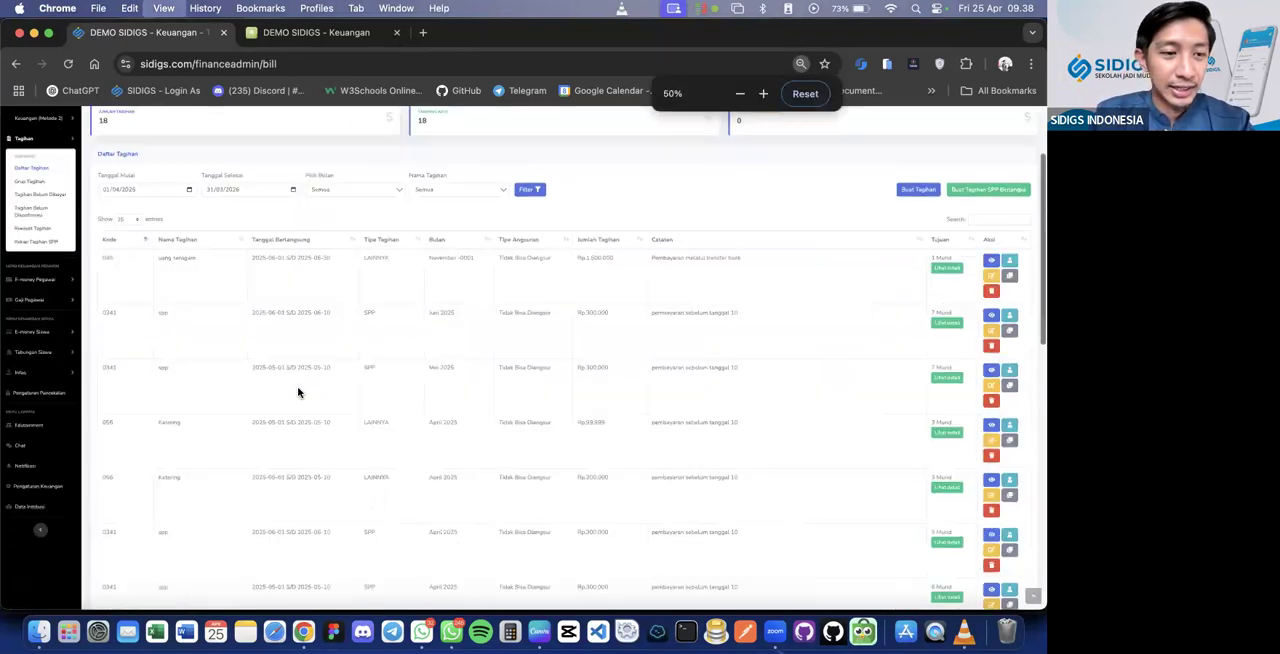
pyautogui.press('super+plus')
pyautogui.press('super+plus')
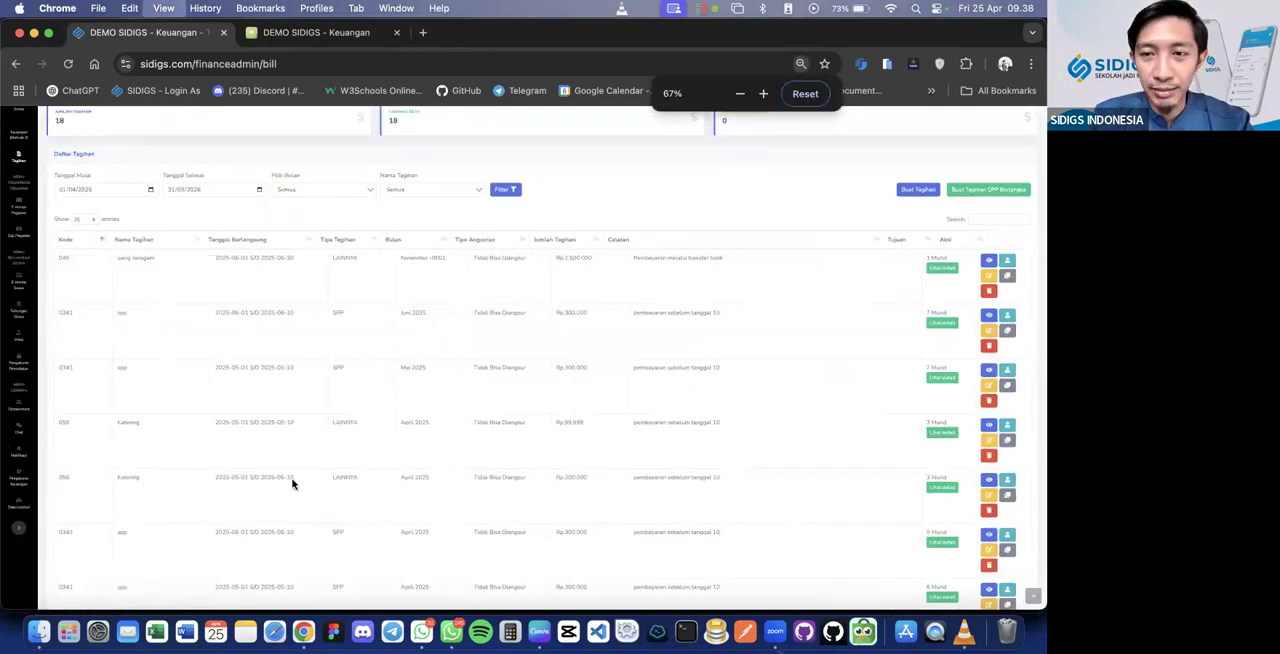
pyautogui.scroll(3, 363, 475)
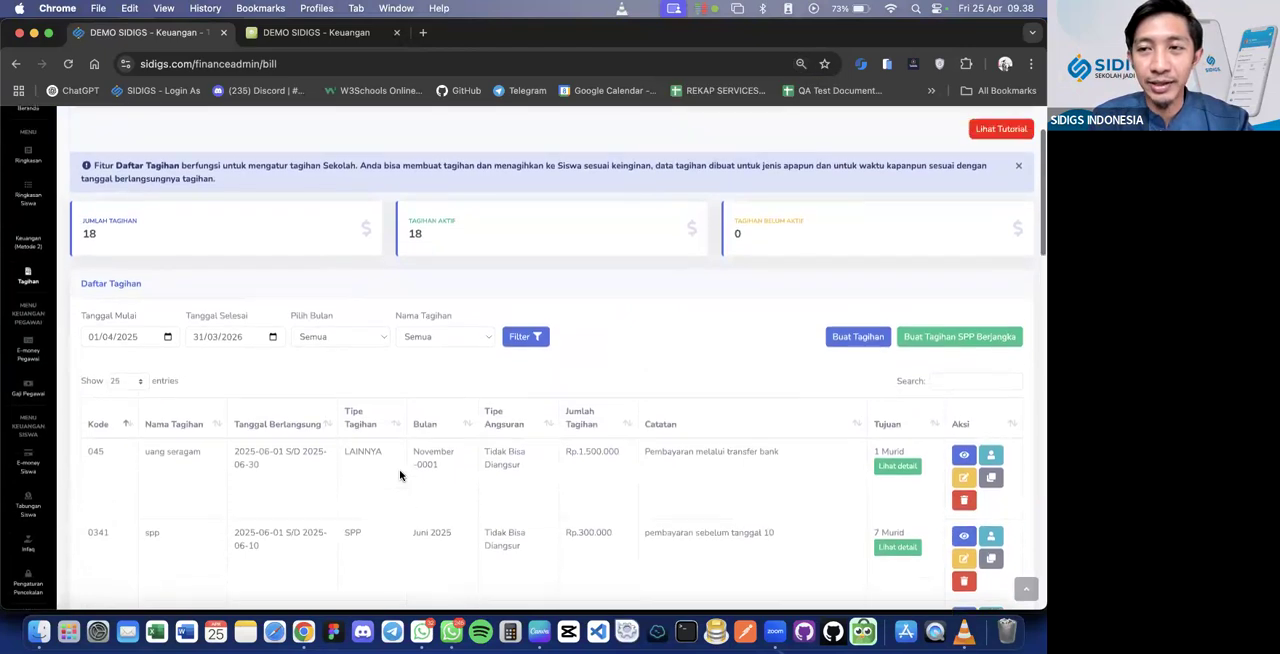
pyautogui.scroll(-3, 400, 476)
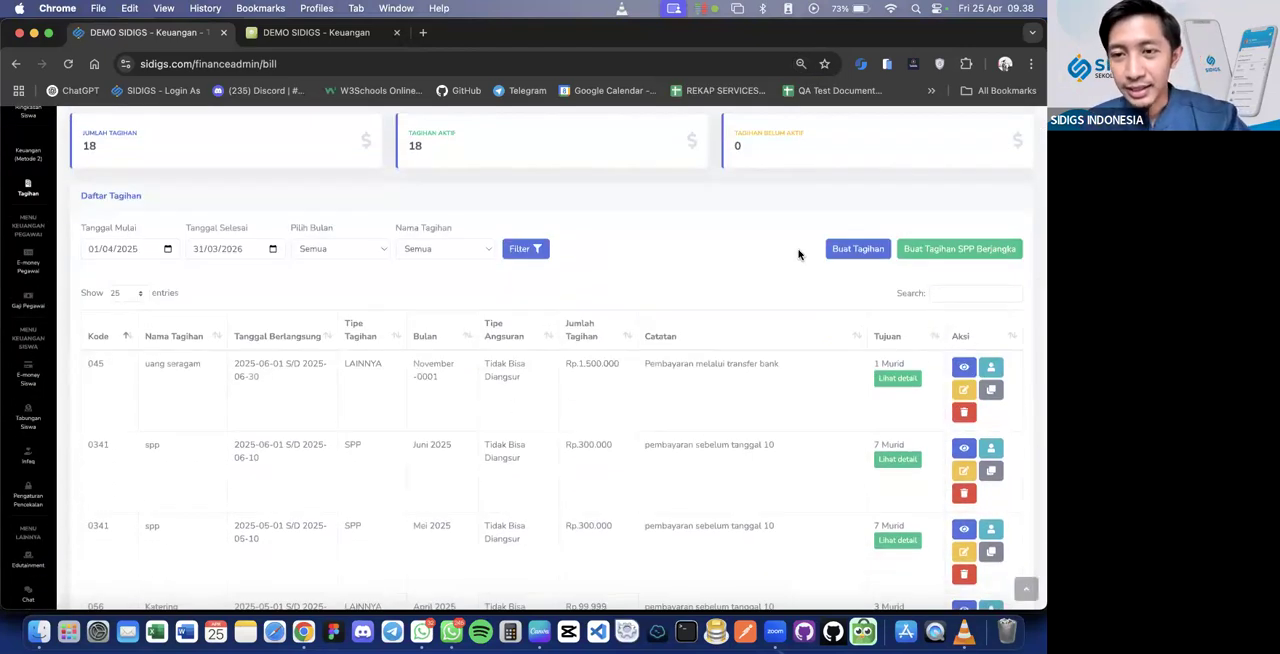
pyautogui.click(845, 252)
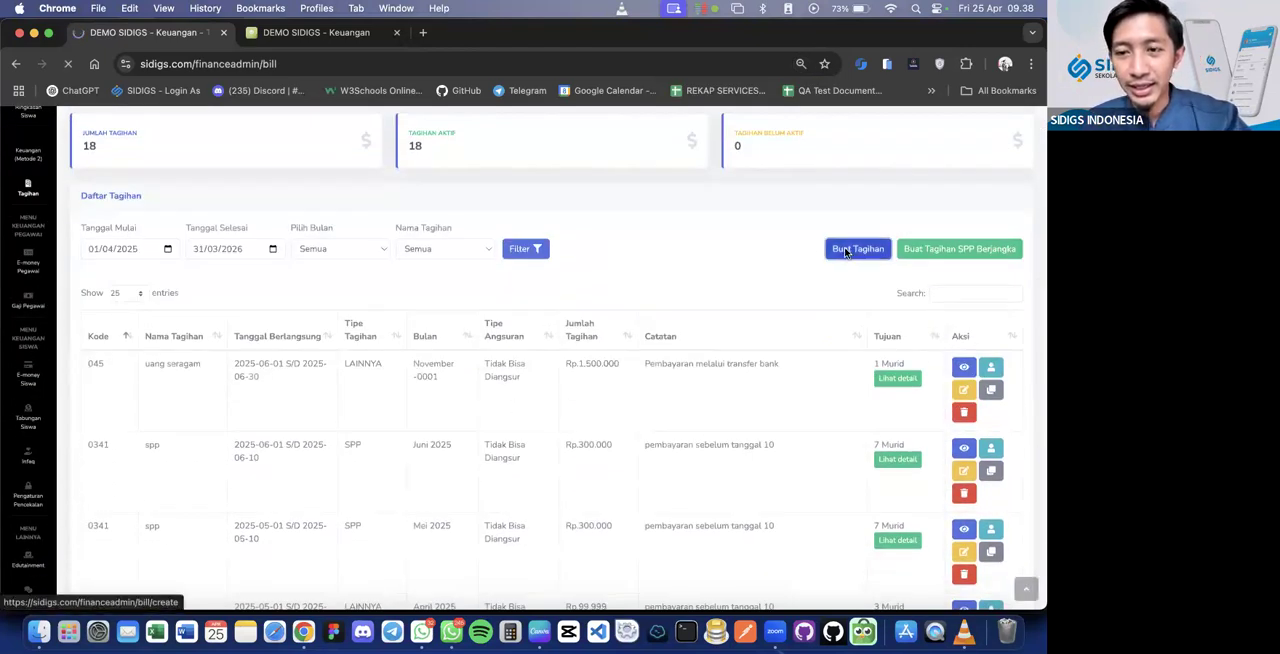
pyautogui.scroll(-5, 845, 252)
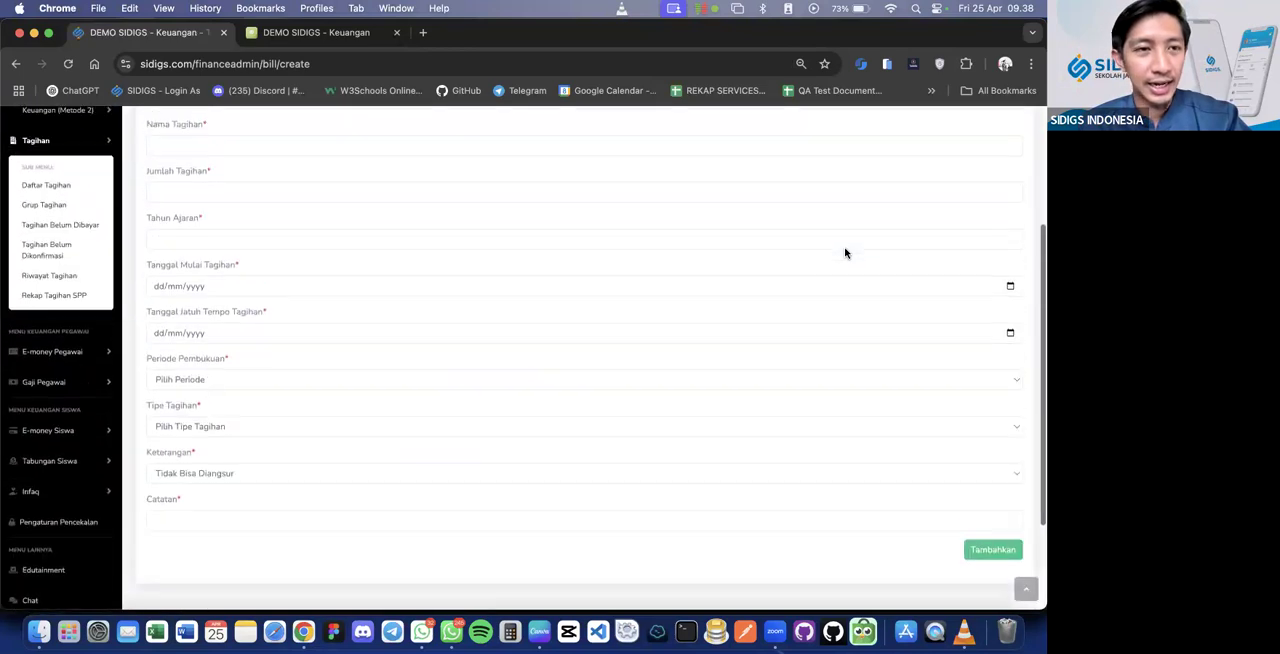
# Set the new bill's Kode Tagihan to SPP-APR-25
pyautogui.scroll(2, 845, 252)
pyautogui.click(651, 165)
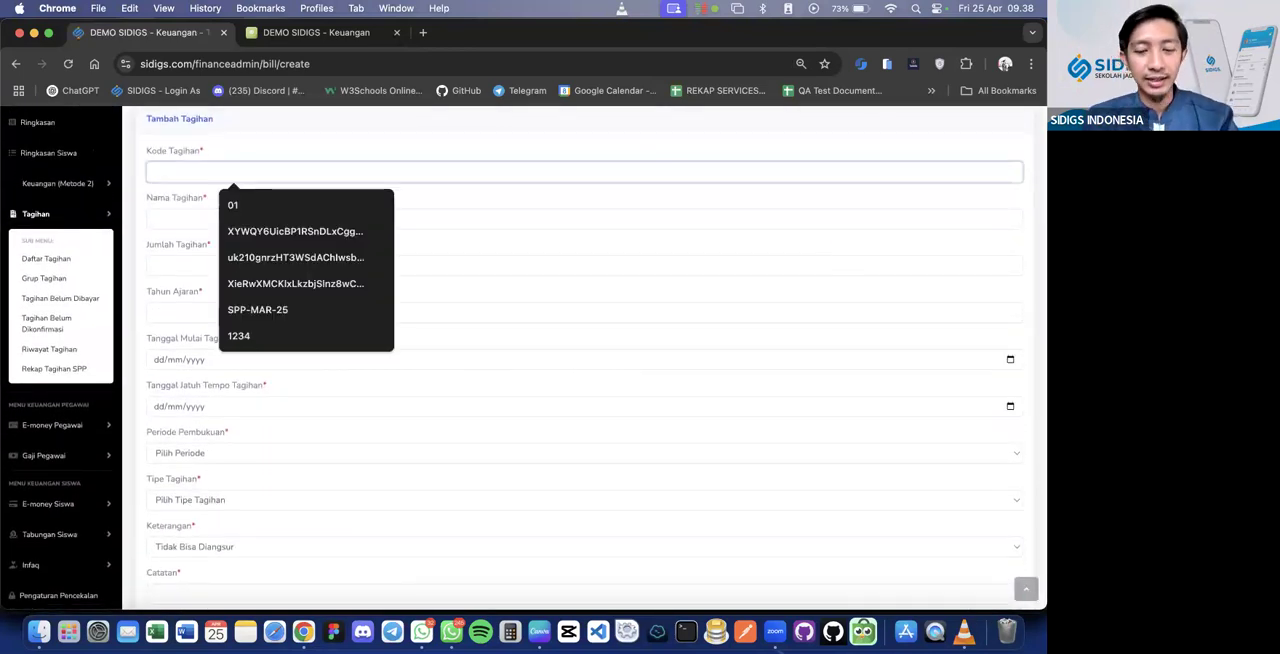
pyautogui.write('SPP')
pyautogui.press('Down')
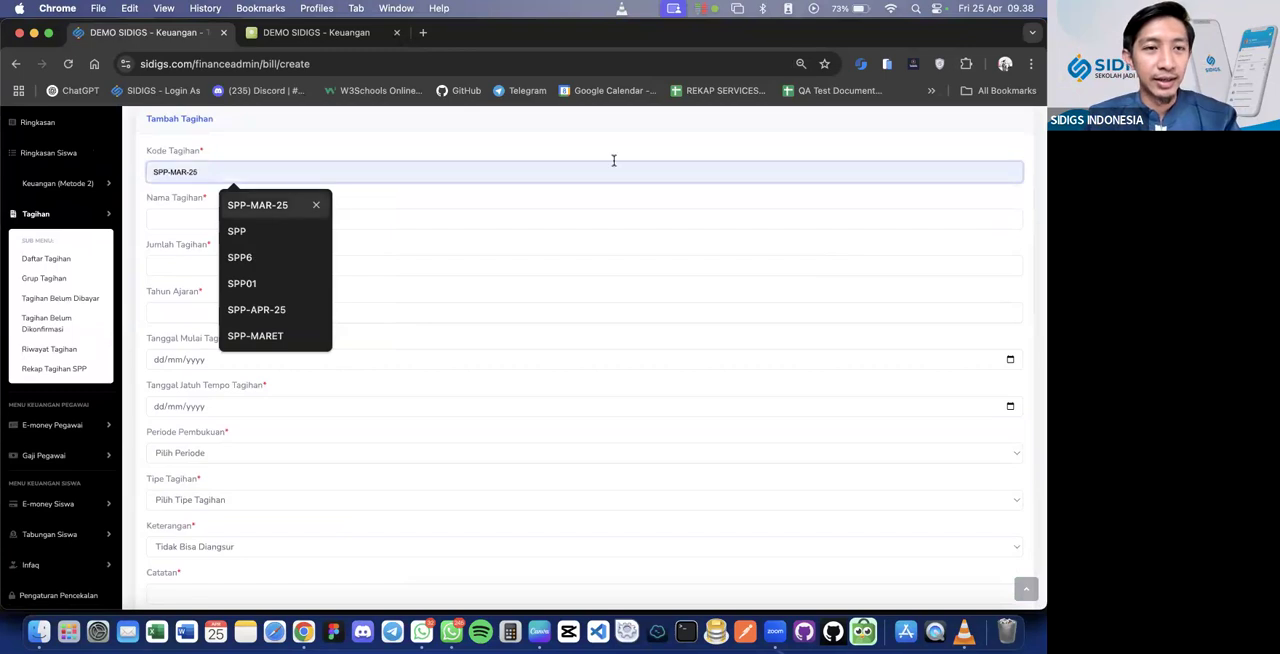
pyautogui.click(264, 202)
pyautogui.doubleClick(182, 171)
pyautogui.write('APR')
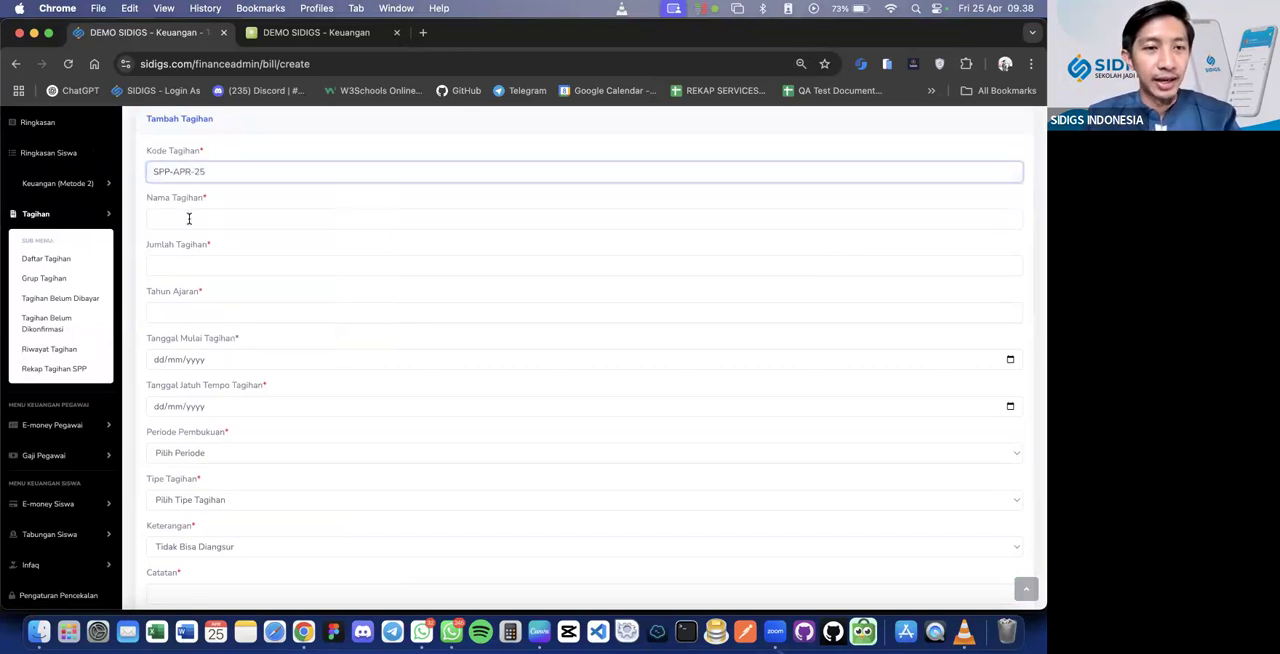
# Enter SPP APRIL 2025 as the Nama Tagihan and highlight the bill code
pyautogui.click(188, 218)
pyautogui.write('SPP APRIL ')
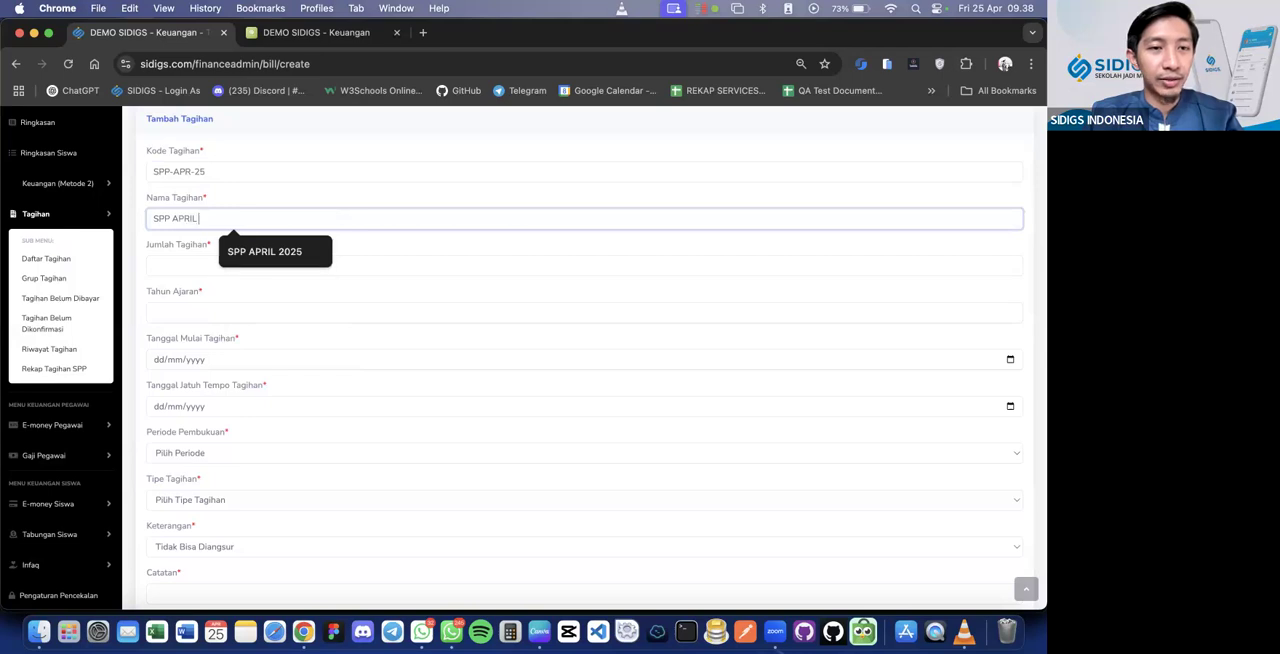
pyautogui.write('2025')
pyautogui.tripleClick(188, 172)
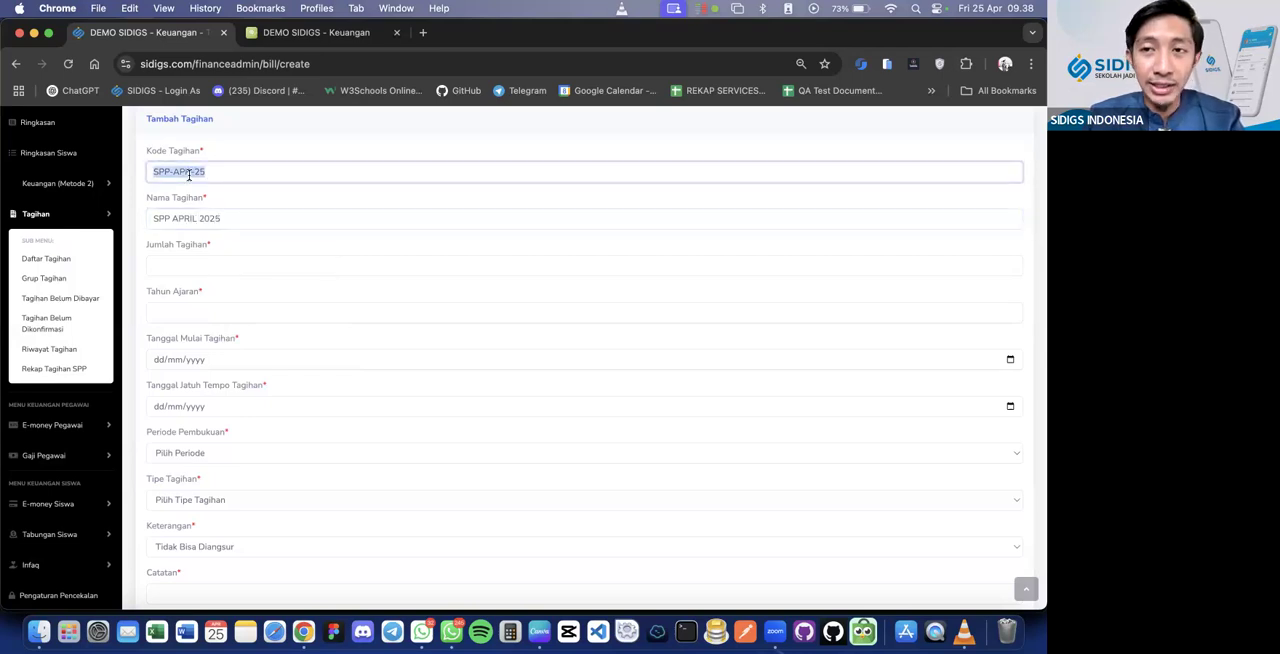
# Set the Jumlah Tagihan to 500.000 and the Tahun Ajaran to 2024/2025
pyautogui.click(184, 270)
pyautogui.write('500.000')
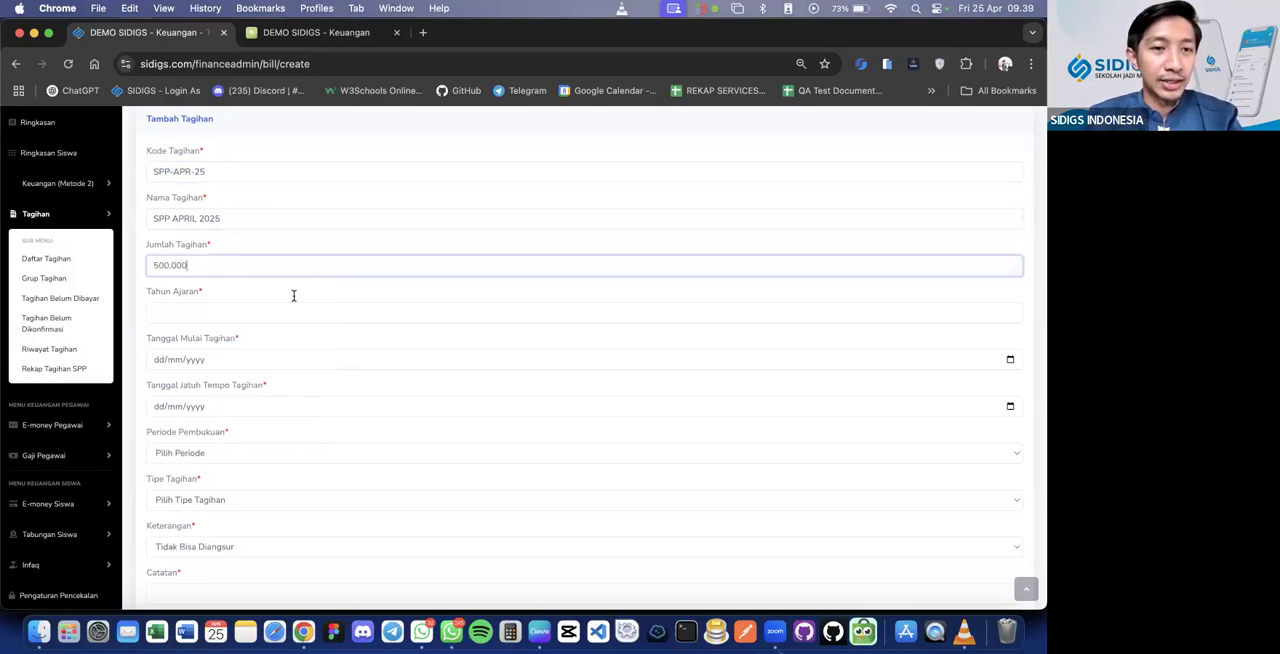
pyautogui.press('Tab')
pyautogui.write('2024')
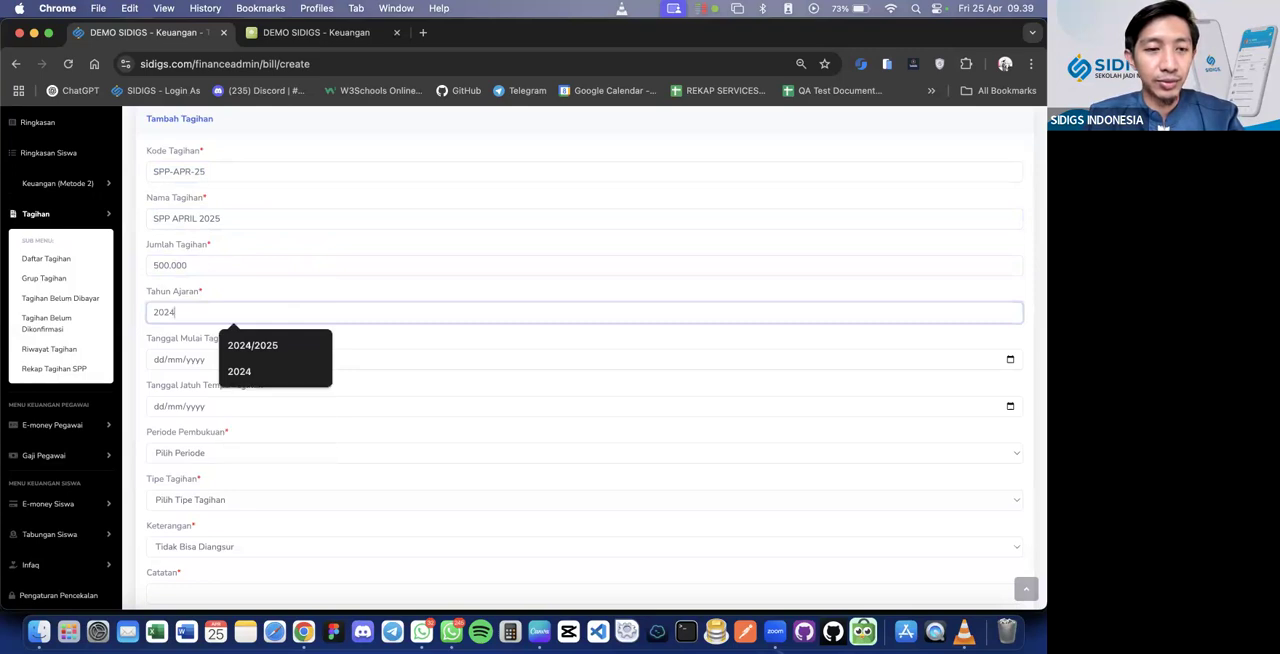
pyautogui.write('/2025')
# Set the bill's start date to 01/04/2025 and its due date to 10/04/2025
pyautogui.click(273, 367)
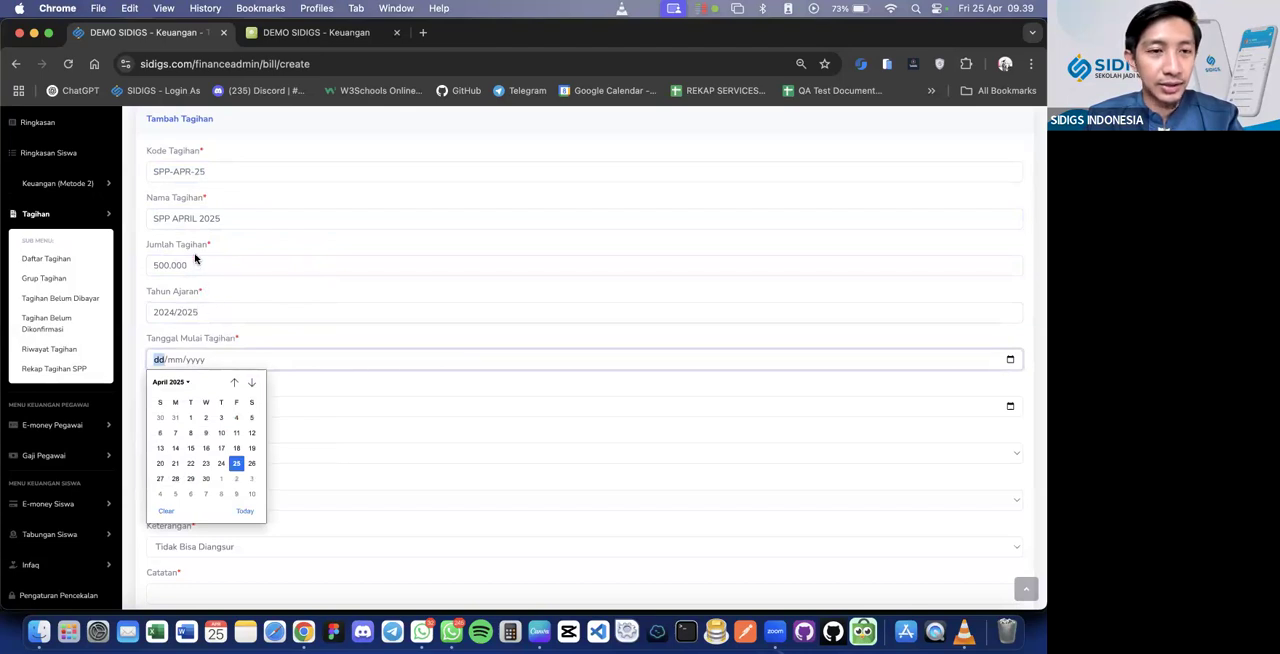
pyautogui.click(190, 417)
pyautogui.click(175, 407)
pyautogui.click(221, 480)
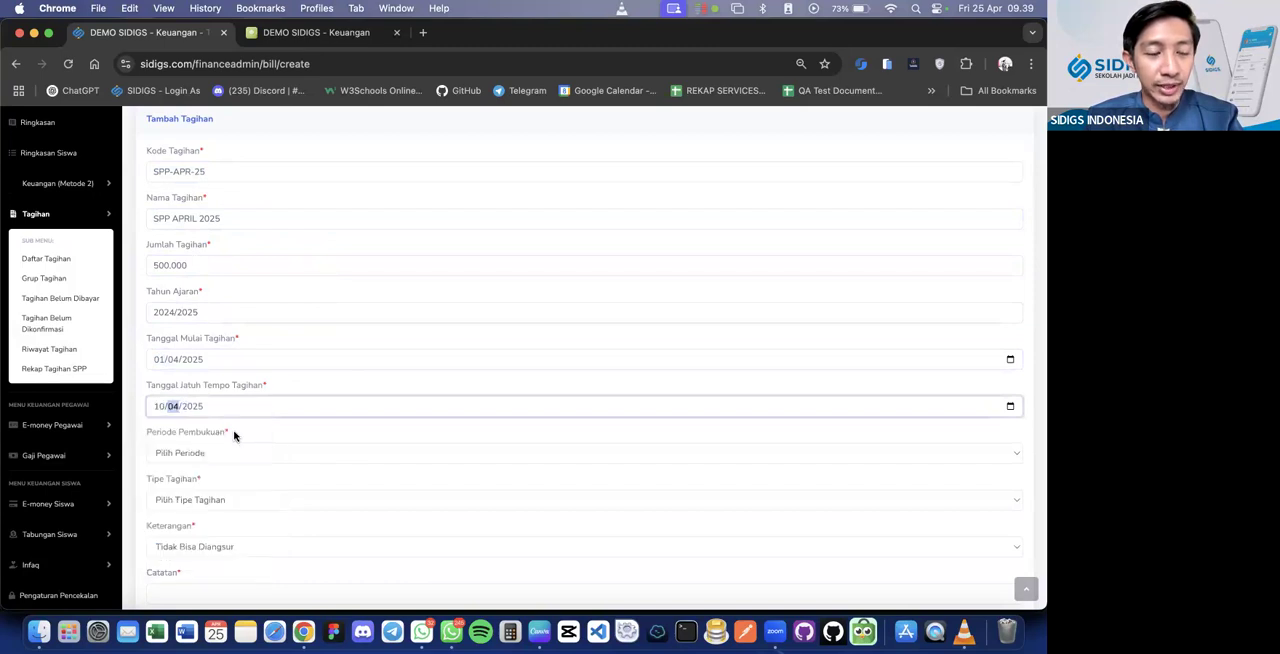
# Choose 2025 as the bill's Periode Pembukuan
pyautogui.scroll(-2, 175, 430)
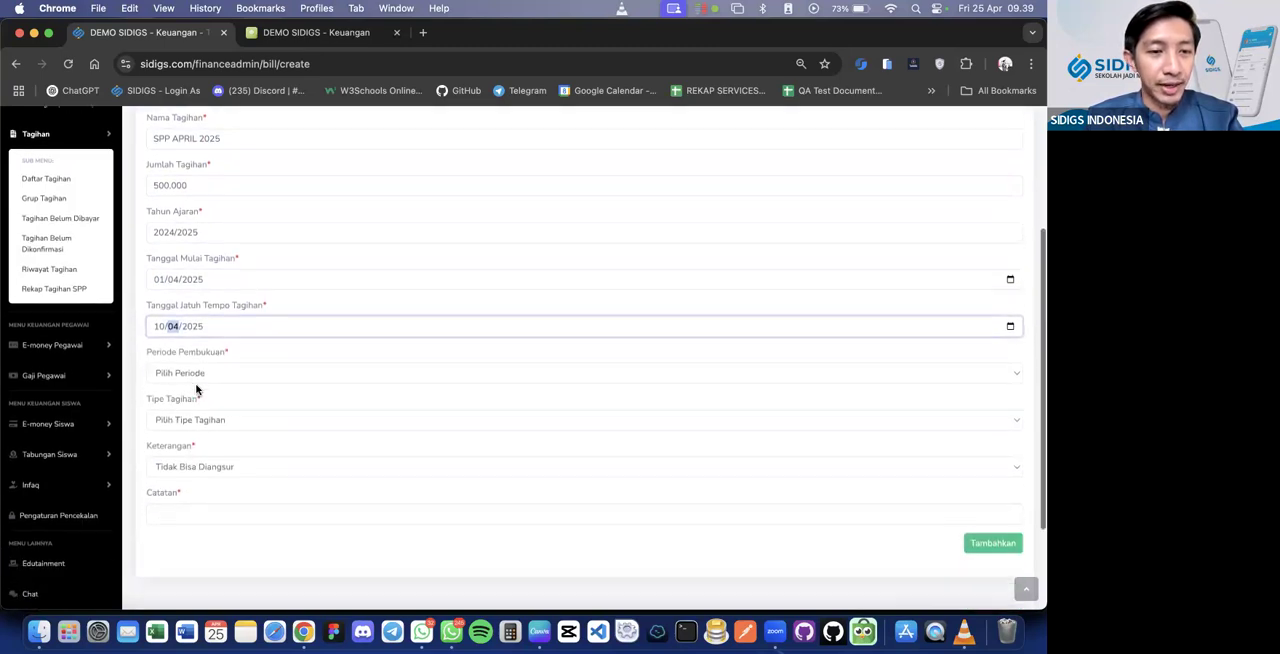
pyautogui.click(207, 368)
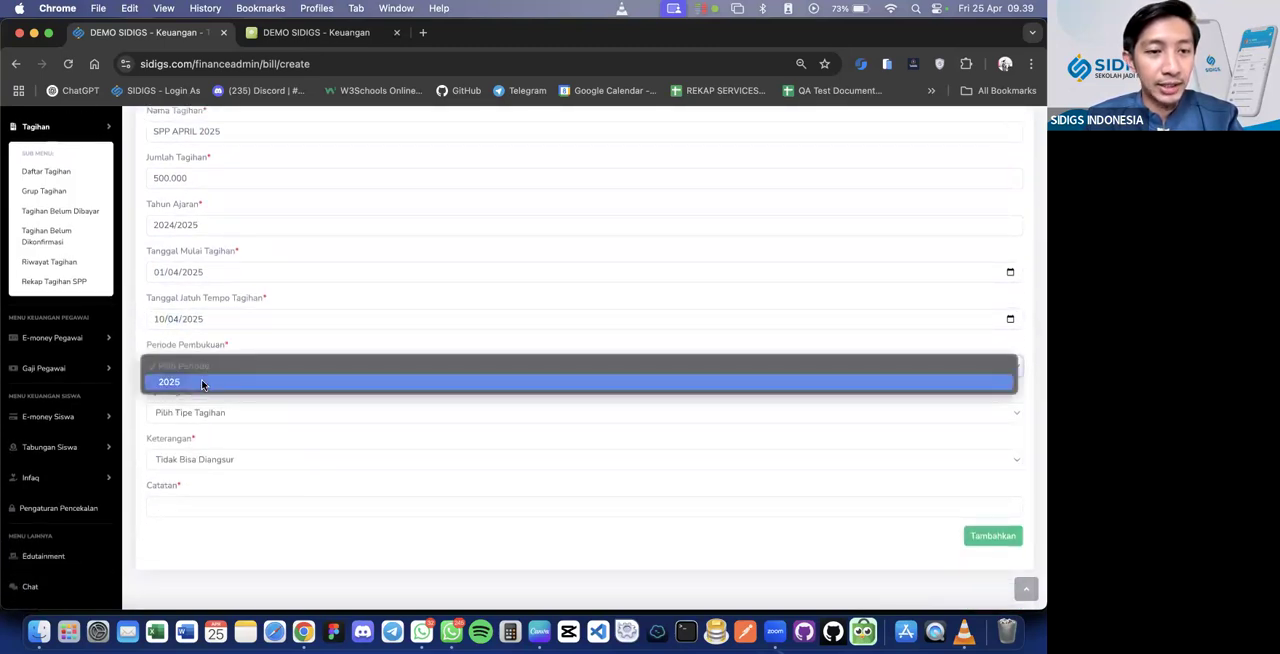
pyautogui.click(201, 383)
pyautogui.scroll(2, 172, 398)
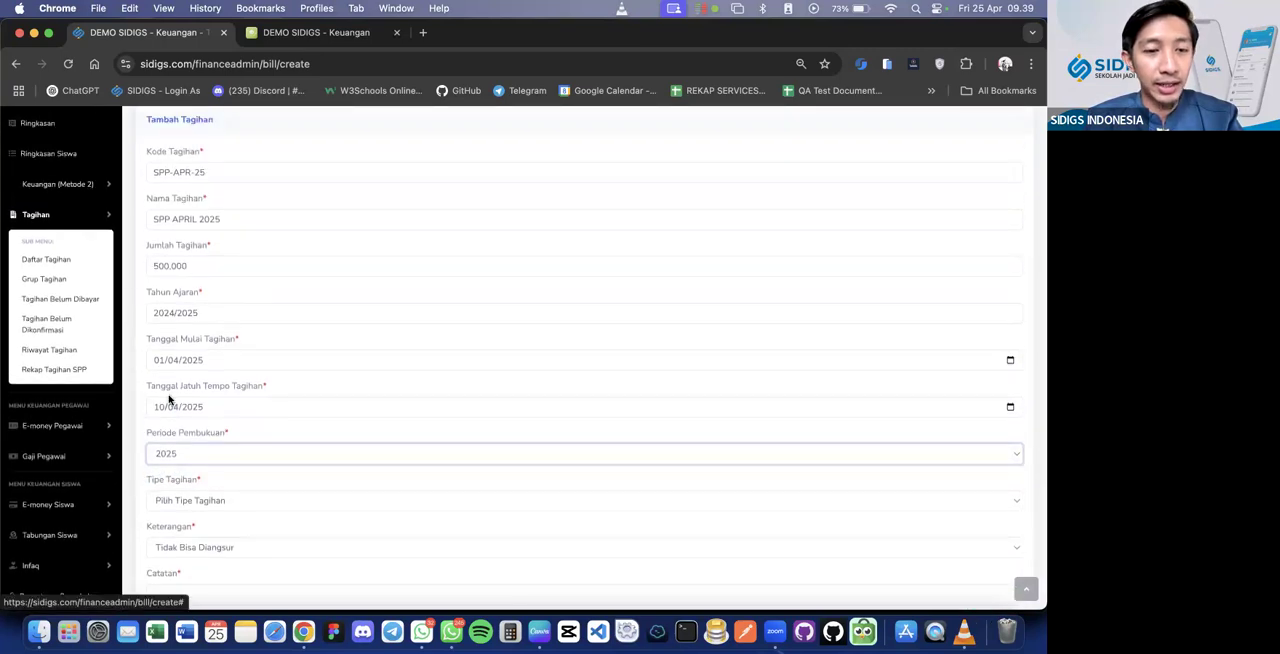
# Set the Tipe Tagihan to SPP and its Bulan to April 2025
pyautogui.scroll(-2, 170, 400)
pyautogui.click(195, 410)
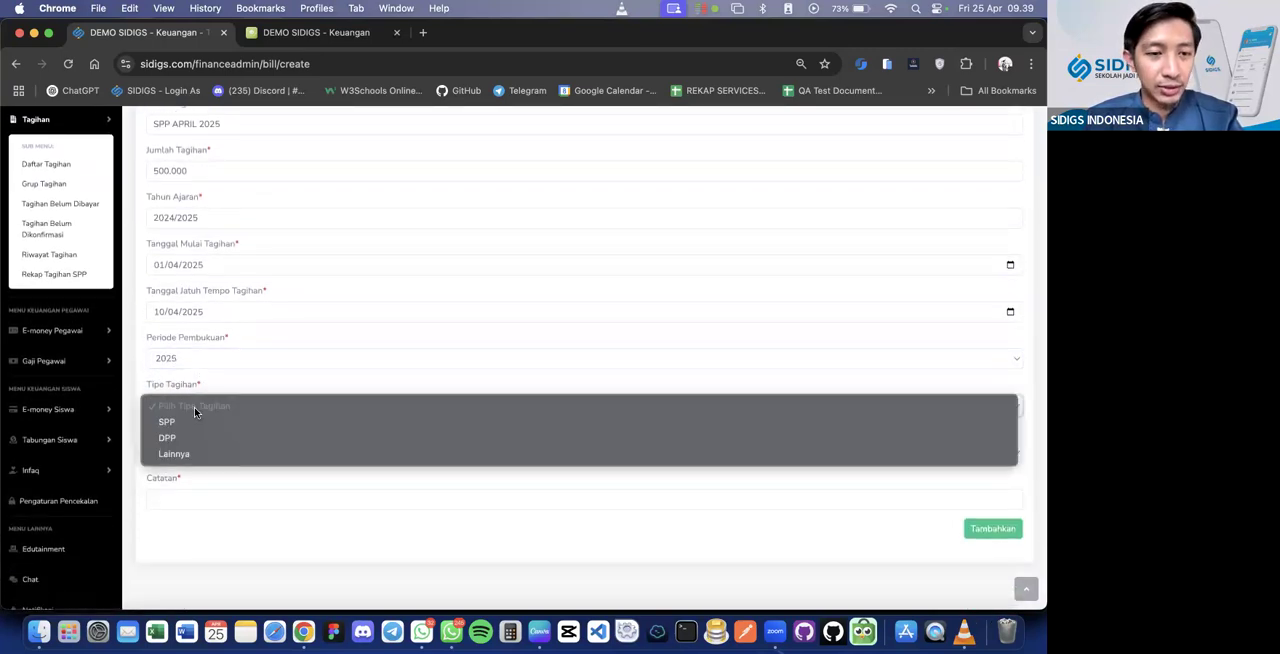
pyautogui.click(191, 420)
pyautogui.click(191, 447)
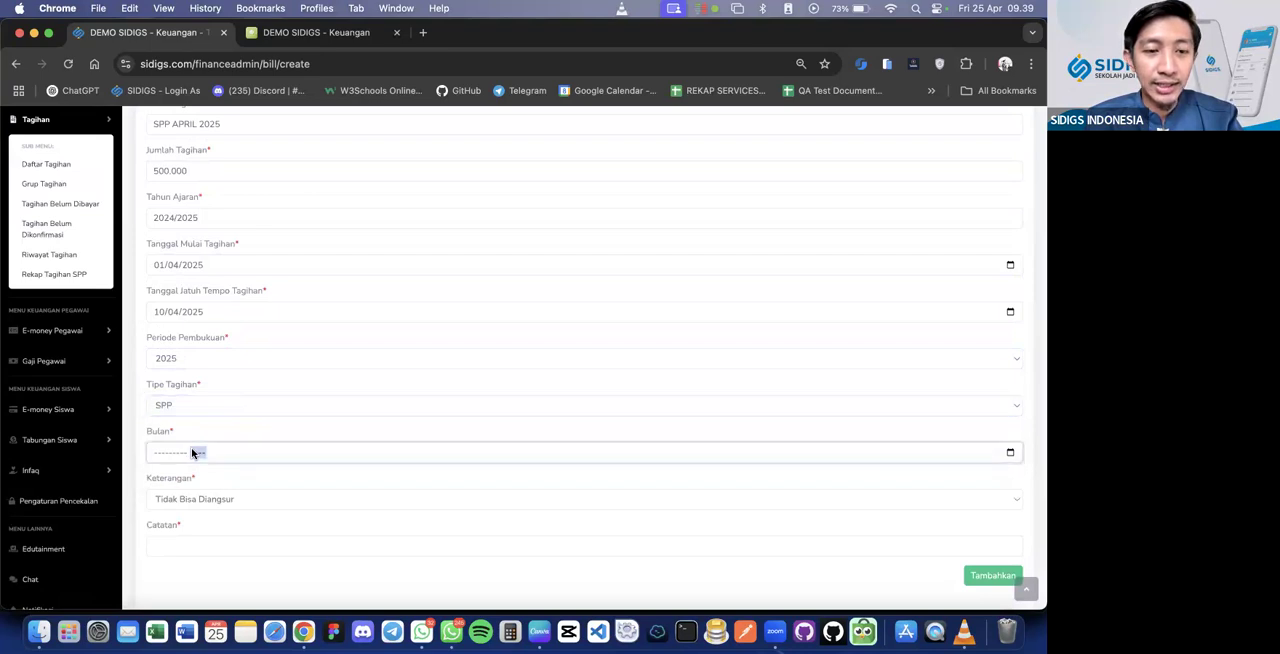
pyautogui.click(191, 447)
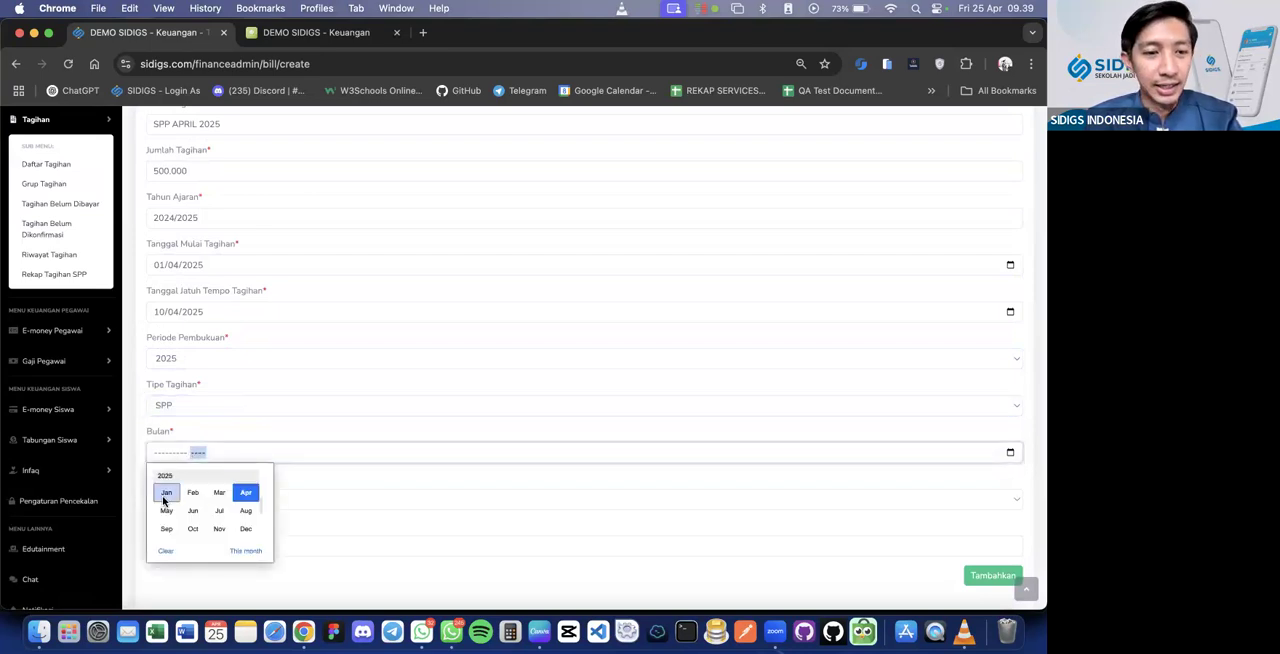
pyautogui.click(246, 494)
# Review the Keterangan instalment options, keep Tidak Bisa Diangsur, and fill in the Catatan with "Segera bayar melalui VA"
pyautogui.scroll(-2, 250, 503)
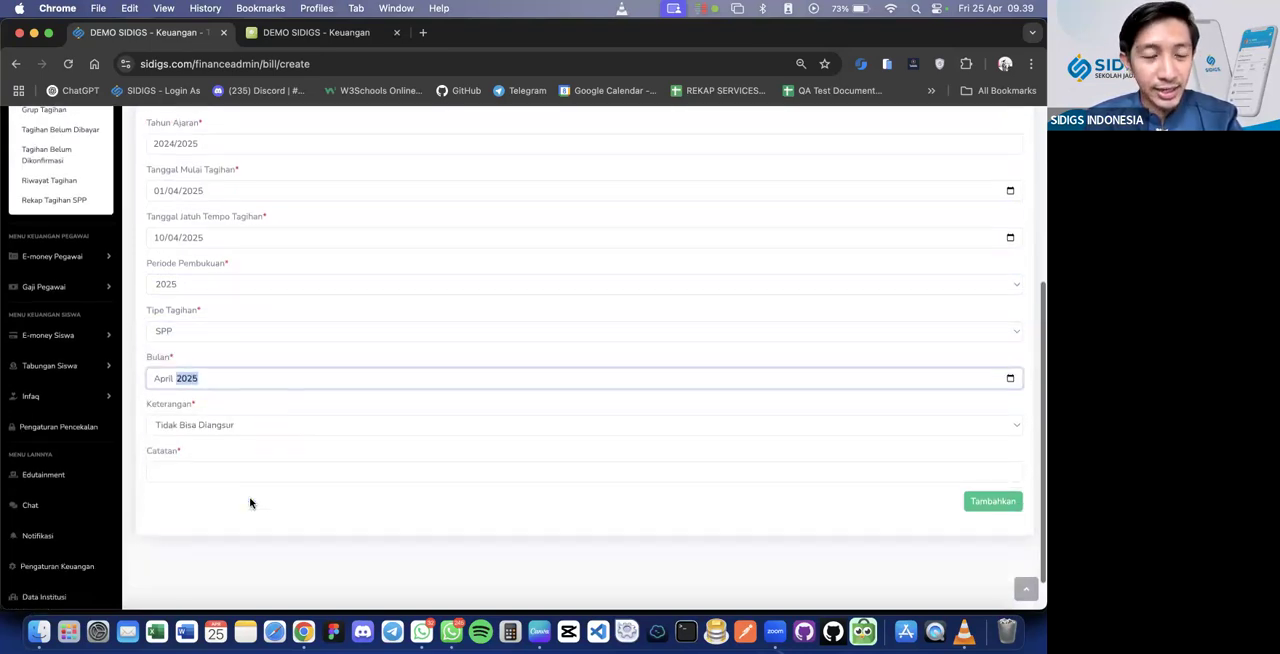
pyautogui.click(226, 471)
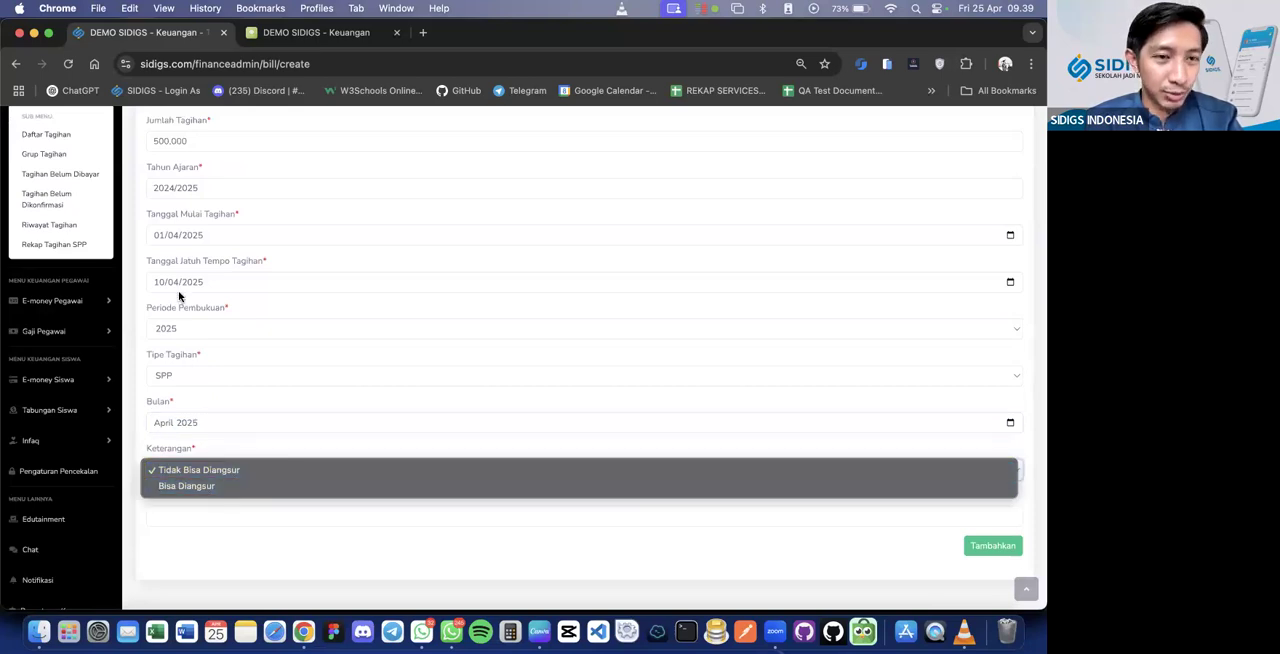
pyautogui.click(211, 522)
pyautogui.write('Segera')
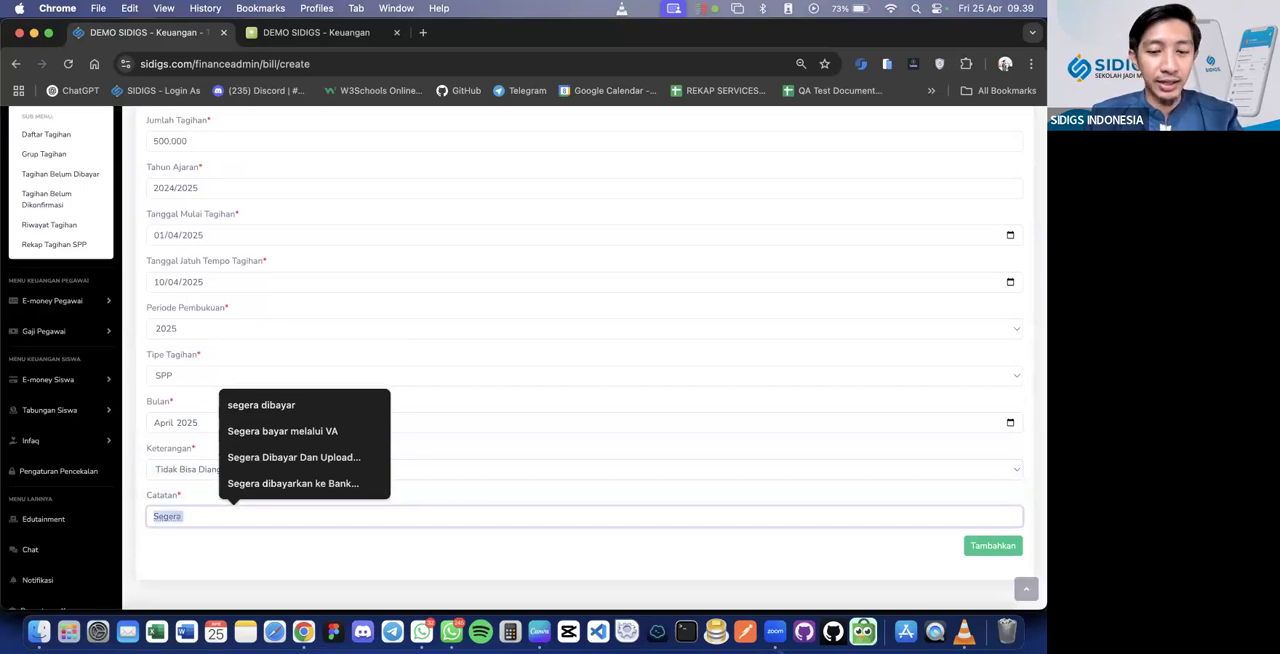
pyautogui.press('Down')
pyautogui.press('Down')
pyautogui.press('Return')
pyautogui.scroll(5, 231, 522)
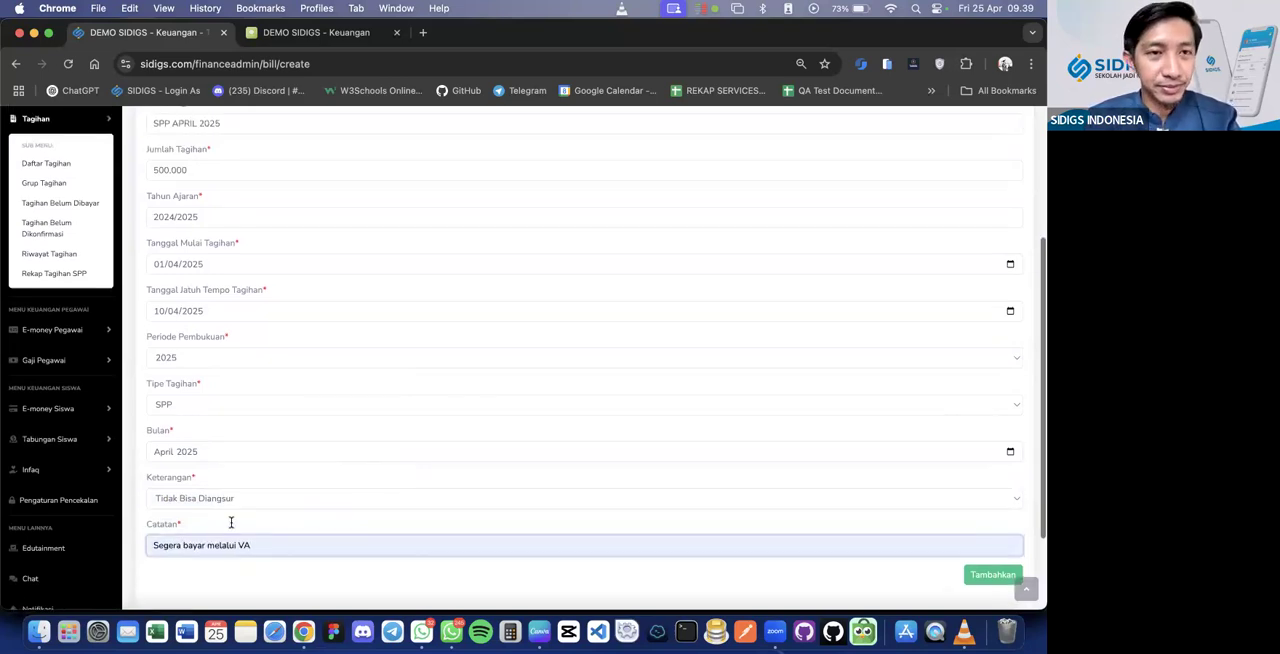
pyautogui.scroll(-5, 231, 527)
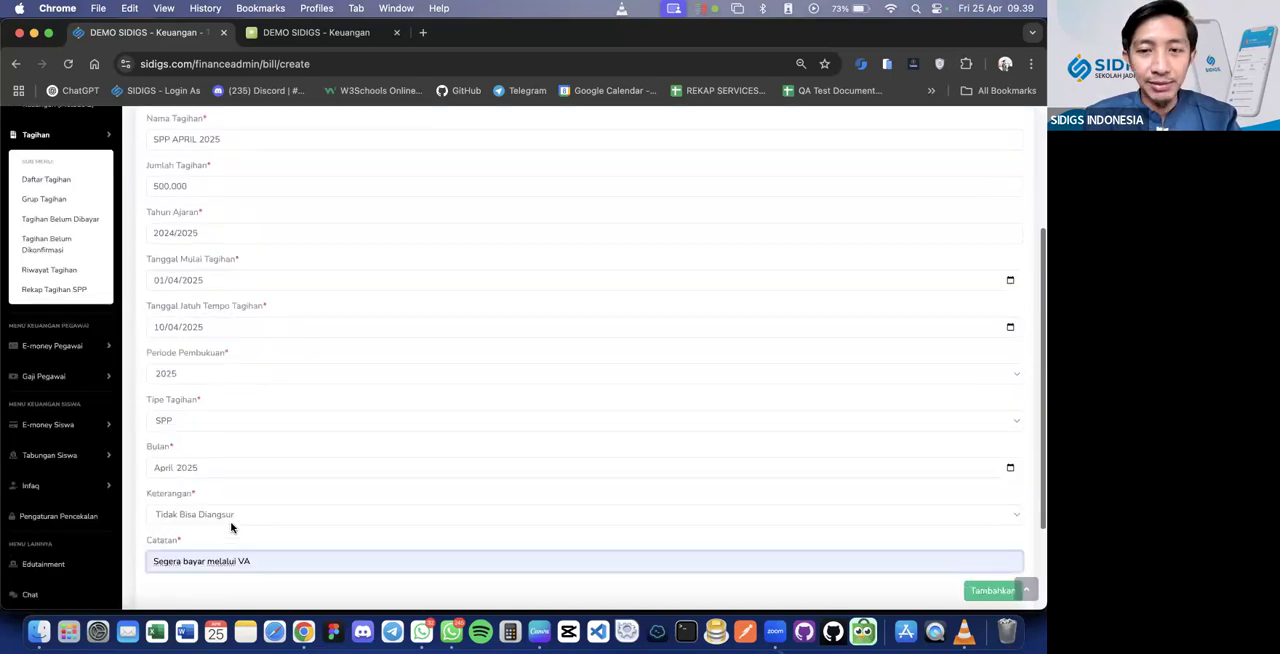
# Save the SPP APRIL 2025 bill, then check its entry and student list in Daftar Tagihan
pyautogui.click(995, 510)
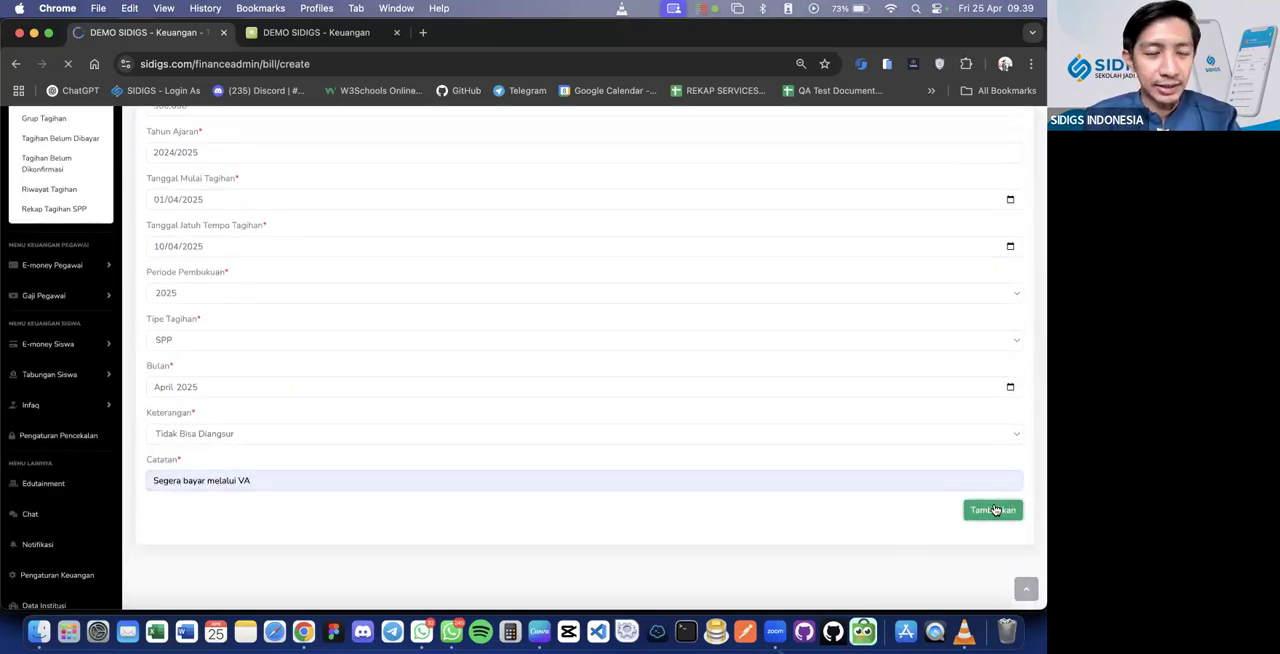
pyautogui.scroll(-3, 389, 432)
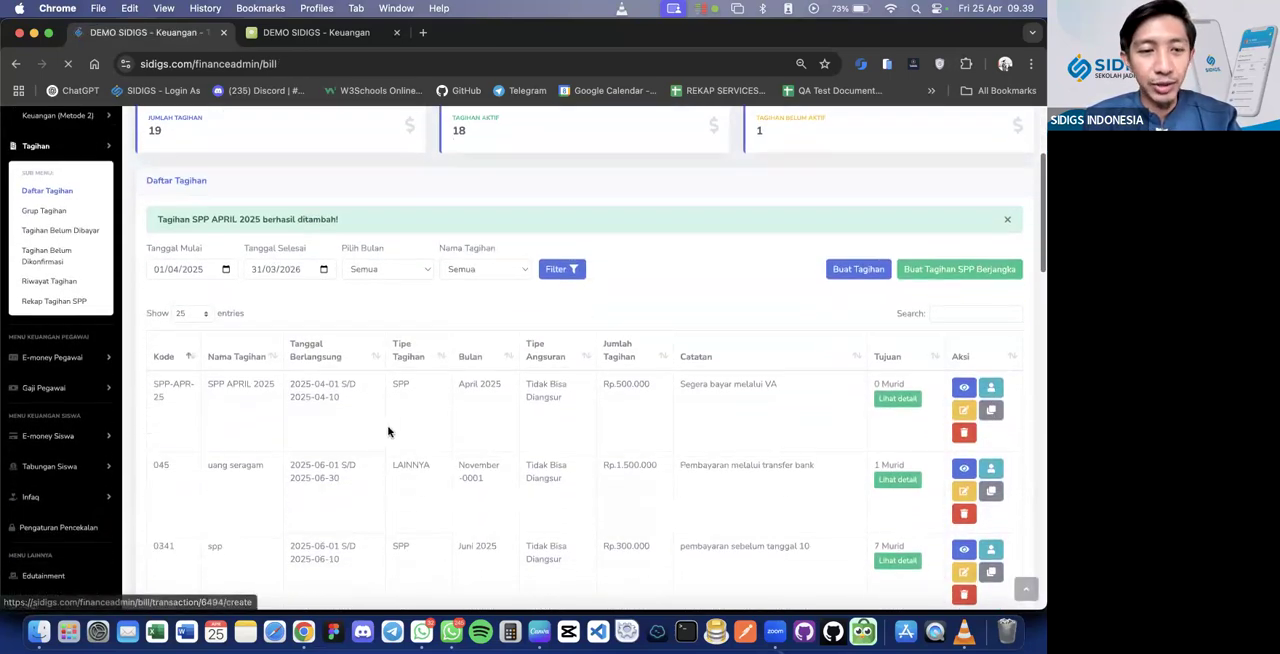
pyautogui.moveTo(150, 380); pyautogui.dragTo(630, 385)
pyautogui.click(656, 388)
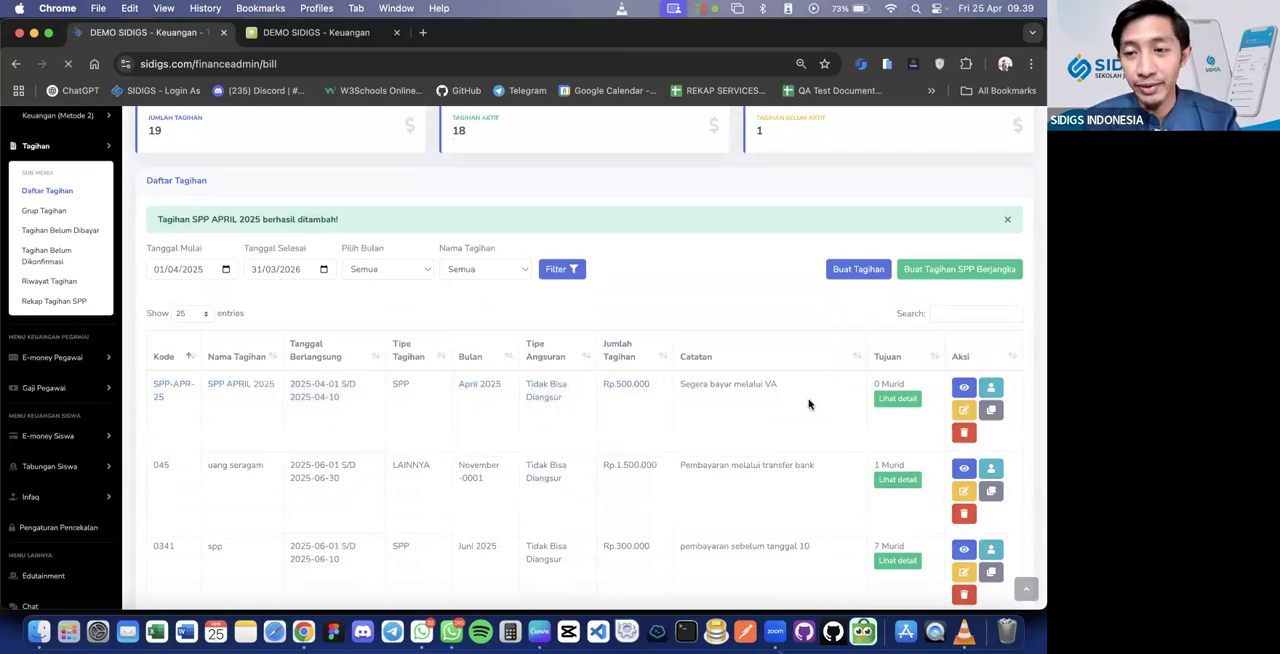
pyautogui.click(910, 403)
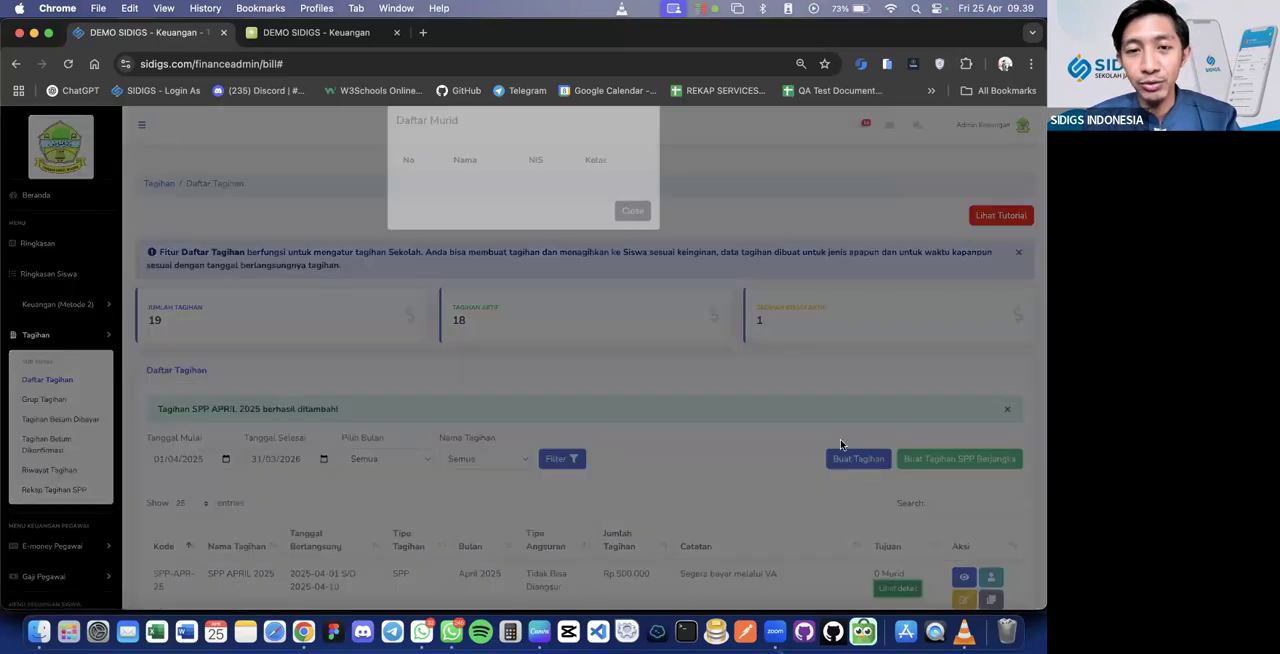
pyautogui.click(678, 332)
pyautogui.scroll(-3, 706, 420)
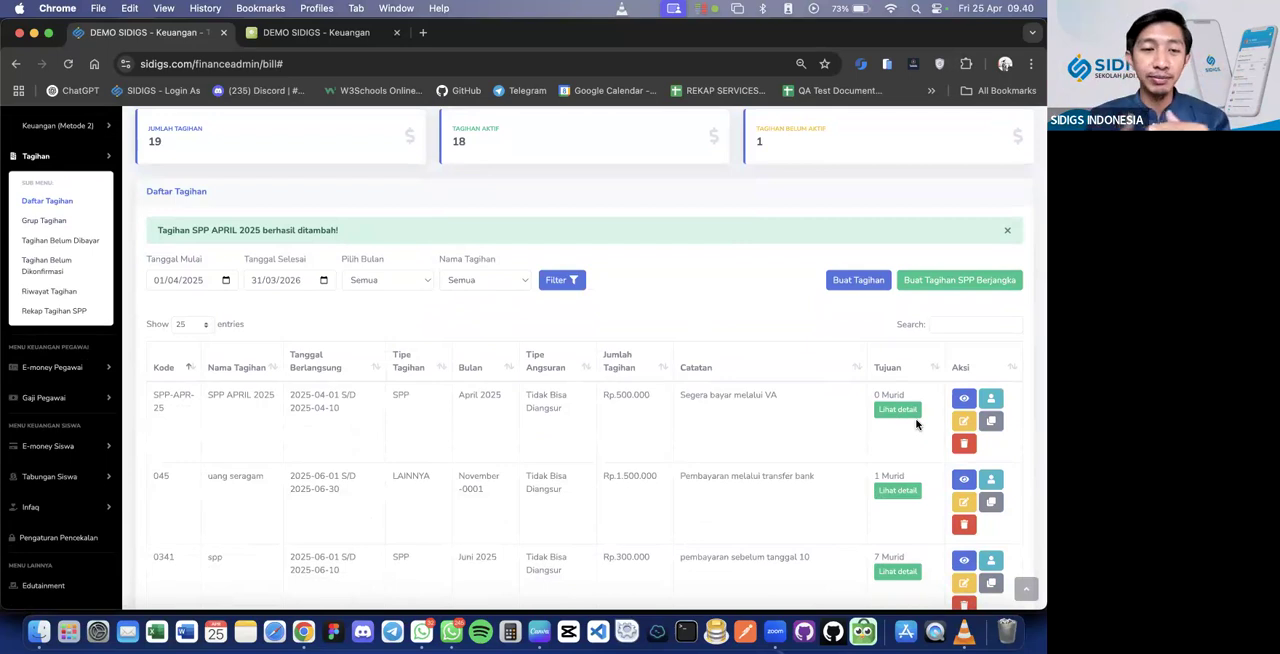
# Open student assignment for the SPP APRIL 2025 bill and filter the students to Kelas 10A
pyautogui.click(999, 402)
pyautogui.scroll(-5, 999, 402)
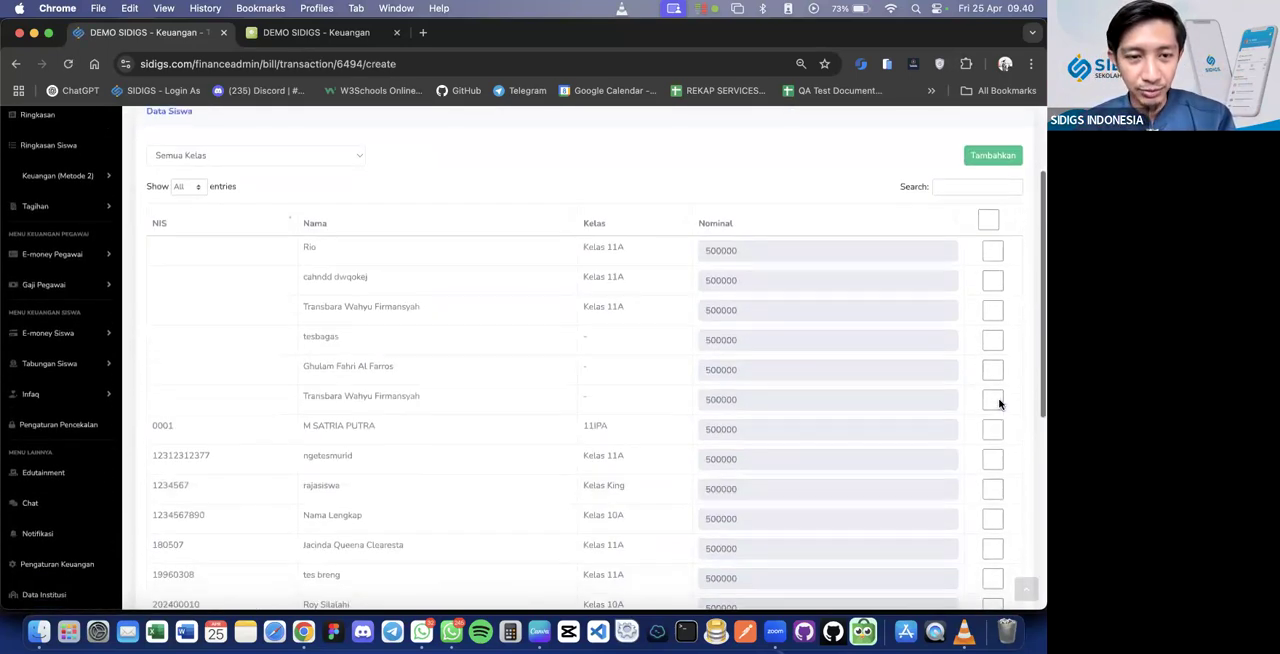
pyautogui.scroll(-1, 999, 404)
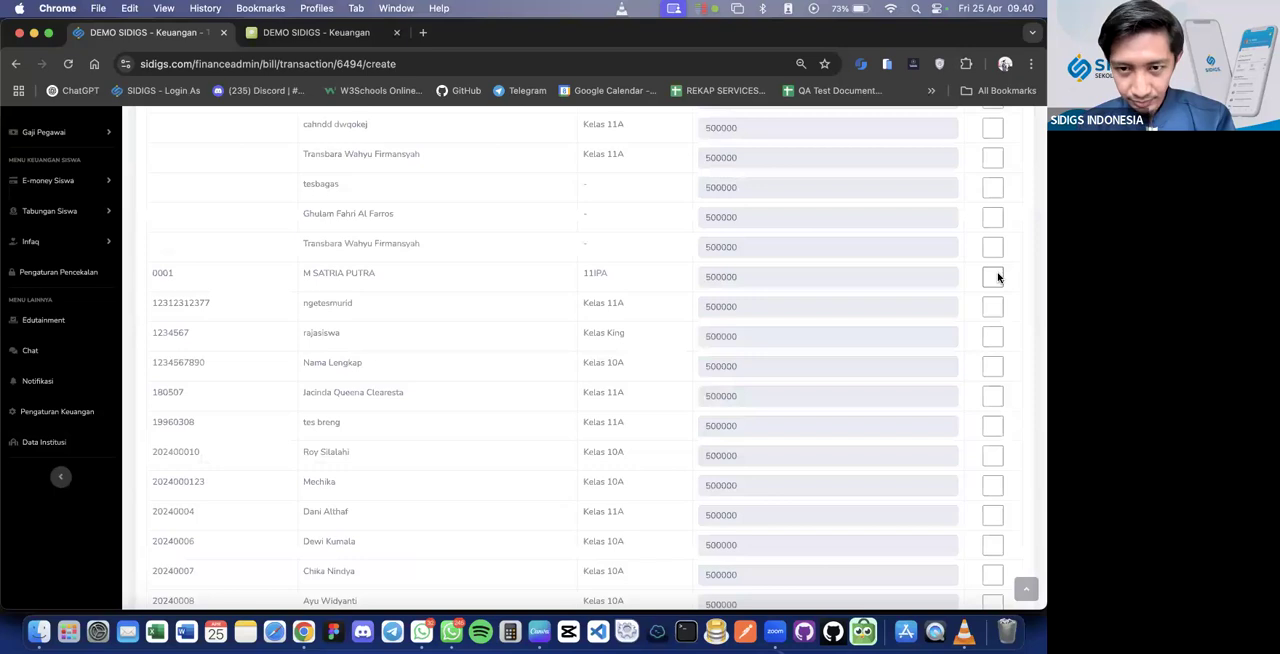
pyautogui.scroll(5, 986, 317)
pyautogui.click(237, 281)
pyautogui.click(237, 297)
pyautogui.scroll(-2, 822, 342)
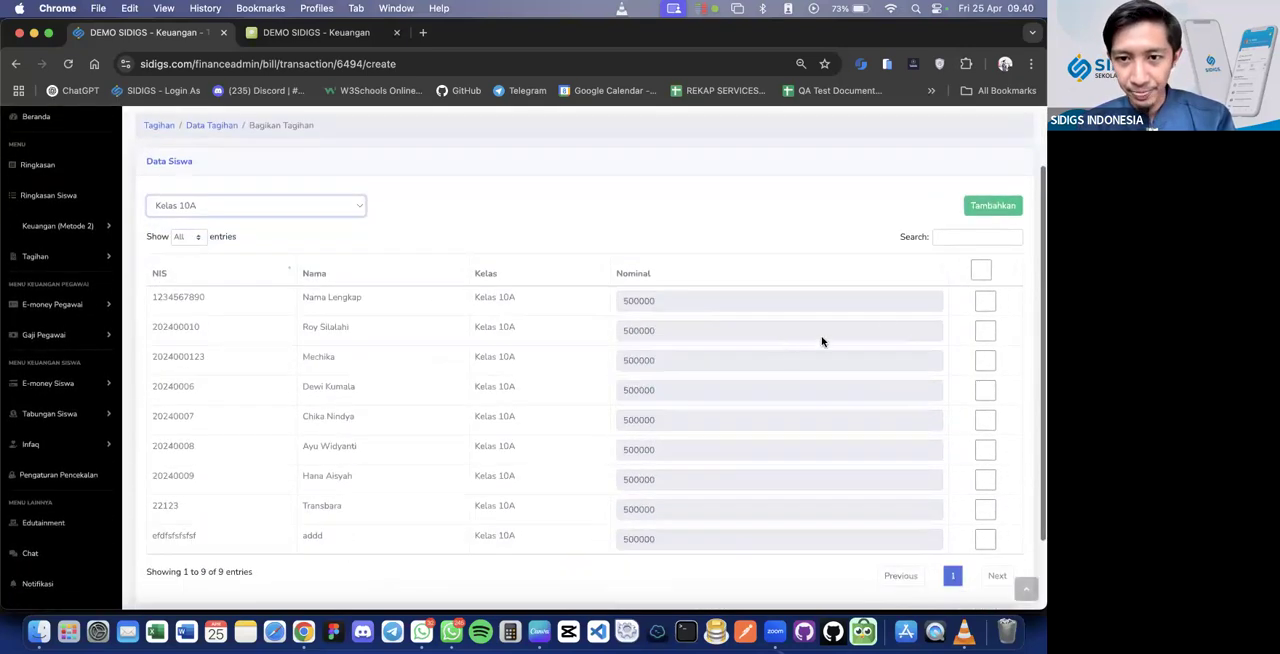
# Select the second through sixth students in the Kelas 10A list as bill recipients, leaving the first one unselected
pyautogui.click(985, 300)
pyautogui.click(985, 330)
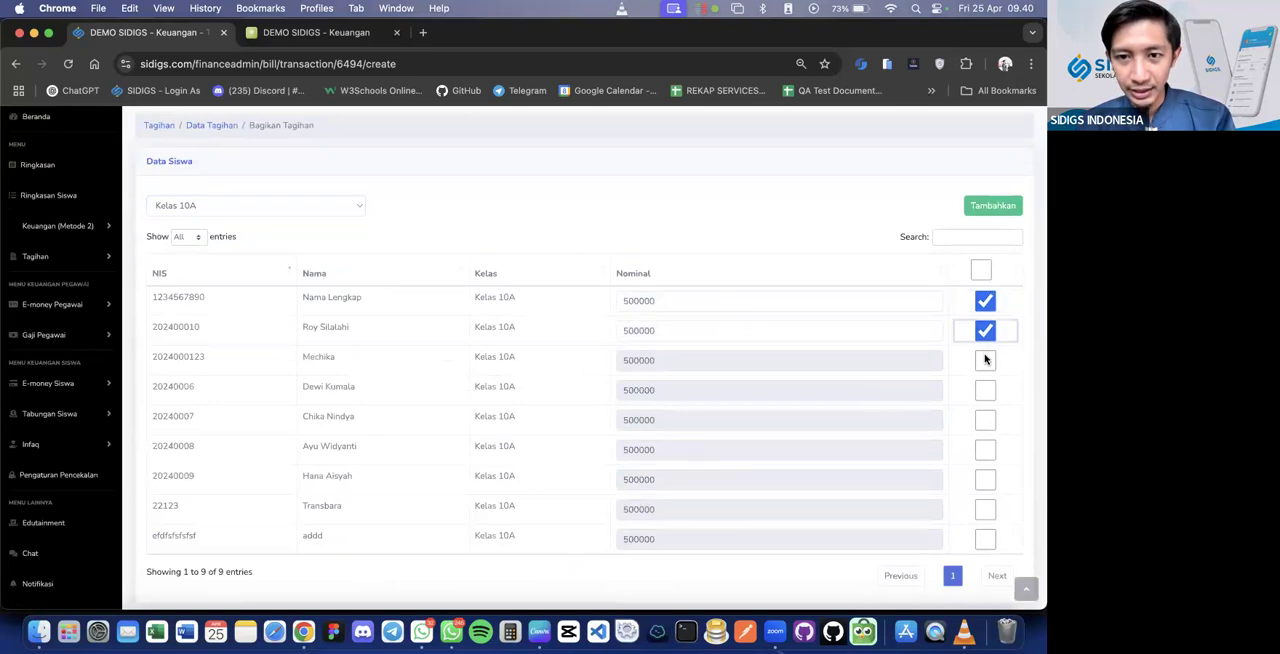
pyautogui.click(985, 360)
pyautogui.click(985, 390)
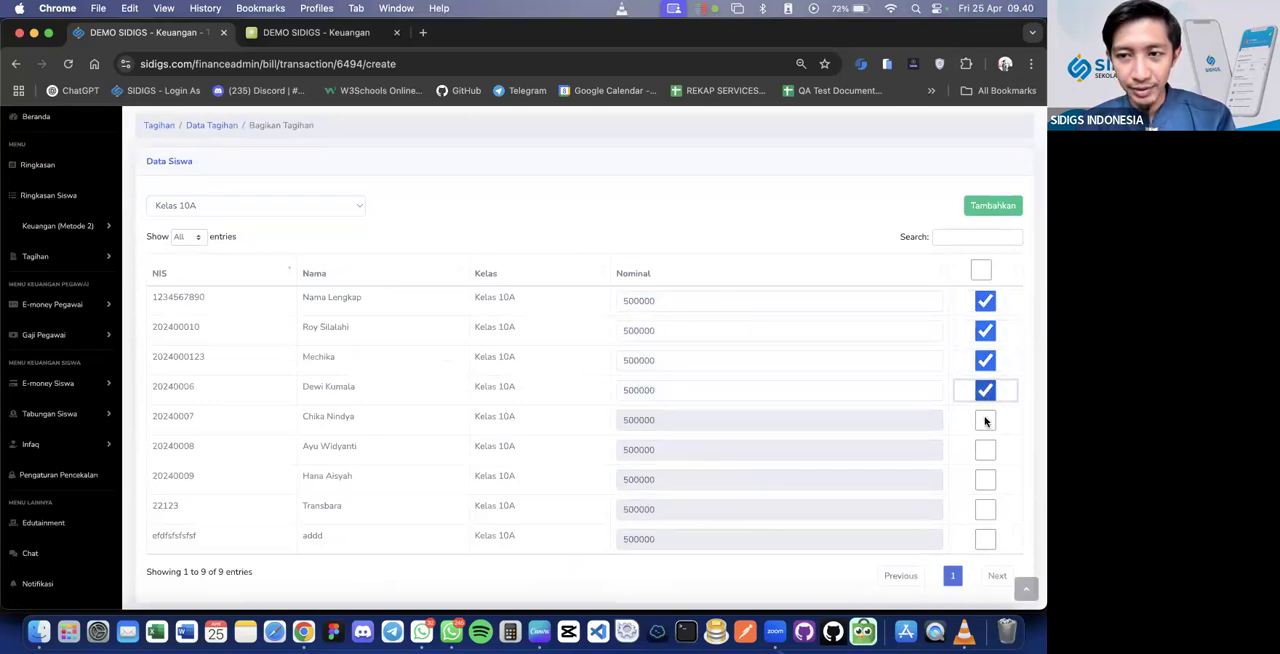
pyautogui.click(985, 421)
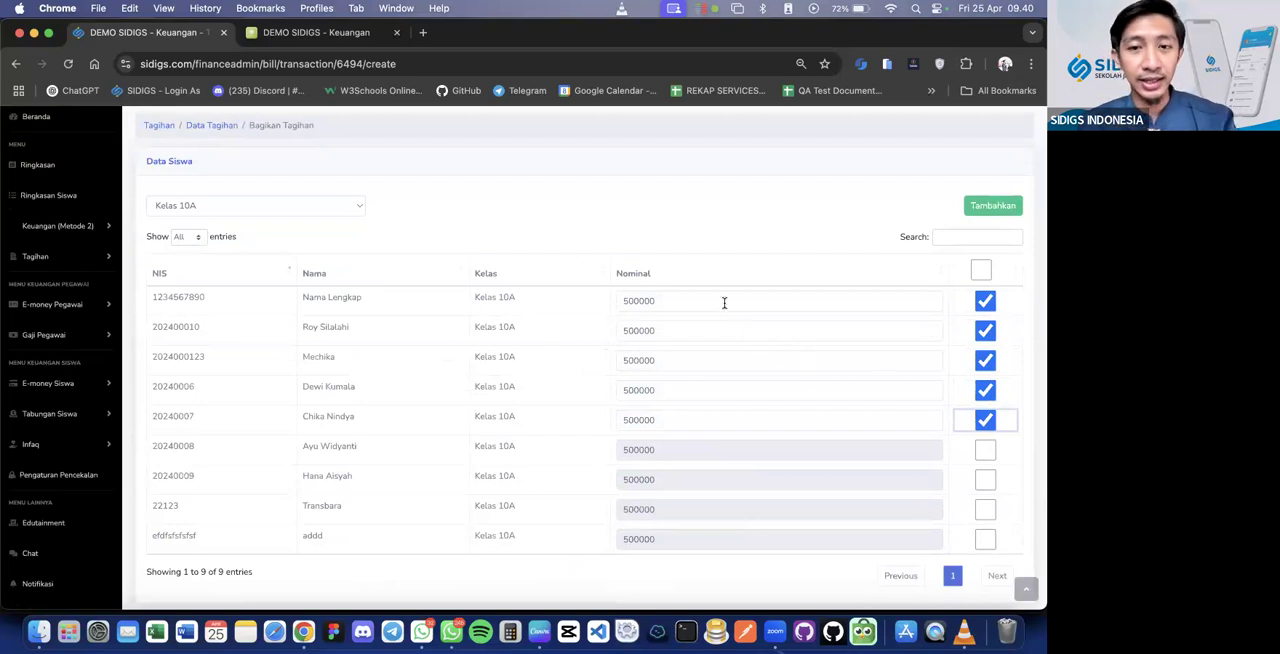
pyautogui.click(985, 302)
pyautogui.click(985, 450)
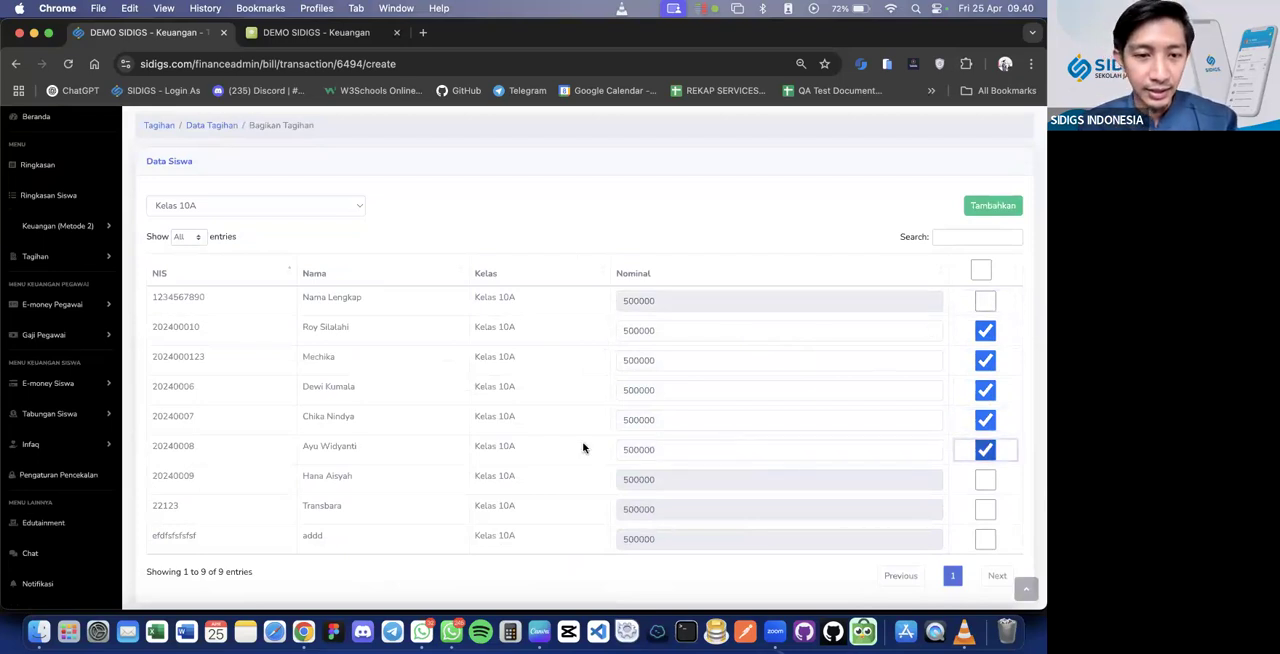
# Set the first selected student's Nominal to 400000 and add the bill to the selected students
pyautogui.click(621, 329)
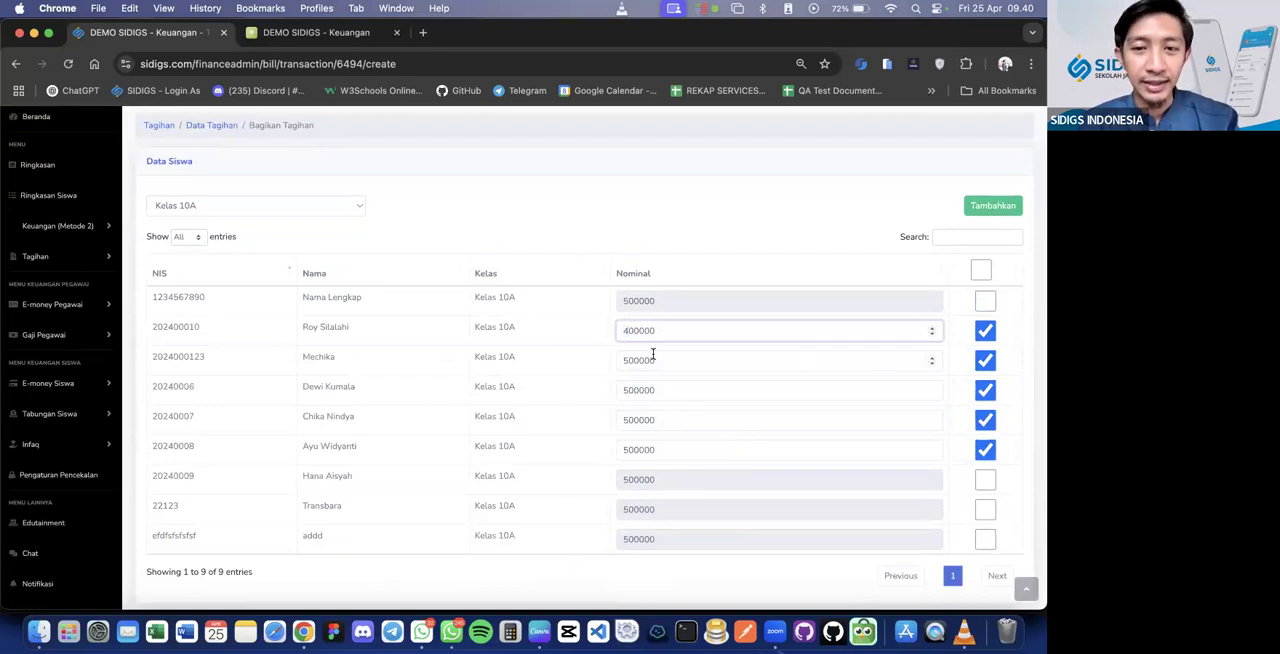
pyautogui.scroll(-1, 727, 438)
pyautogui.scroll(1, 727, 437)
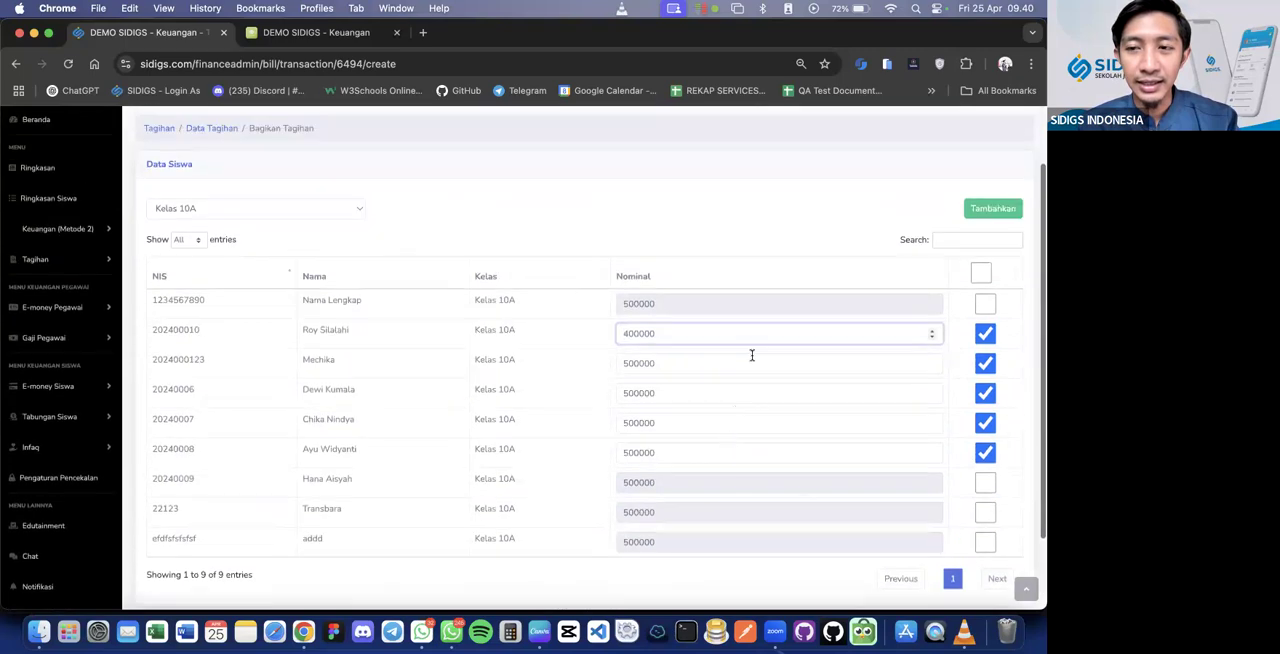
pyautogui.click(979, 218)
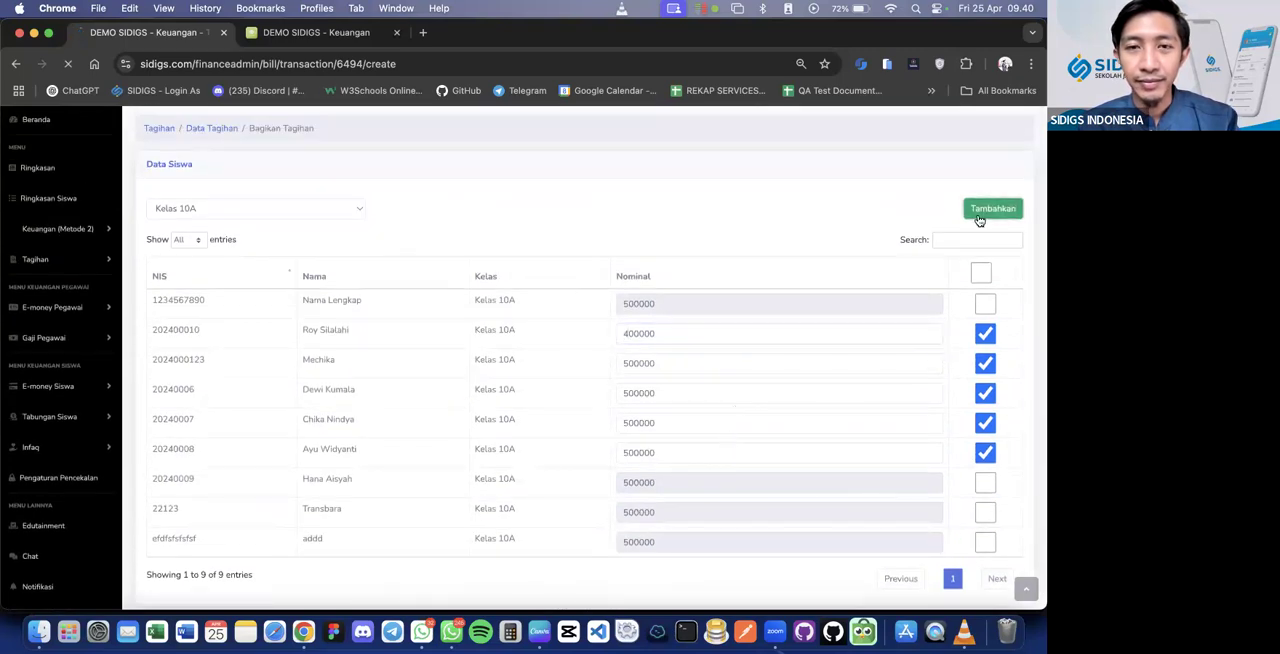
# Check the student lists of the Rp.500.000 and Rp.400.000 SPP APRIL 2025 bills
pyautogui.scroll(-3, 979, 220)
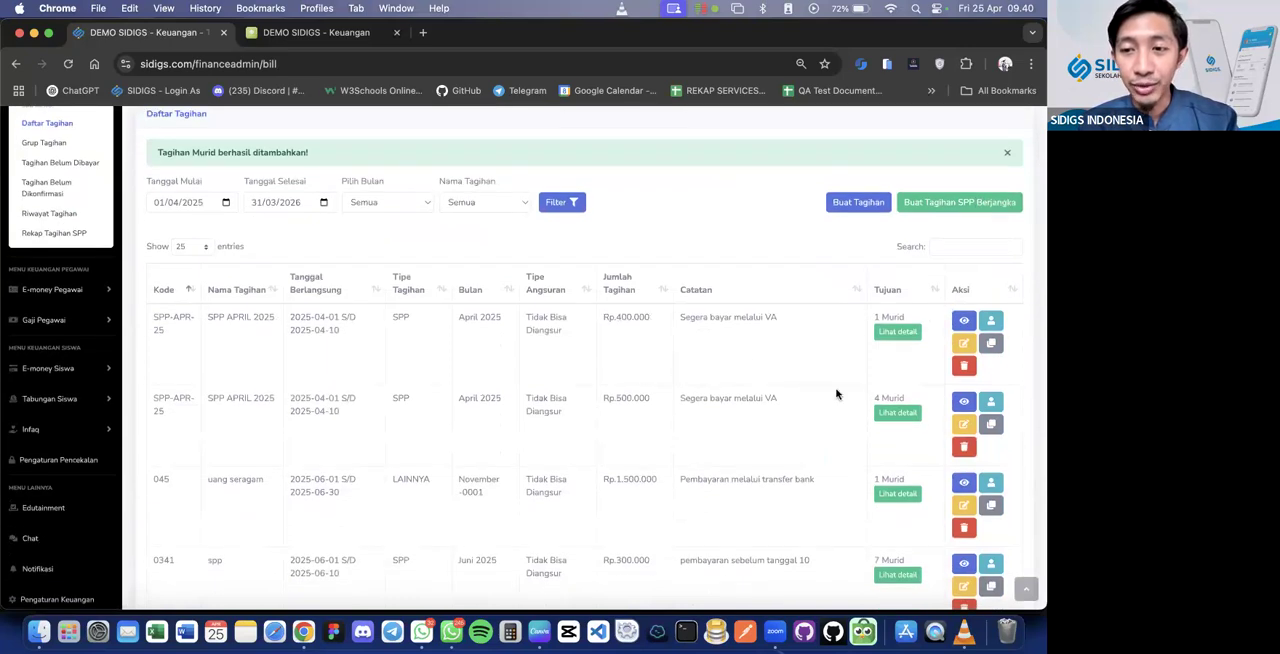
pyautogui.click(912, 413)
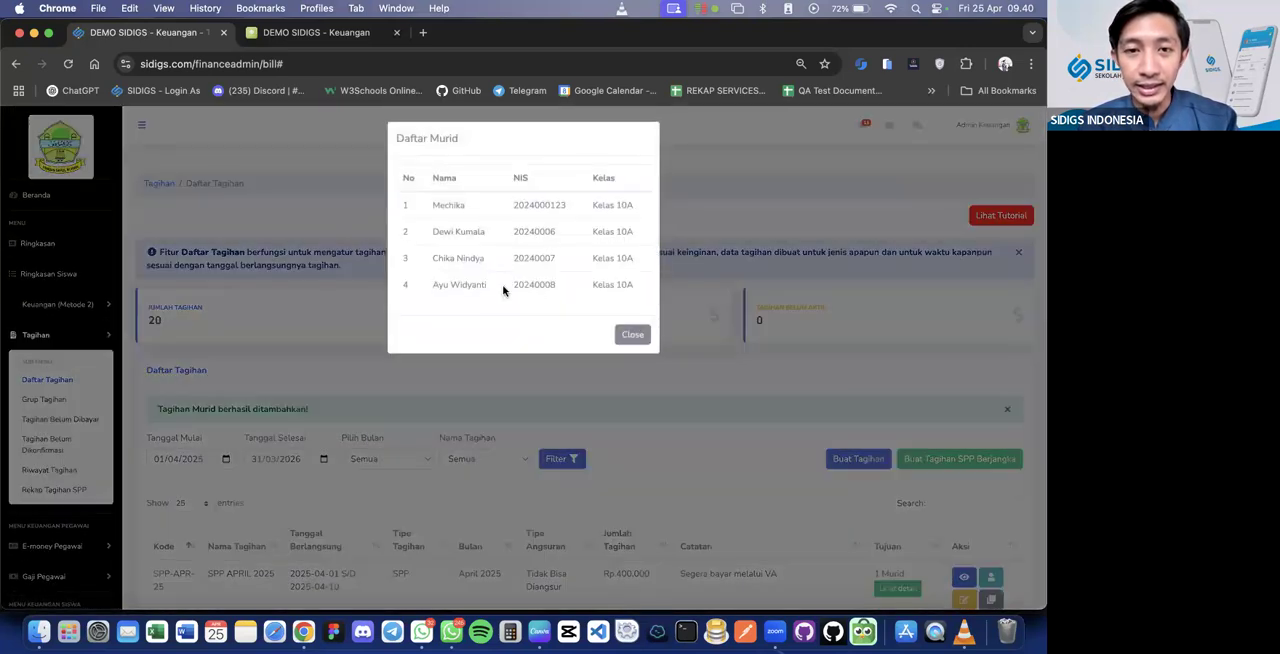
pyautogui.click(627, 336)
pyautogui.scroll(-3, 630, 420)
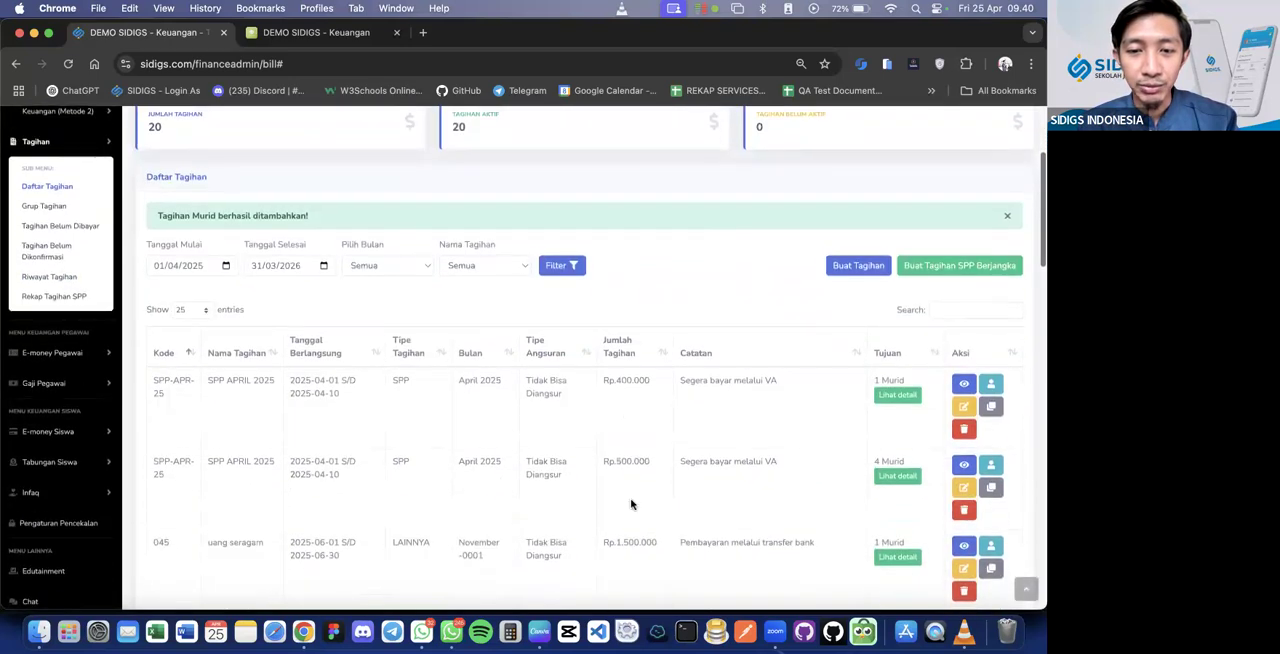
pyautogui.moveTo(650, 465); pyautogui.dragTo(590, 465)
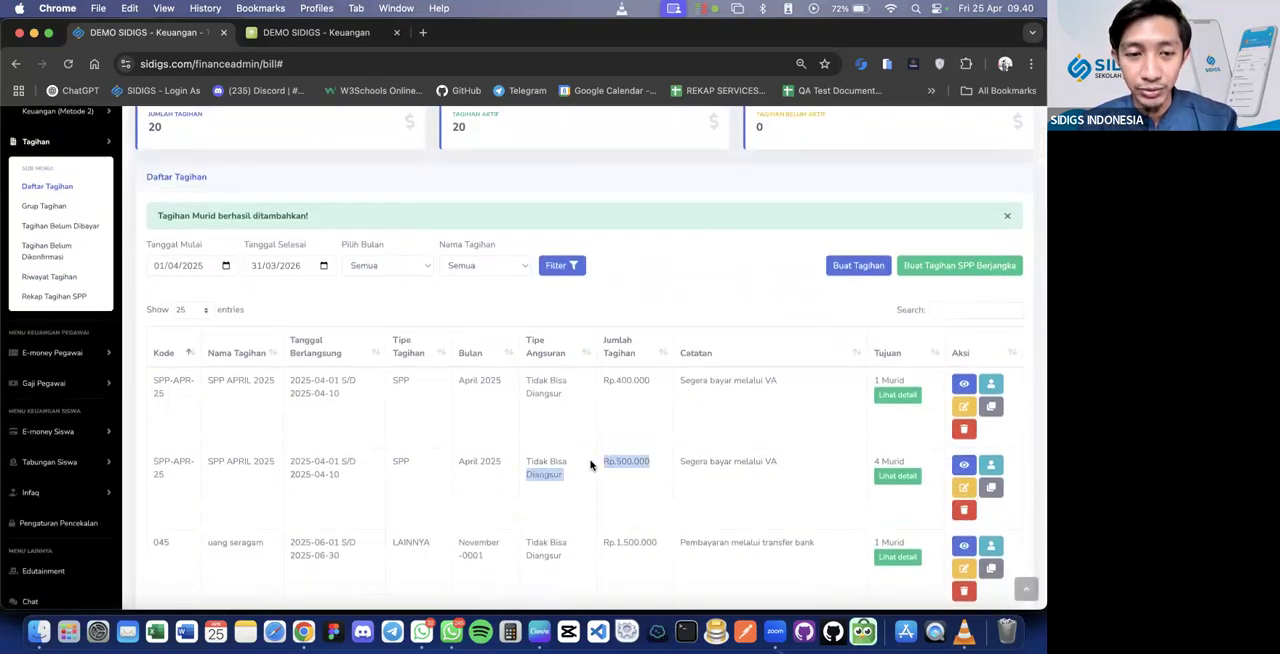
pyautogui.click(897, 394)
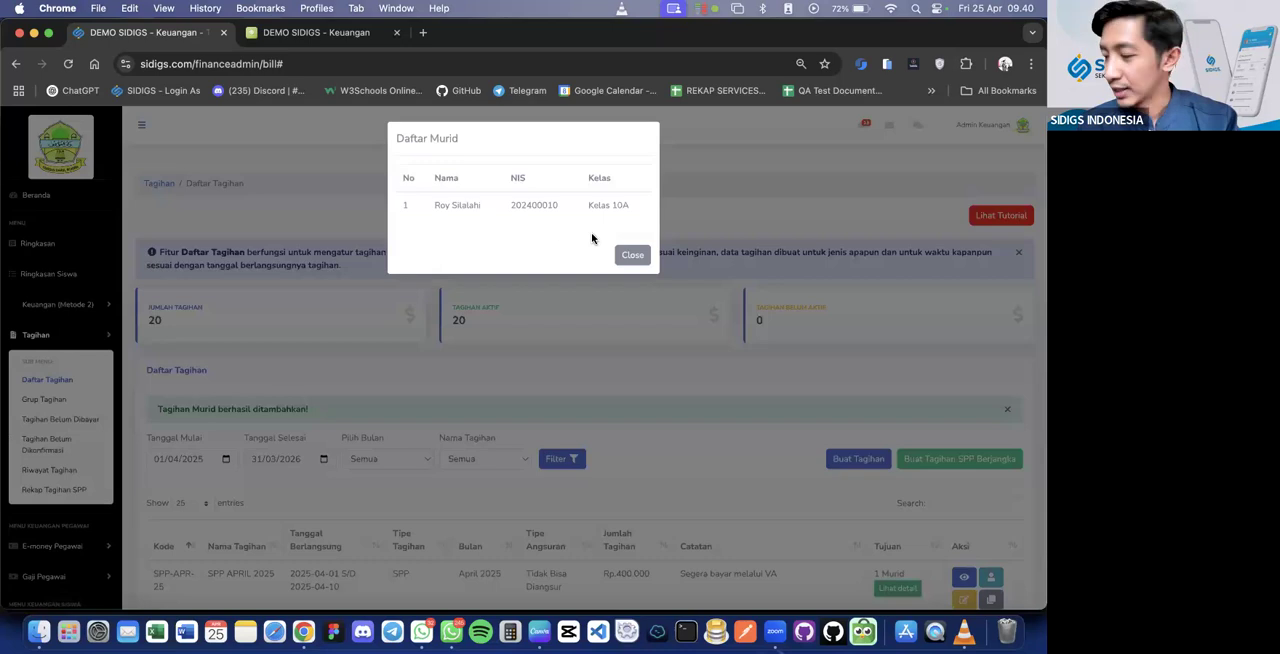
pyautogui.click(631, 254)
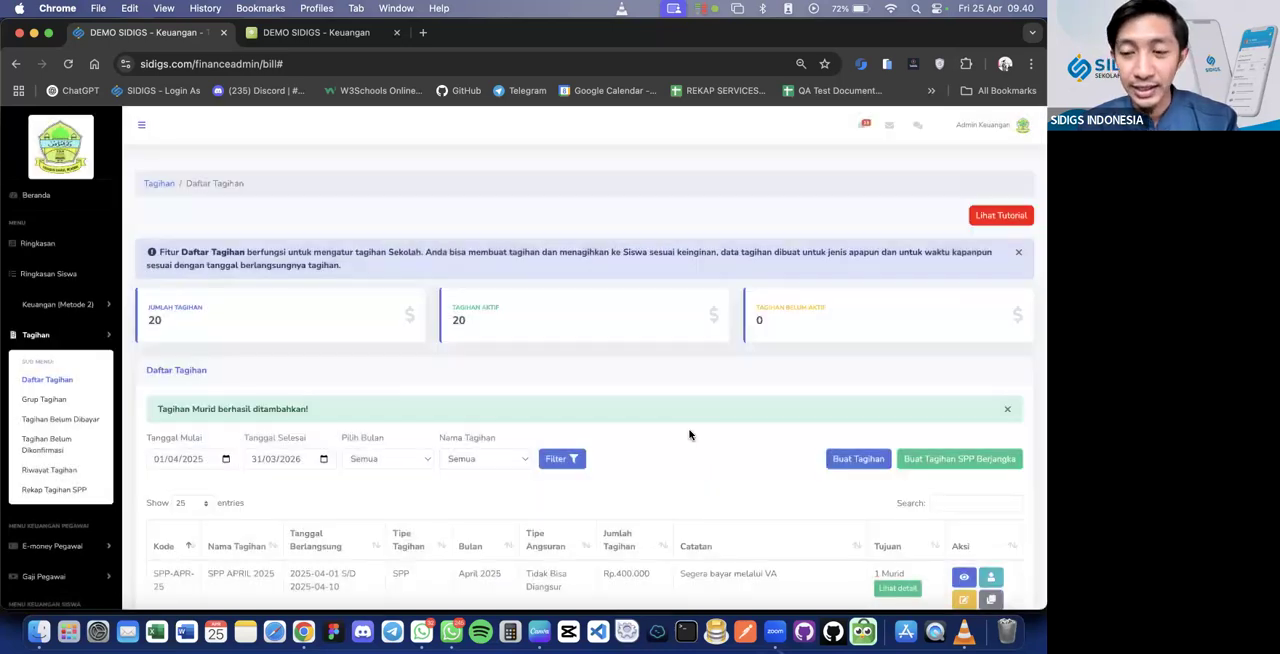
# Examine the start and due dates of the Rp.500.000 SPP APRIL 2025 bill in Daftar Tagihan
pyautogui.scroll(-3, 689, 434)
pyautogui.click(689, 434)
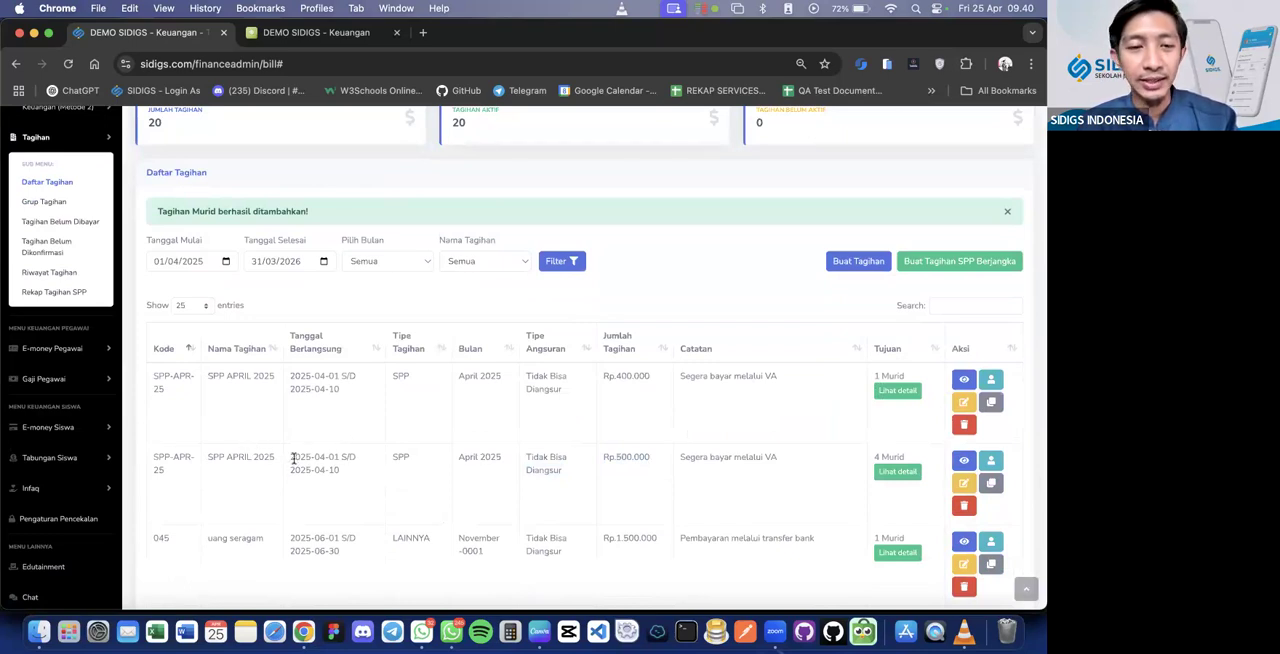
pyautogui.moveTo(289, 459); pyautogui.dragTo(335, 467)
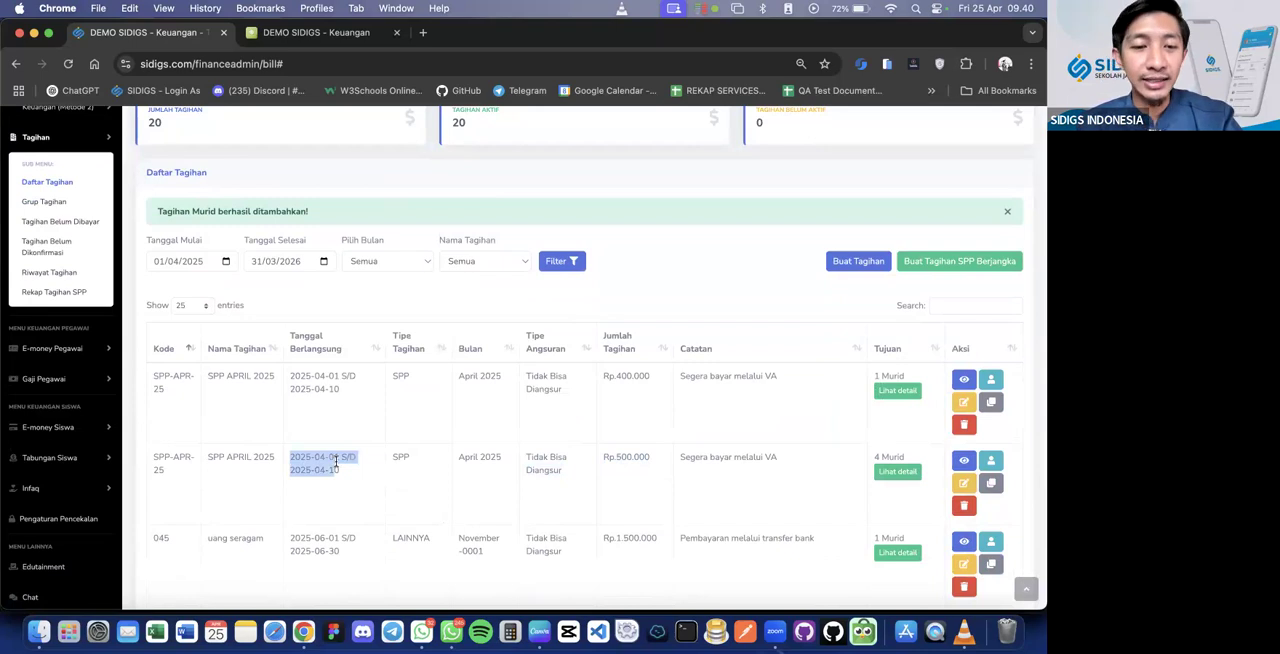
pyautogui.click(333, 471)
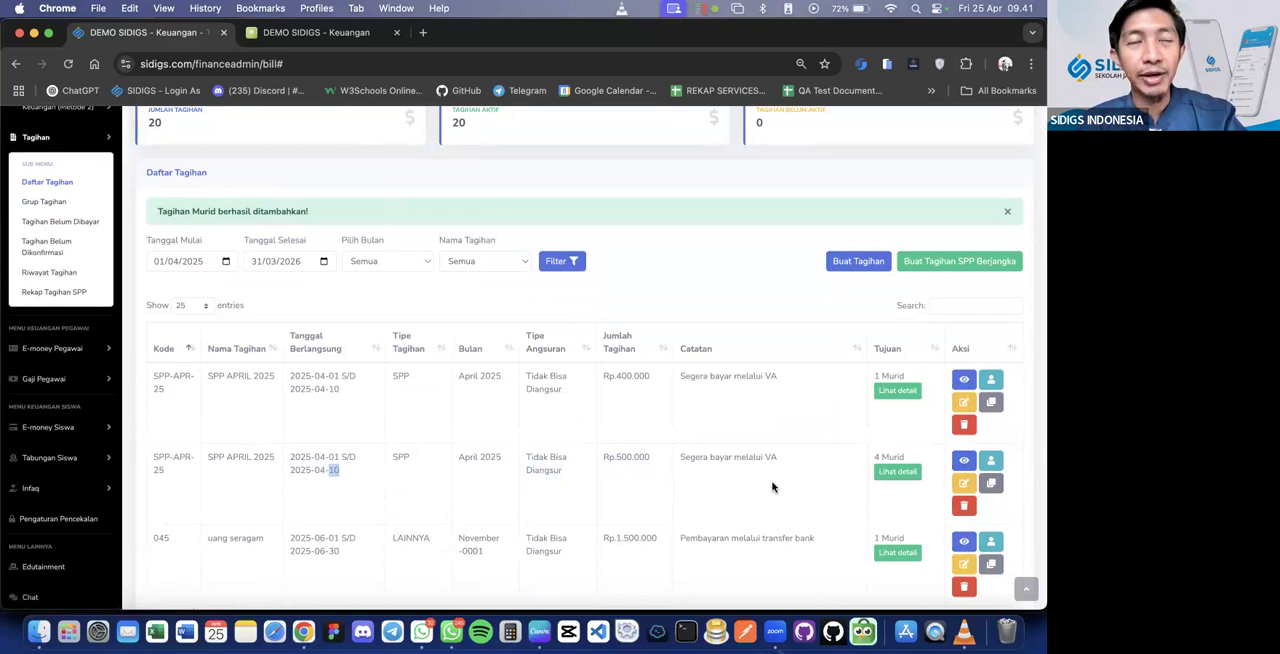
# Duplicate the Rp.500.000 SPP APRIL 2025 bill with the code SPP-MEI-25 and the name SPP MEI 2025
pyautogui.click(991, 486)
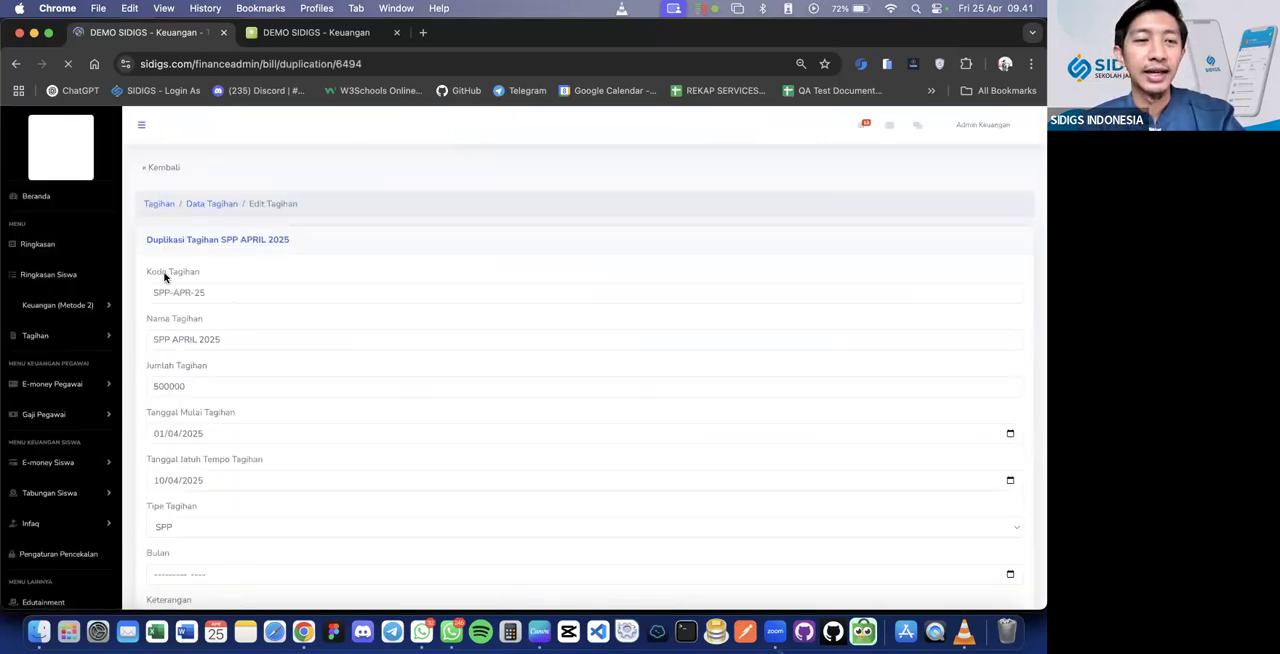
pyautogui.doubleClick(186, 291)
pyautogui.write('MEI')
pyautogui.doubleClick(181, 337)
pyautogui.write('MEI')
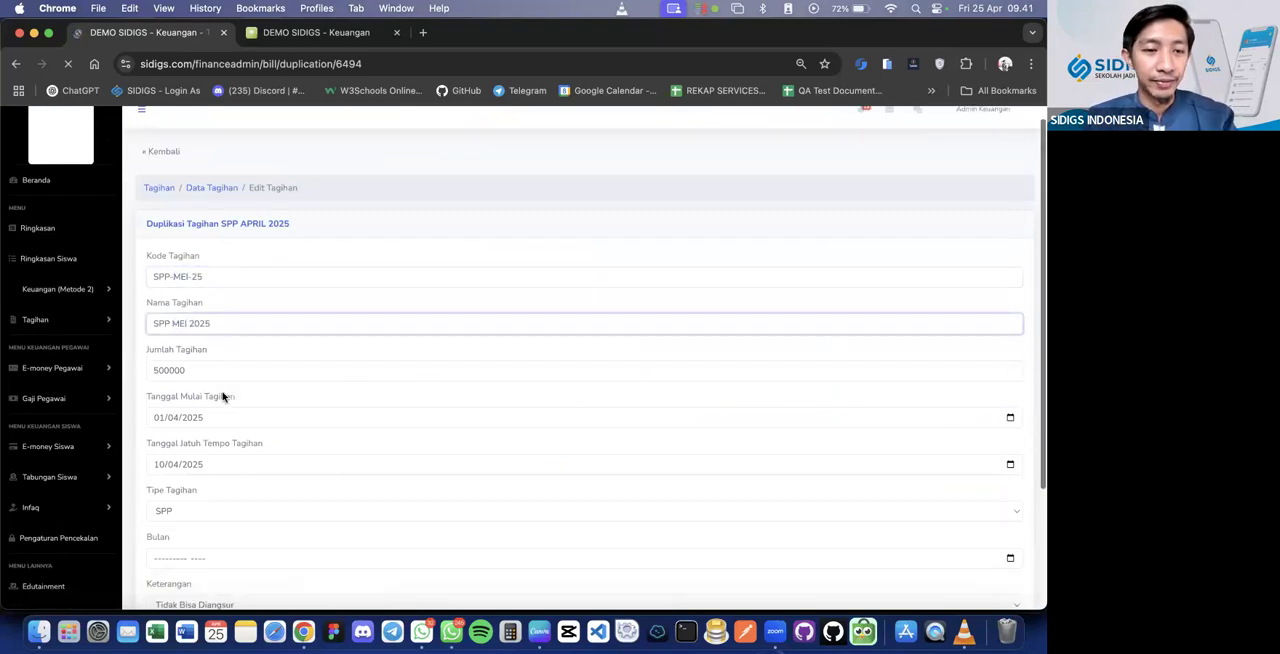
# Set the duplicate bill's start date to 01/05/2025 and its due date to 10/05/2025
pyautogui.scroll(-2, 215, 390)
pyautogui.click(172, 337)
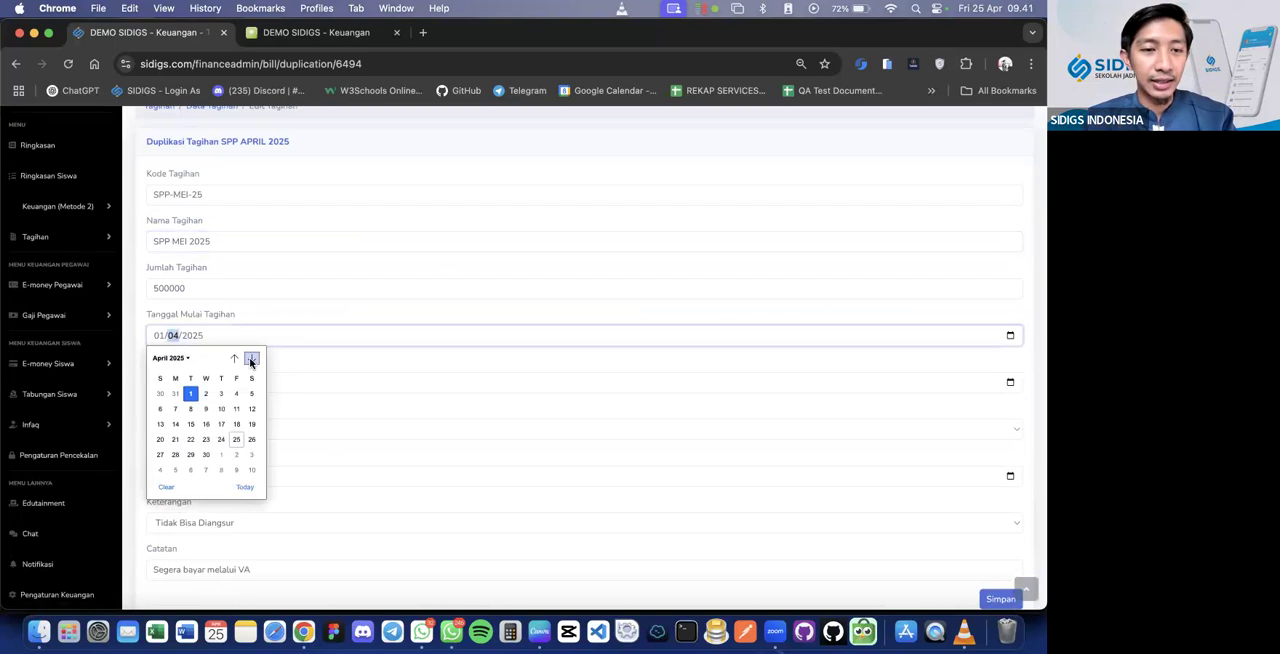
pyautogui.click(167, 338)
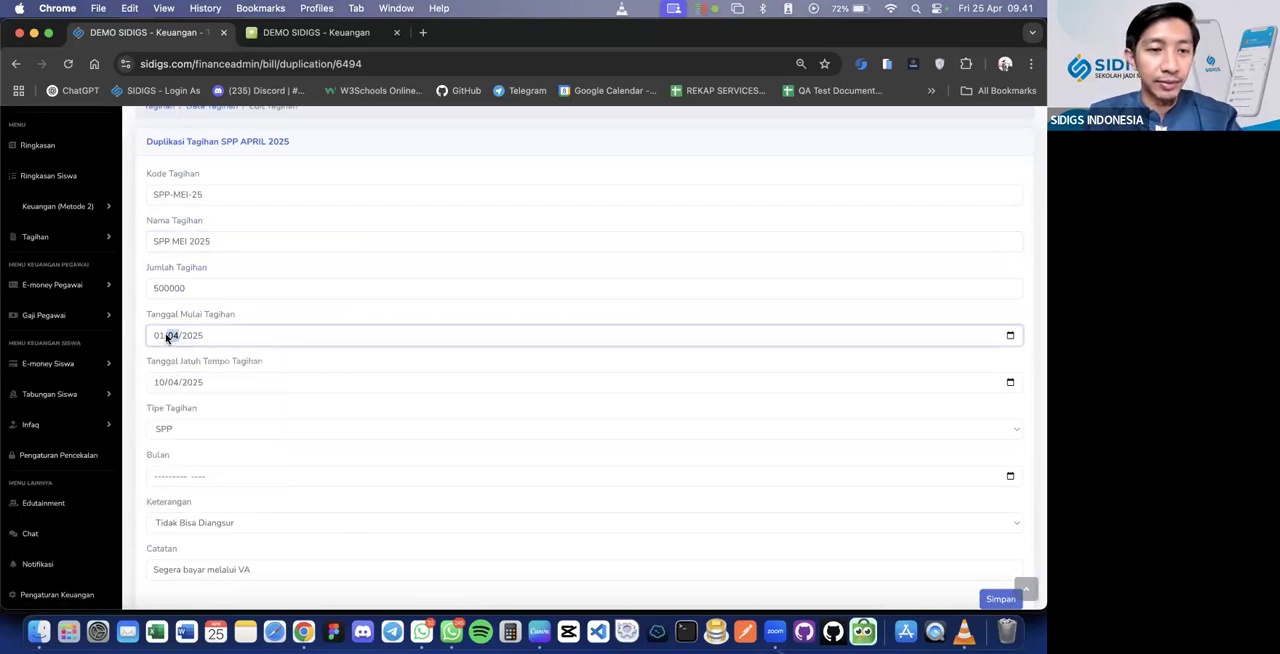
pyautogui.write('05')
pyautogui.click(175, 383)
pyautogui.write('05')
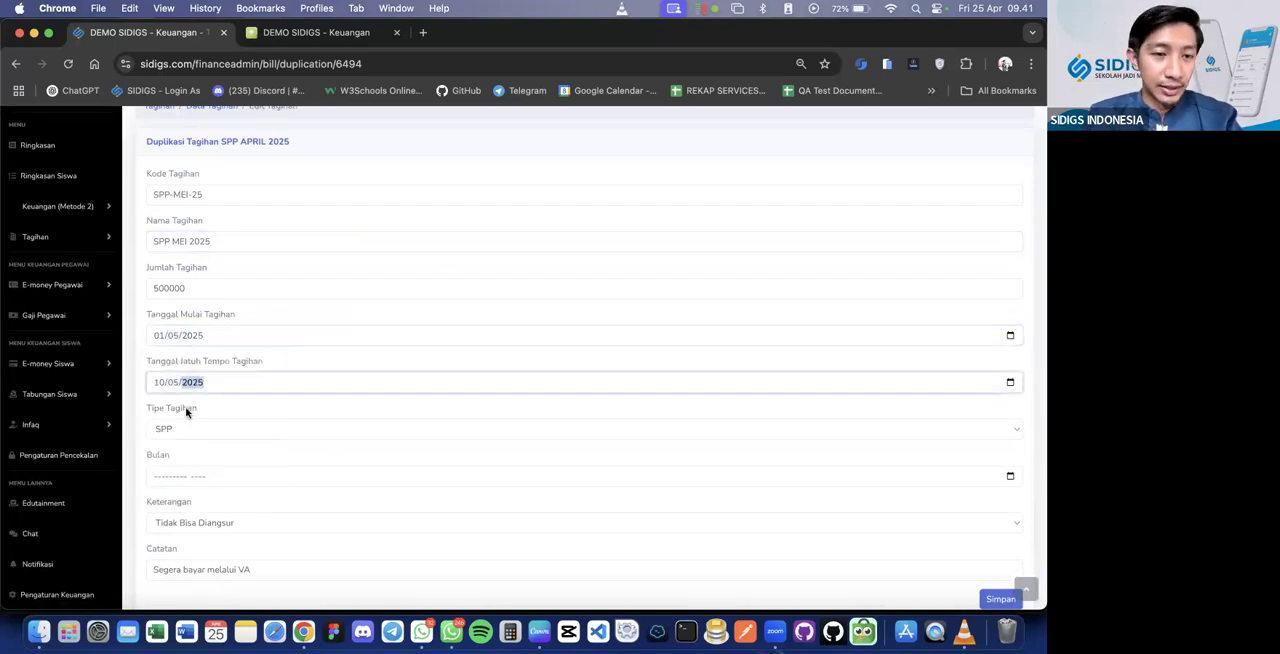
# Set the duplicate bill's Bulan to May 2025 and save it
pyautogui.scroll(-2, 190, 440)
pyautogui.click(186, 399)
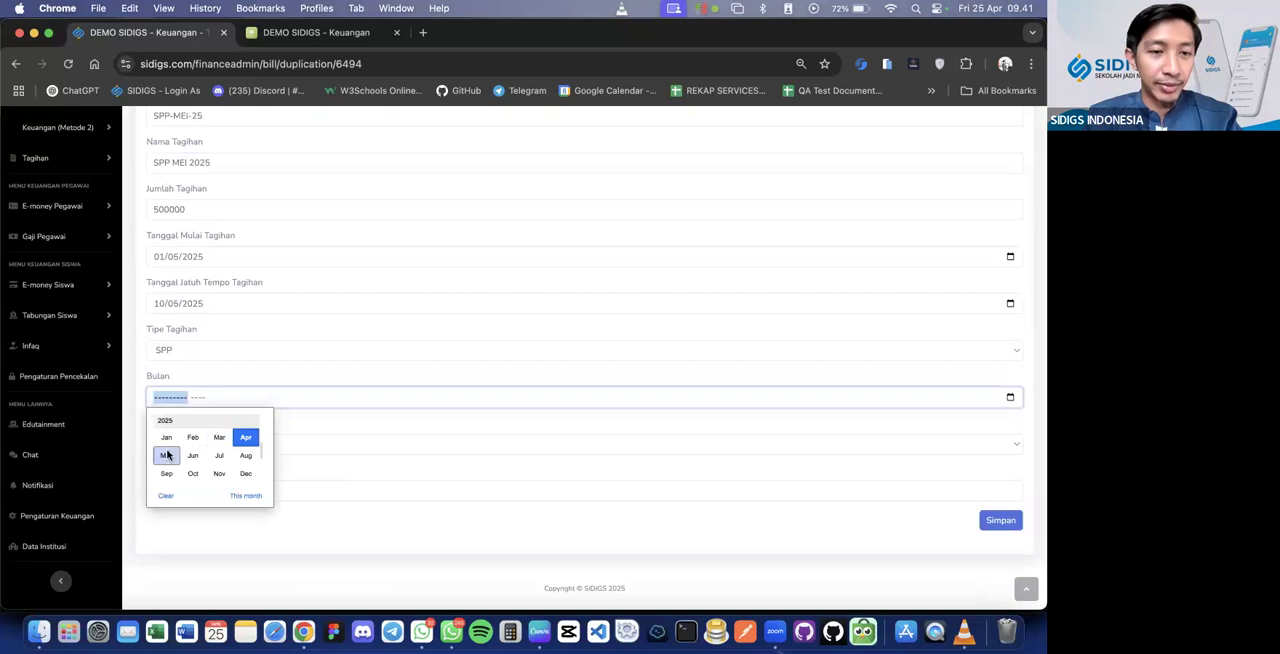
pyautogui.click(166, 451)
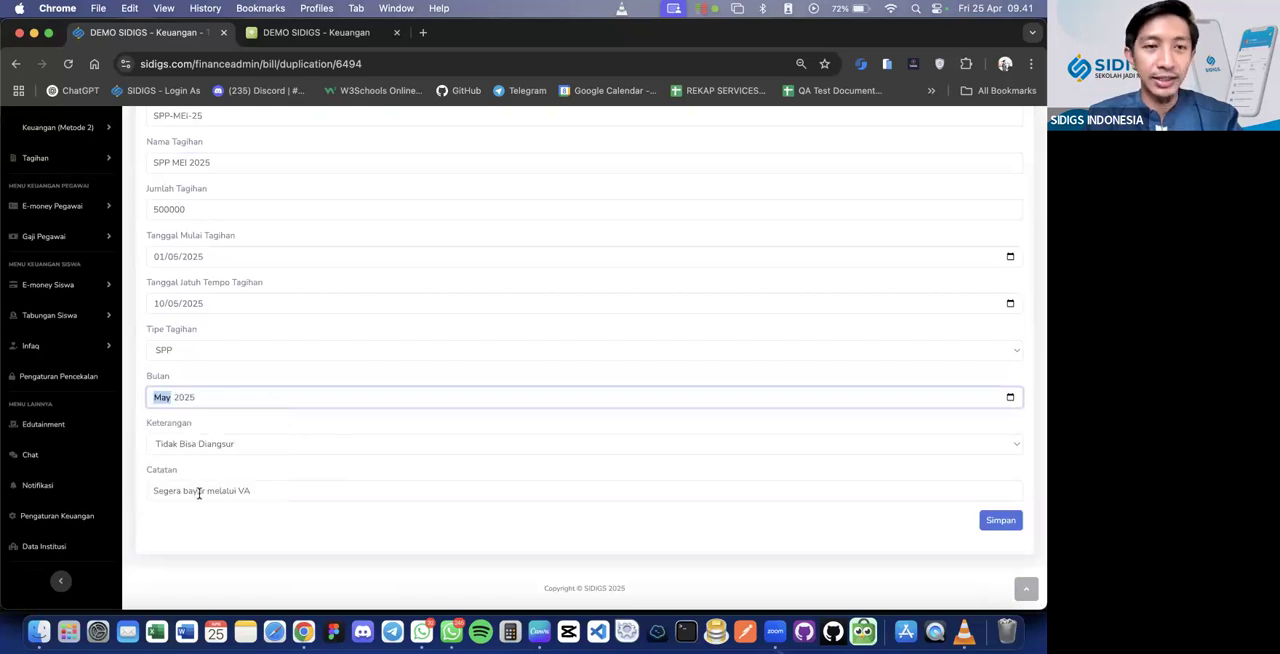
pyautogui.scroll(3, 900, 506)
pyautogui.scroll(-3, 1040, 503)
pyautogui.click(1001, 521)
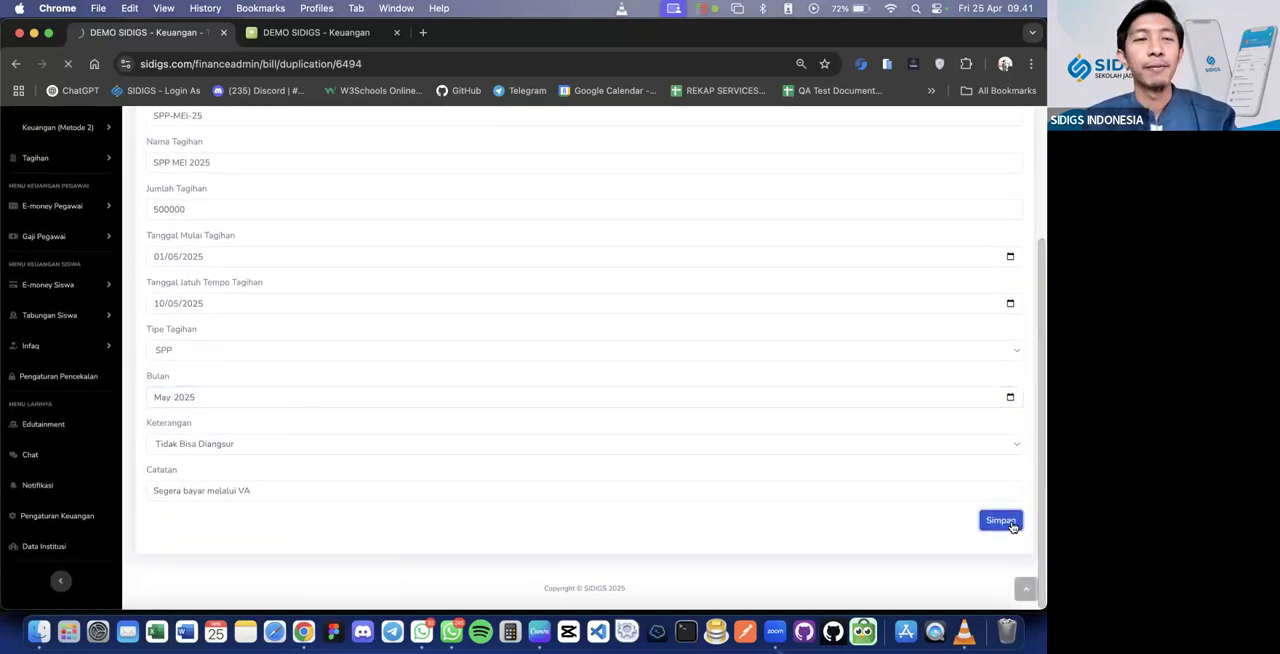
# Check the student list of the SPP MEI 2025 bill in Daftar Tagihan
pyautogui.scroll(-3, 1012, 526)
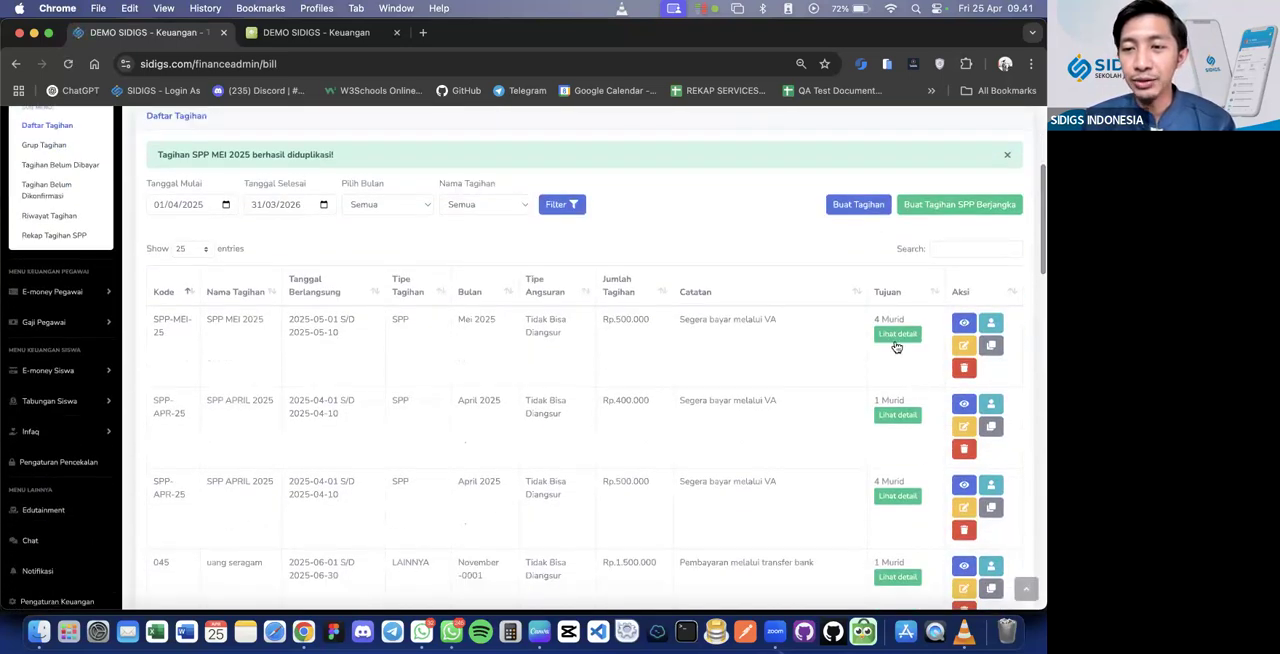
pyautogui.click(897, 337)
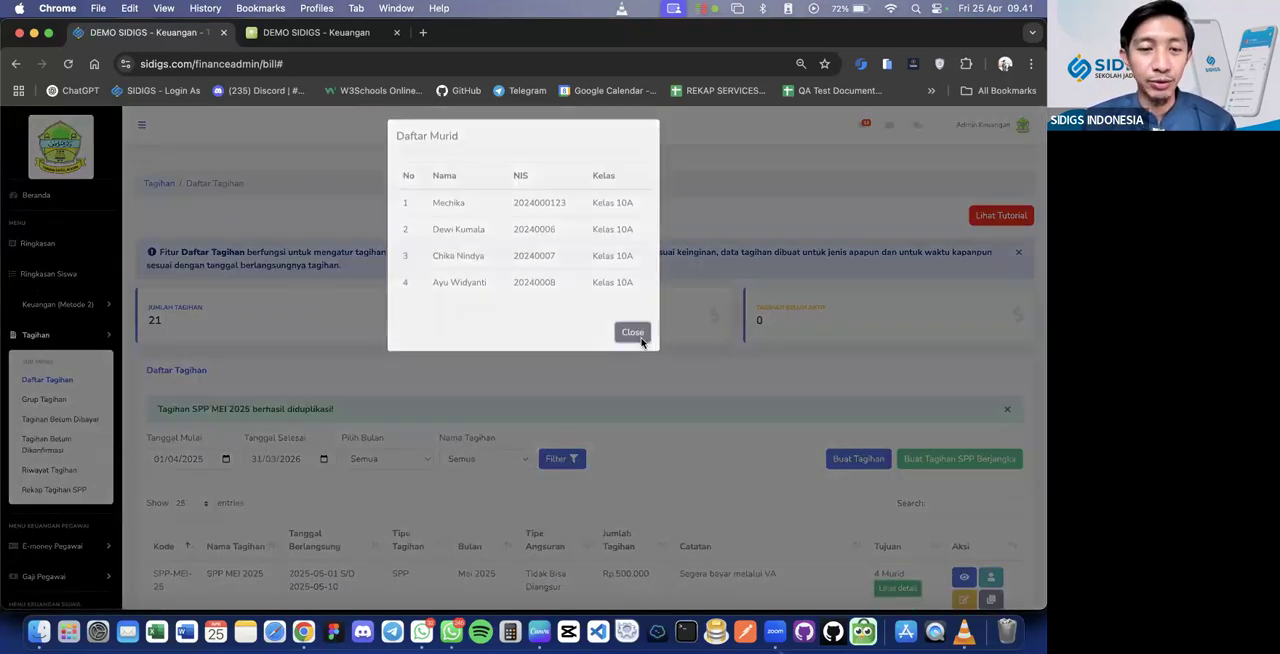
pyautogui.click(640, 340)
pyautogui.scroll(-3, 641, 343)
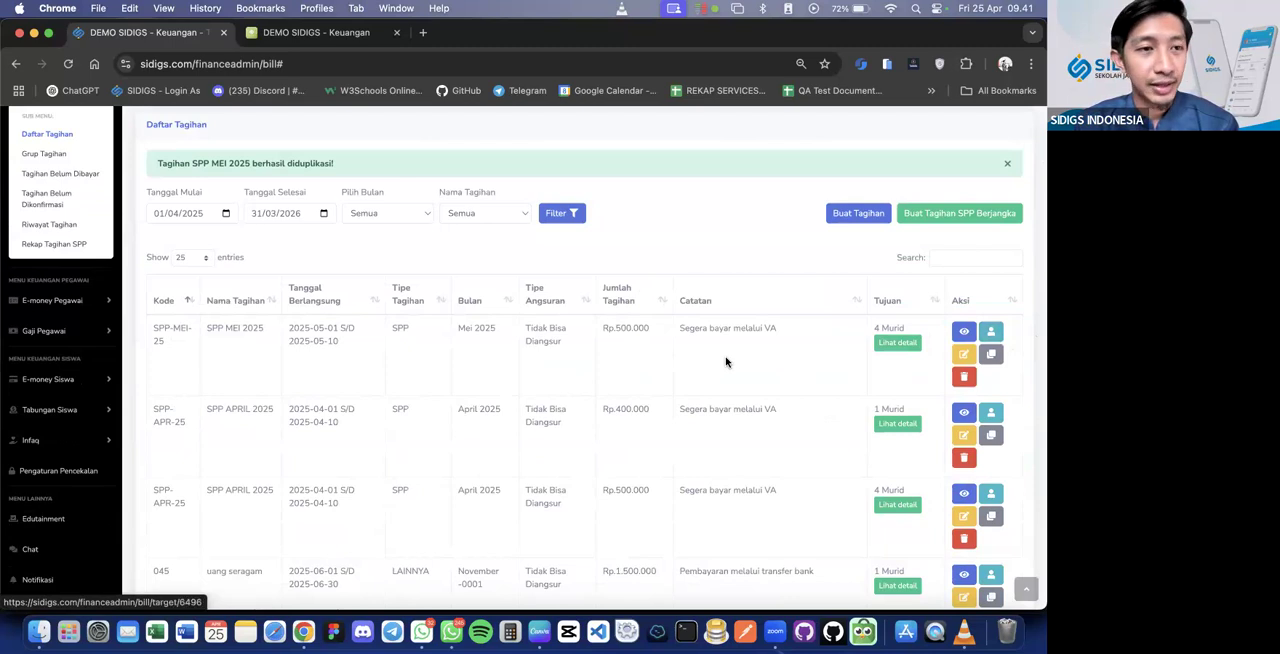
# Check the Materi Modul Keuangan Hari ini outline in the Canva presentation and return to the SIDIGS bill list in Chrome
pyautogui.scroll(1, 726, 362)
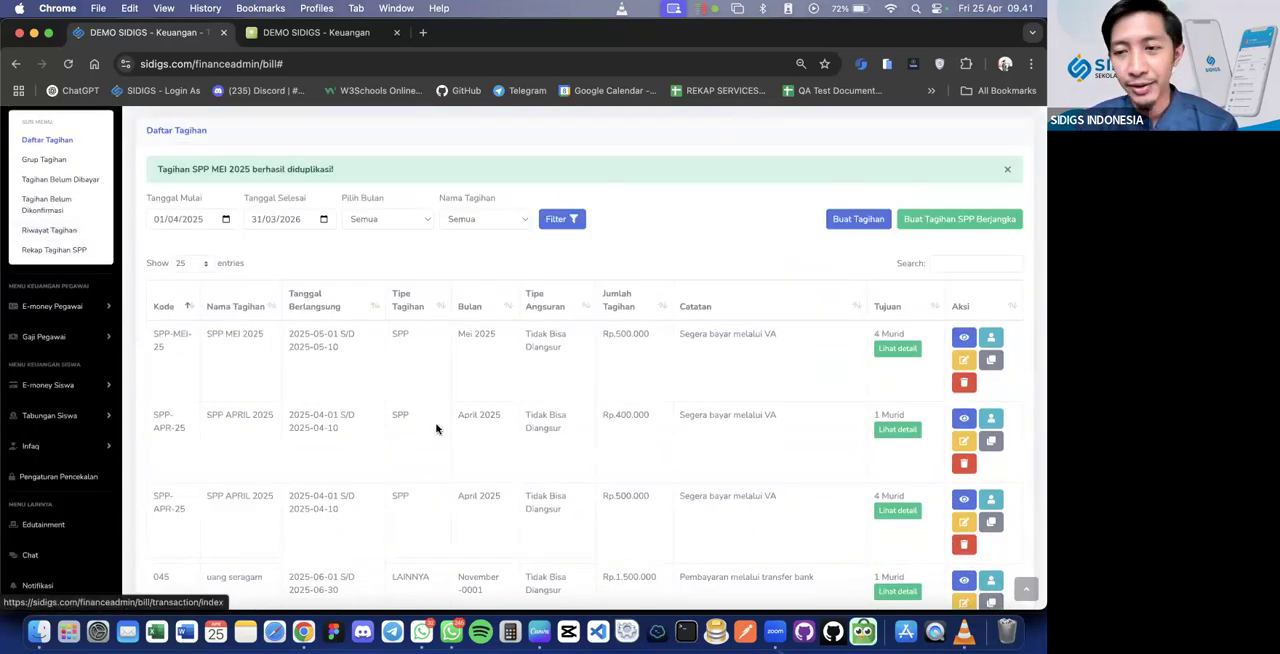
pyautogui.scroll(-3, 437, 423)
pyautogui.scroll(3, 437, 423)
pyautogui.click(539, 631)
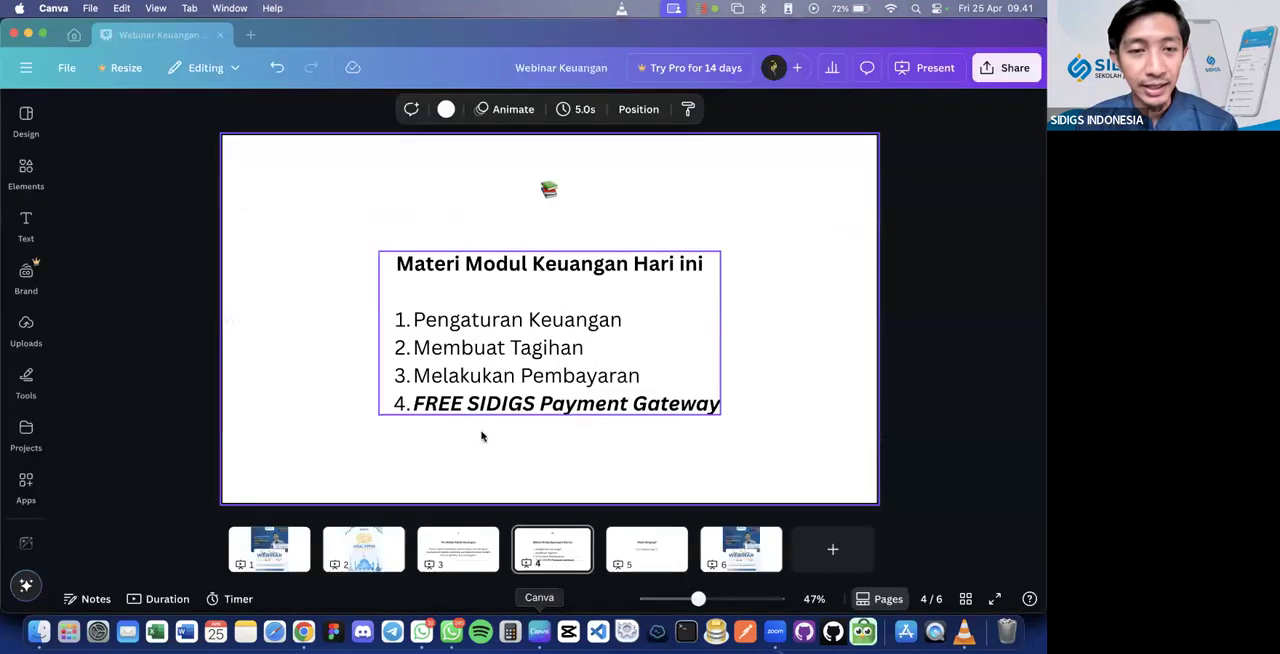
pyautogui.press('super+Tab')
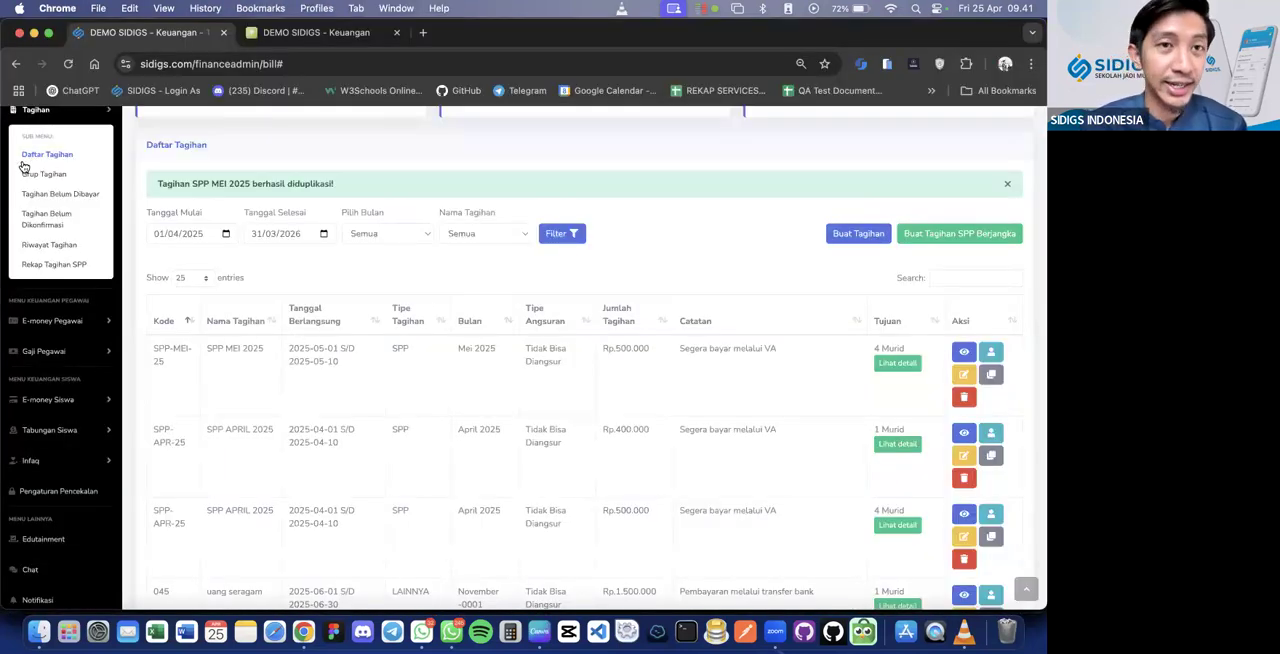
# Open the Tagihan Belum Dibayar page of the Tagihan section
pyautogui.click(35, 194)
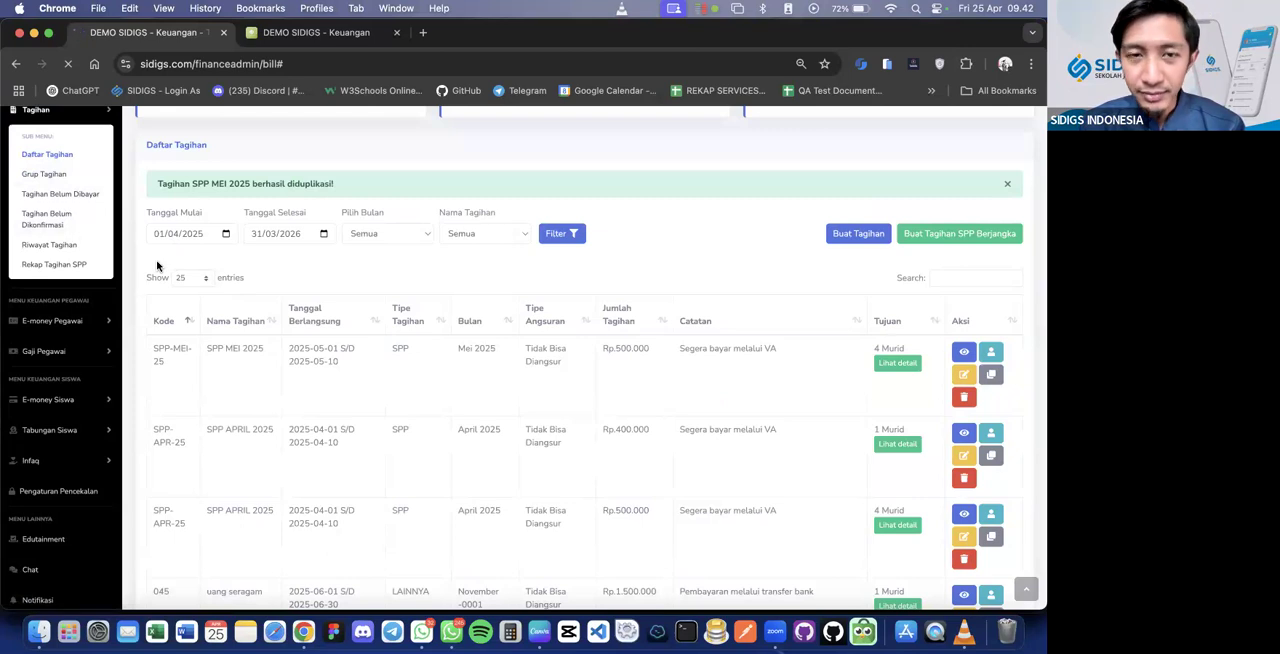
pyautogui.click(57, 218)
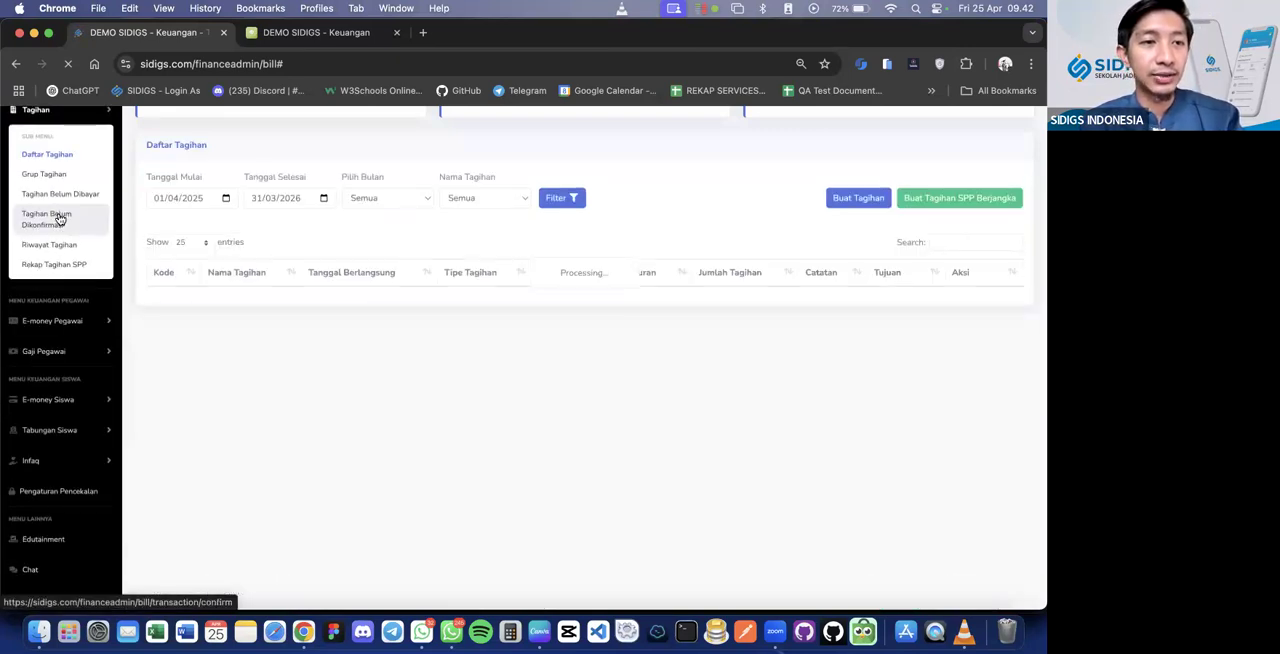
pyautogui.scroll(-3, 68, 358)
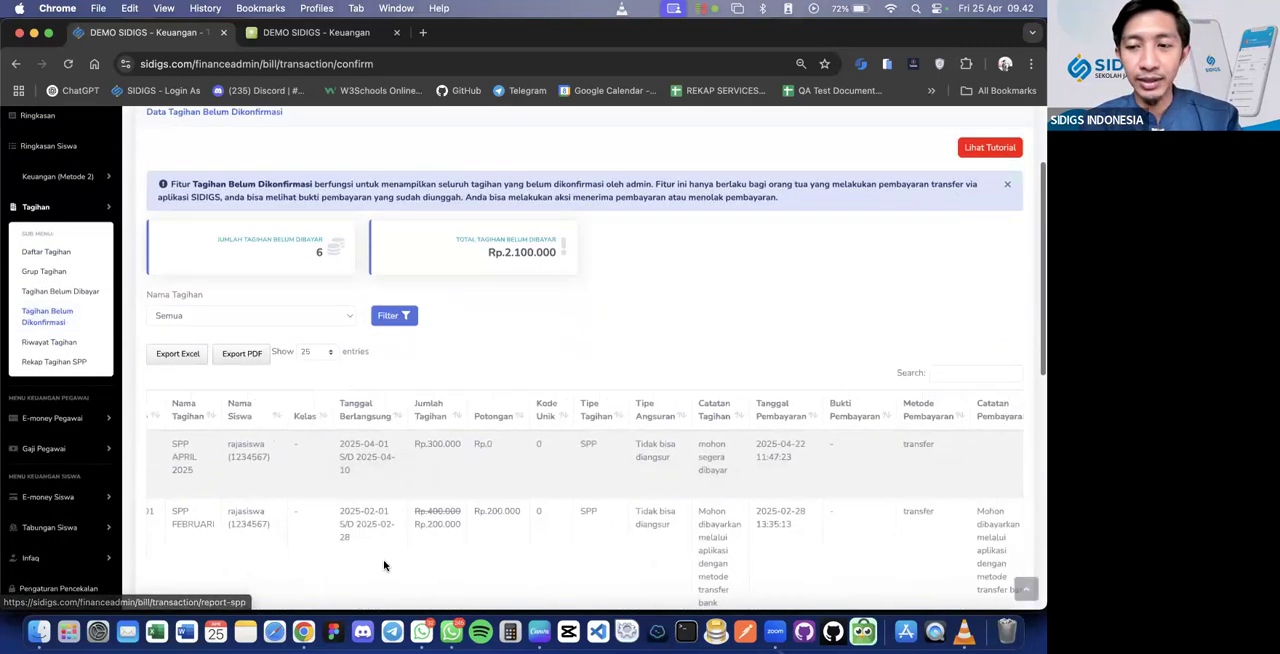
pyautogui.click(82, 286)
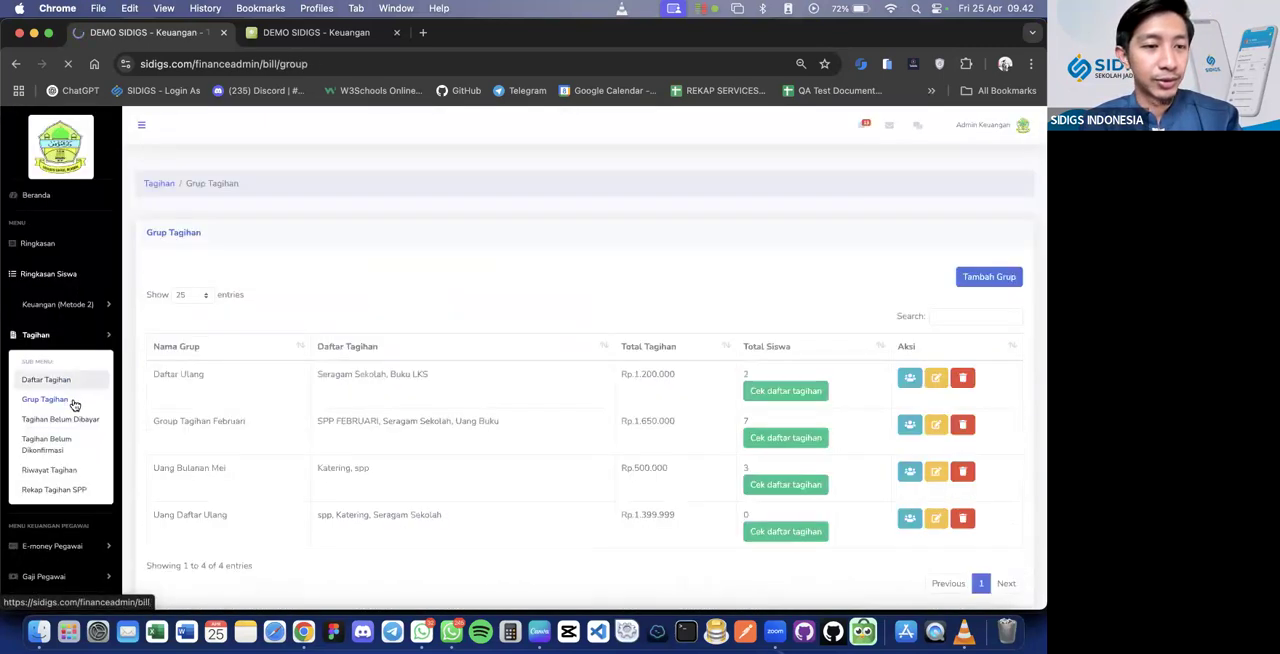
pyautogui.click(74, 416)
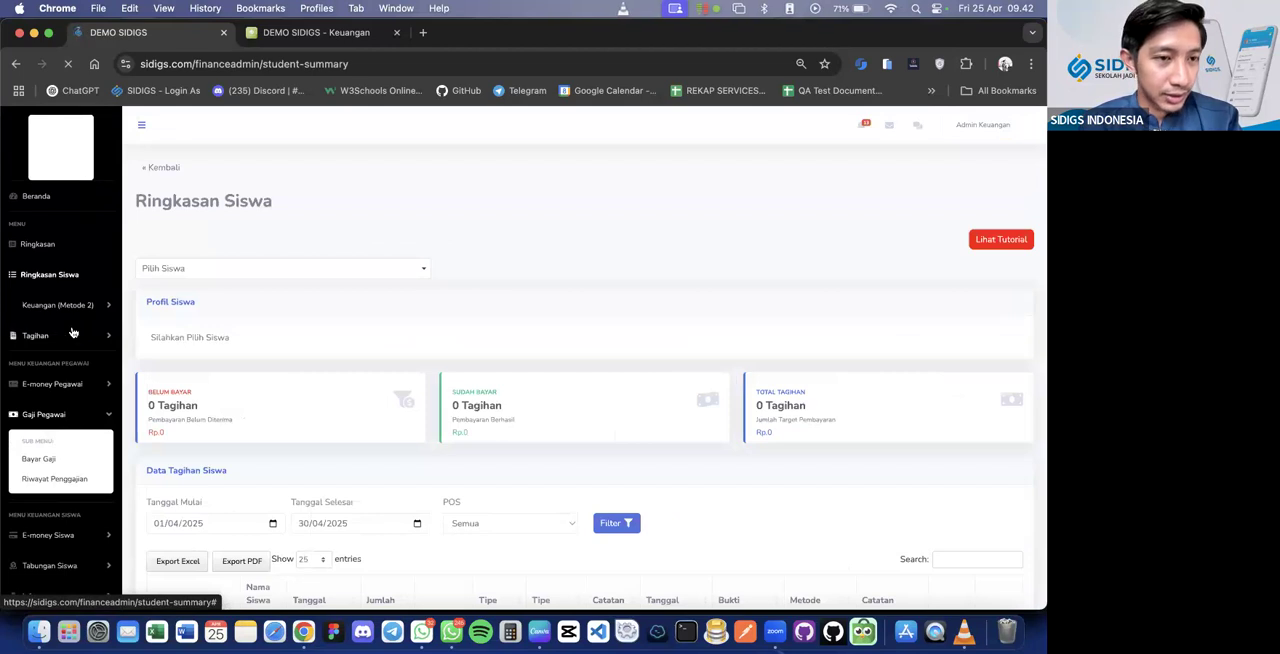
pyautogui.click(68, 307)
pyautogui.click(70, 308)
pyautogui.click(40, 335)
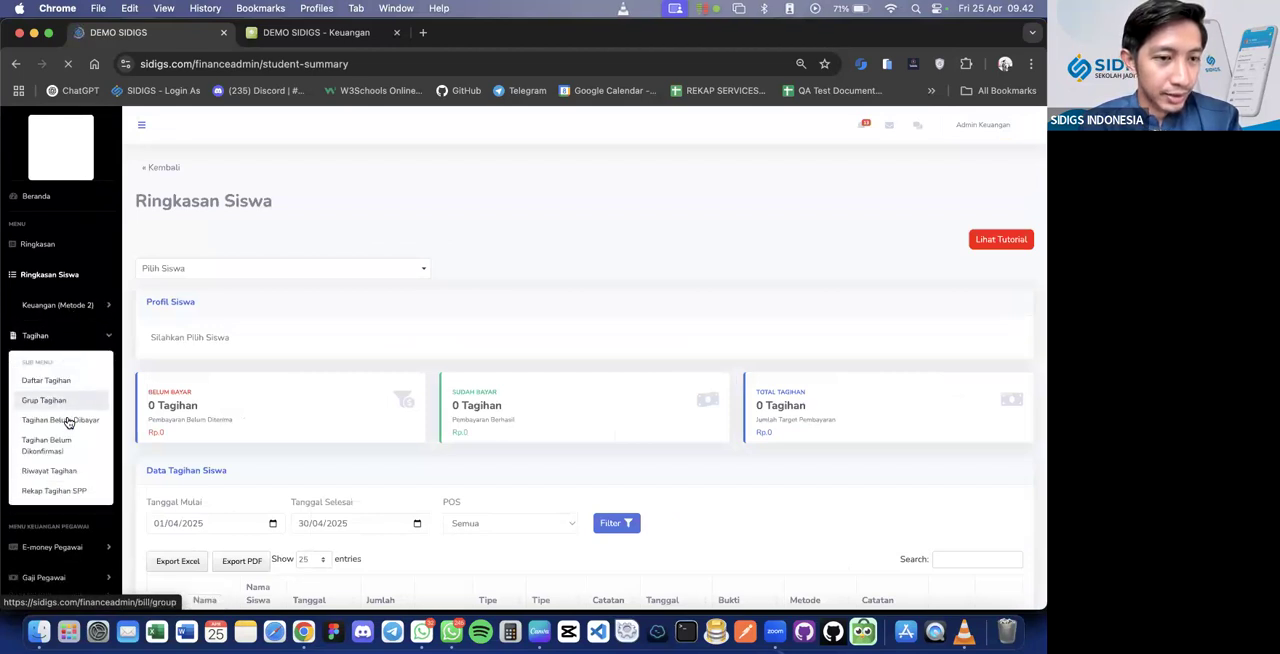
pyautogui.click(68, 421)
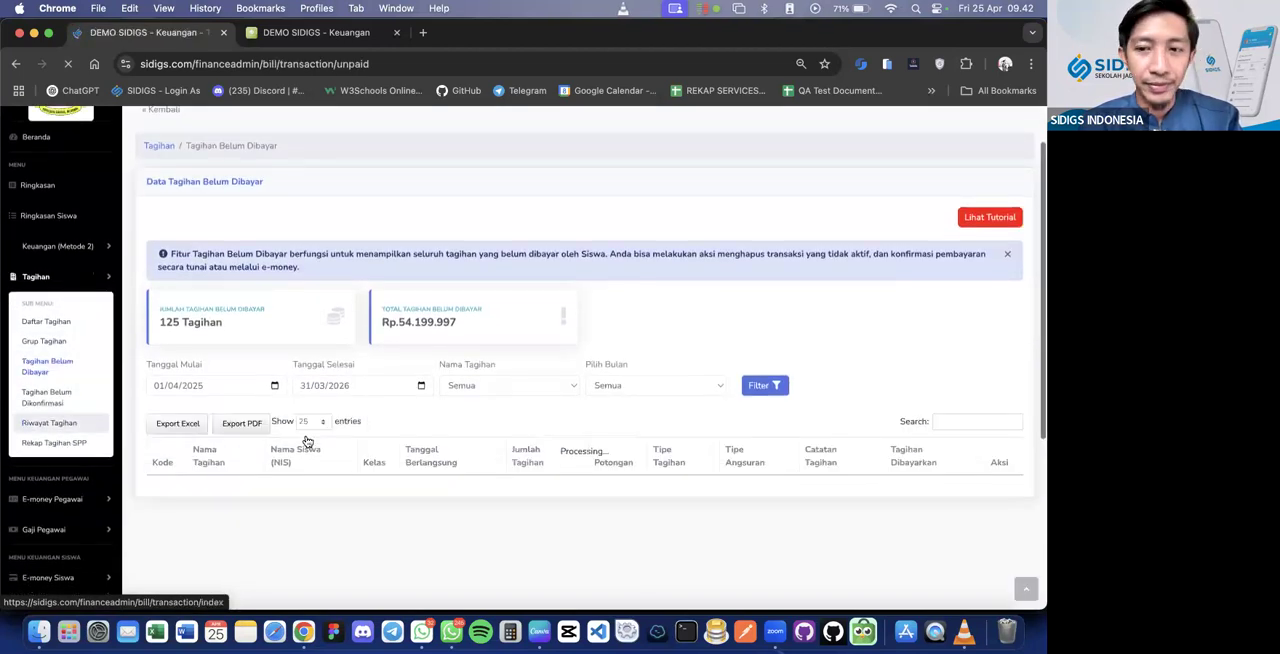
# Look over the unpaid bills and filter them by the bill name SPP MEI 2025
pyautogui.scroll(-5, 300, 435)
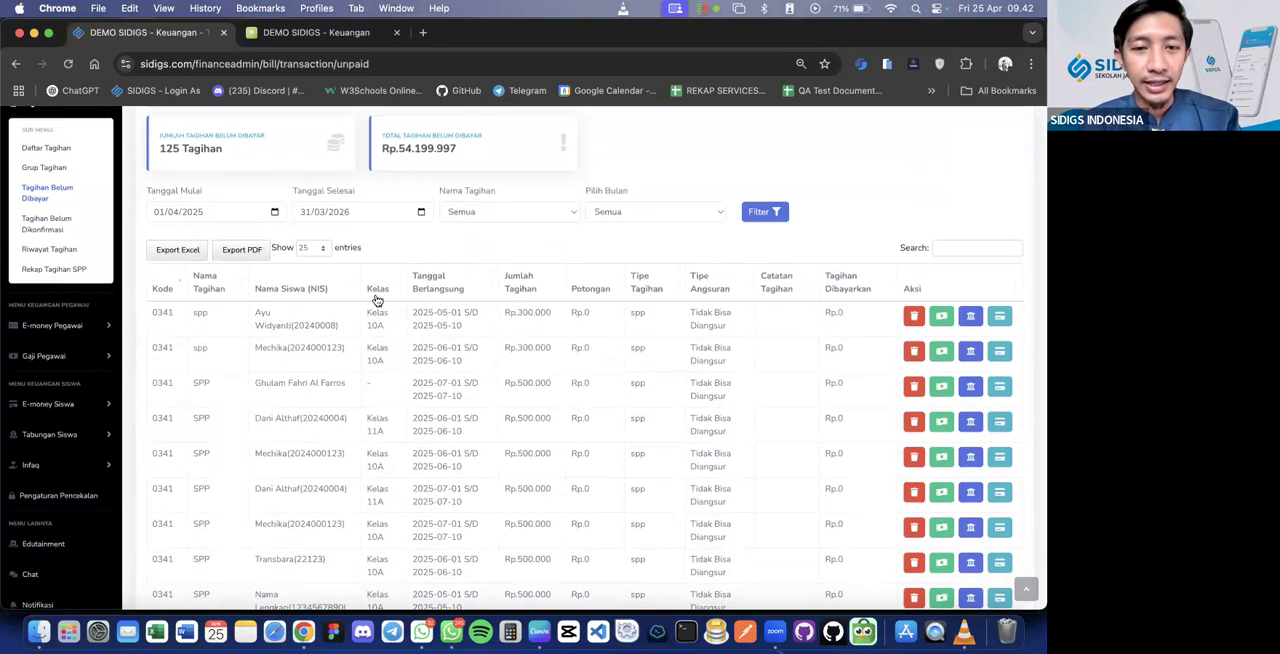
pyautogui.scroll(-4, 508, 414)
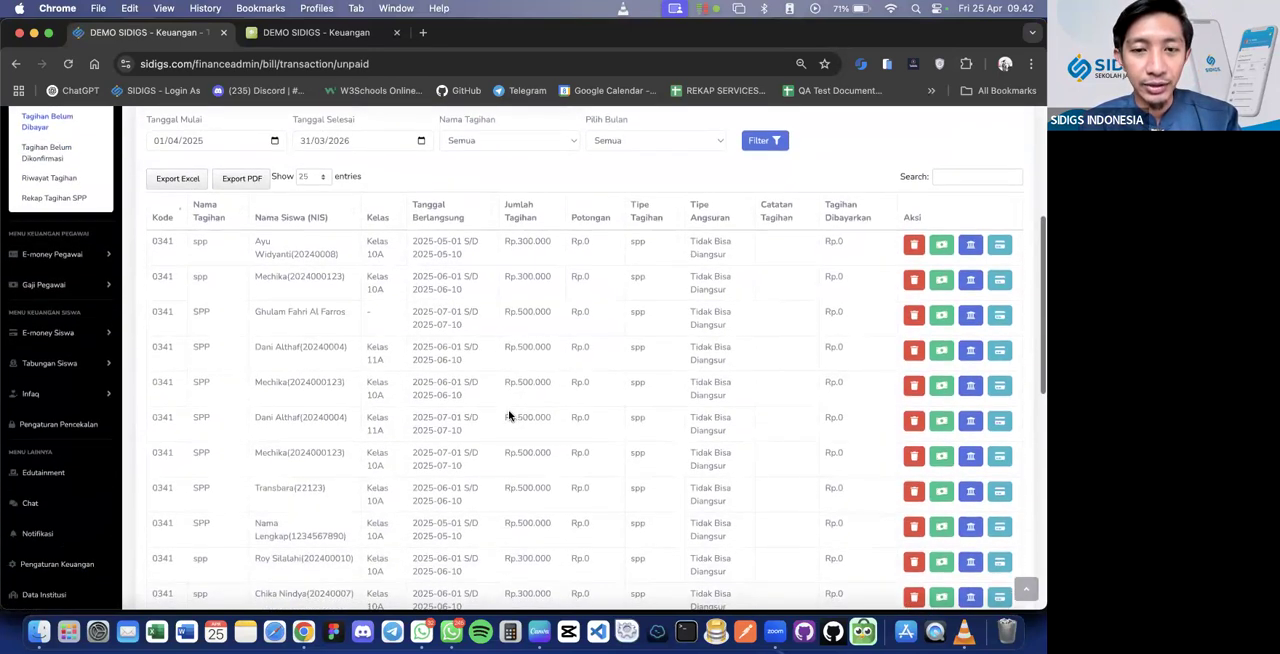
pyautogui.scroll(5, 503, 289)
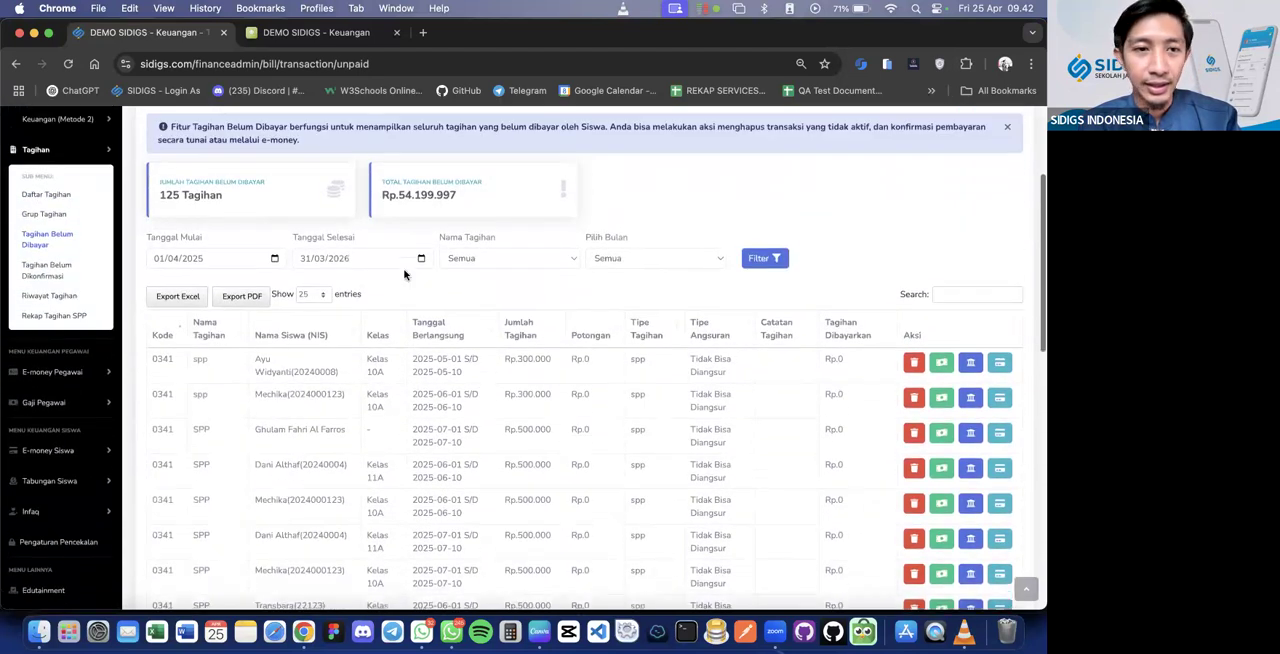
pyautogui.scroll(1, 297, 243)
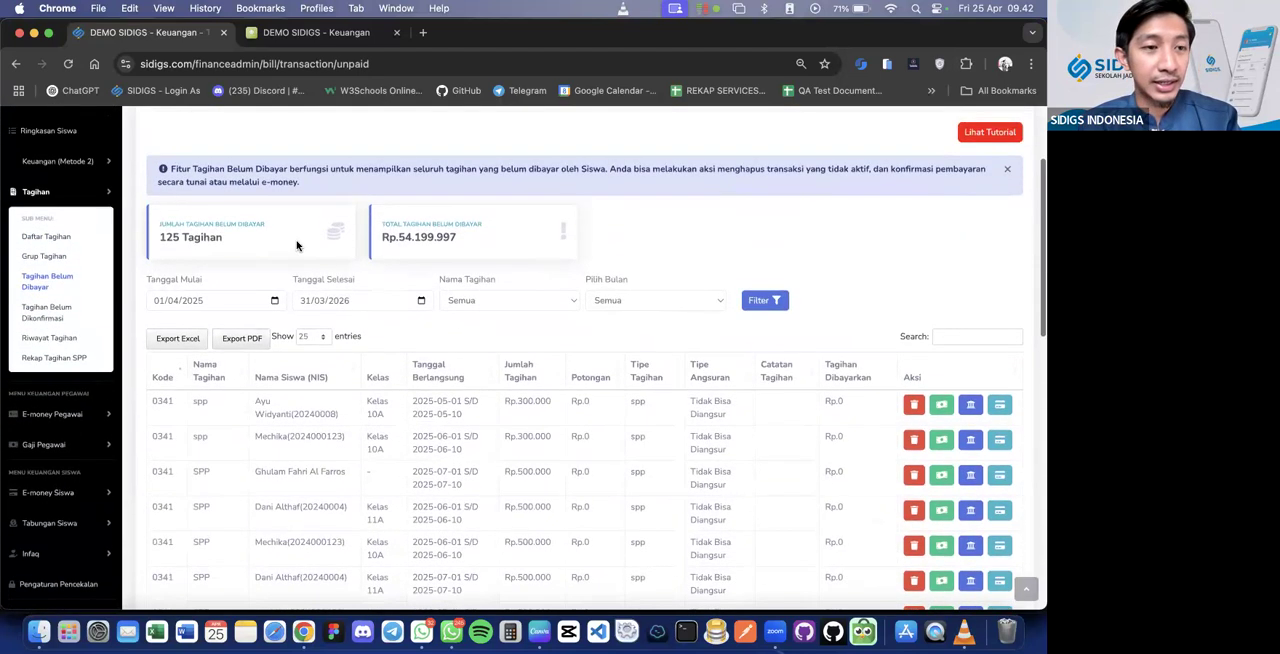
pyautogui.click(569, 300)
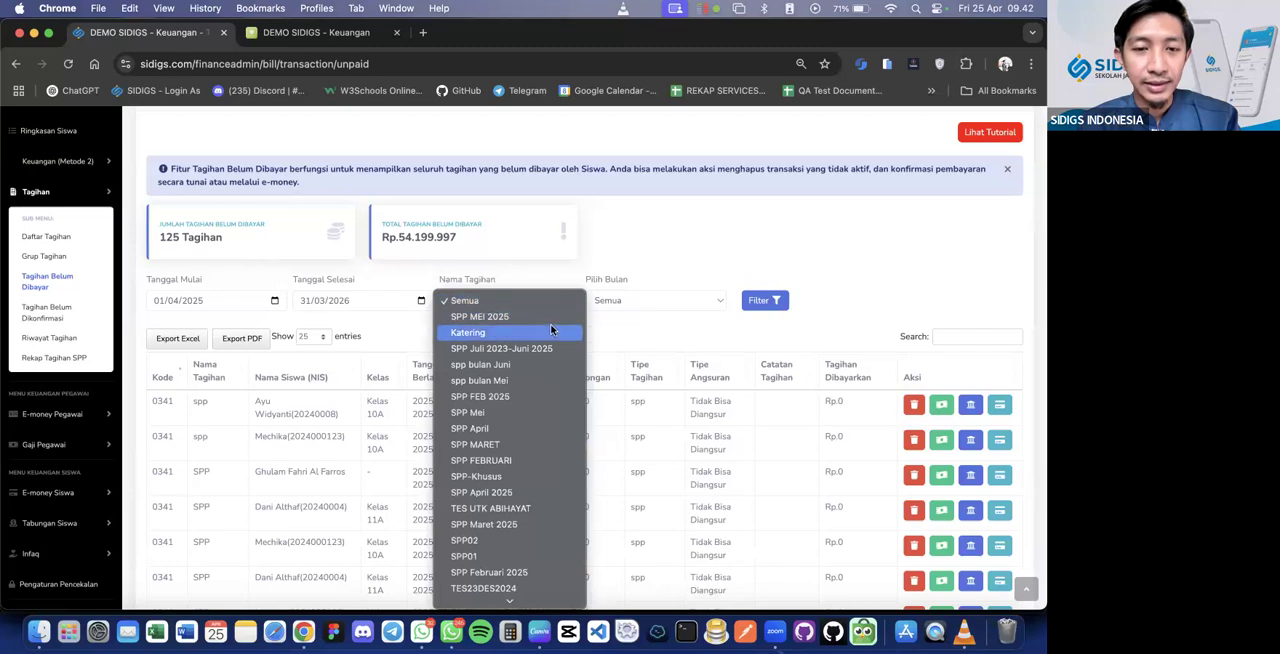
pyautogui.moveTo(508, 620)
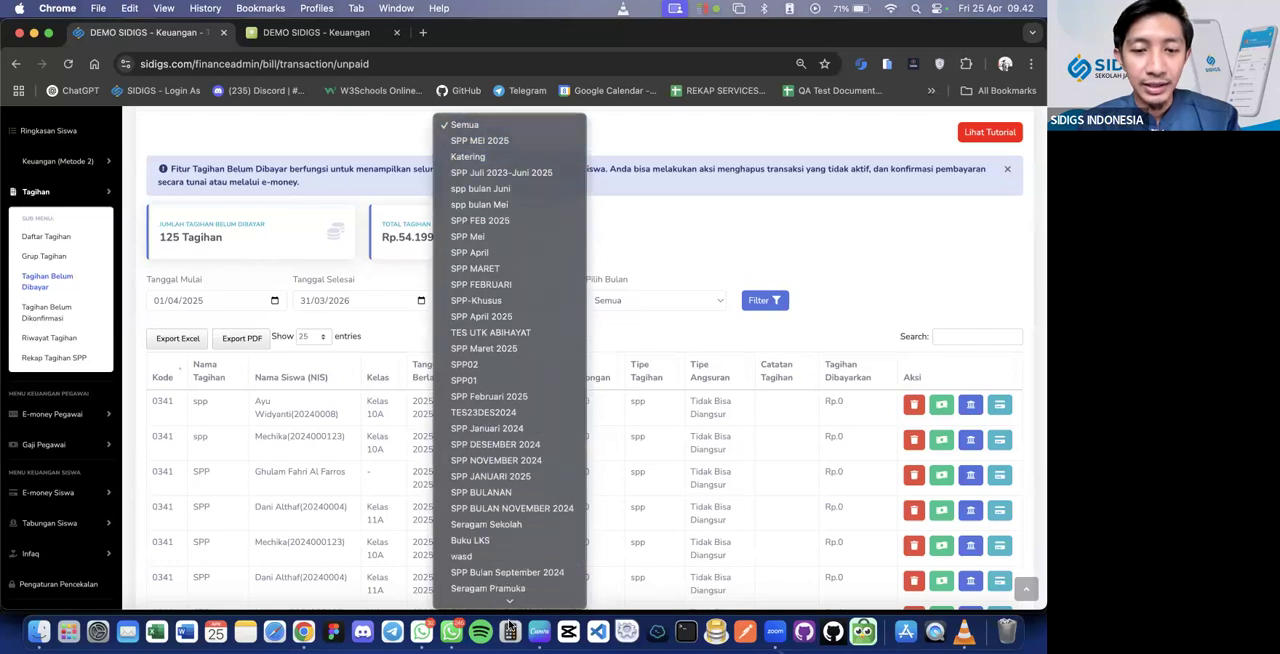
pyautogui.moveTo(518, 7)
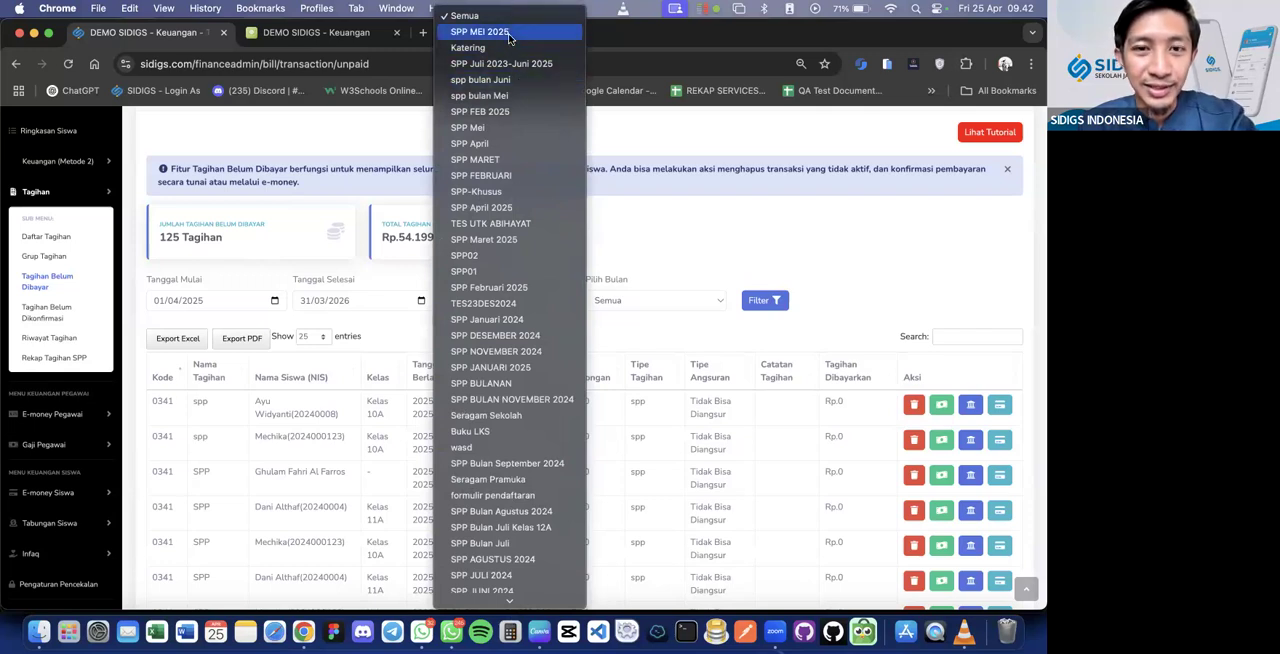
pyautogui.click(508, 33)
pyautogui.click(745, 302)
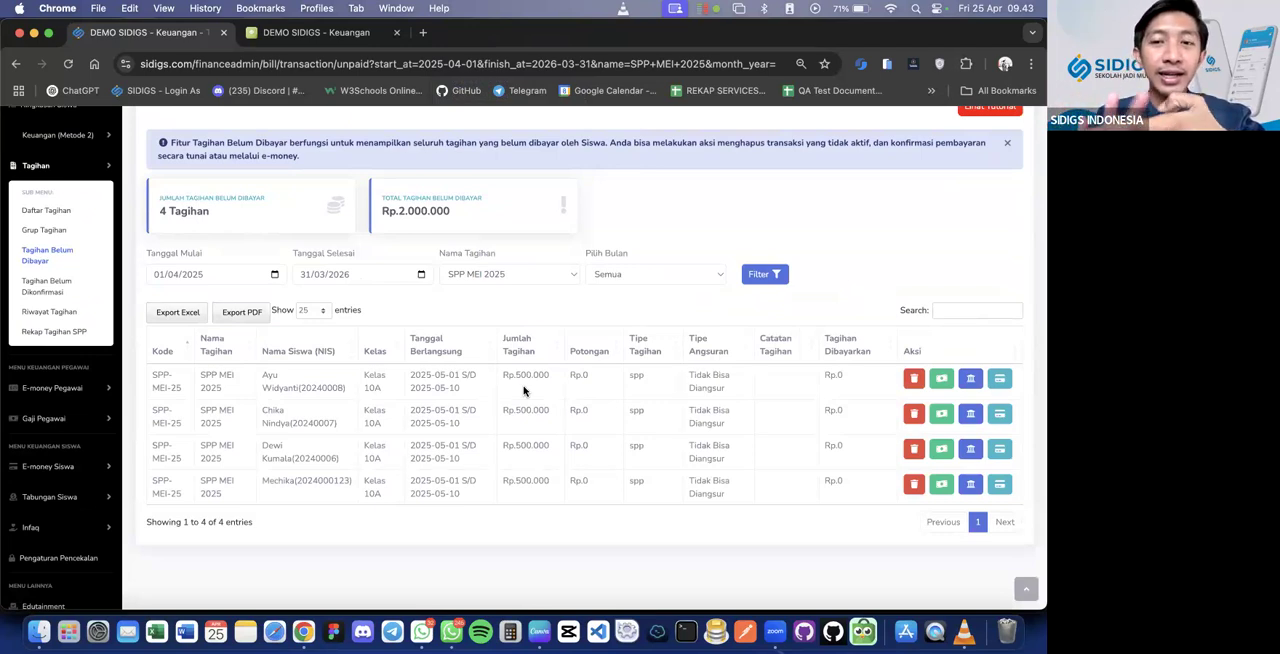
# Record a cash payment of 500000 for the first listed student's SPP MEI 2025 bill and check the unpaid bill count
pyautogui.click(937, 377)
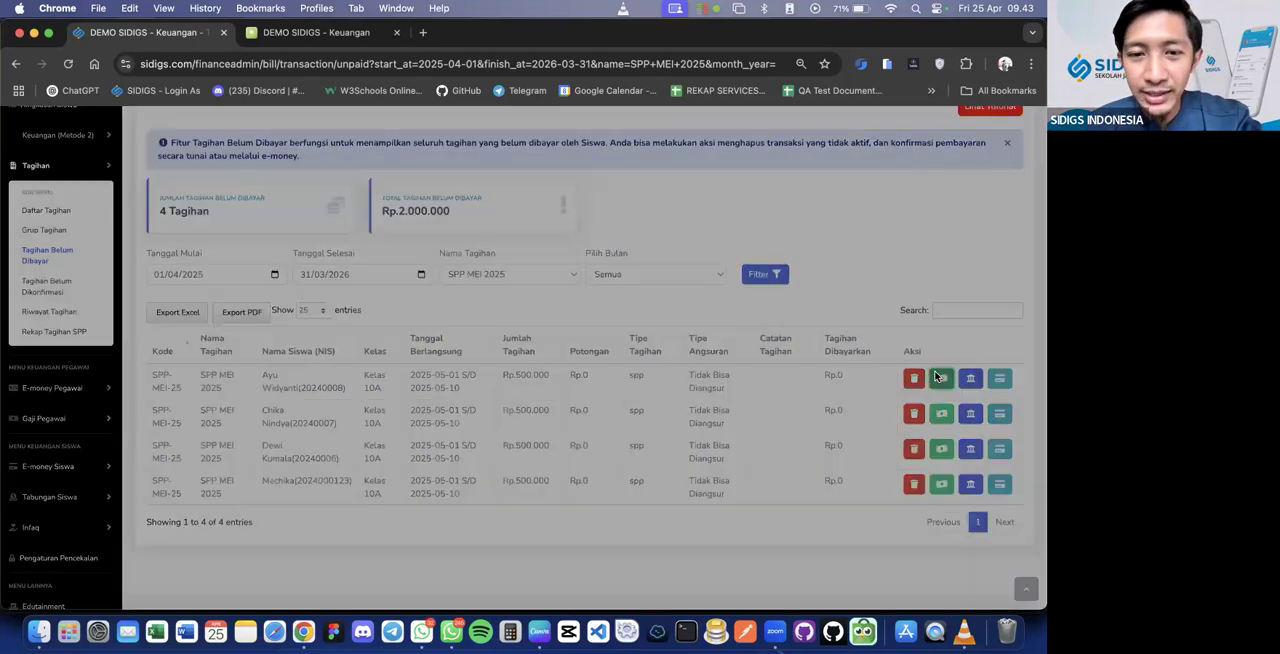
pyautogui.moveTo(374, 290); pyautogui.dragTo(308, 296)
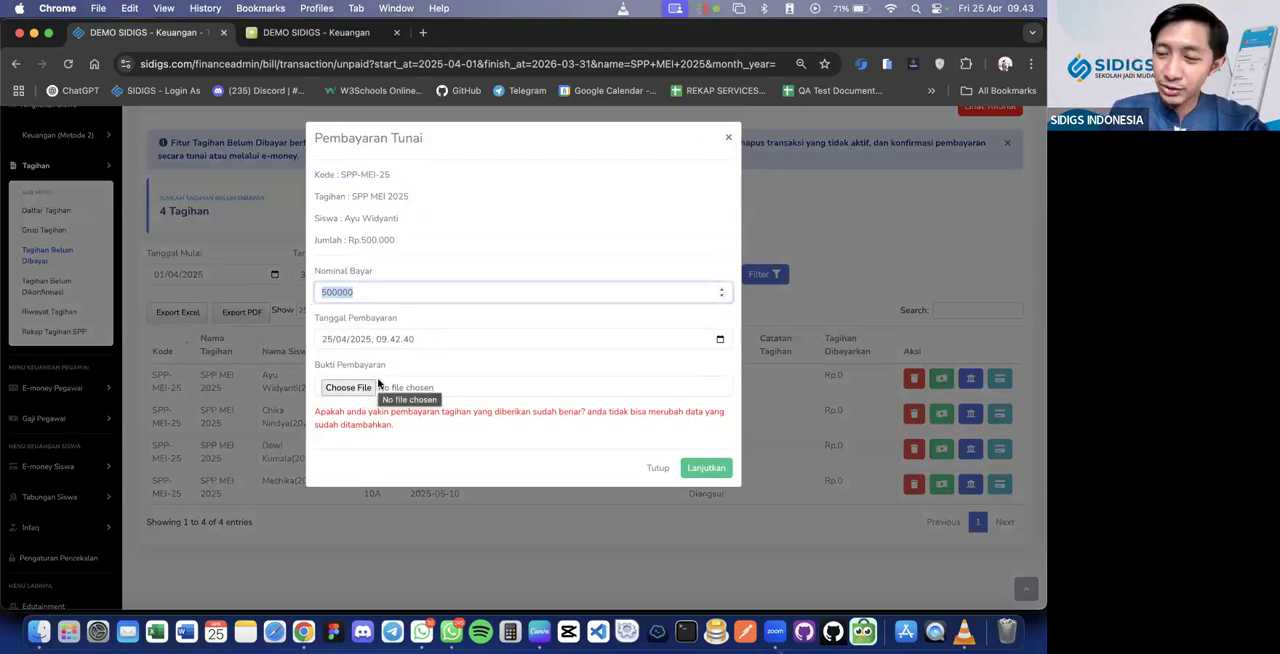
pyautogui.click(721, 467)
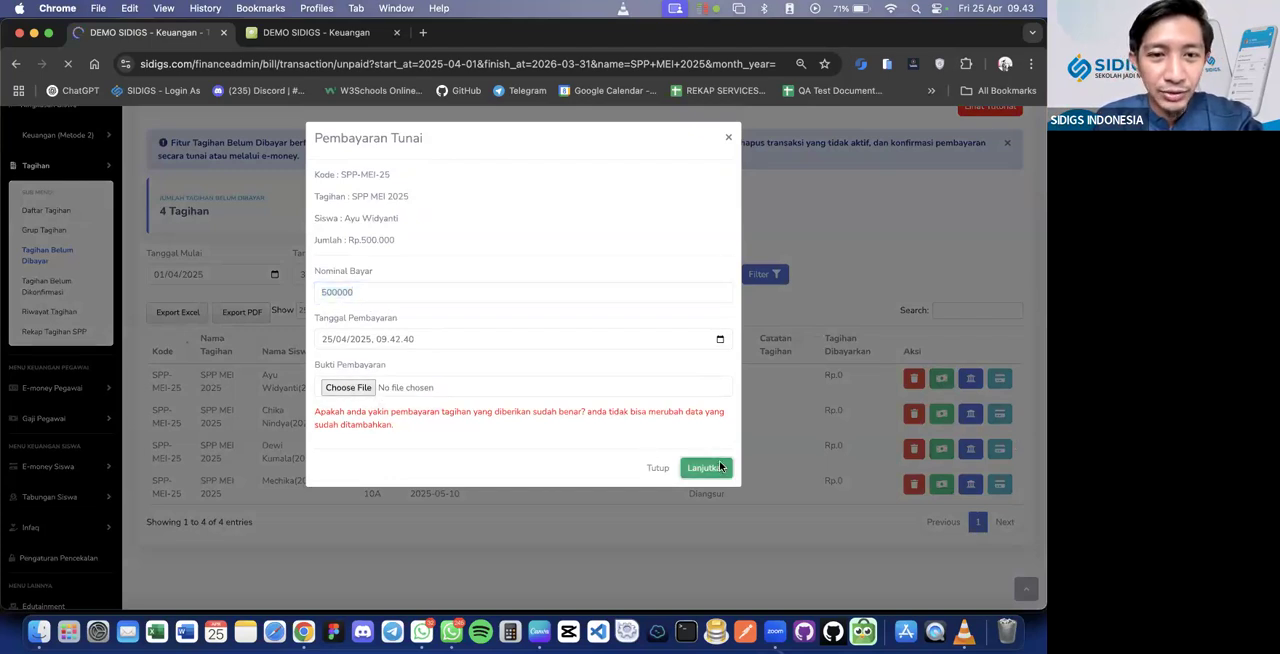
pyautogui.scroll(-2, 720, 467)
pyautogui.moveTo(150, 305); pyautogui.dragTo(311, 310)
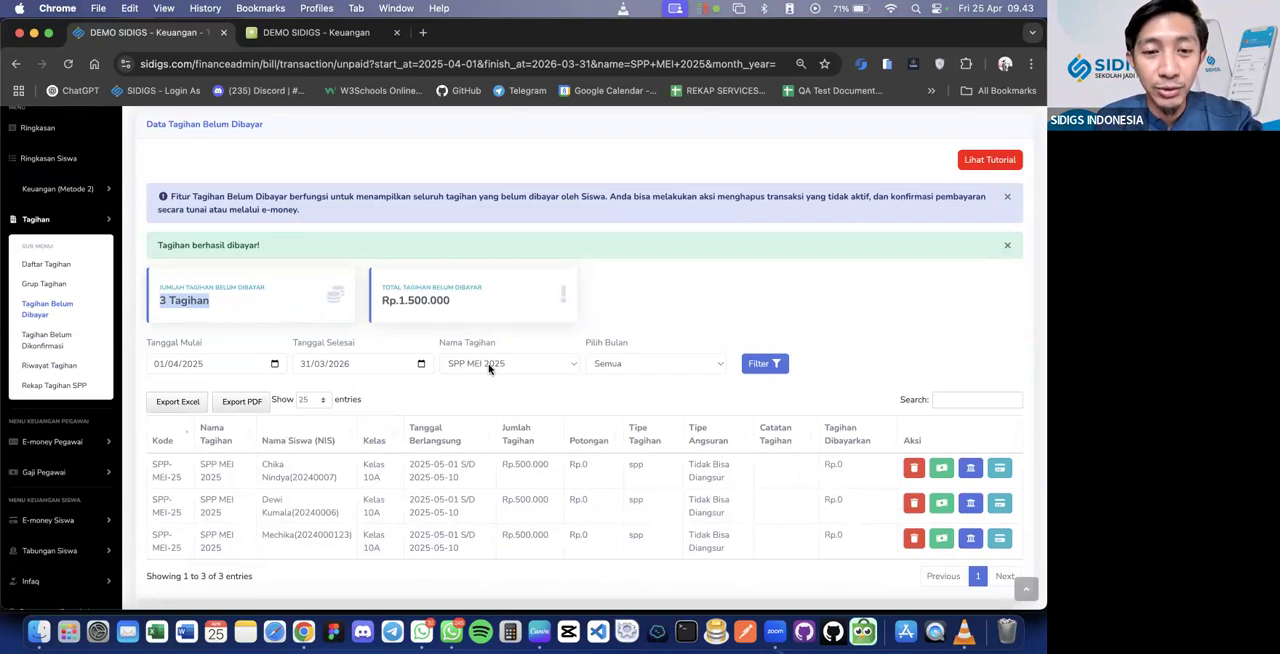
# Open the transfer payment form for the first remaining SPP MEI 2025 bill and start choosing its Bukti Pembayaran file
pyautogui.click(971, 470)
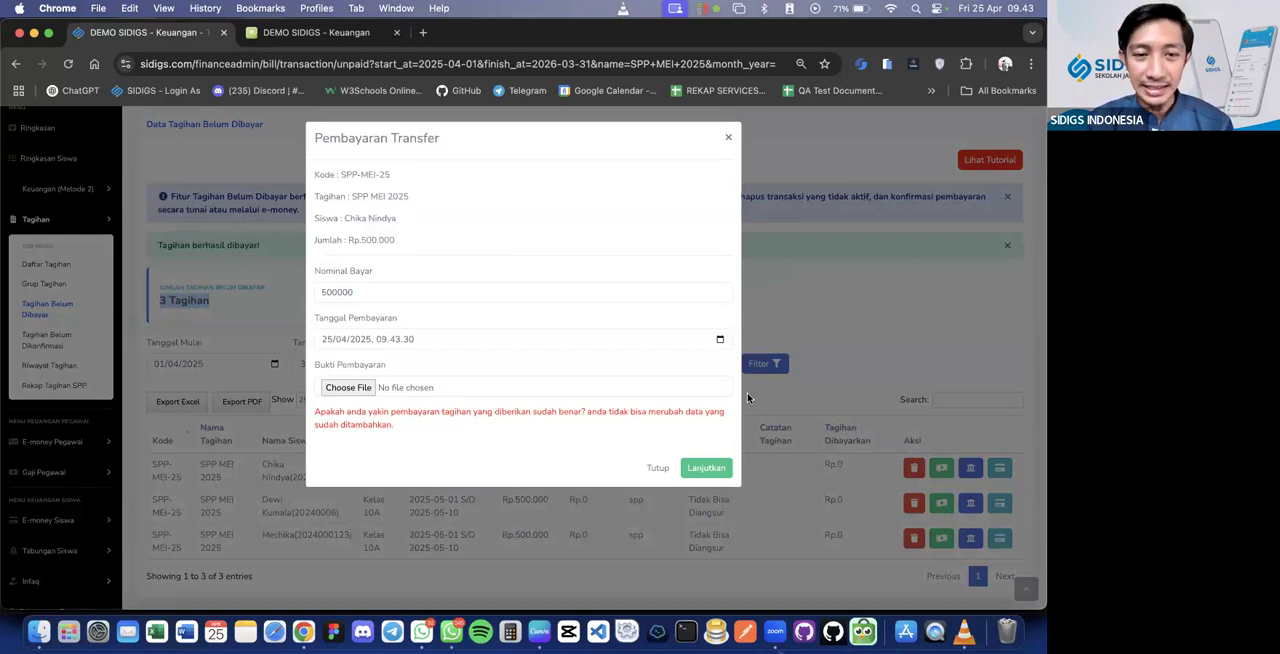
pyautogui.click(352, 386)
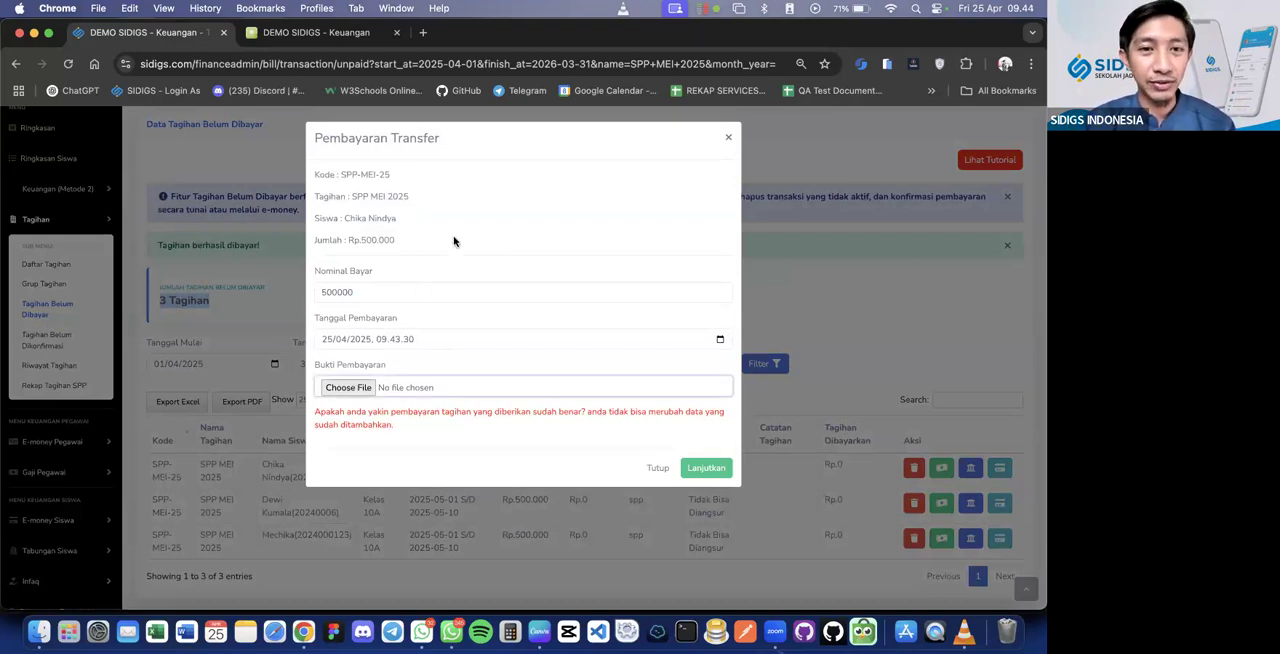
pyautogui.click(365, 347)
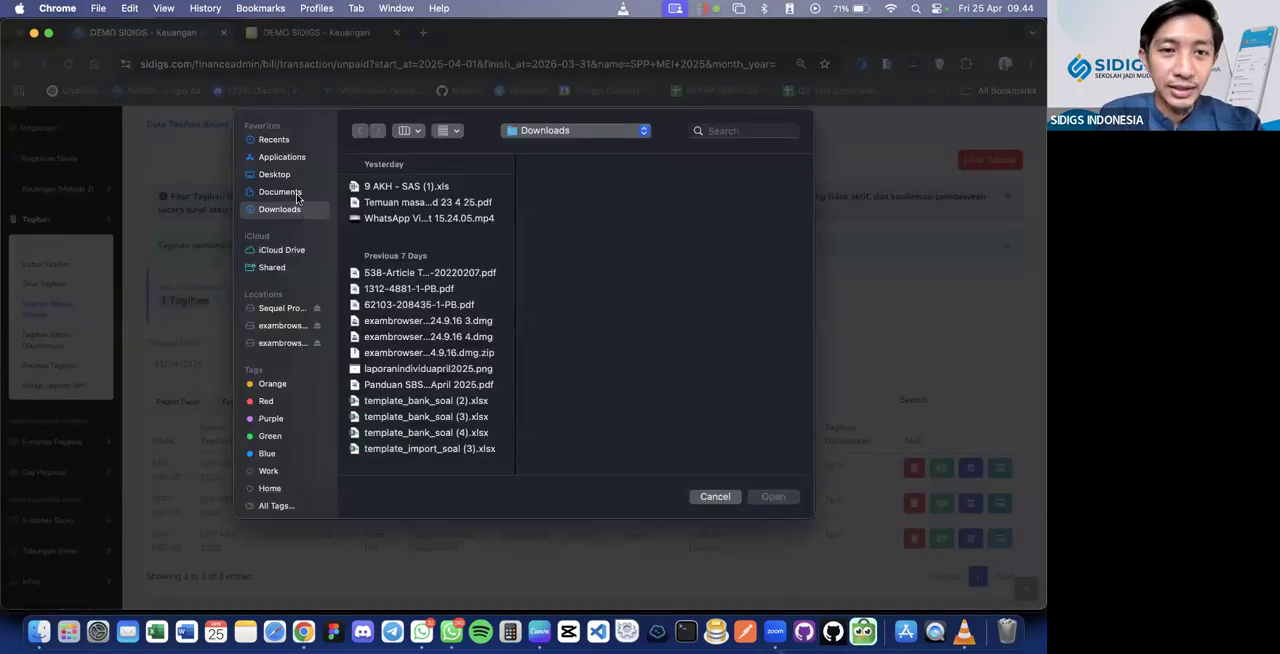
pyautogui.click(290, 192)
pyautogui.click(378, 204)
pyautogui.press('c')
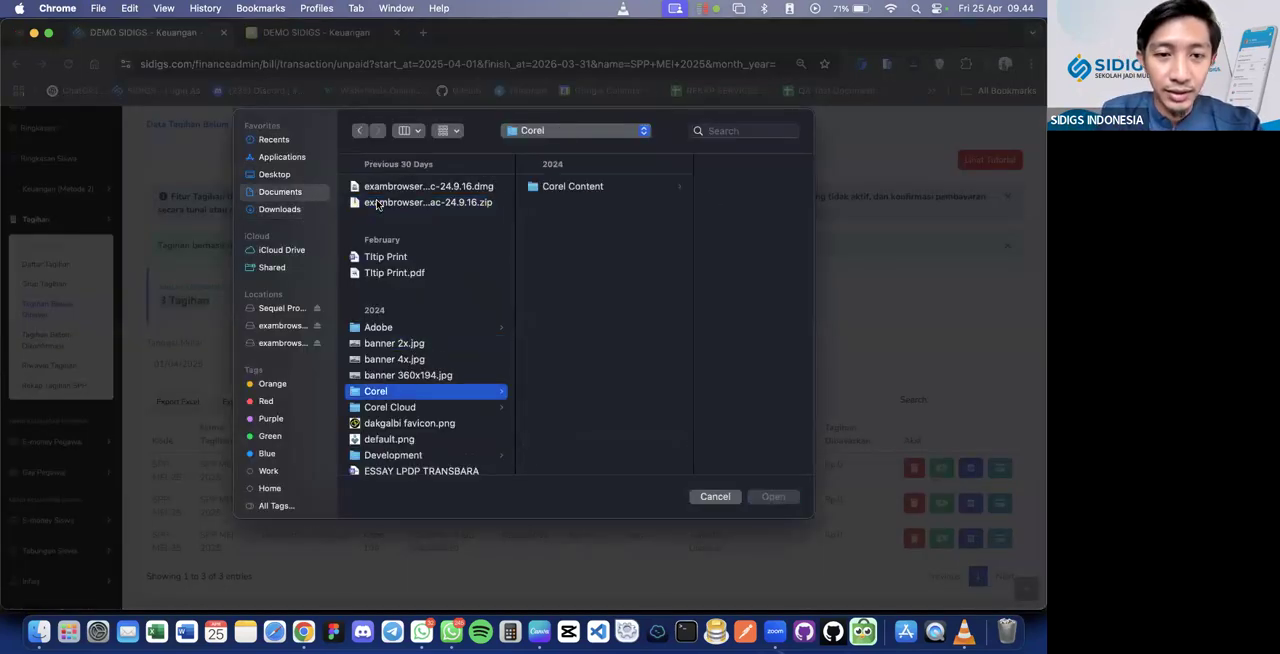
pyautogui.press('t')
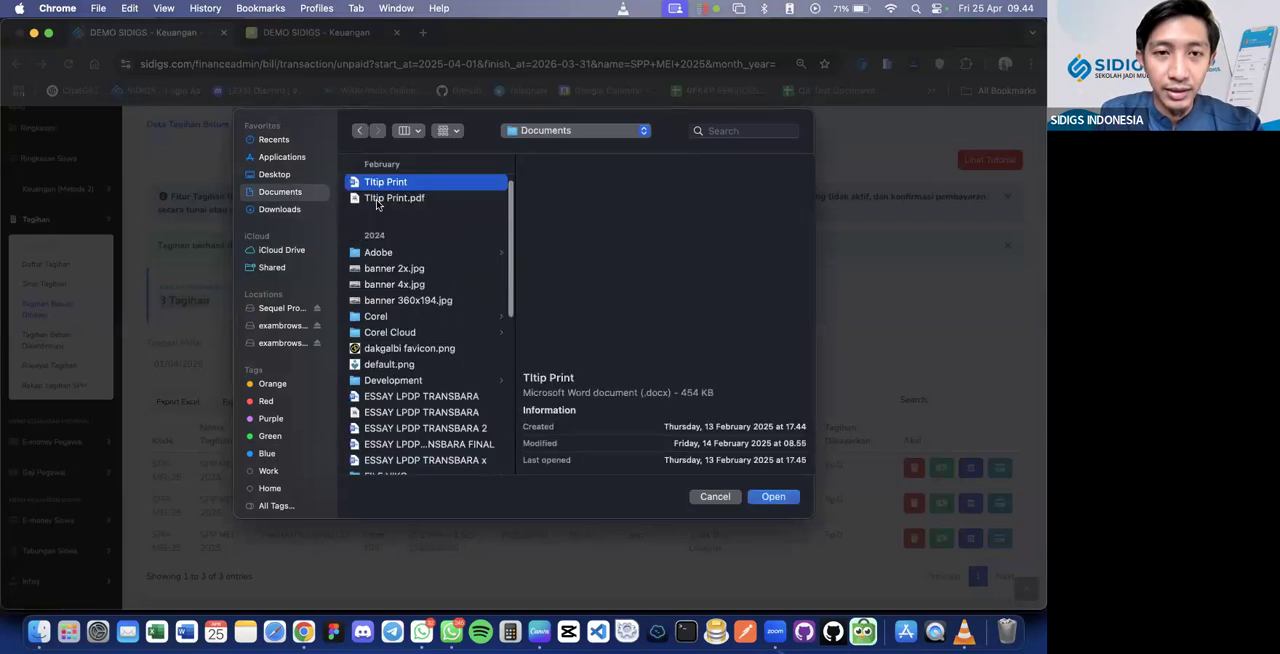
pyautogui.click(288, 176)
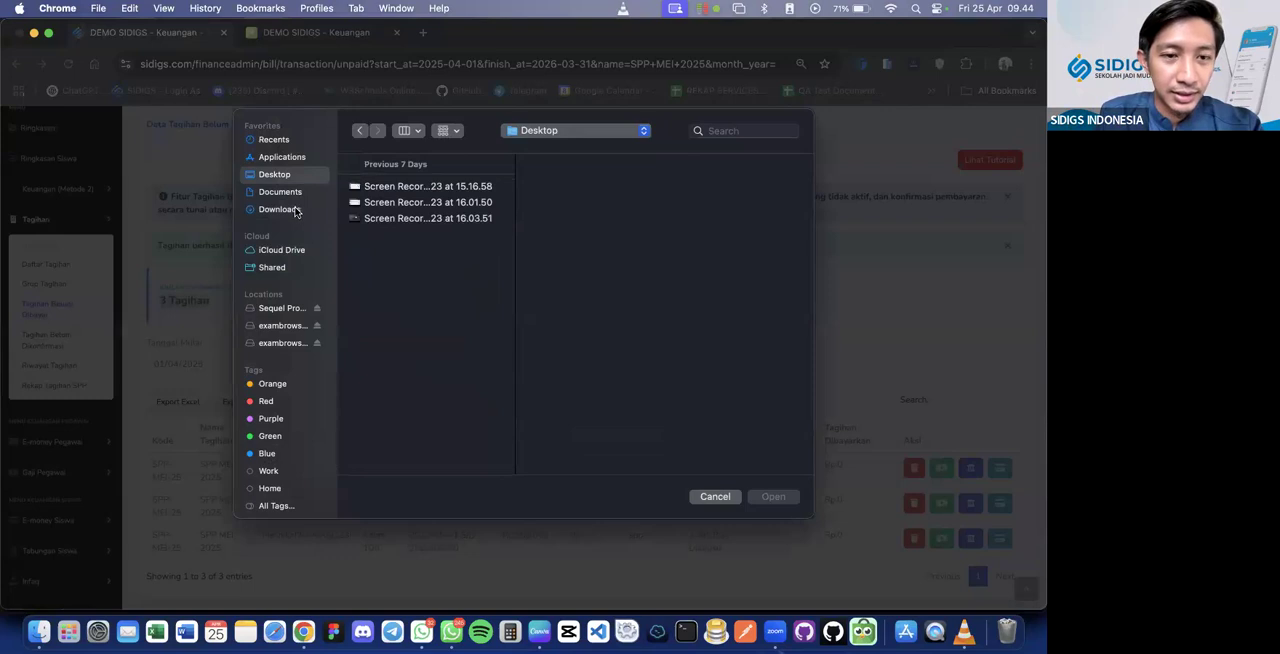
pyautogui.click(294, 210)
pyautogui.scroll(-3, 290, 210)
pyautogui.scroll(3, 285, 209)
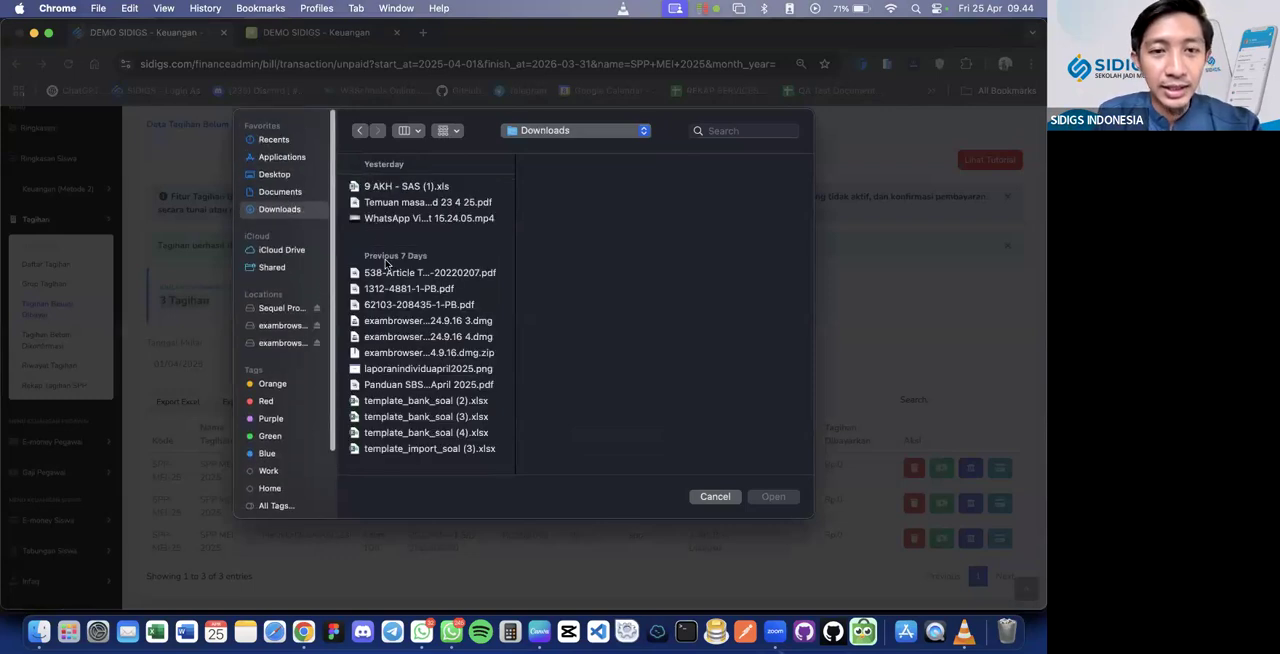
pyautogui.press('Escape')
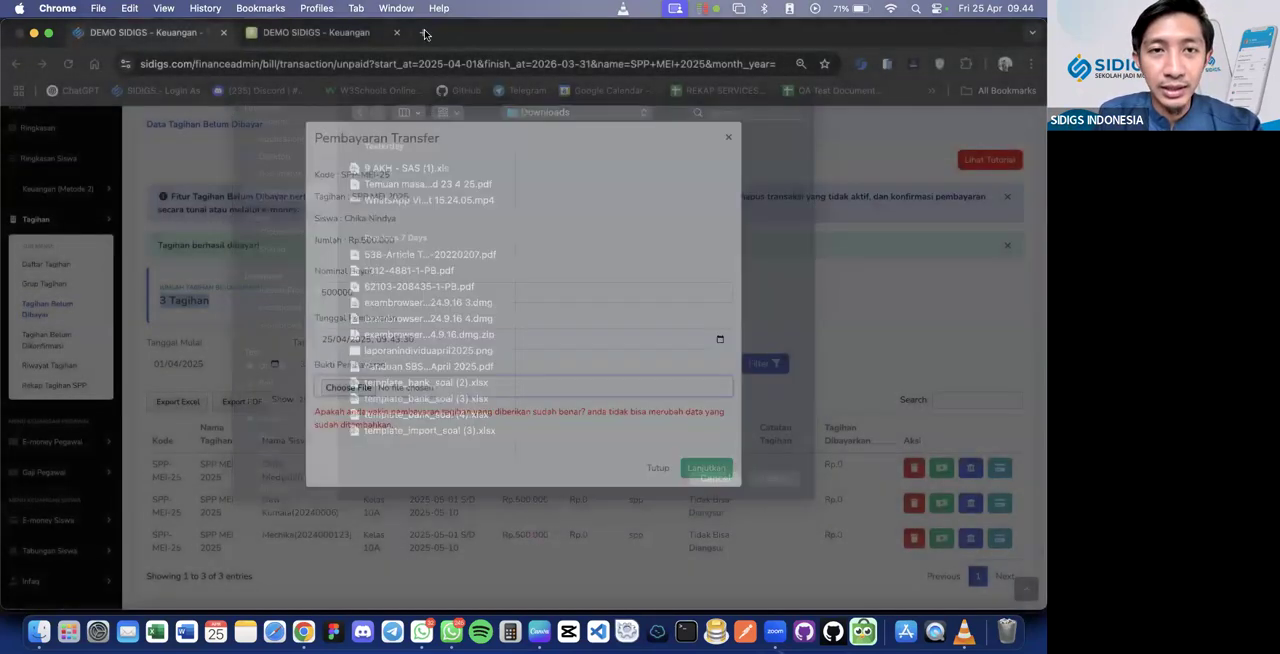
# Search Google for "bukti tf" in a new browser tab and capture the first image result's transfer receipt as a screenshot
pyautogui.click(423, 32)
pyautogui.write('bukti tf')
pyautogui.press('Return')
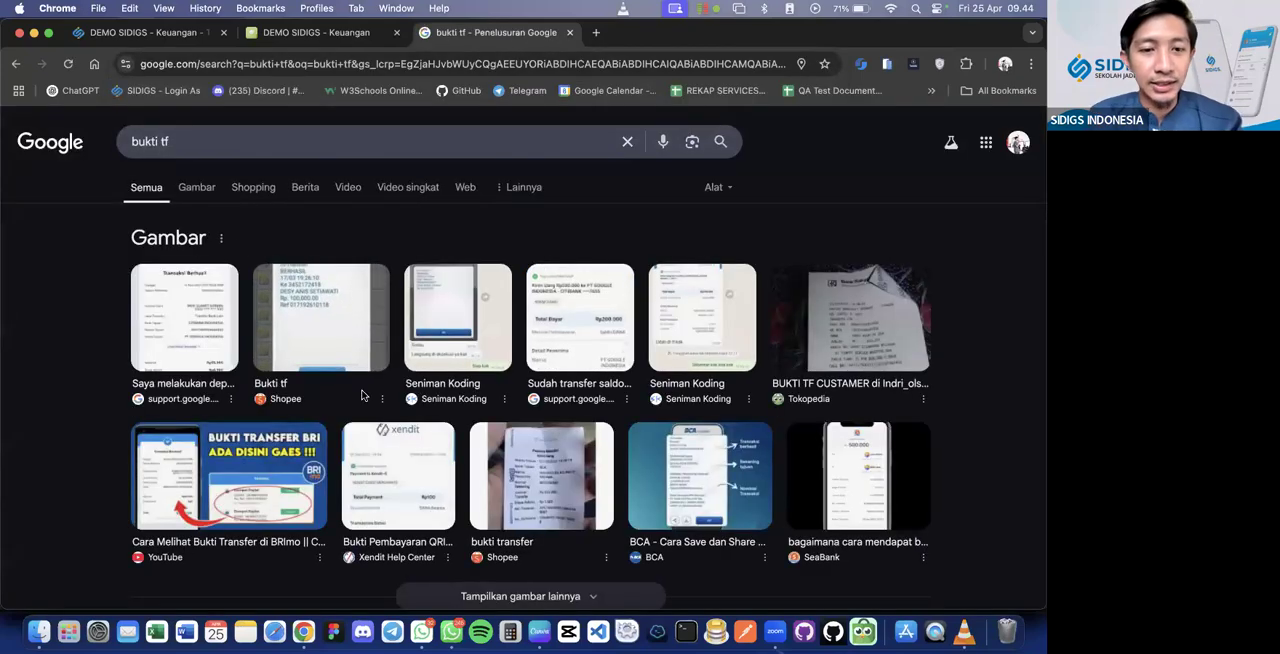
pyautogui.click(185, 318)
pyautogui.moveTo(784, 251); pyautogui.dragTo(893, 471)
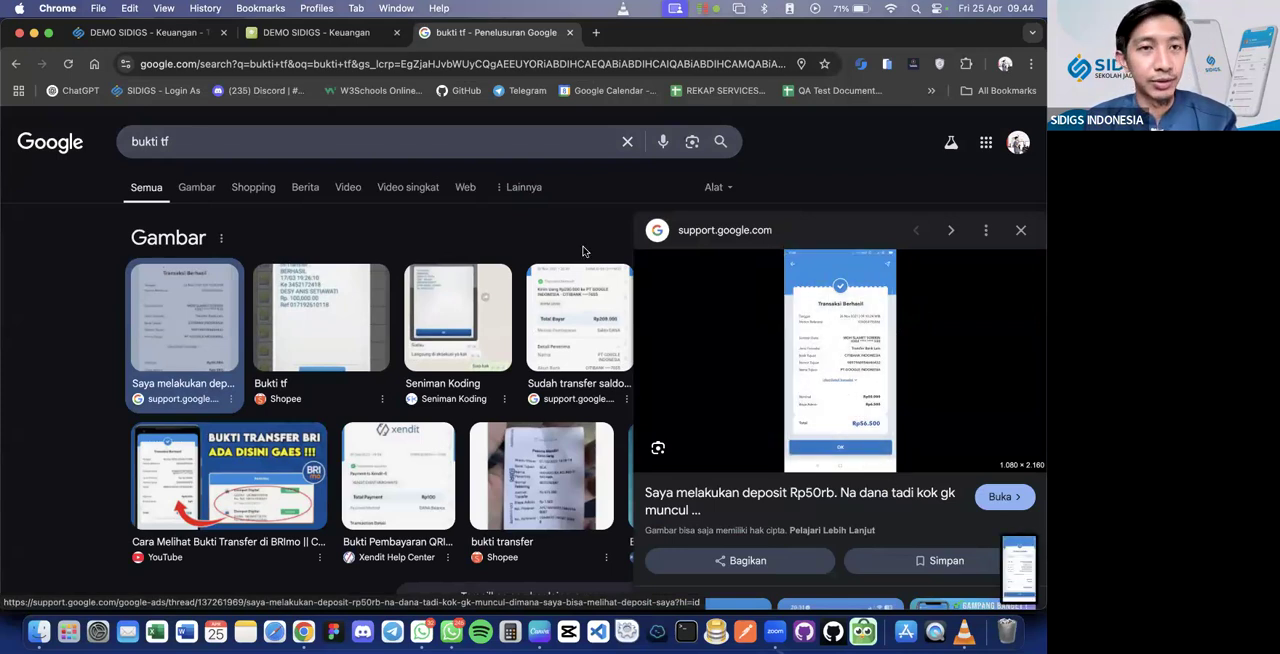
# Back in SIDIGS, attach Screenshot 2025-04-25 at 09.44.23 from Desktop as Bukti Pembayaran and submit the 500000 transfer payment
pyautogui.press('super+1')
pyautogui.moveTo(1016, 563); pyautogui.dragTo(1037, 562)
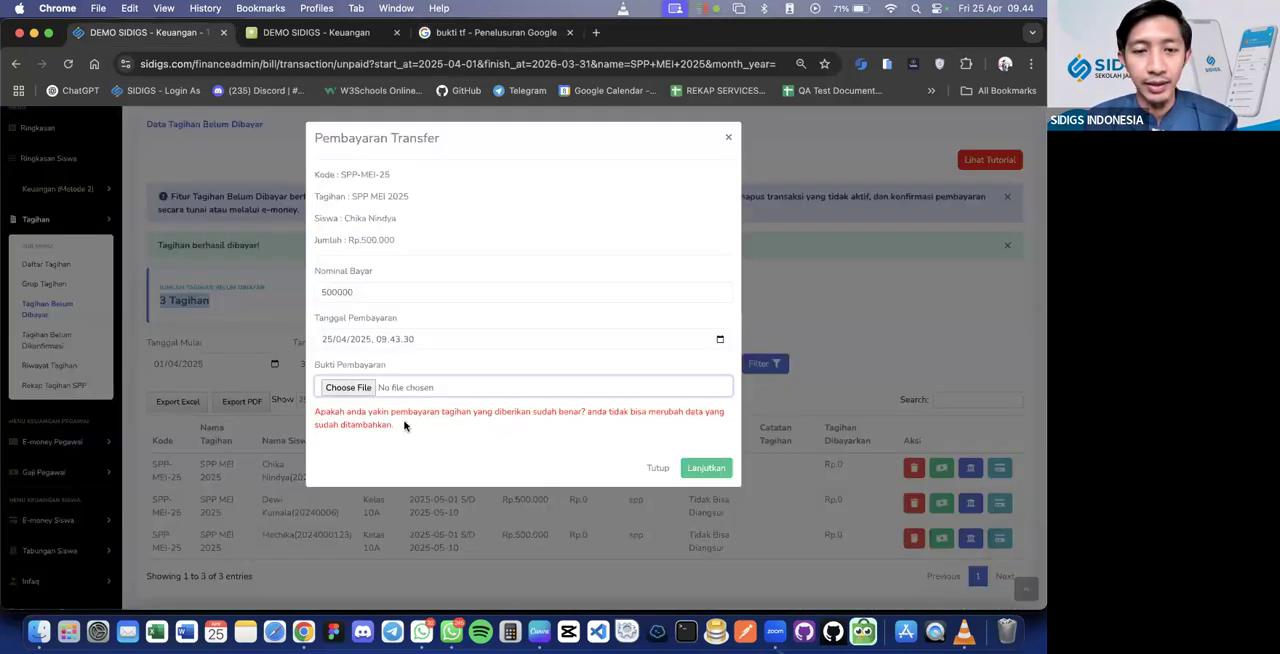
pyautogui.click(338, 386)
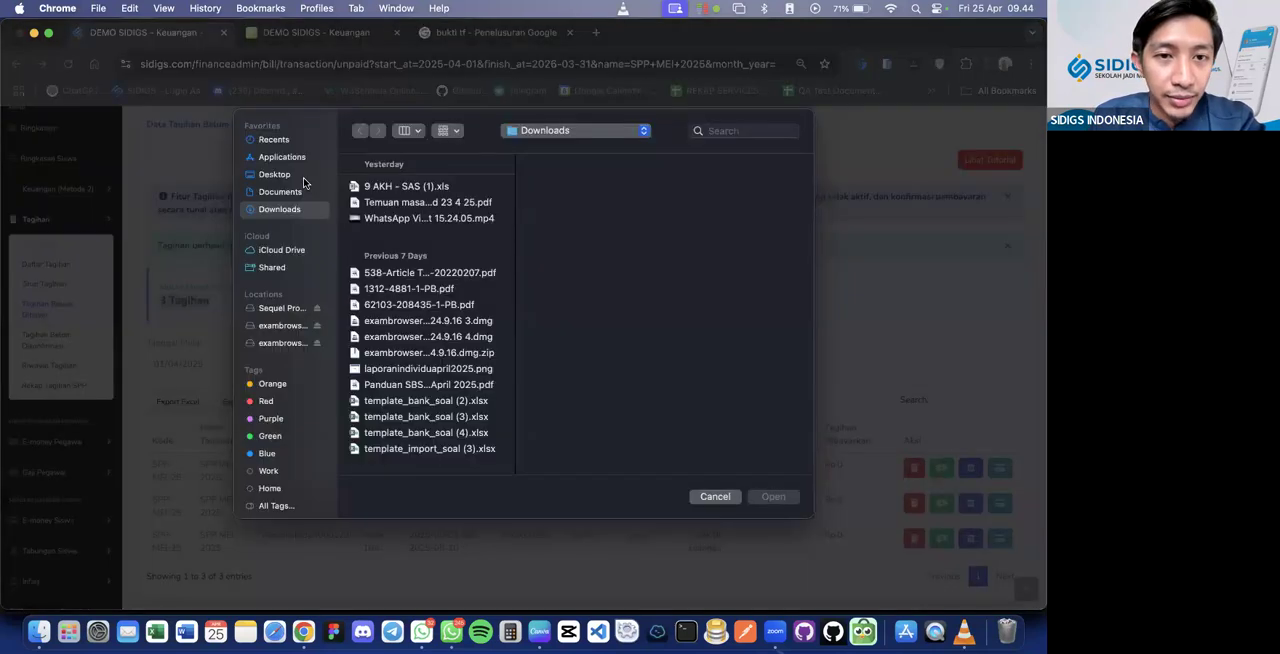
pyautogui.click(304, 177)
pyautogui.click(392, 188)
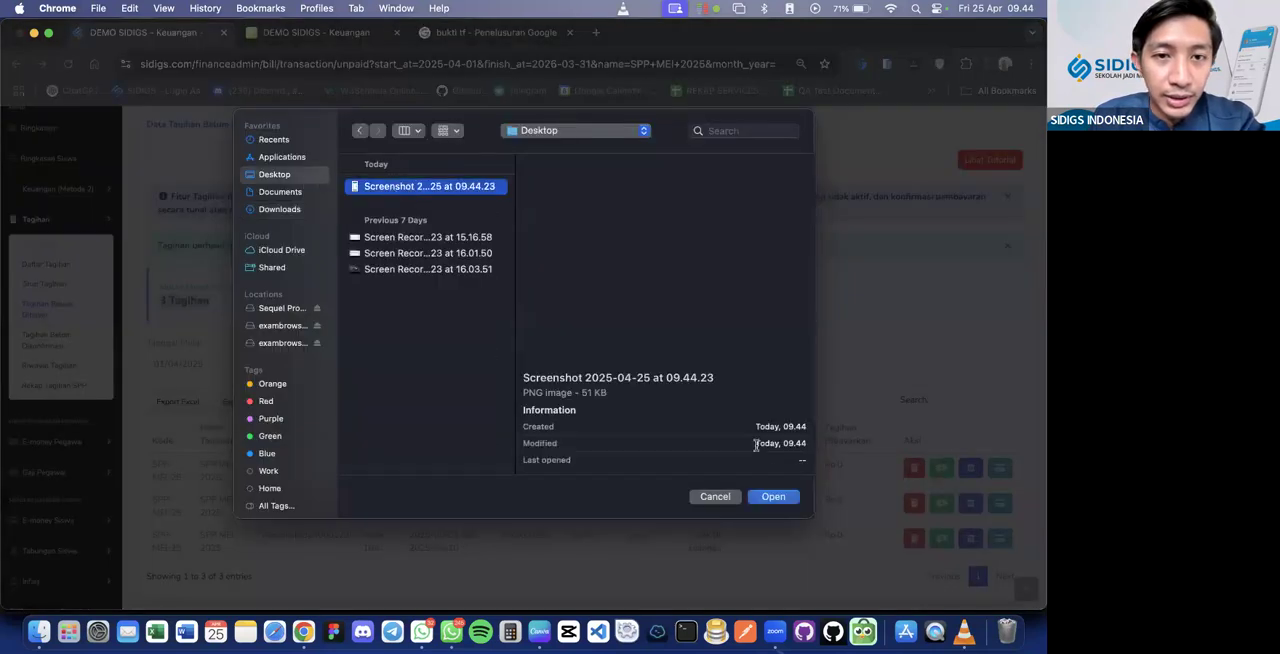
pyautogui.click(783, 499)
pyautogui.click(698, 469)
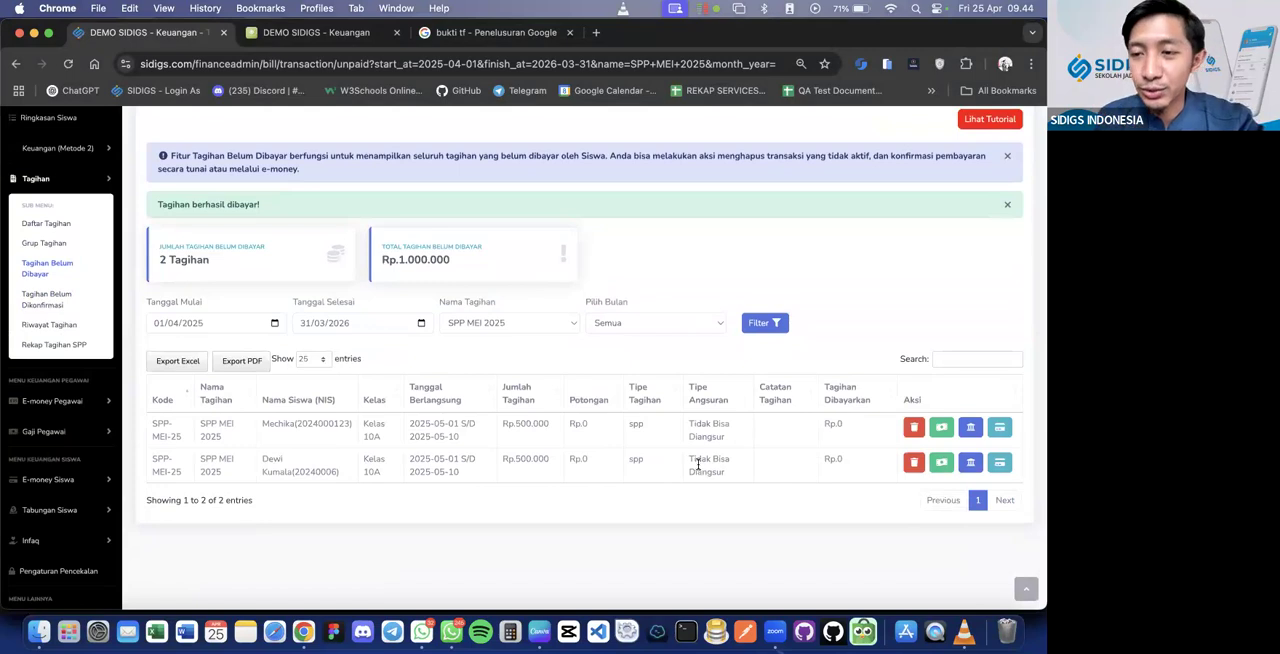
# Open the e-money payment confirmation for the first remaining SPP MEI 2025 bill and close it without paying
pyautogui.click(1000, 428)
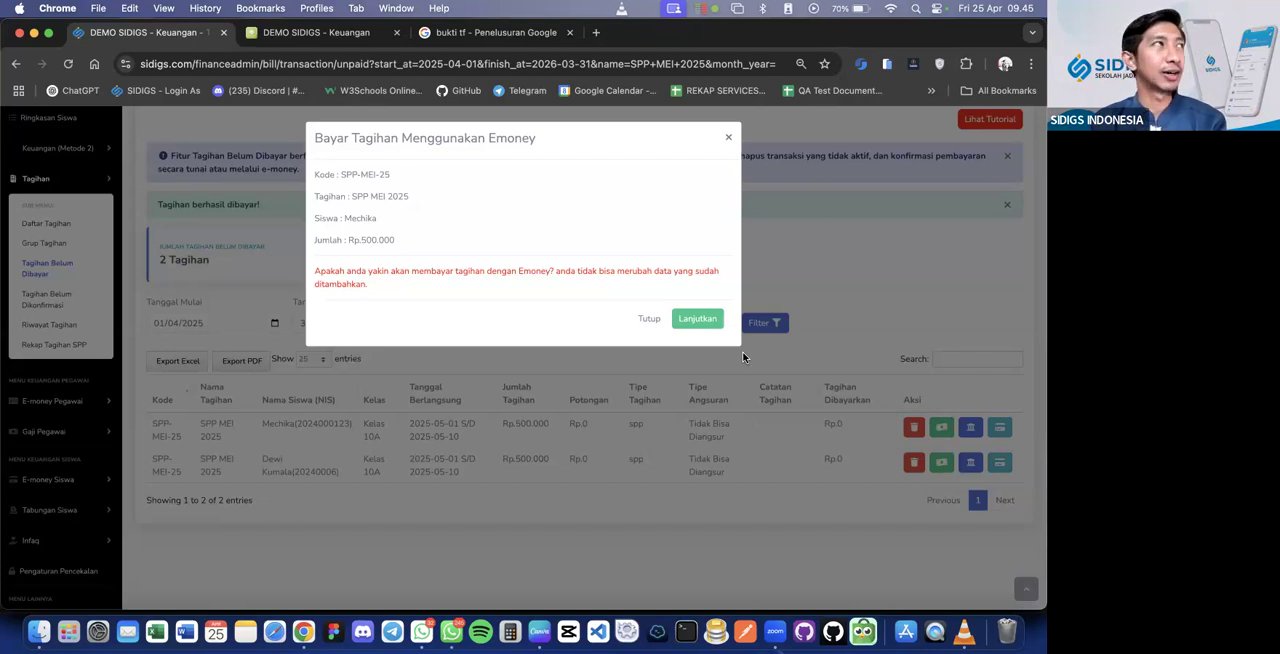
pyautogui.click(728, 137)
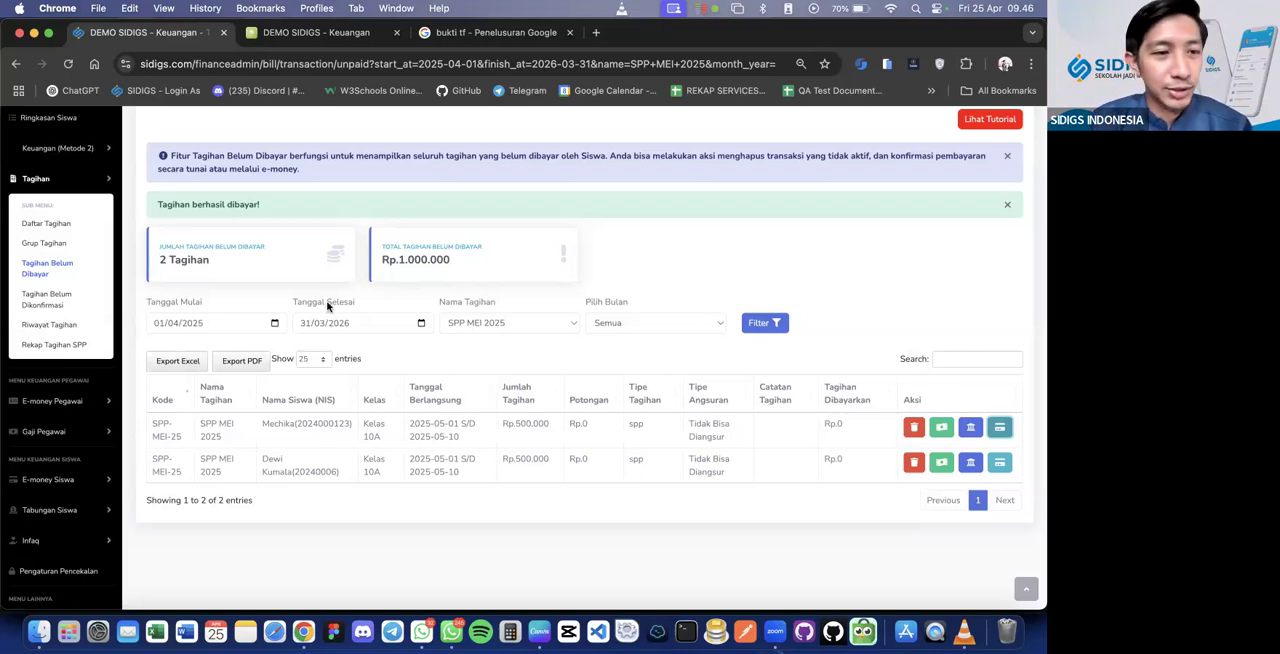
# Filter Riwayat Tagihan by bill SPP MEI 2025 and class Kelas 10A, keeping Semua as the payment method
pyautogui.click(85, 328)
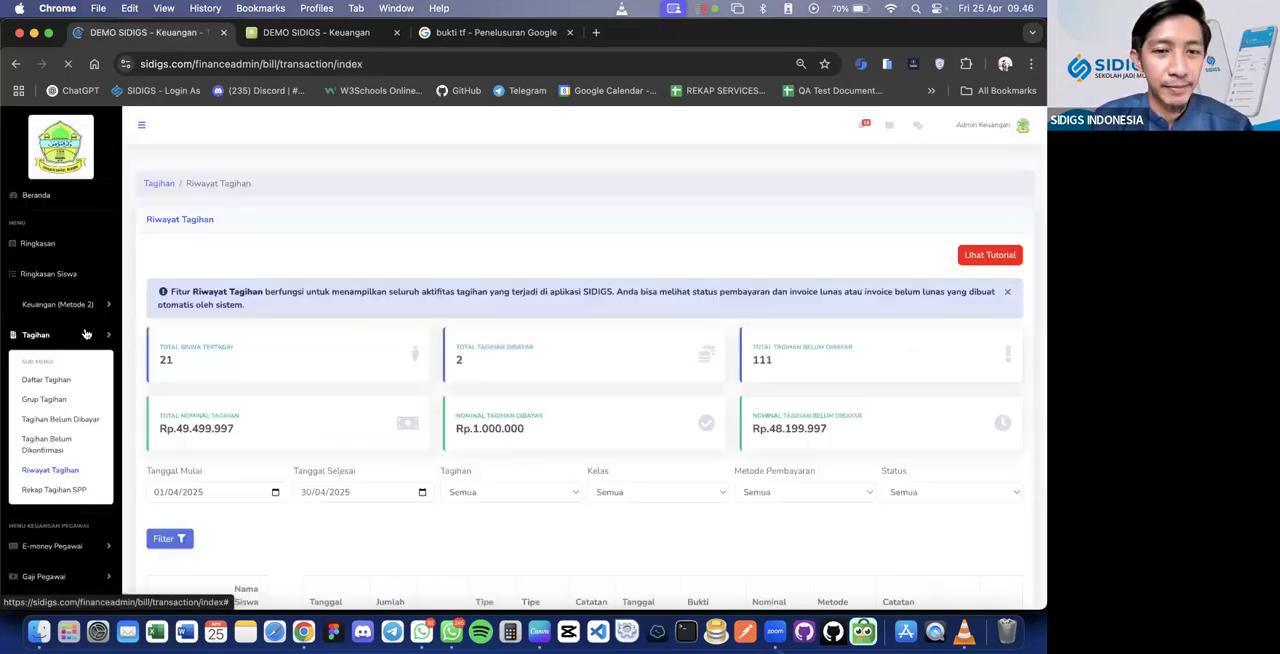
pyautogui.scroll(-3, 450, 400)
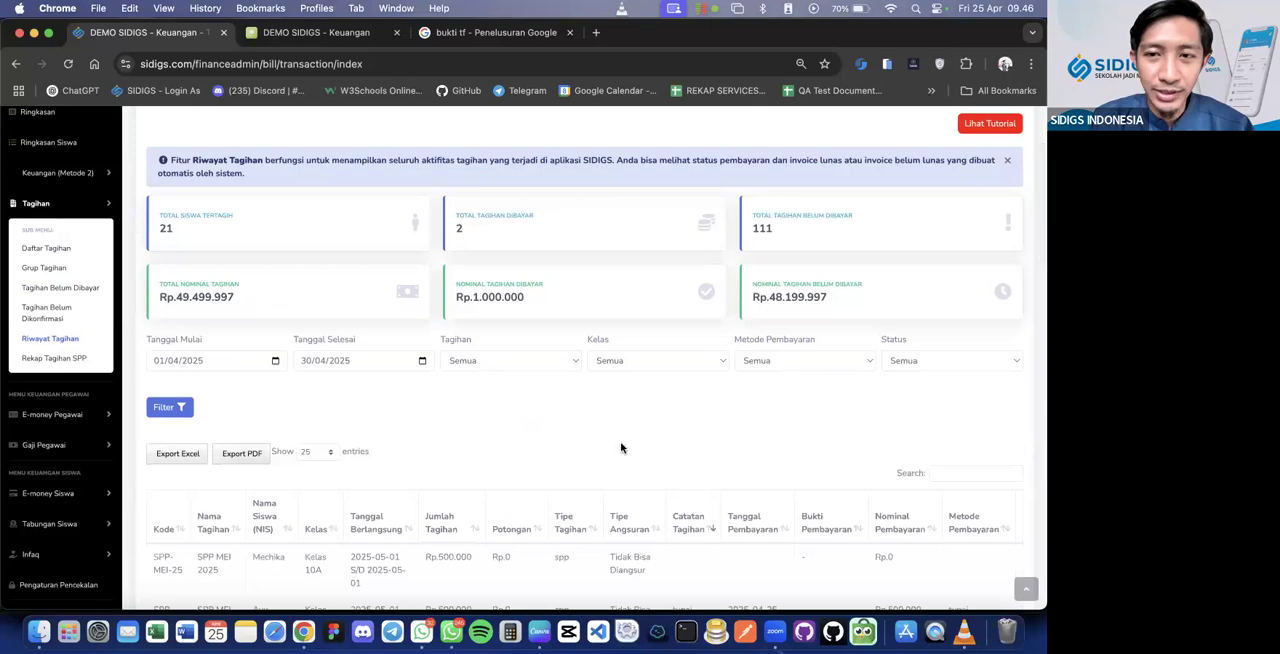
pyautogui.scroll(-1, 594, 314)
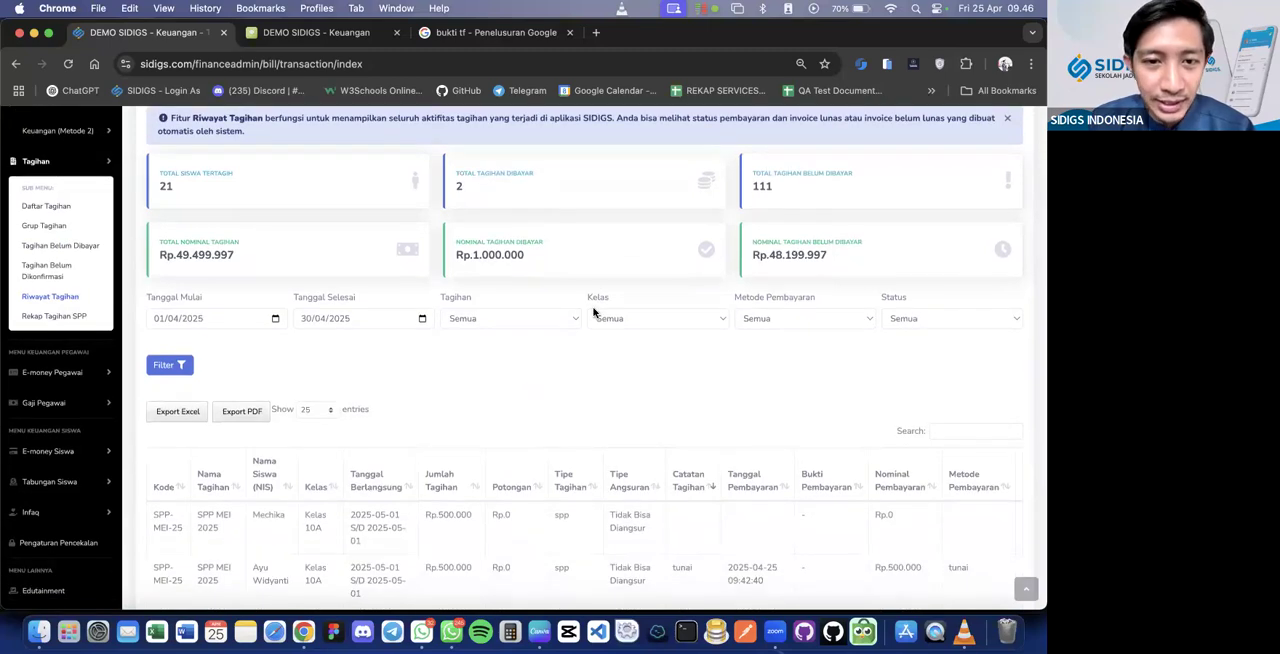
pyautogui.click(552, 319)
pyautogui.click(548, 332)
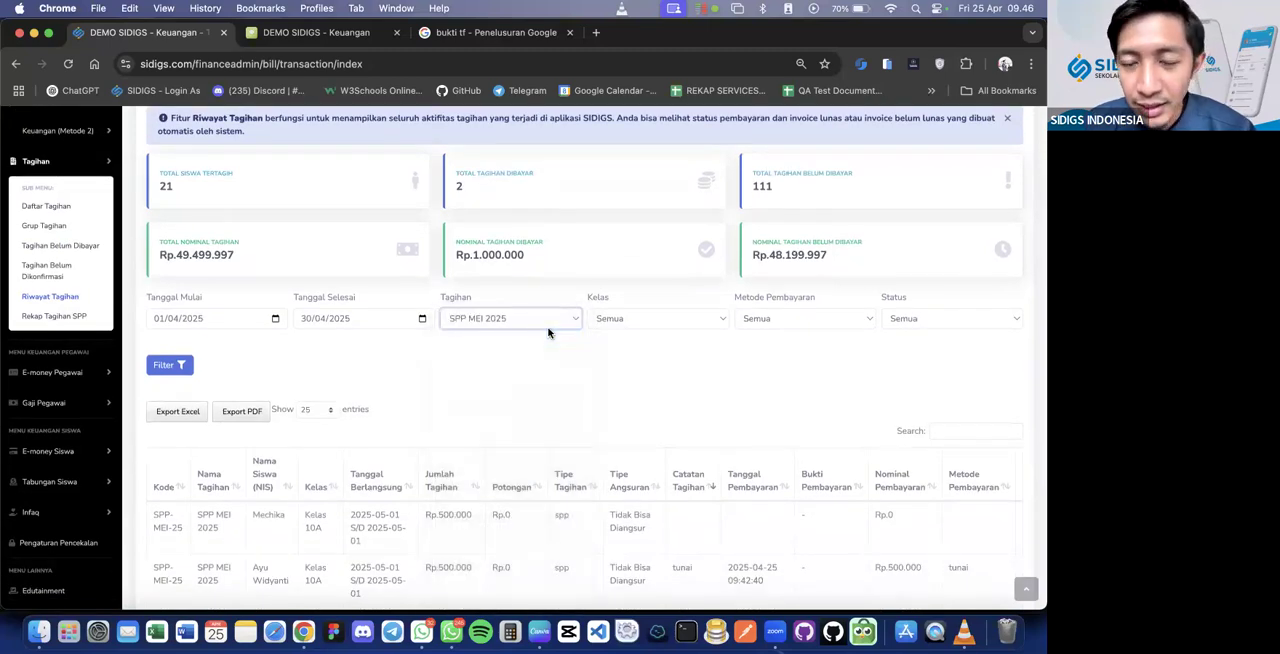
pyautogui.click(614, 320)
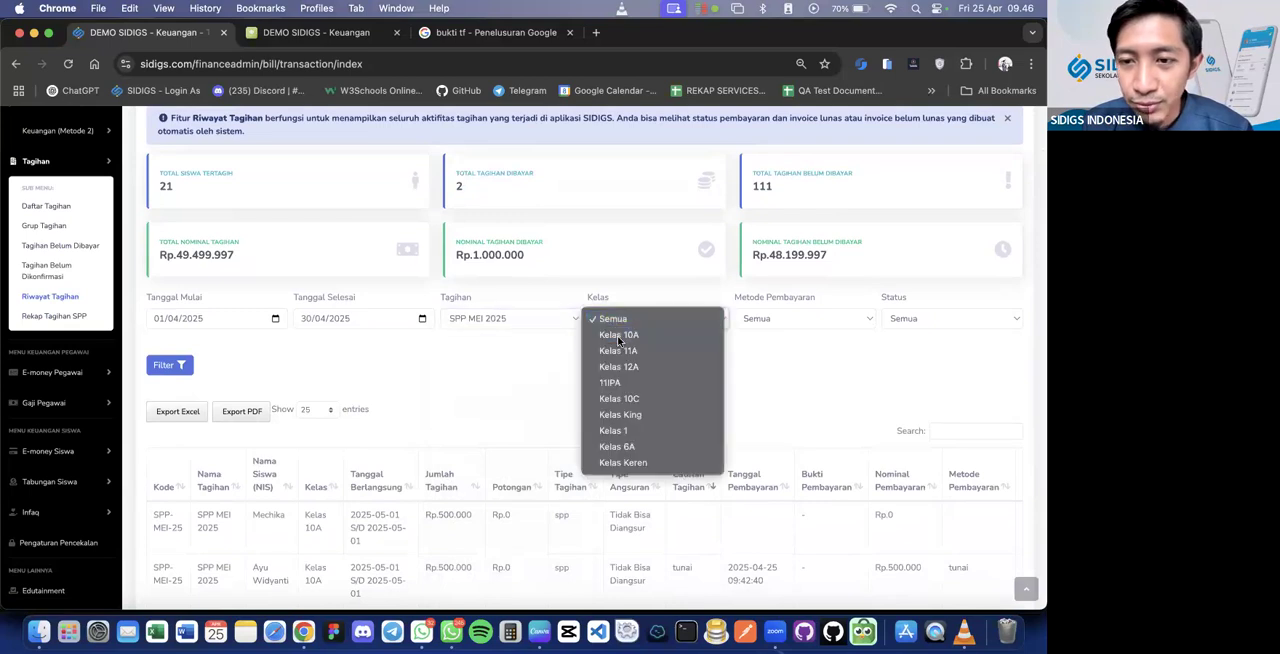
pyautogui.click(630, 338)
pyautogui.click(757, 320)
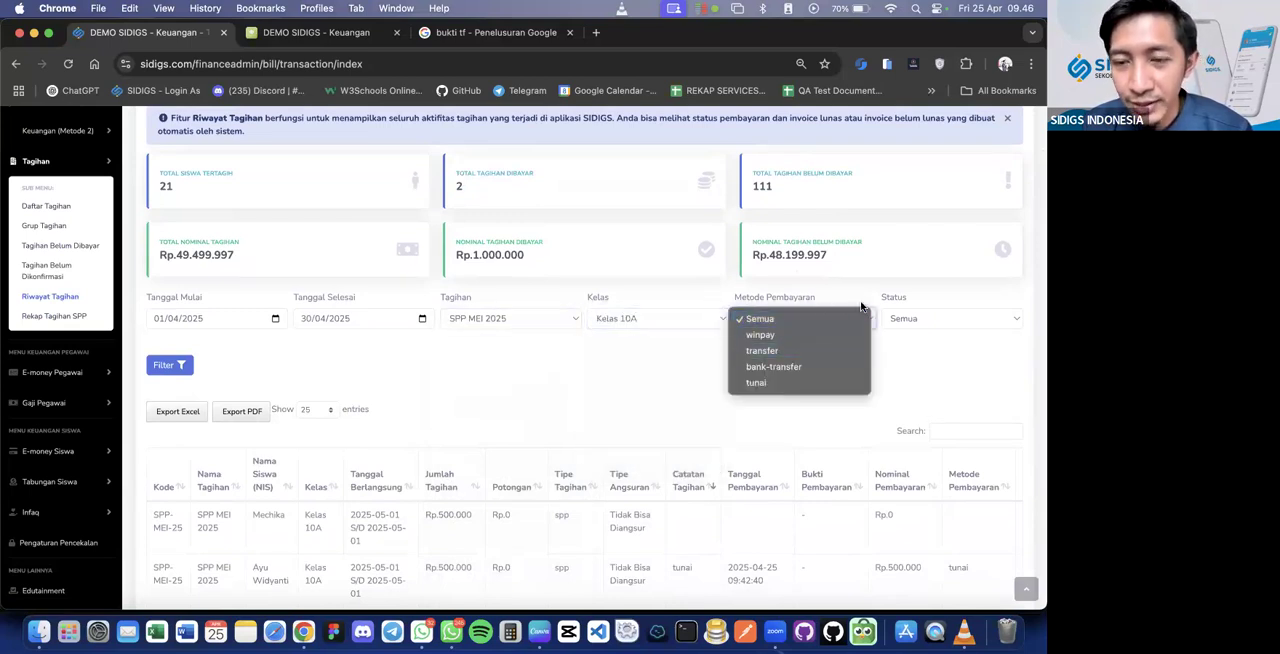
pyautogui.click(754, 276)
pyautogui.click(163, 366)
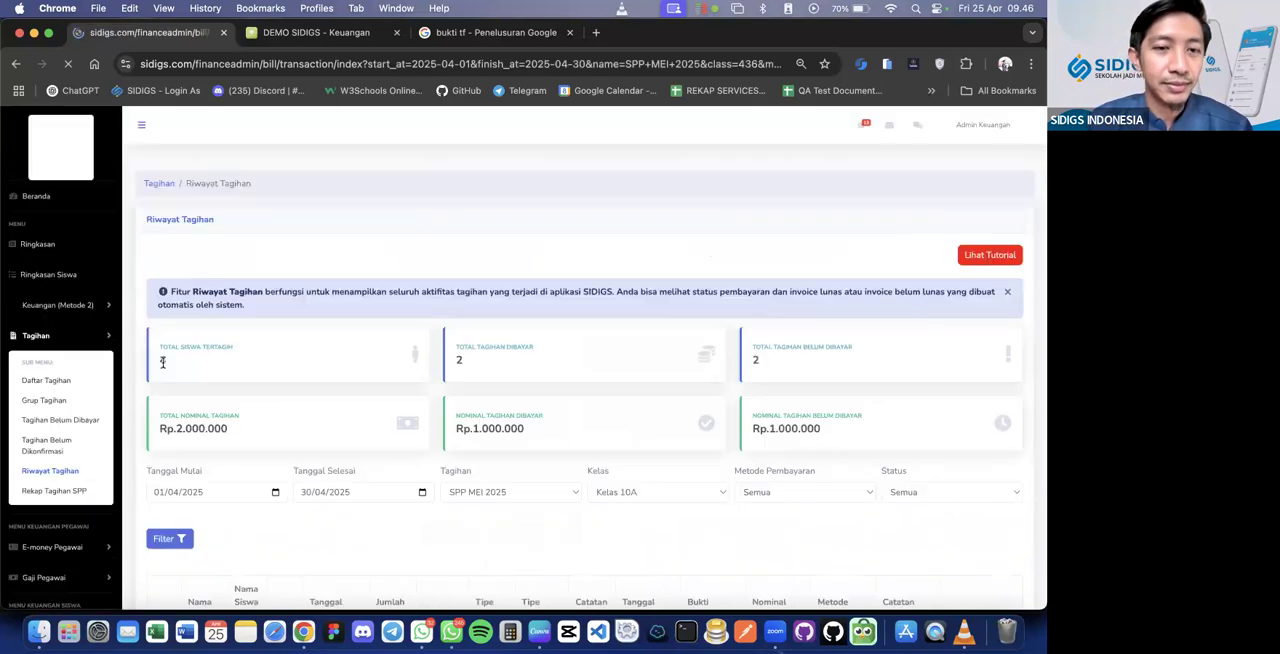
# Open the invoices of the first unpaid bill and the tunai-paid bill from the filtered history, returning to the list
pyautogui.scroll(-4, 163, 367)
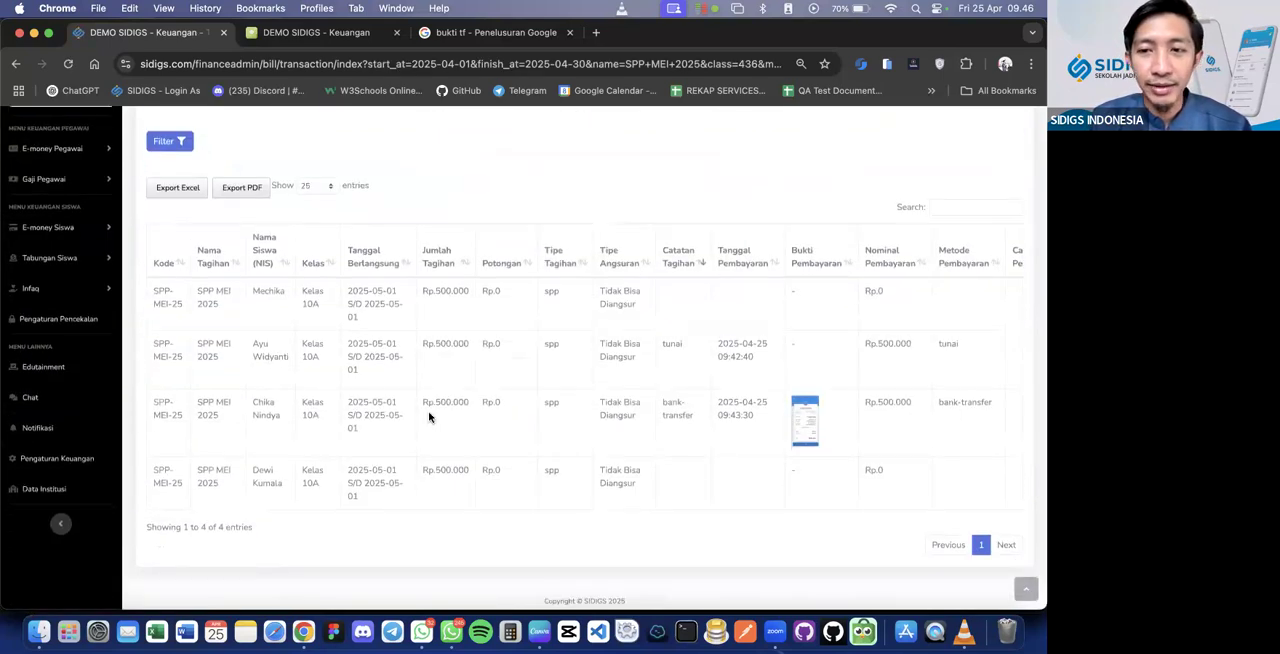
pyautogui.hscroll(4, 429, 416)
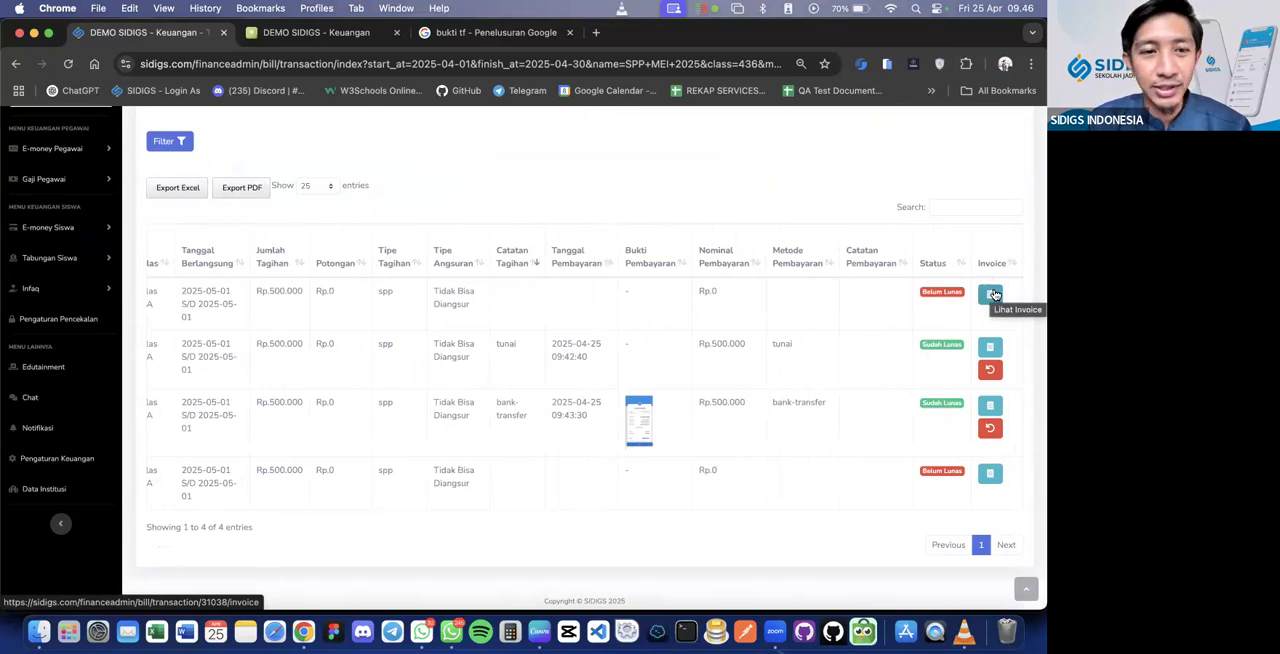
pyautogui.click(991, 294)
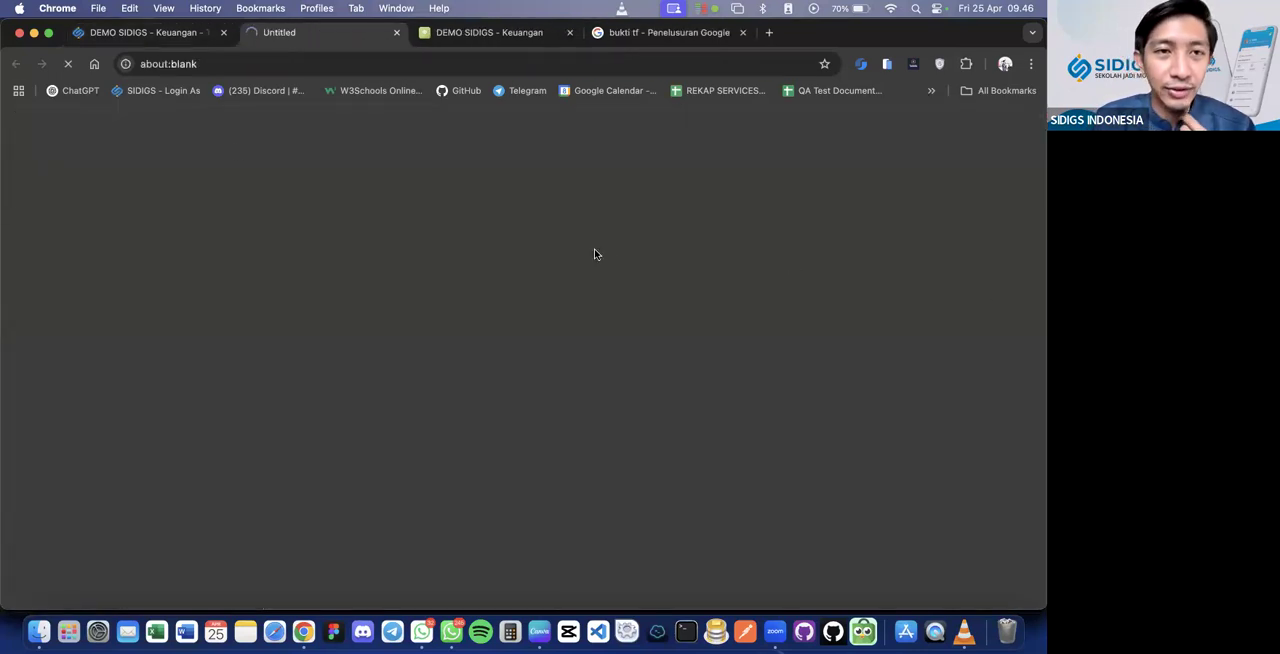
pyautogui.click(184, 33)
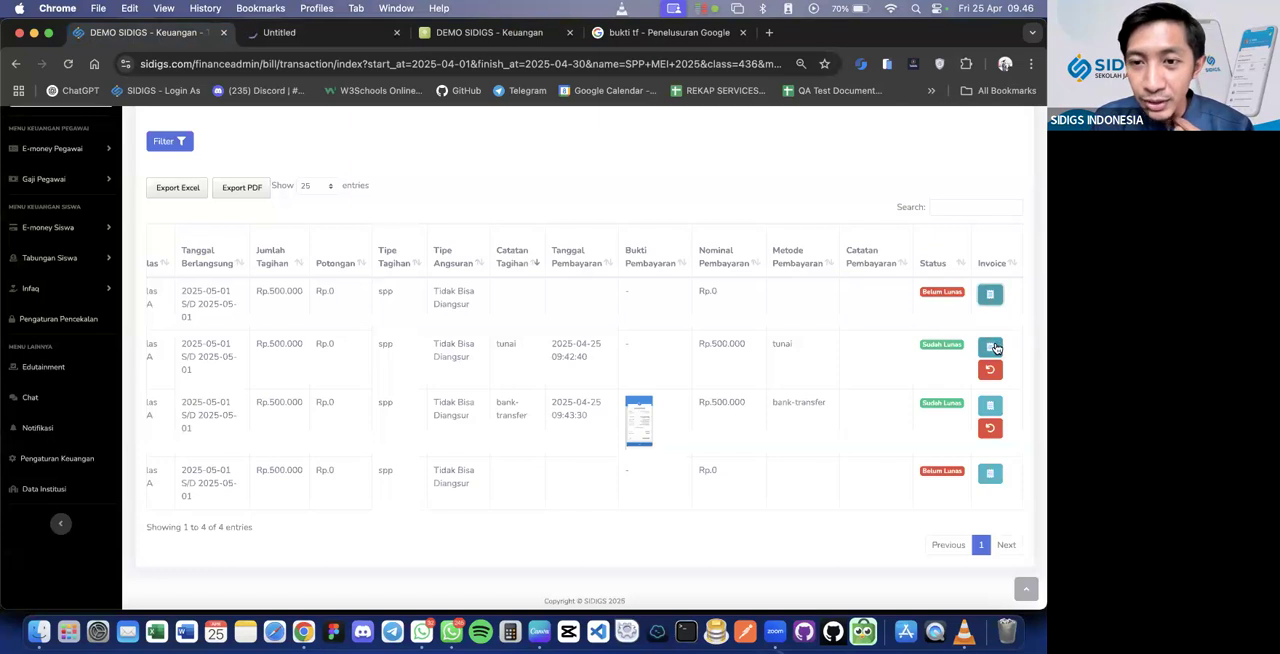
pyautogui.click(989, 349)
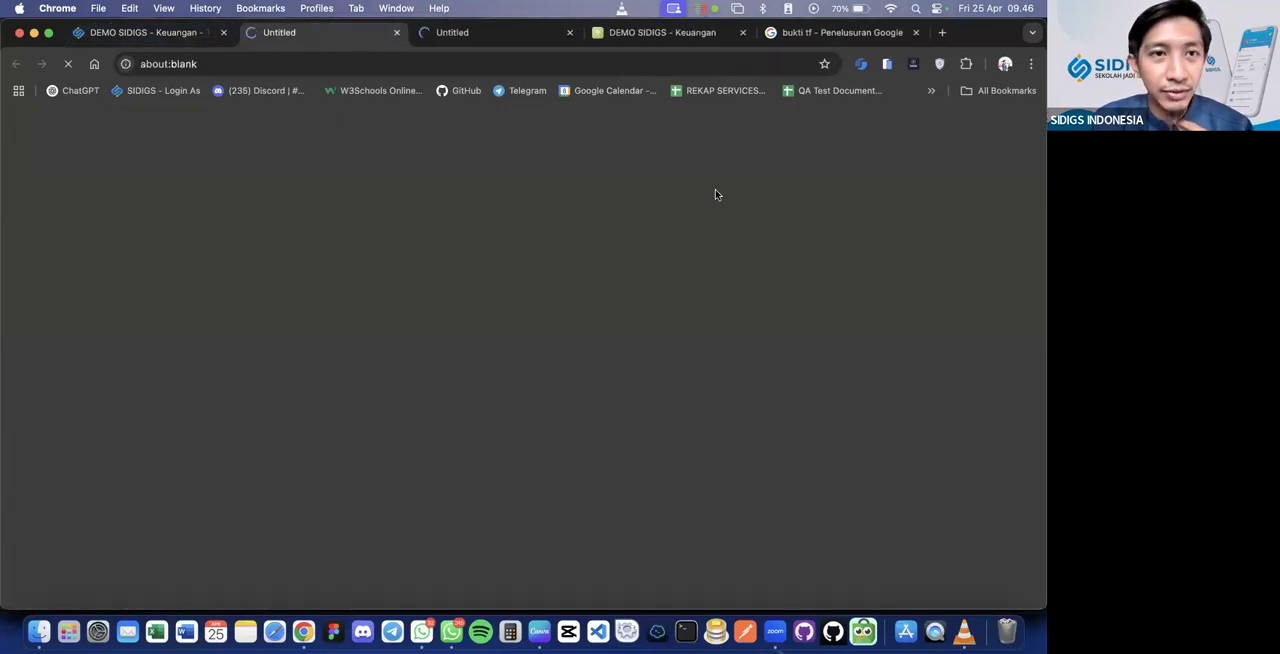
pyautogui.click(146, 36)
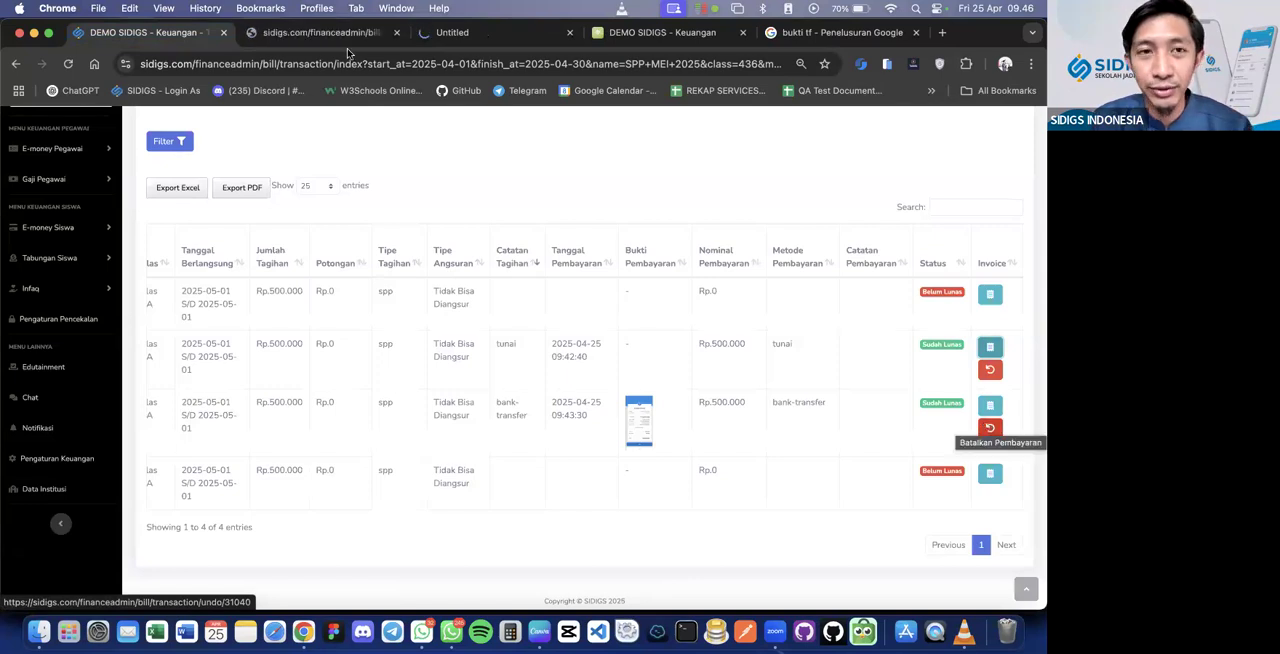
# View the cash payment's e-Kwitansi, then open the bank-transfer bill's invoice from the history and return to the list
pyautogui.click(316, 33)
pyautogui.scroll(-1, 380, 331)
pyautogui.scroll(2, 380, 331)
pyautogui.click(146, 40)
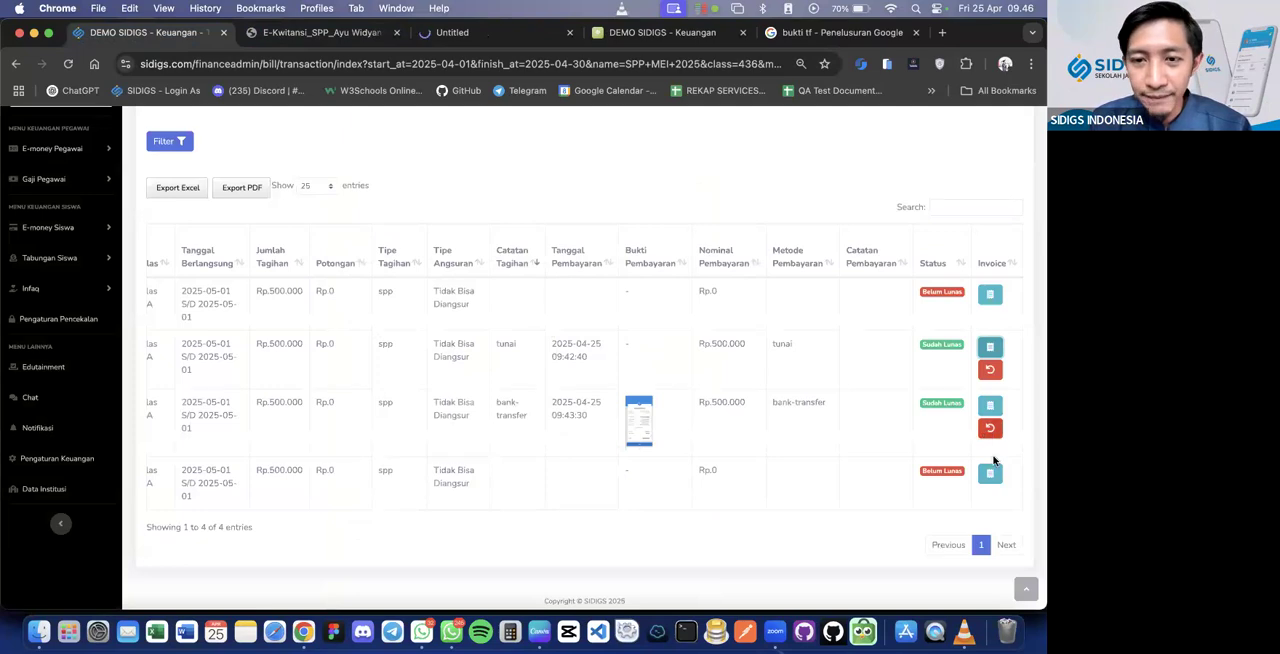
pyautogui.click(989, 405)
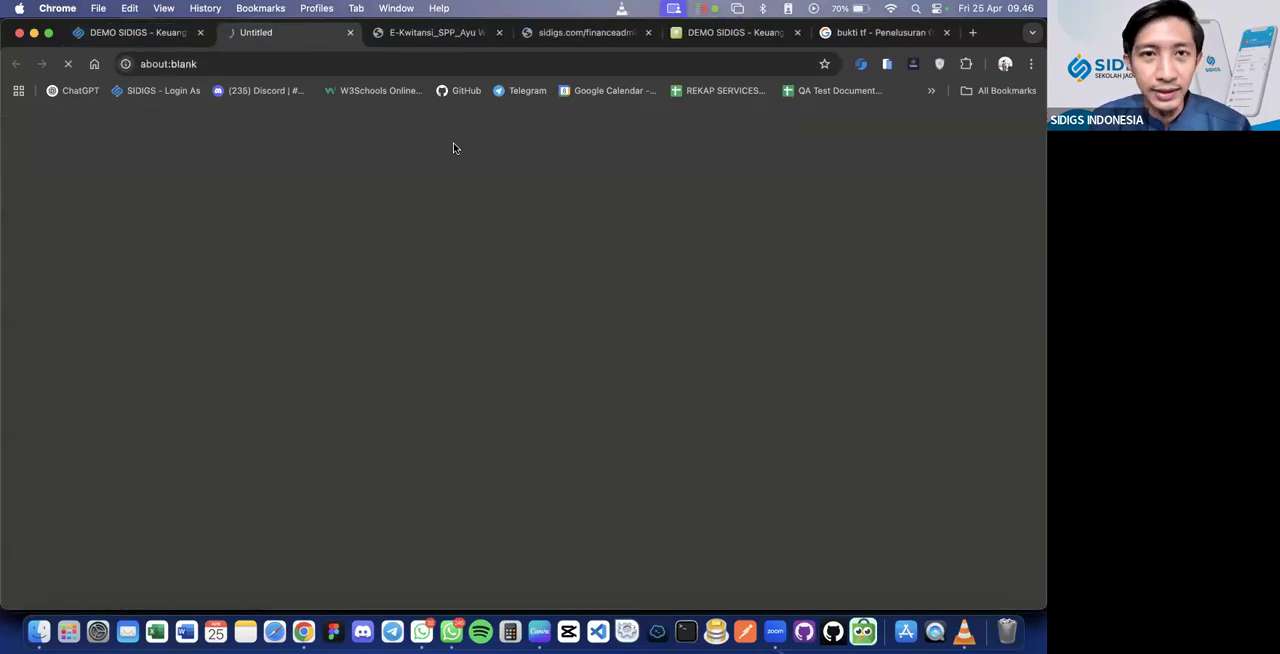
pyautogui.click(172, 37)
# Review the students and invoice actions in the filtered bill history and glance at the parent portal's Tagihan page
pyautogui.scroll(-1, 983, 477)
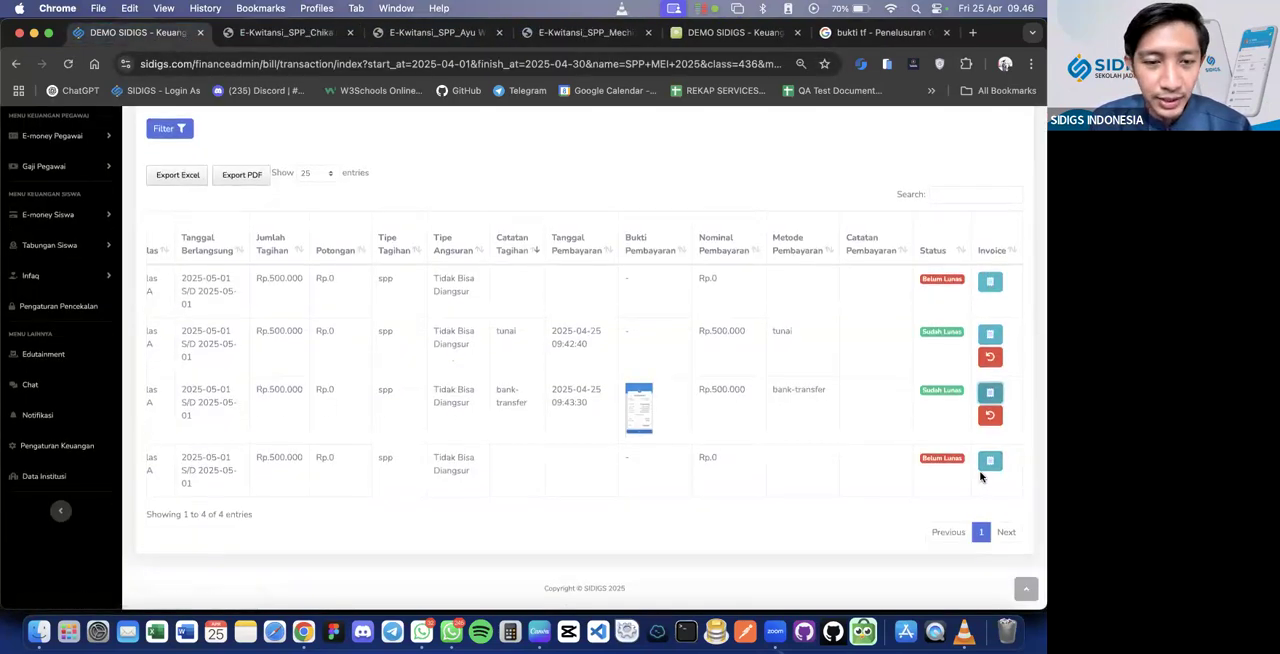
pyautogui.hscroll(-5, 846, 460)
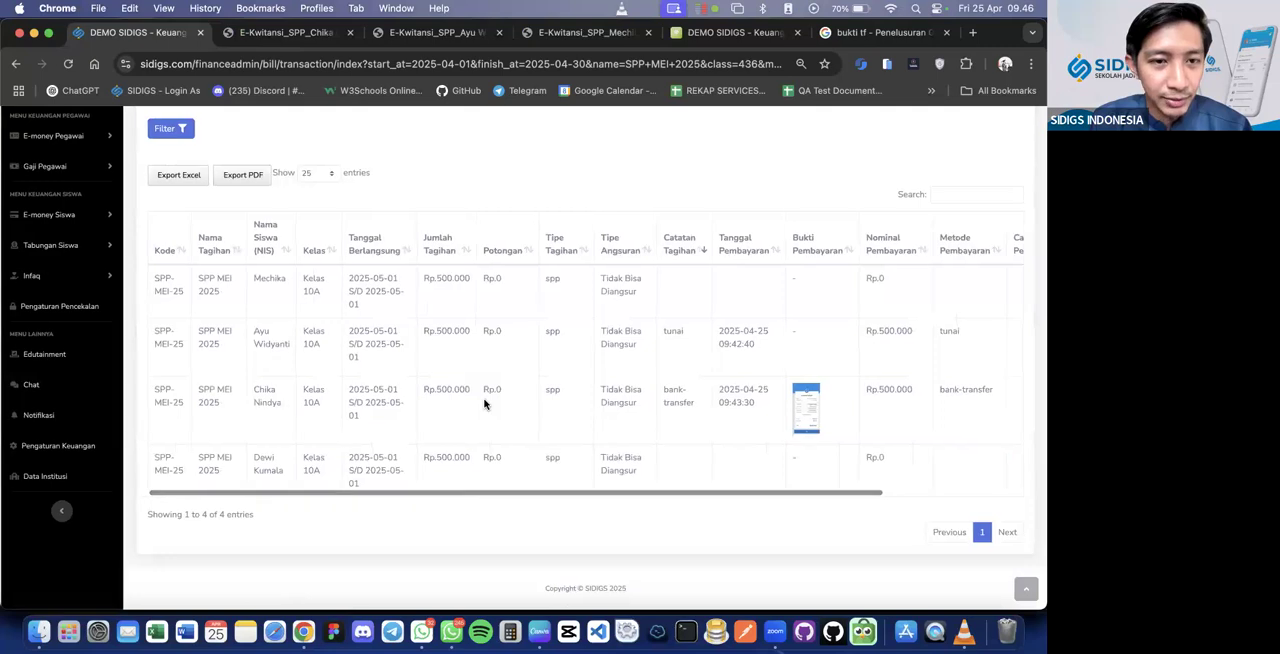
pyautogui.hscroll(5, 499, 405)
pyautogui.click(758, 34)
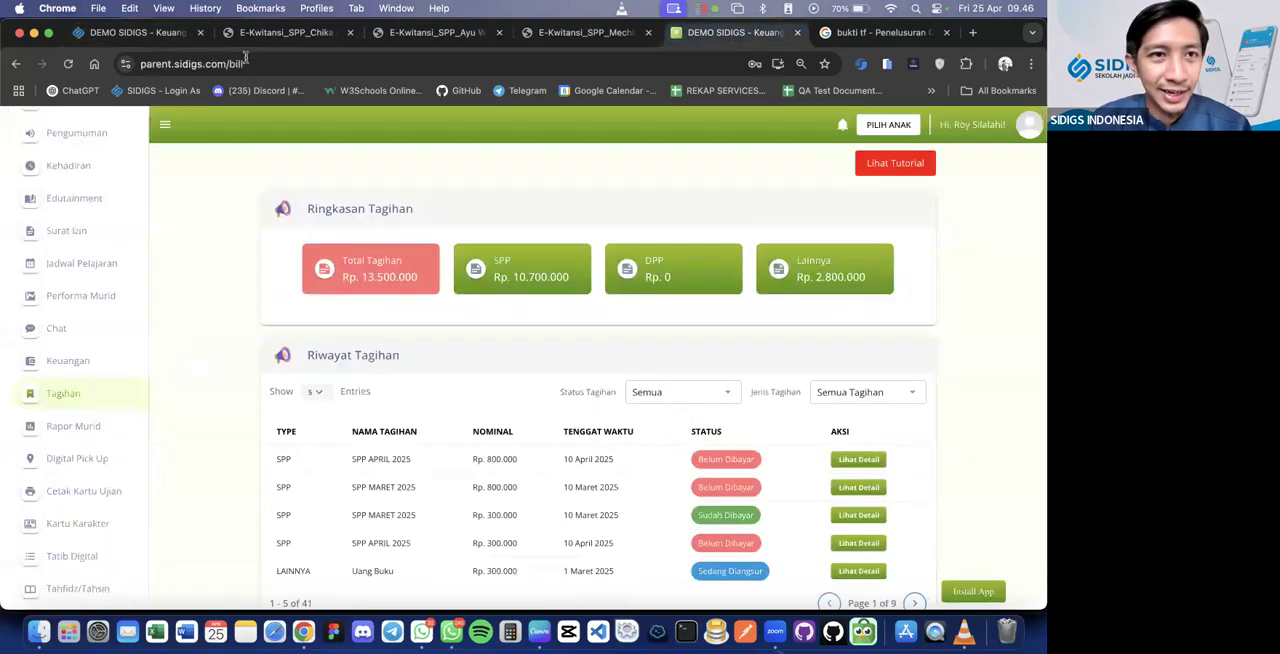
pyautogui.click(138, 32)
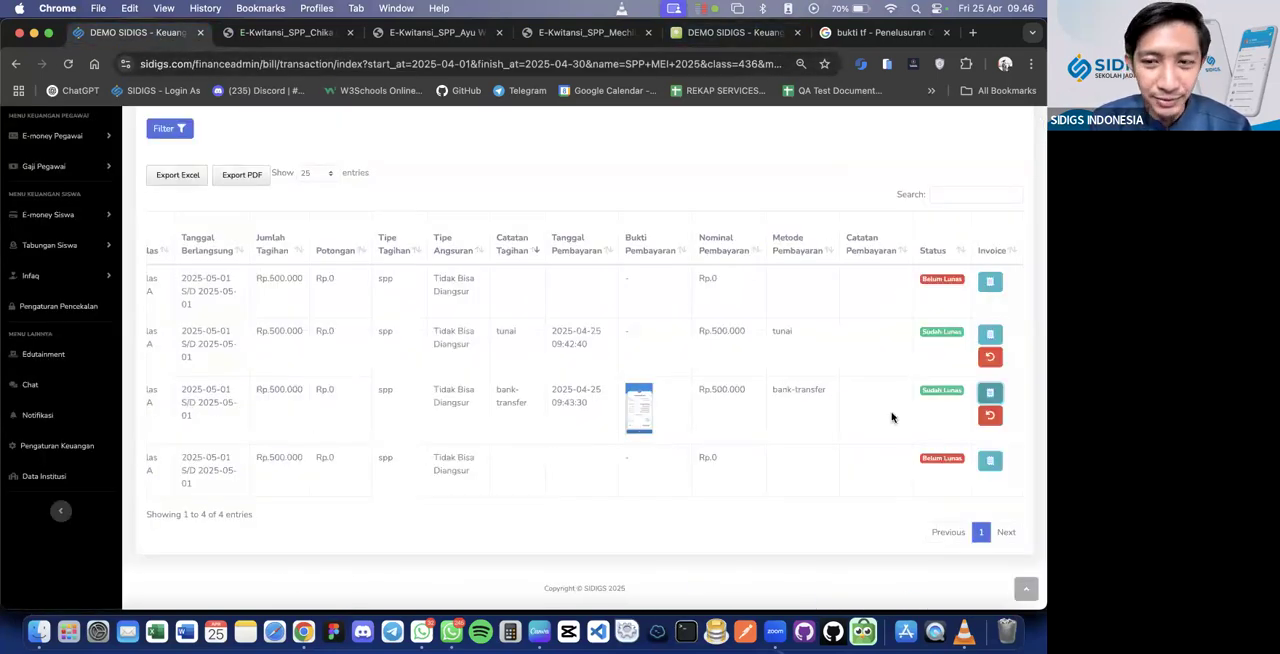
# Examine the bank-transfer e-Kwitansi for its payment status, bill details and Riwayat Pembayaran
pyautogui.click(300, 33)
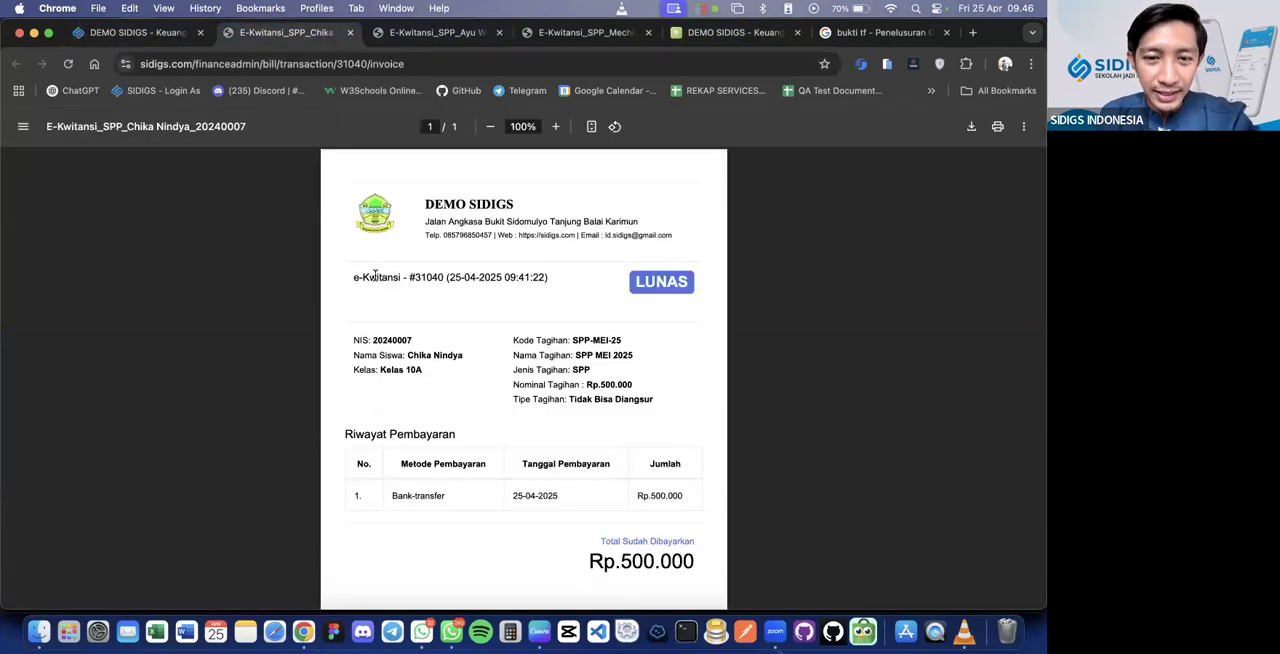
pyautogui.scroll(-3, 375, 277)
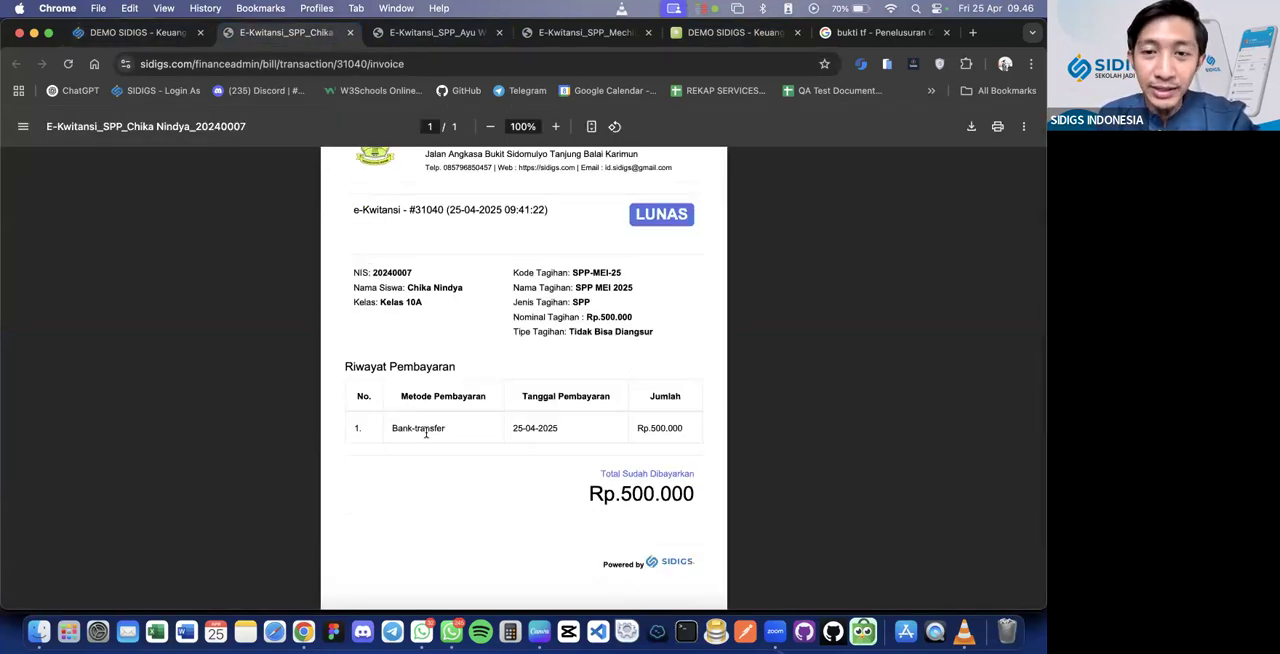
pyautogui.scroll(1, 631, 397)
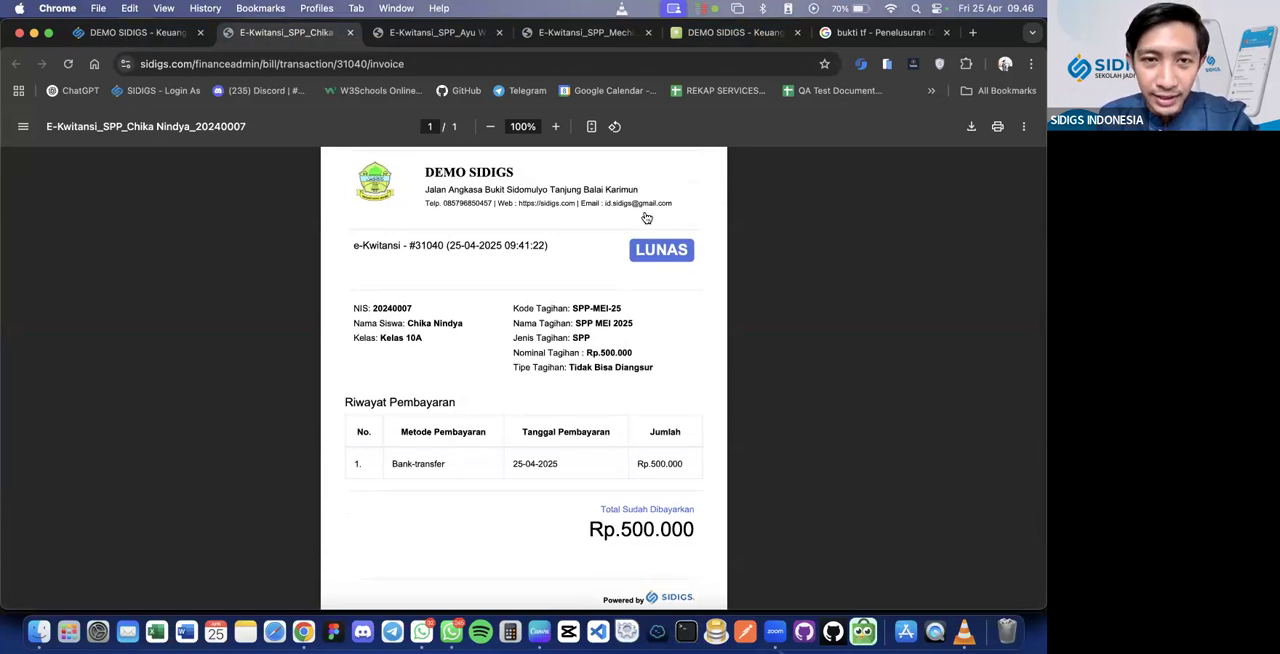
pyautogui.scroll(-3, 578, 341)
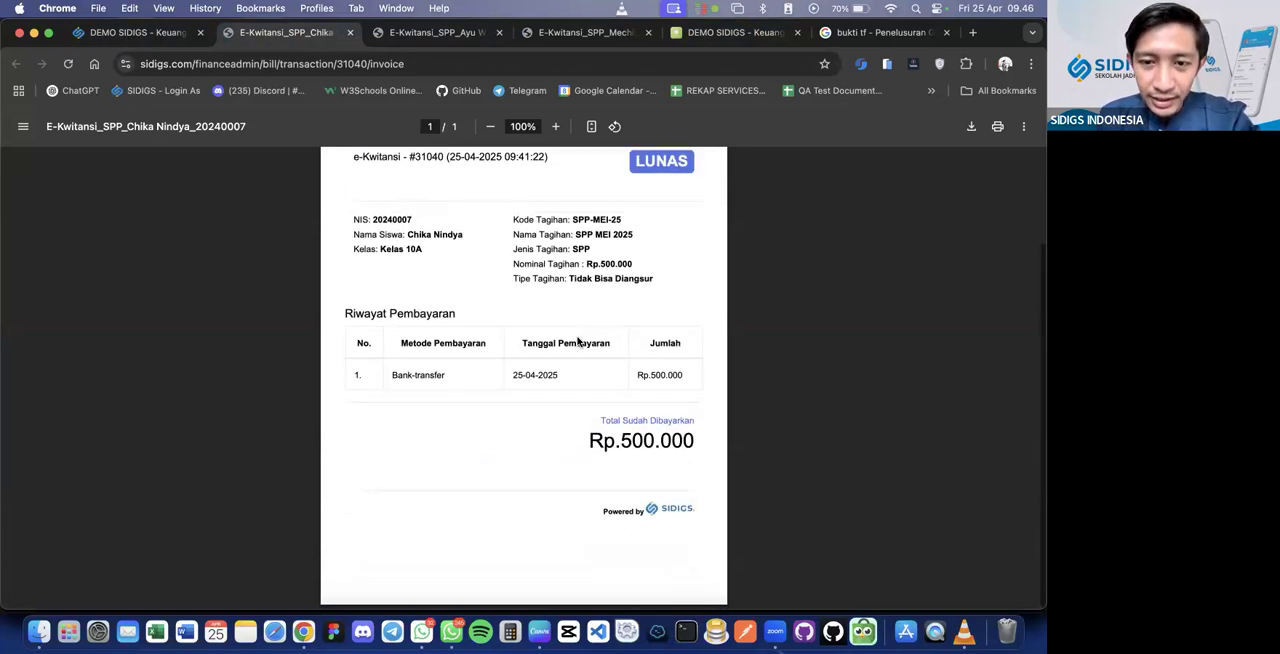
# Examine the payment method on the cash e-Kwitansi and the payment status on the unpaid bill's e-Kwitansi
pyautogui.click(439, 33)
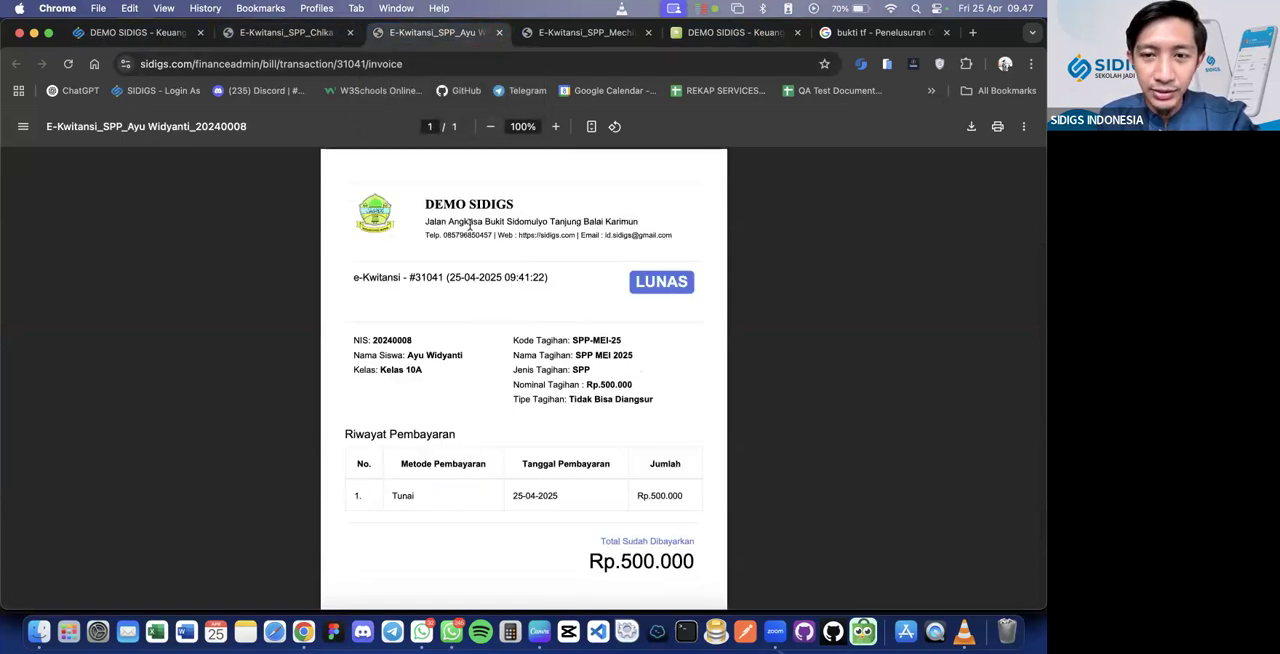
pyautogui.scroll(-2, 469, 225)
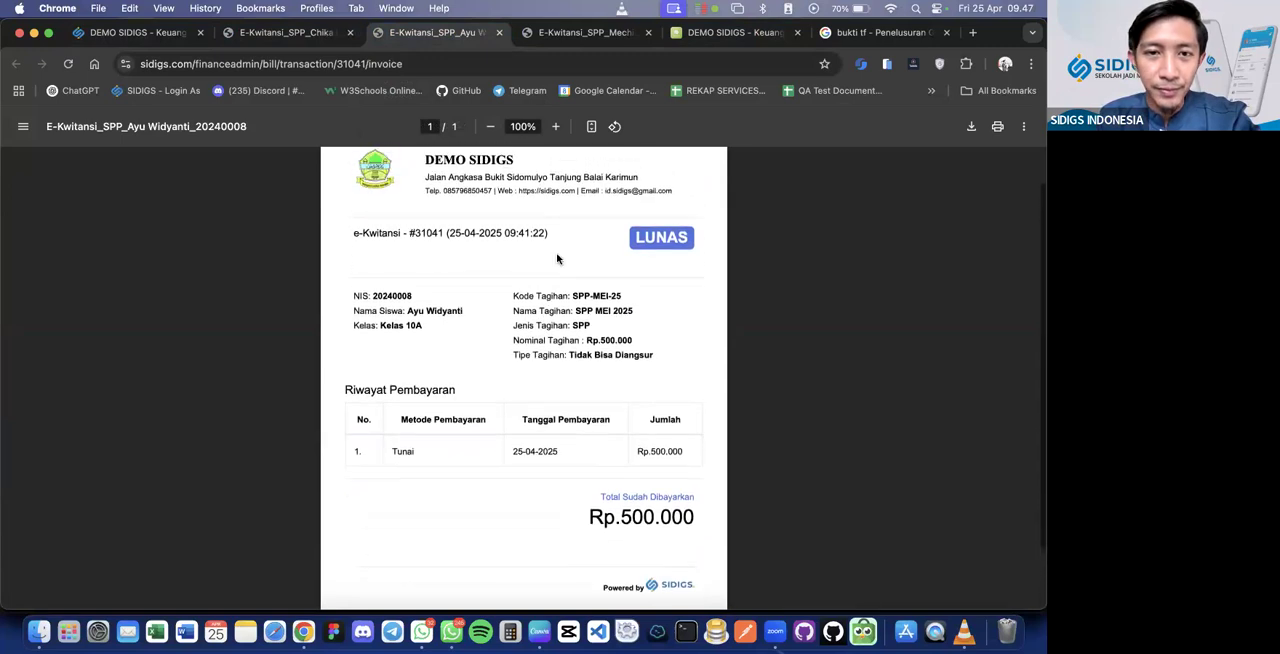
pyautogui.doubleClick(404, 451)
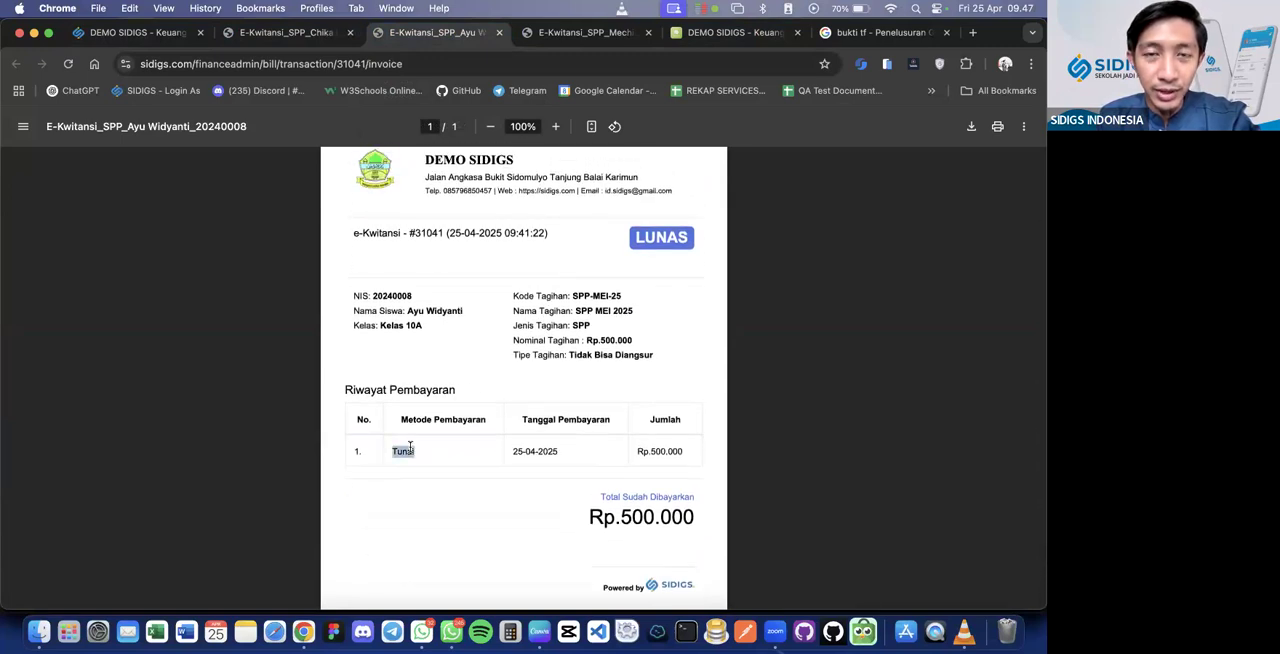
pyautogui.click(573, 36)
pyautogui.scroll(-2, 542, 323)
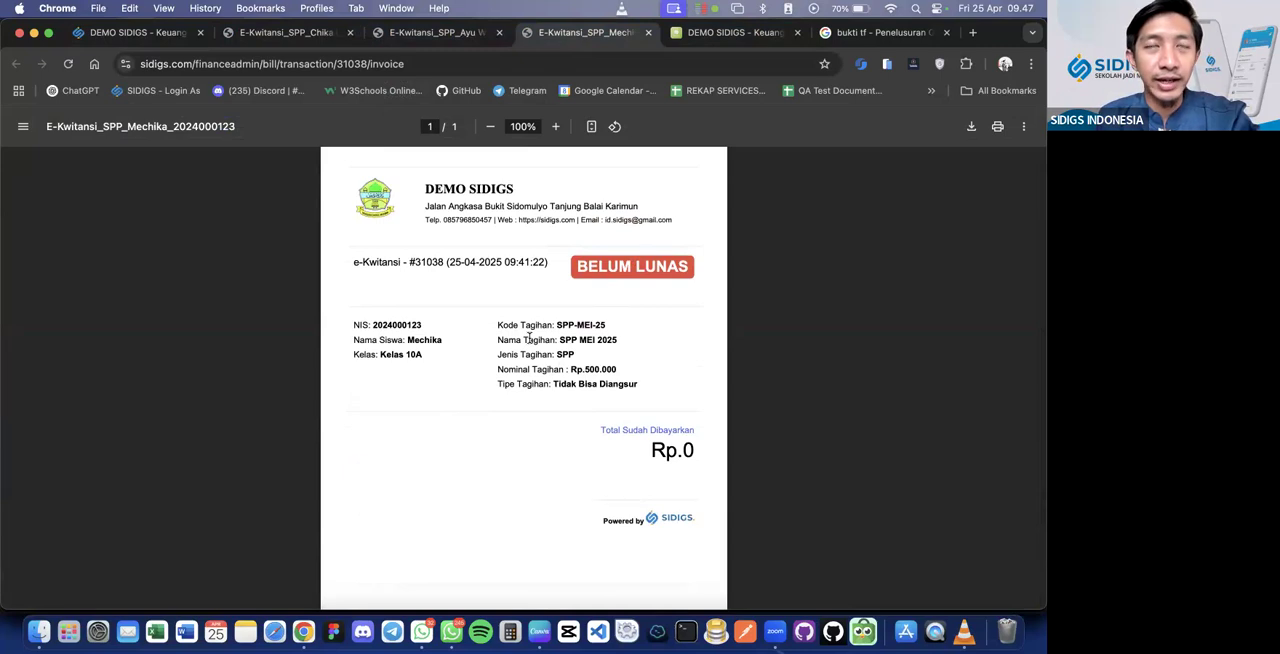
# Revisit the cash and bank-transfer receipts and the bill history, ending on the bank-transfer e-Kwitansi
pyautogui.click(412, 33)
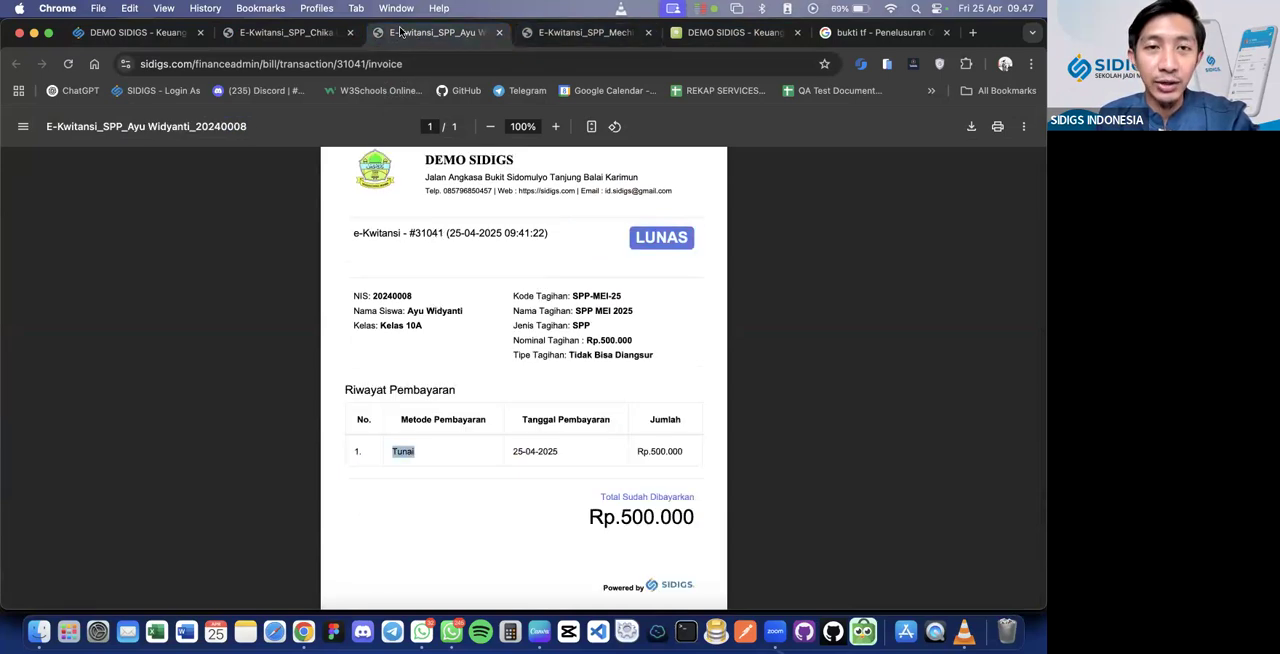
pyautogui.click(312, 33)
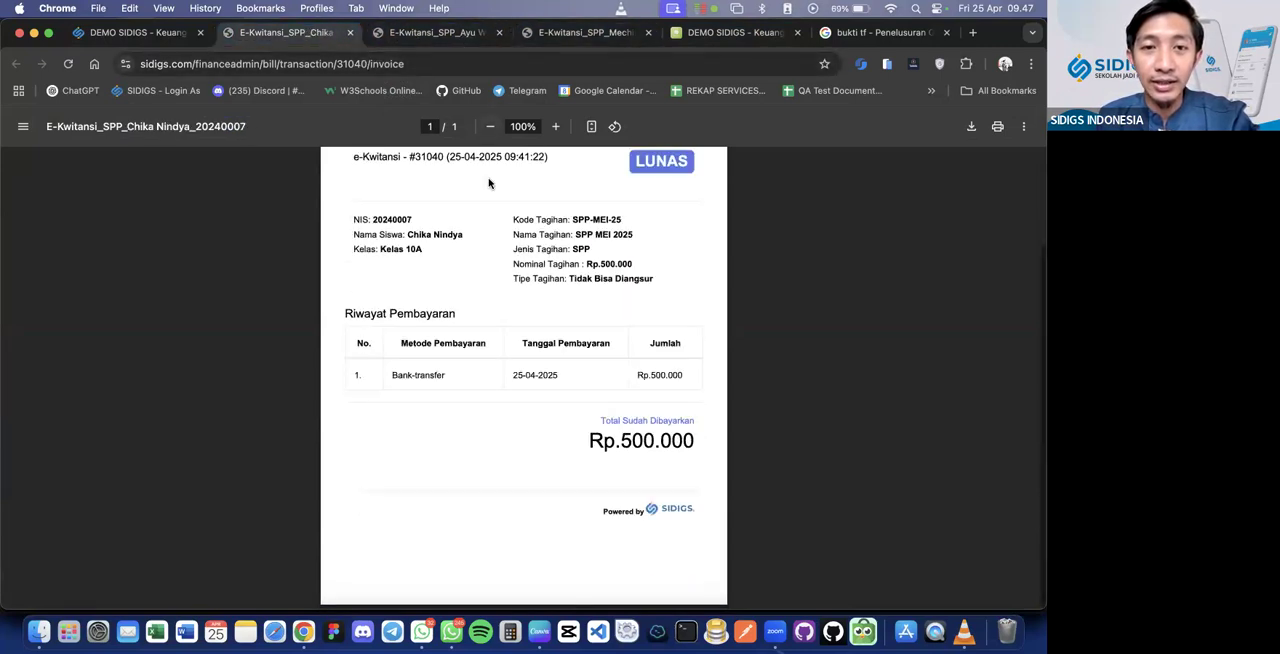
pyautogui.click(176, 36)
pyautogui.click(290, 33)
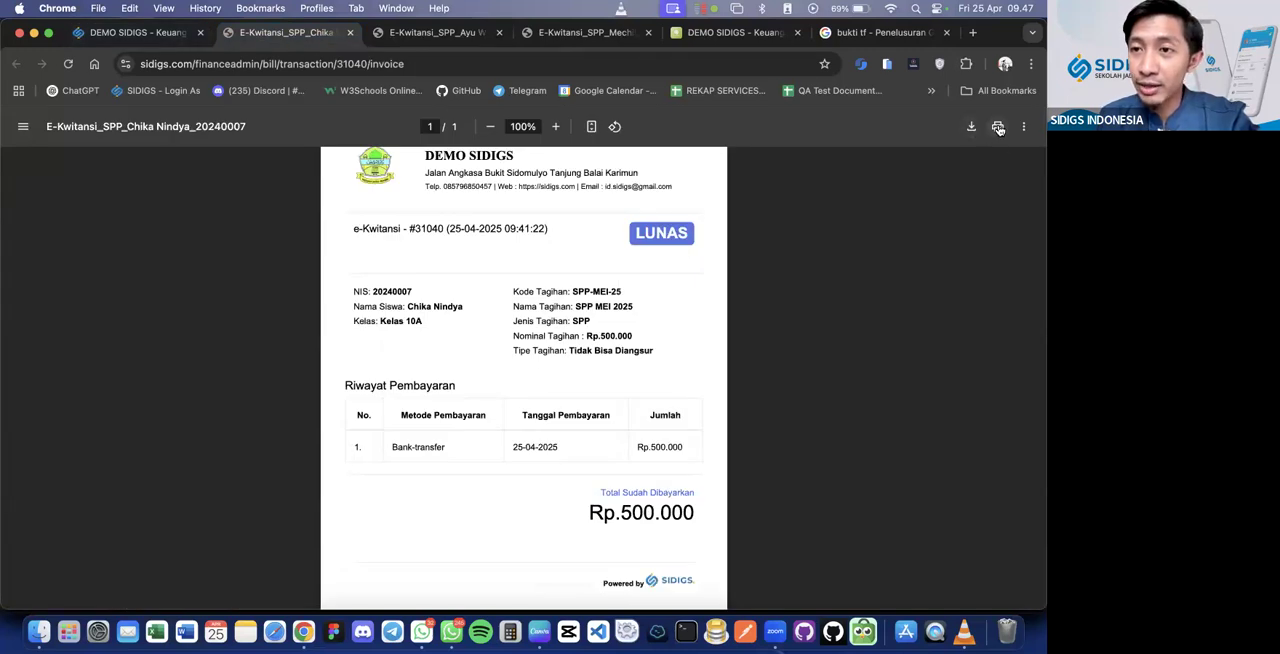
# In the parent portal's Riwayat Tagihan, open the transaction details of the paid SPP MARET 2025 bill
pyautogui.click(760, 36)
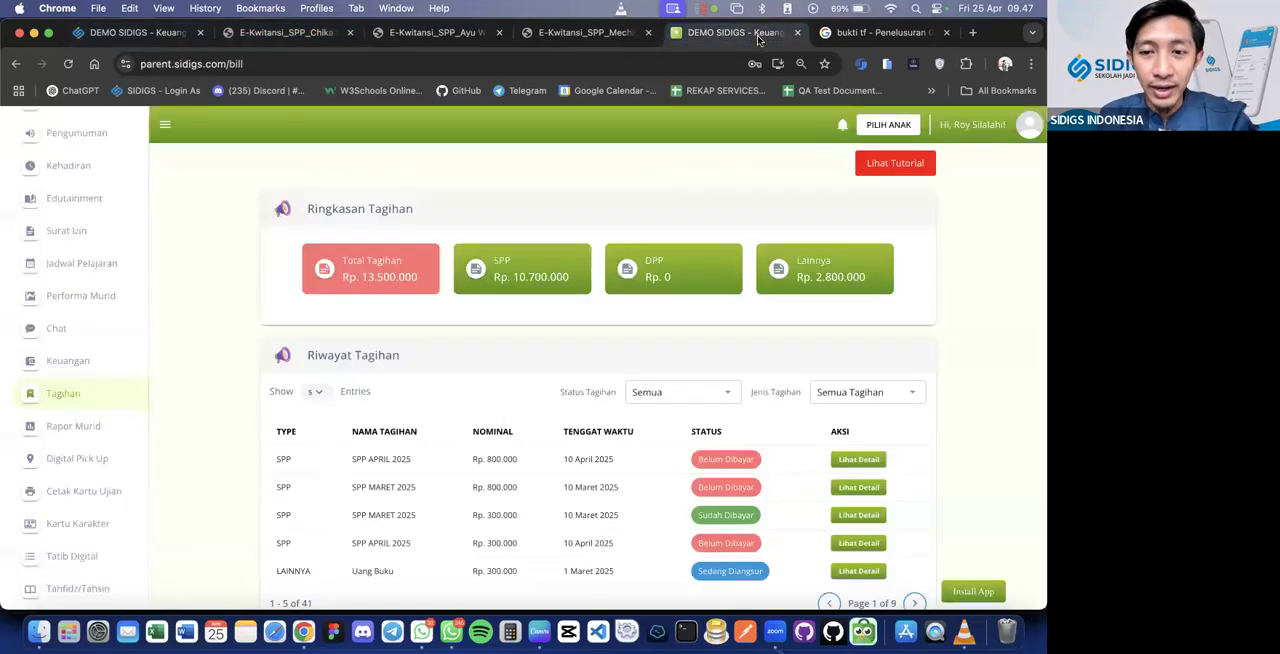
pyautogui.scroll(-2, 708, 264)
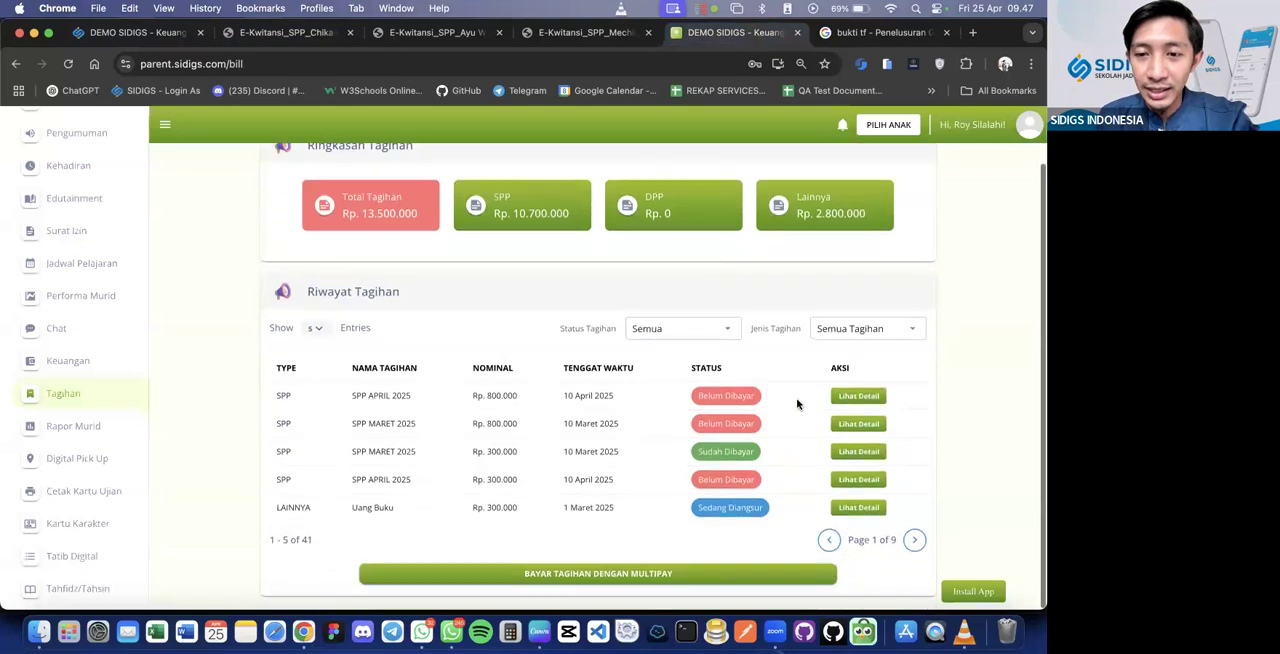
pyautogui.click(848, 453)
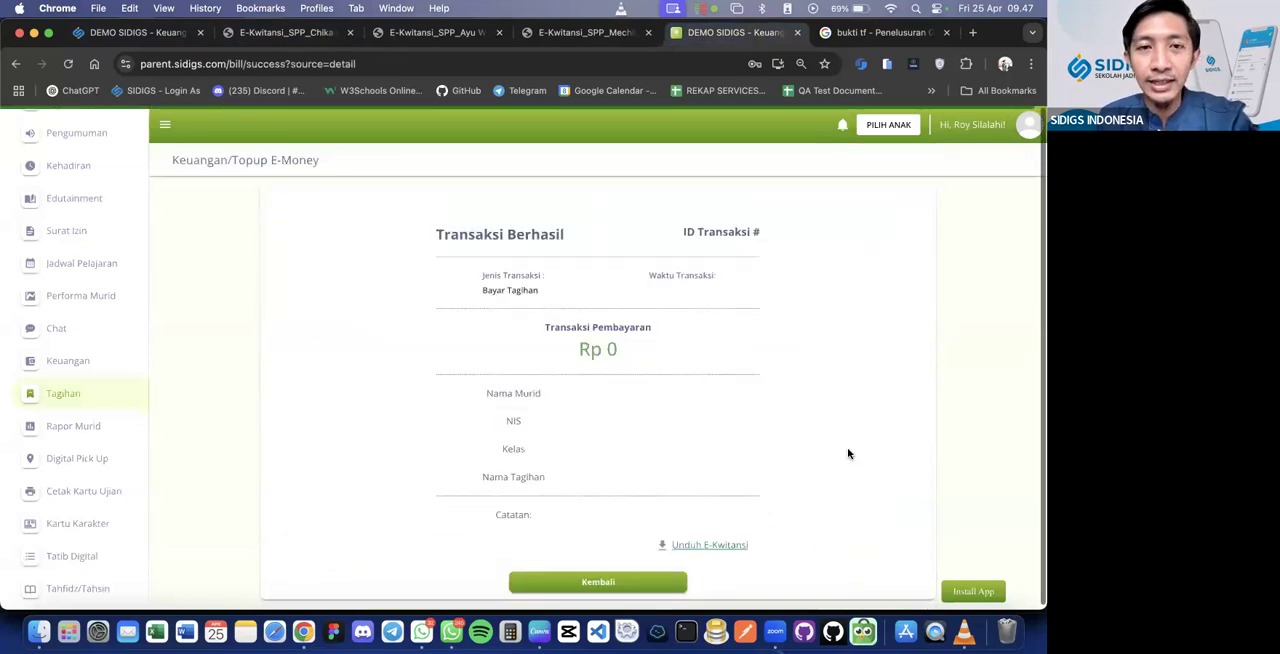
# Review the transaction details of the paid SPP MARET 2025 bill, then return to the parent portal's bill list
pyautogui.scroll(-1, 705, 290)
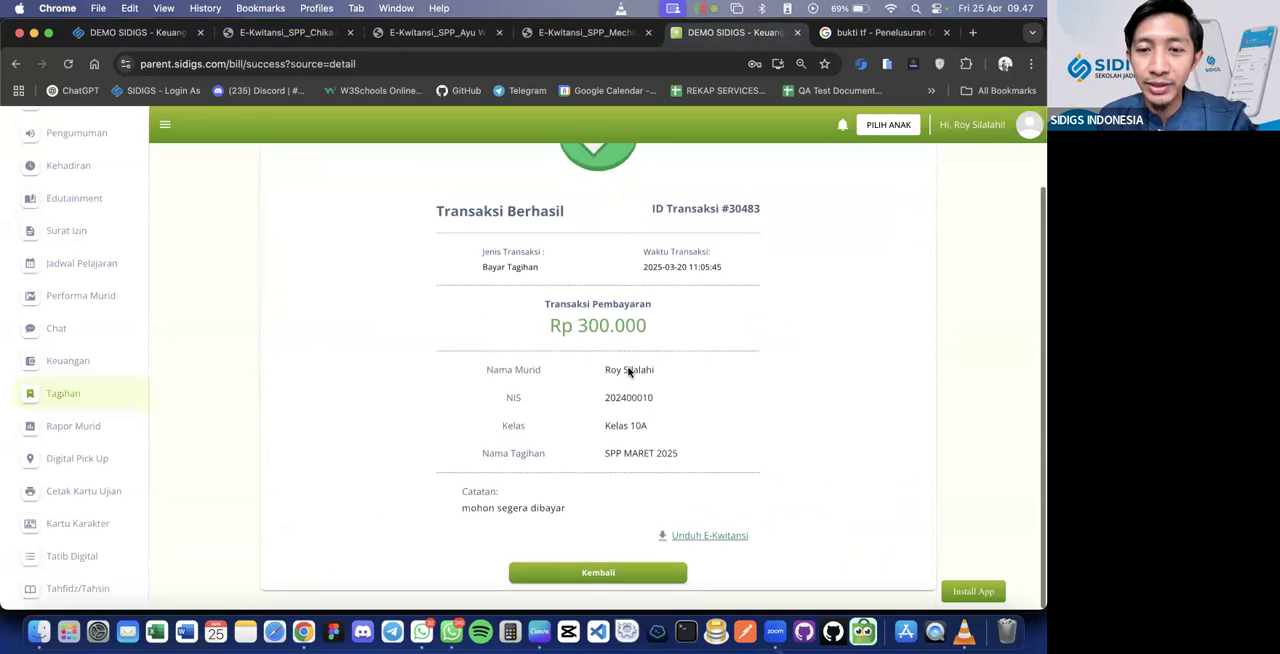
pyautogui.scroll(-2, 628, 372)
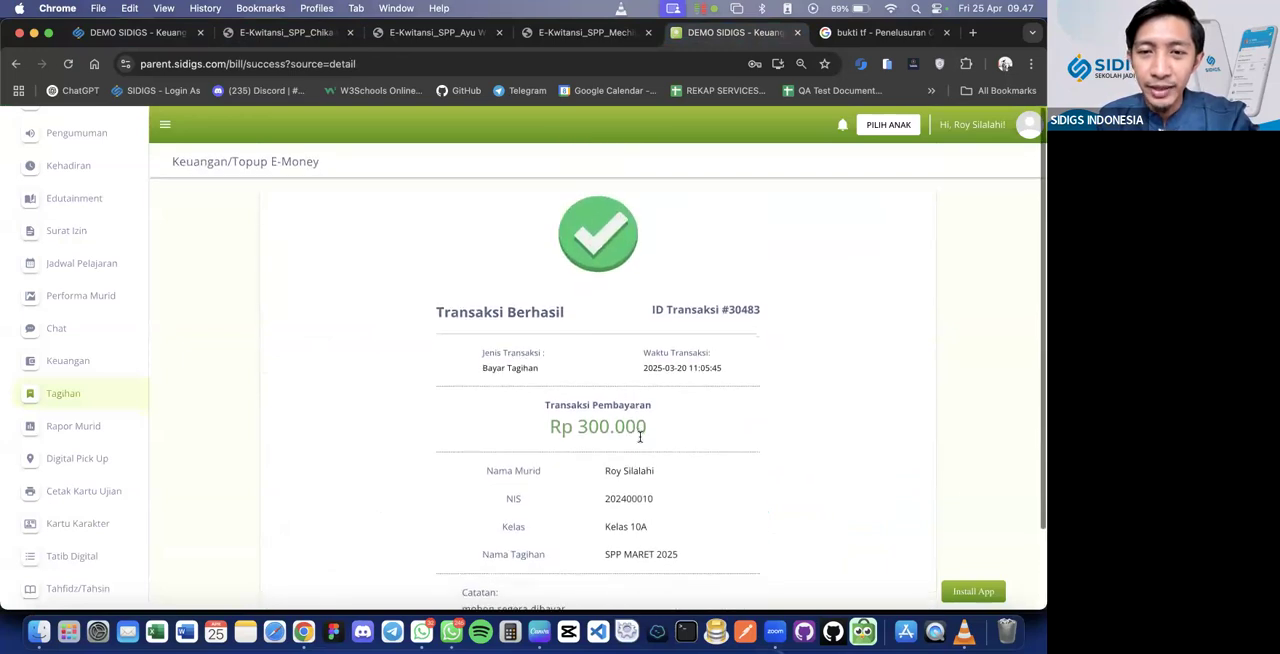
pyautogui.click(573, 36)
pyautogui.click(703, 40)
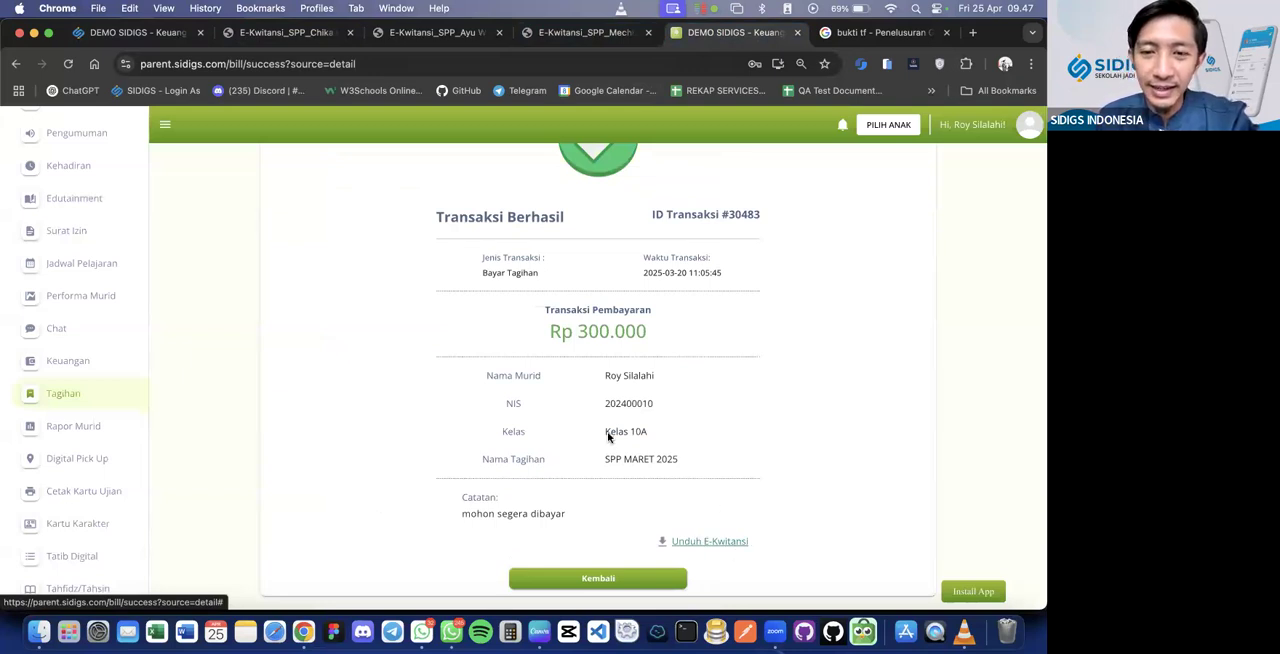
pyautogui.click(676, 577)
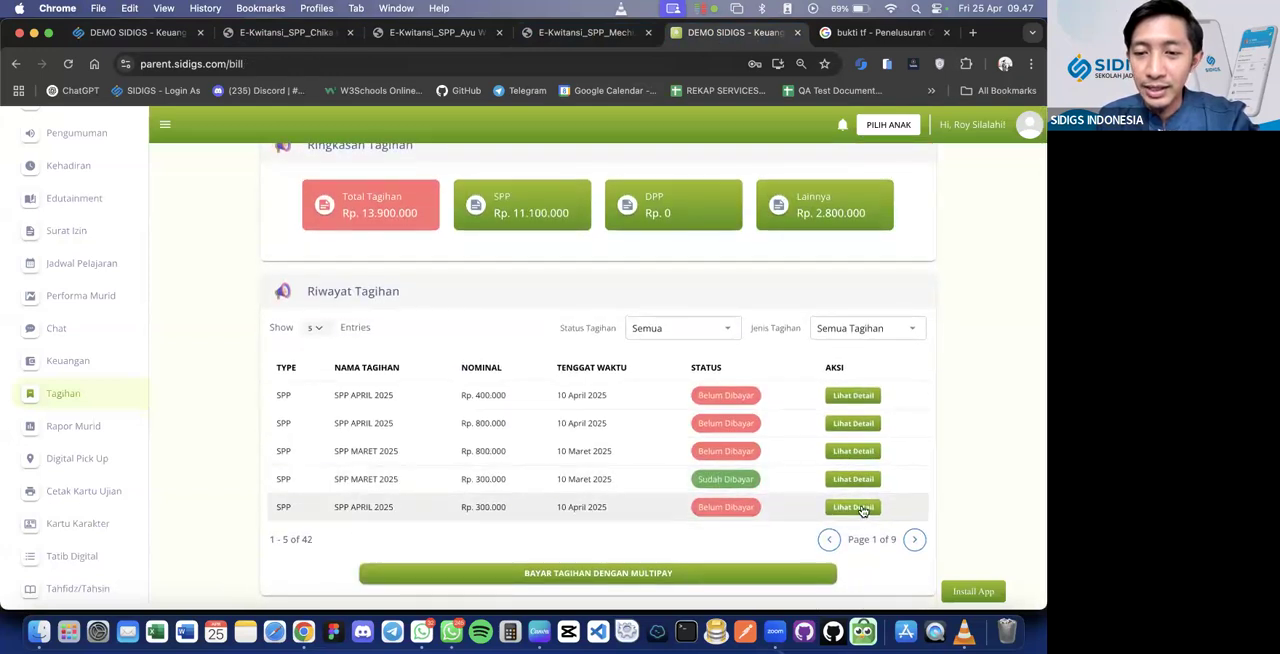
# View the invoice details of the unpaid Rp. 300.000 SPP APRIL 2025 bill, then return to Riwayat Tagihan
pyautogui.click(858, 508)
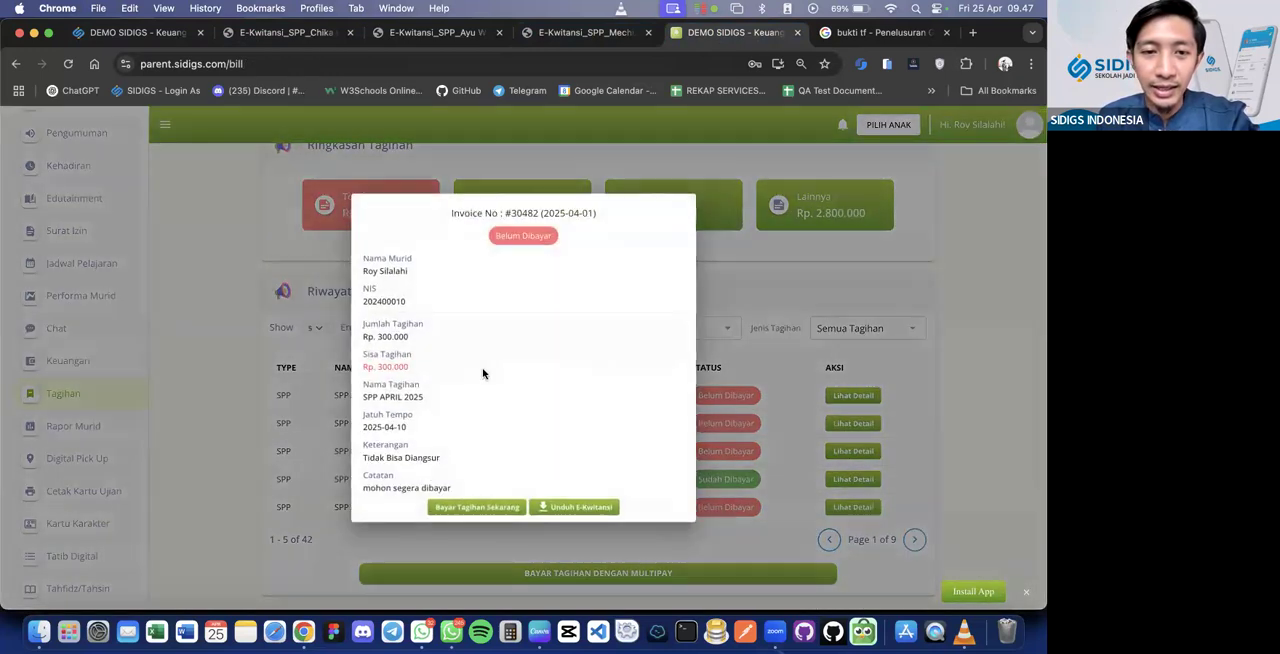
pyautogui.click(809, 455)
pyautogui.click(857, 479)
pyautogui.scroll(-2, 592, 362)
pyautogui.scroll(2, 592, 362)
pyautogui.hscroll(-3, 592, 362)
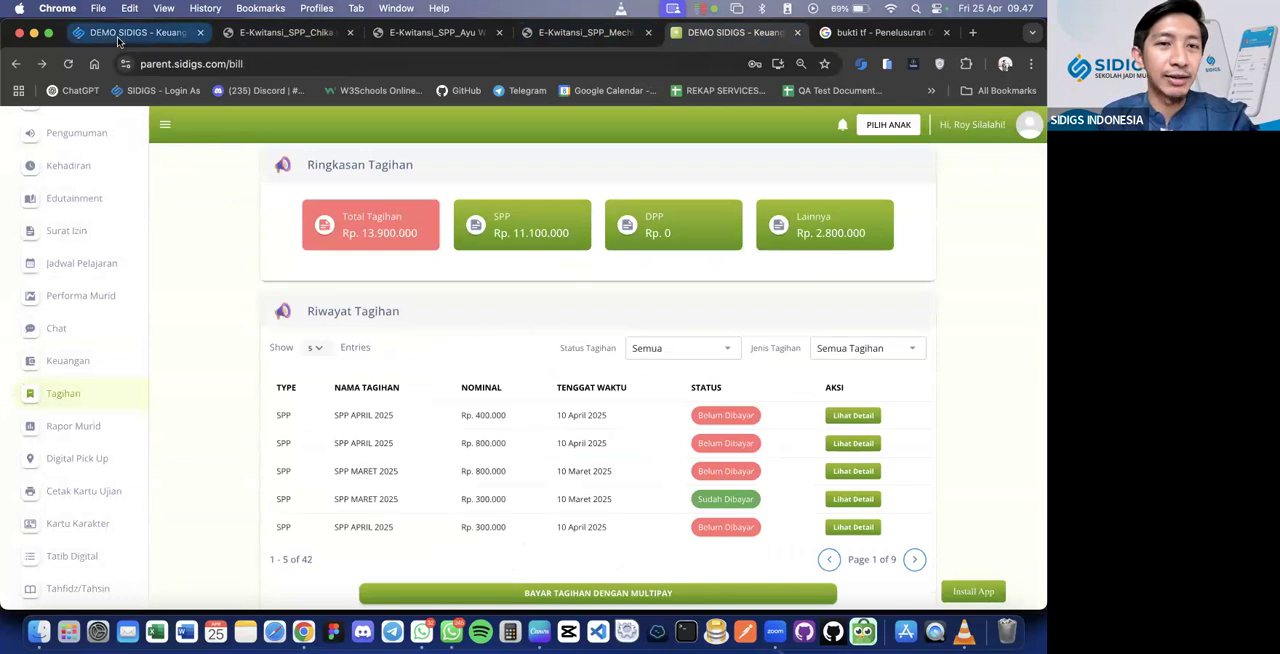
# Revisit the finance portal's Riwayat Tagihan summary, then switch to the Webinar Keuangan agenda slide in Canva
pyautogui.click(118, 38)
pyautogui.scroll(5, 386, 236)
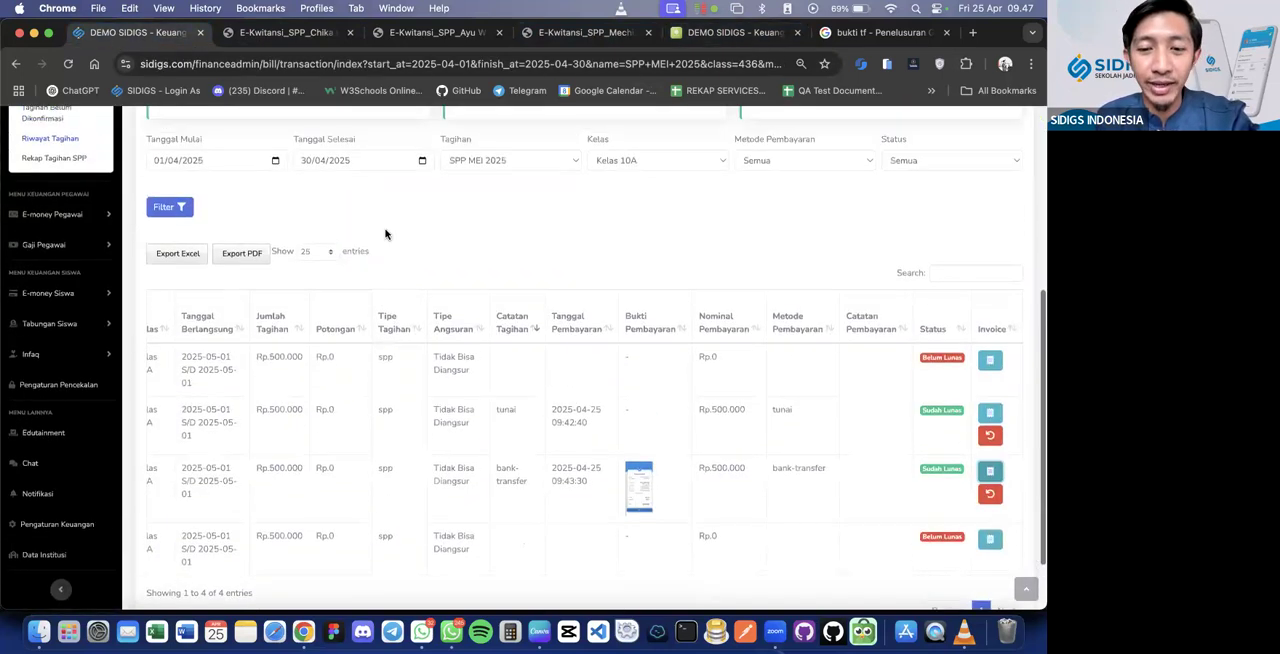
pyautogui.scroll(1, 585, 360)
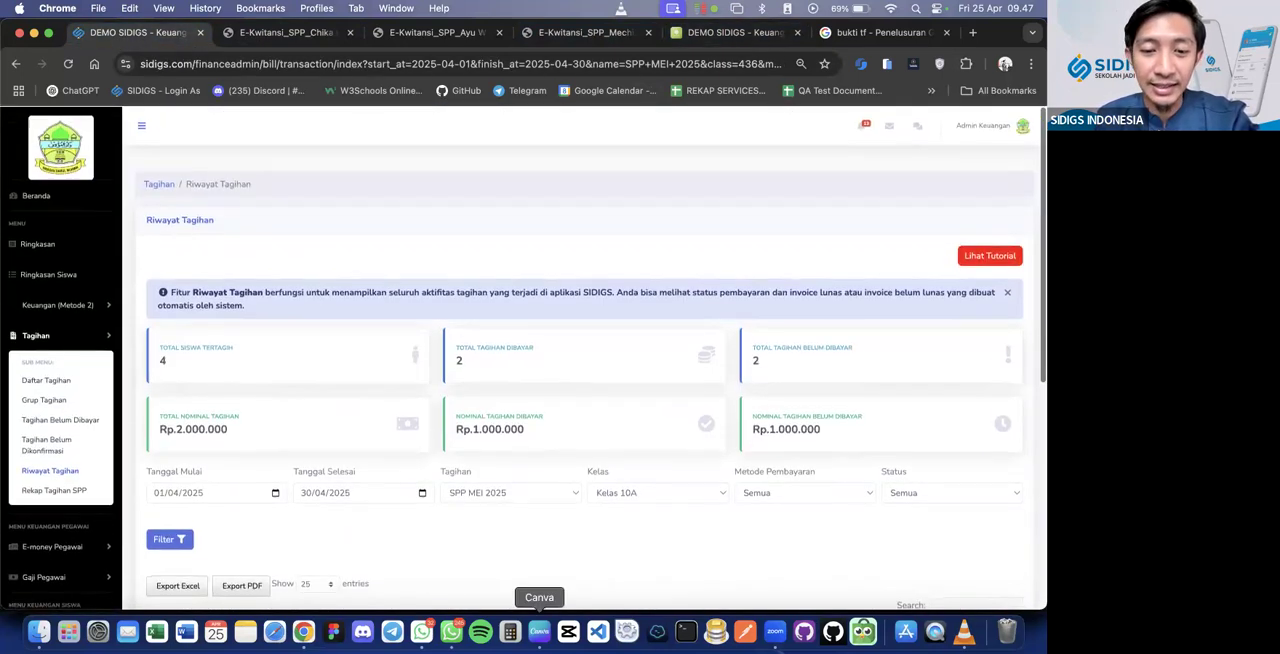
pyautogui.click(539, 631)
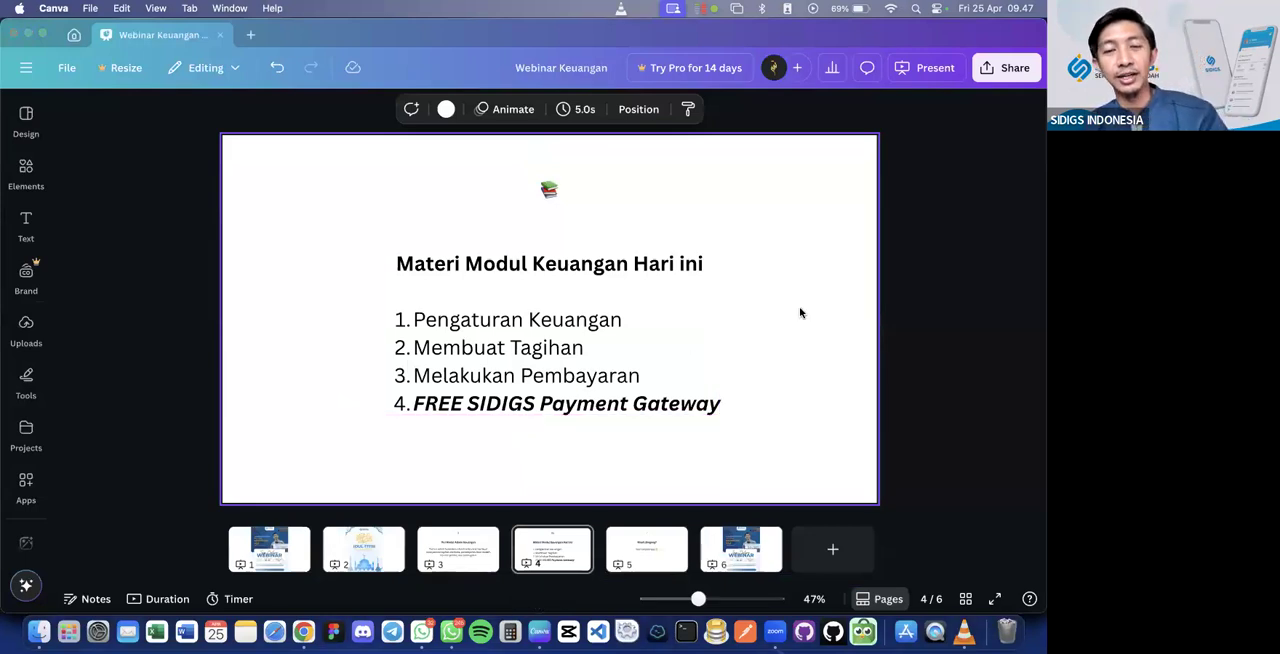
# Switch back to Chrome, search the web for "winpay" in a new tab and open the official Winpay website
pyautogui.press('super+Tab')
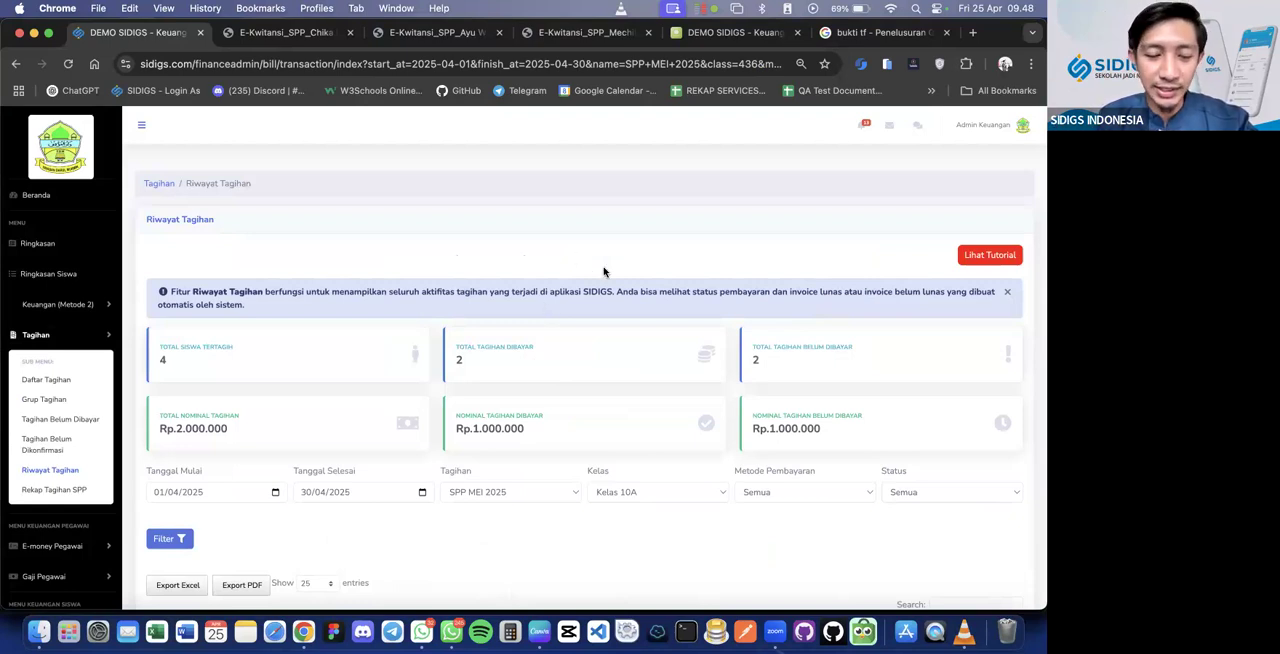
pyautogui.press('super+t')
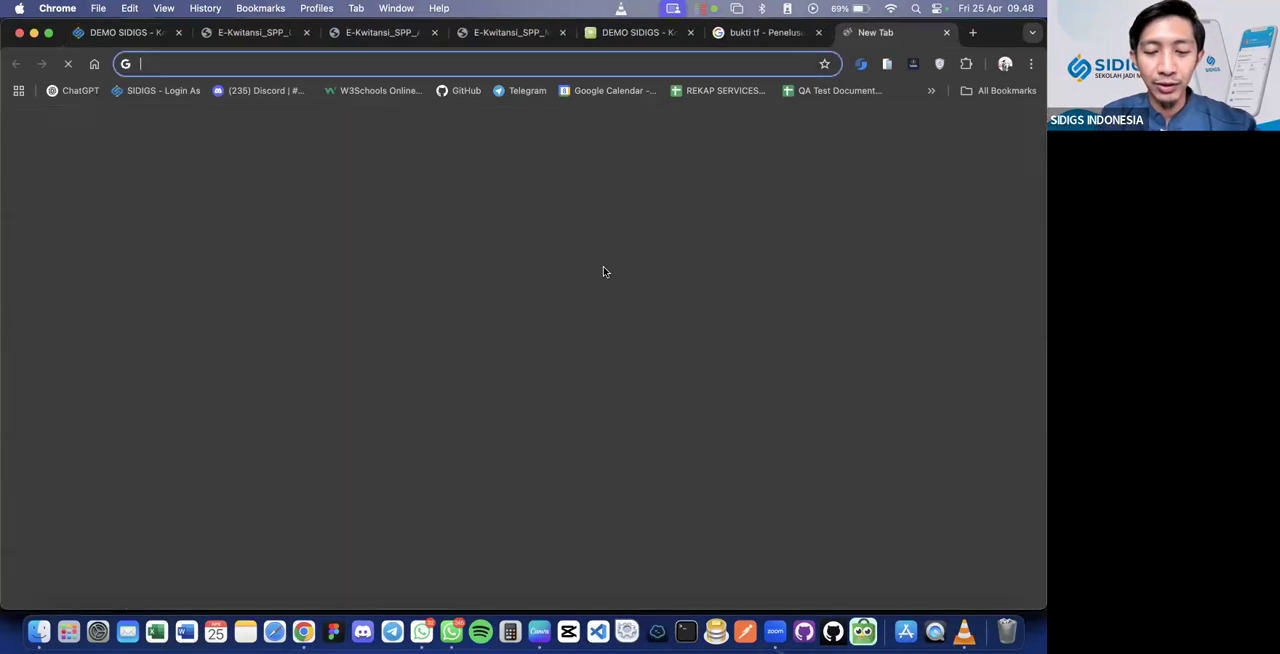
pyautogui.write('win')
pyautogui.write('ay')
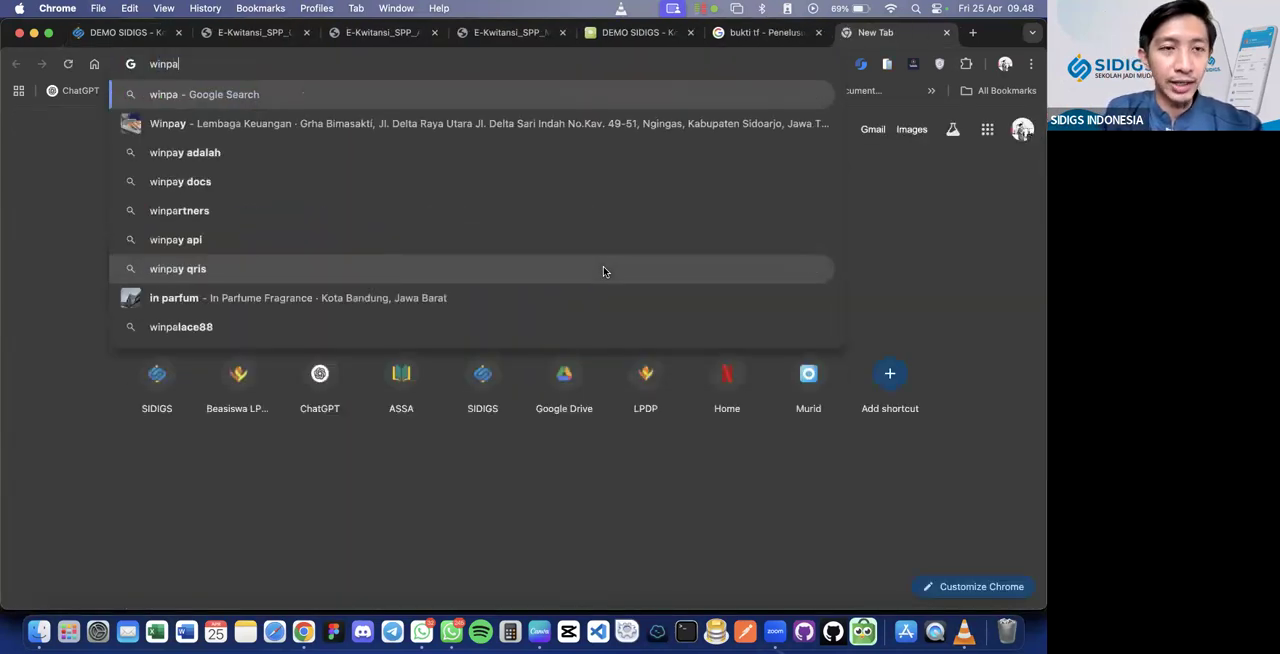
pyautogui.press('Return')
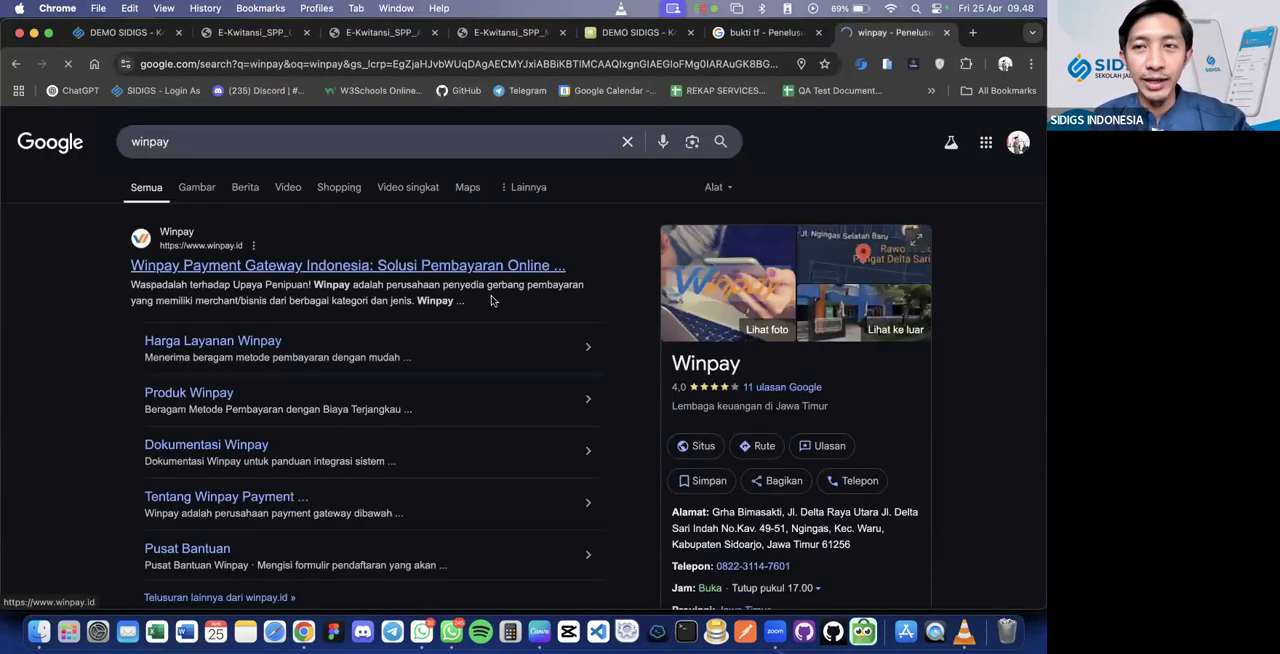
pyautogui.click(470, 265)
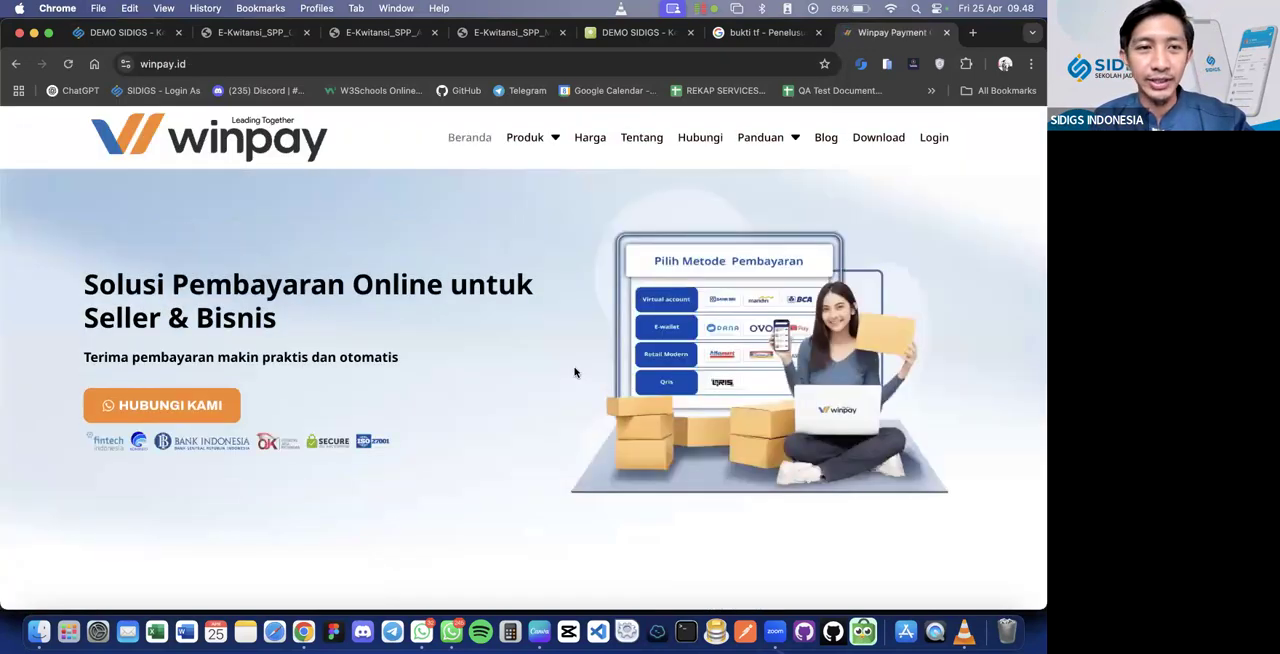
# Examine the online and offline payment methods offered on the Winpay home page
pyautogui.scroll(-5, 575, 372)
pyautogui.scroll(4, 571, 371)
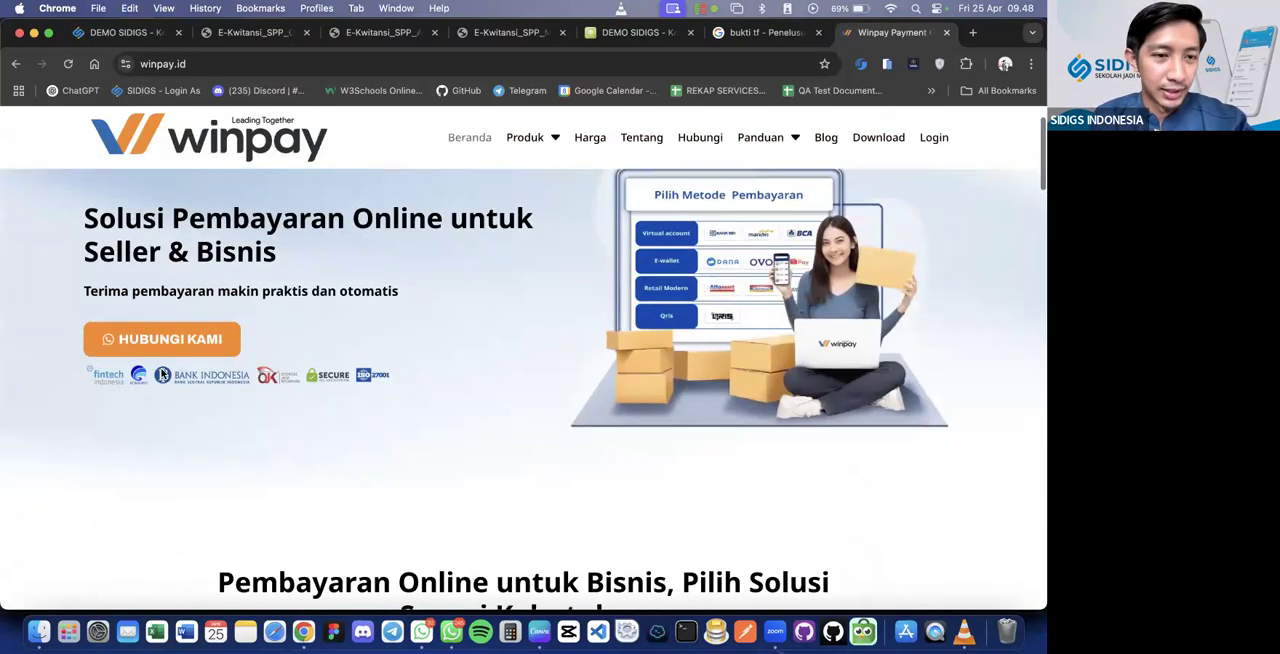
pyautogui.scroll(-6, 408, 386)
pyautogui.scroll(2, 408, 387)
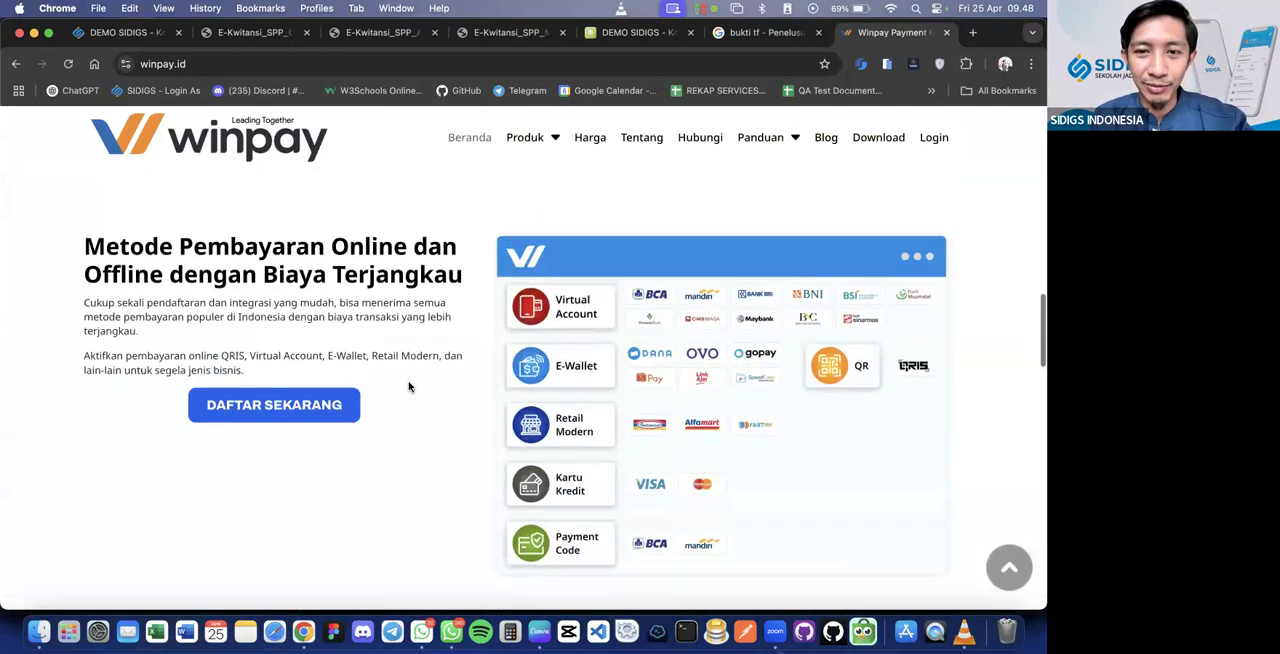
pyautogui.scroll(-10, 408, 386)
pyautogui.scroll(6, 408, 386)
pyautogui.scroll(6, 408, 386)
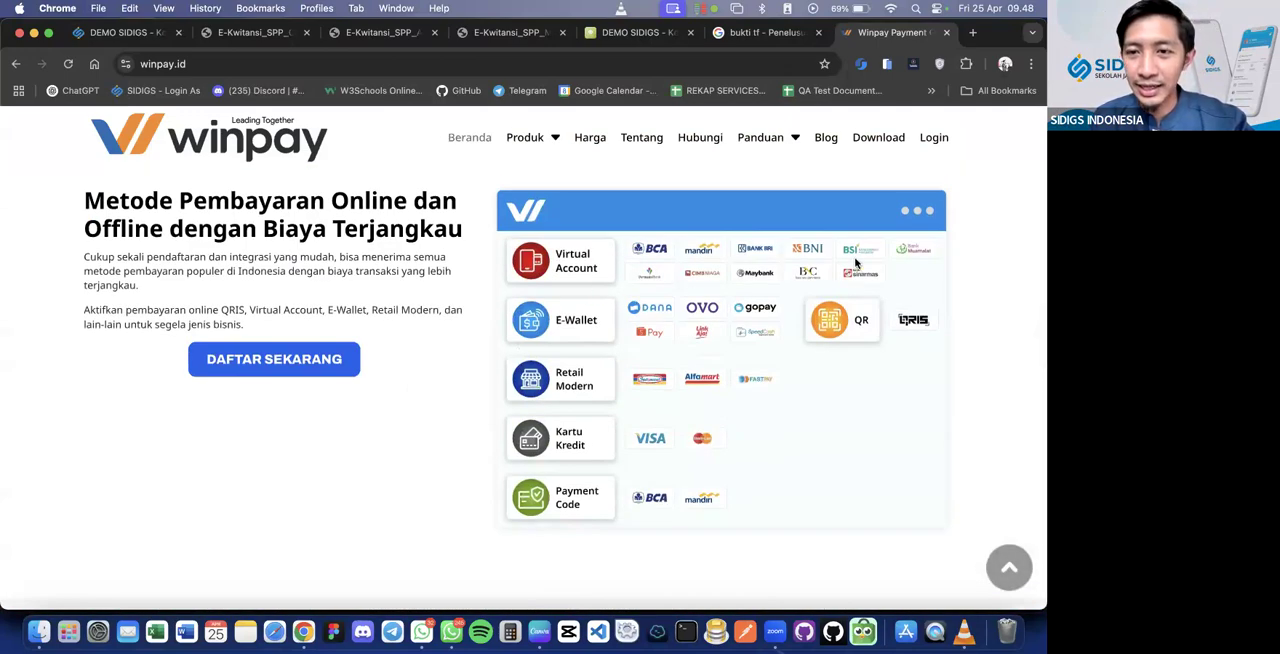
# Examine Winpay's official licences and security certifications, then return to the finance portal's Riwayat Tagihan
pyautogui.scroll(-6, 765, 441)
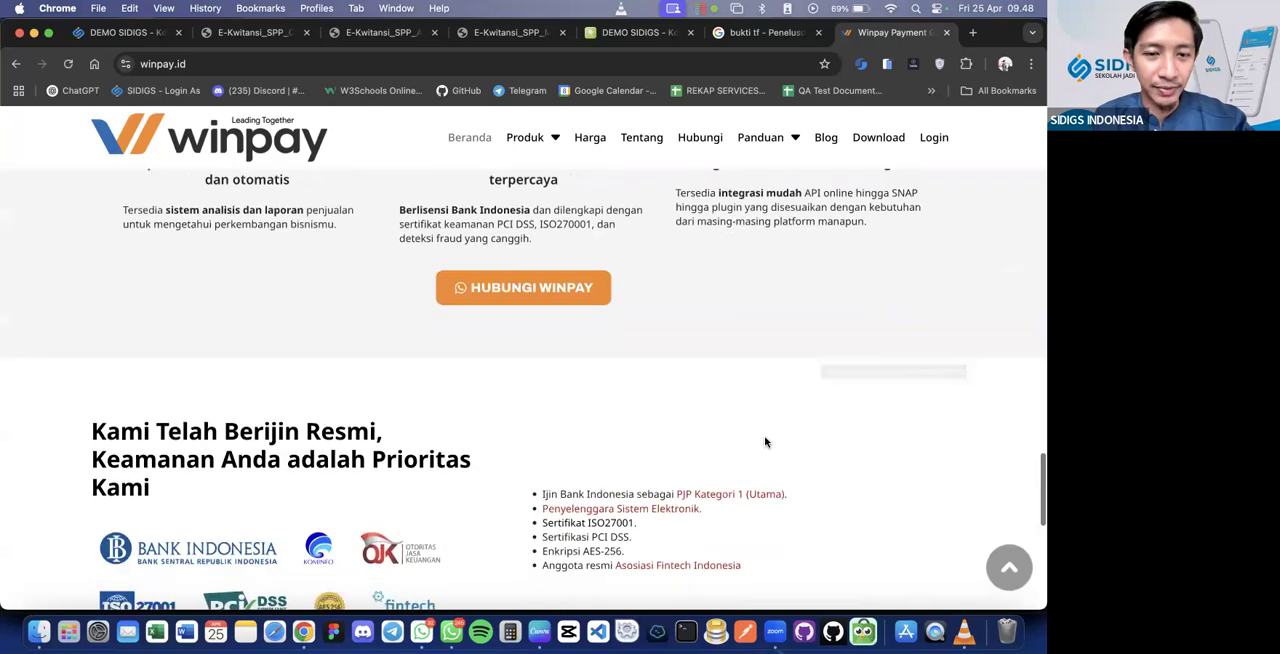
pyautogui.scroll(1, 765, 441)
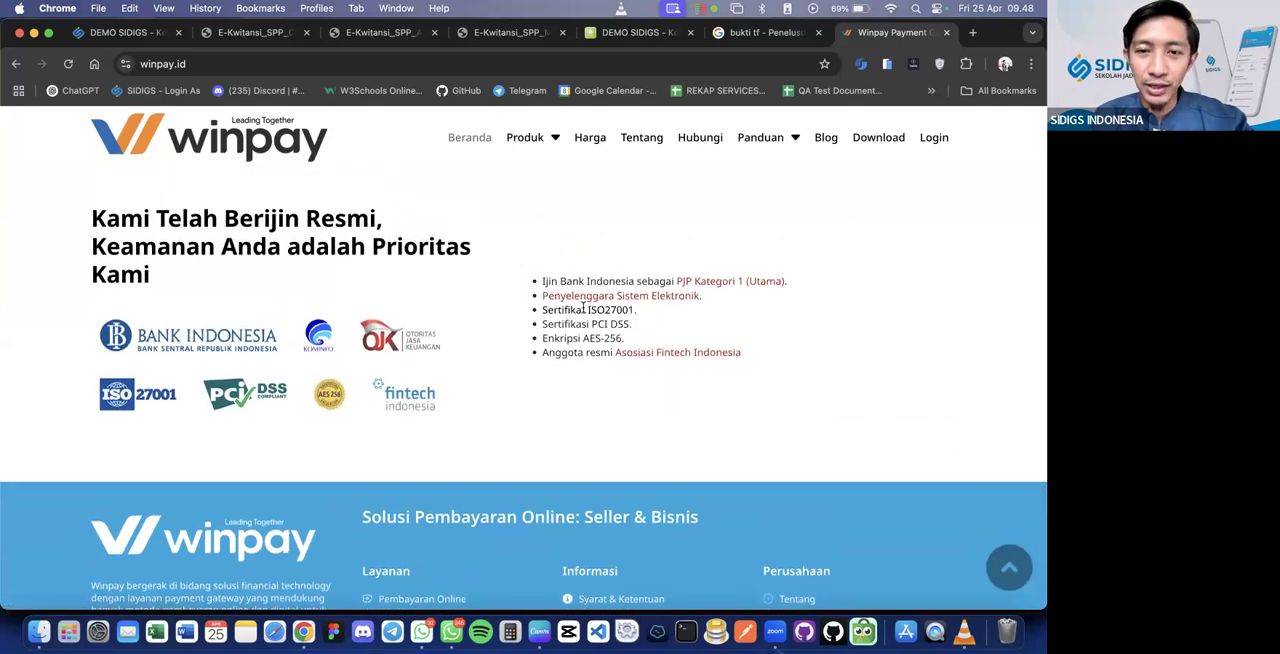
pyautogui.scroll(1, 622, 324)
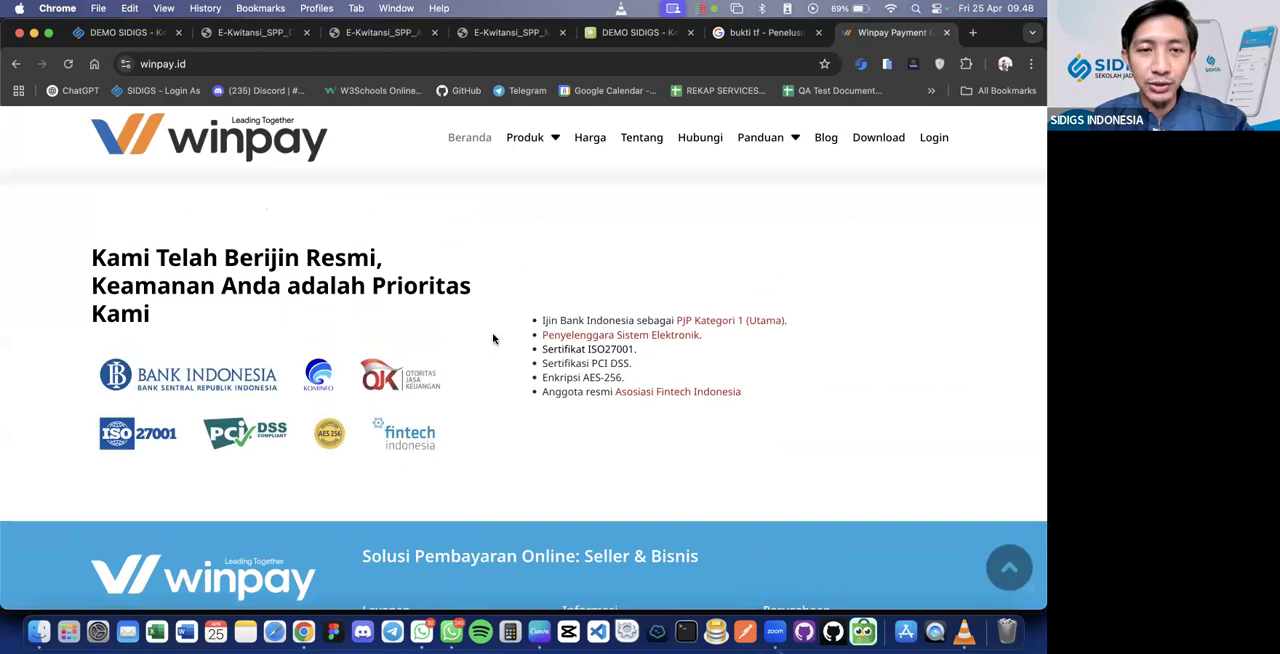
pyautogui.scroll(1, 493, 339)
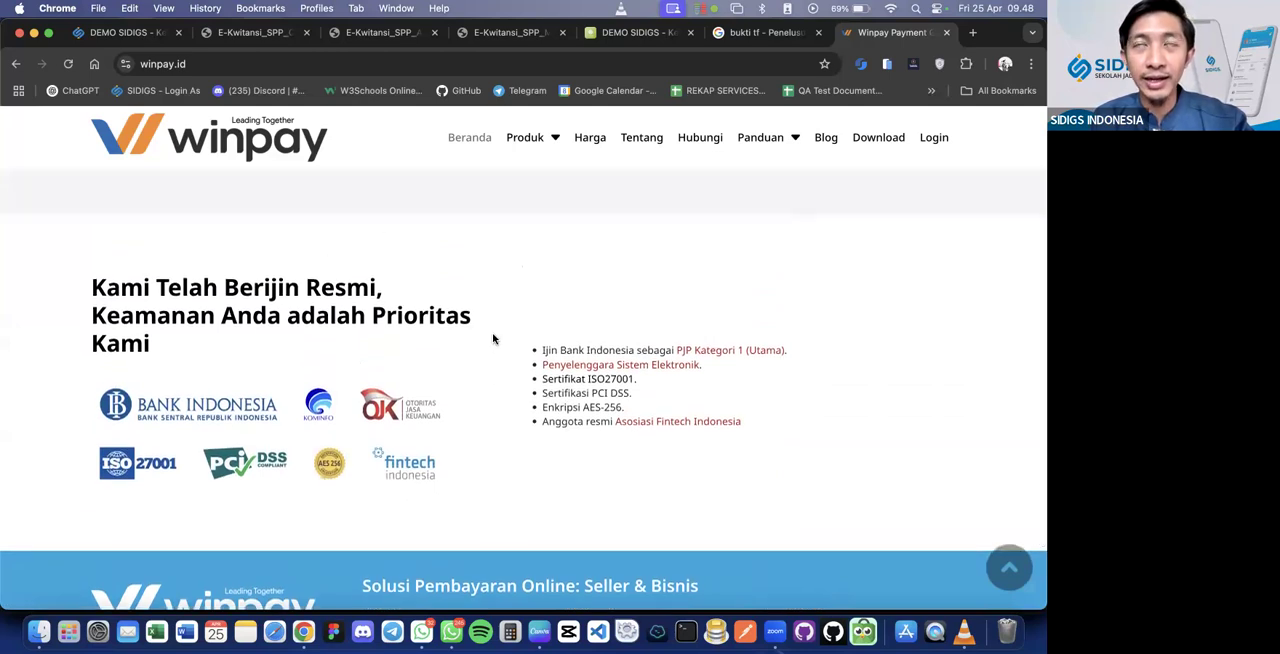
pyautogui.scroll(-1, 493, 339)
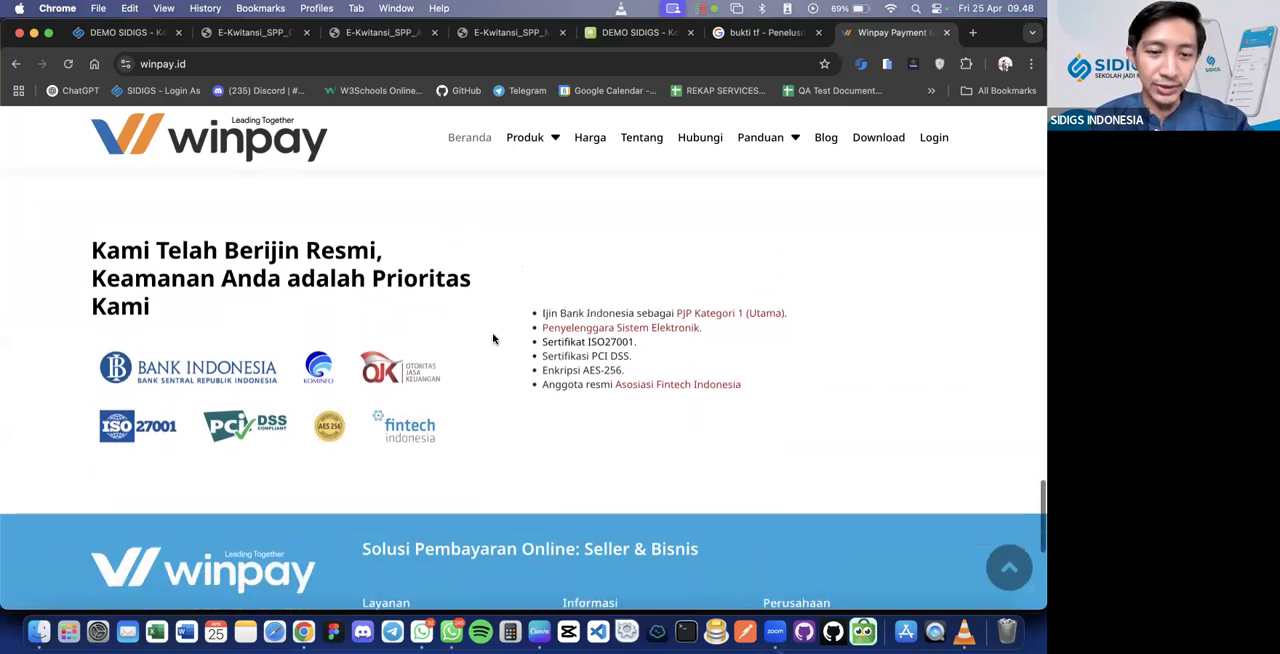
pyautogui.scroll(-1, 493, 339)
pyautogui.scroll(1, 493, 339)
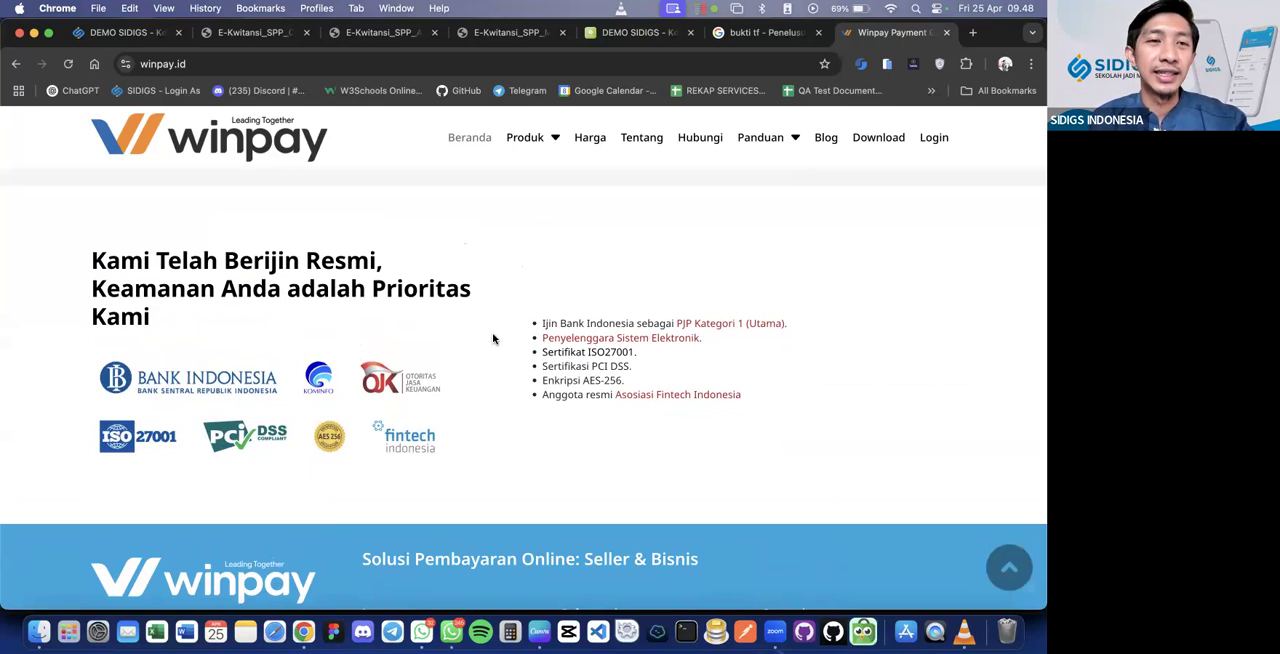
pyautogui.click(125, 33)
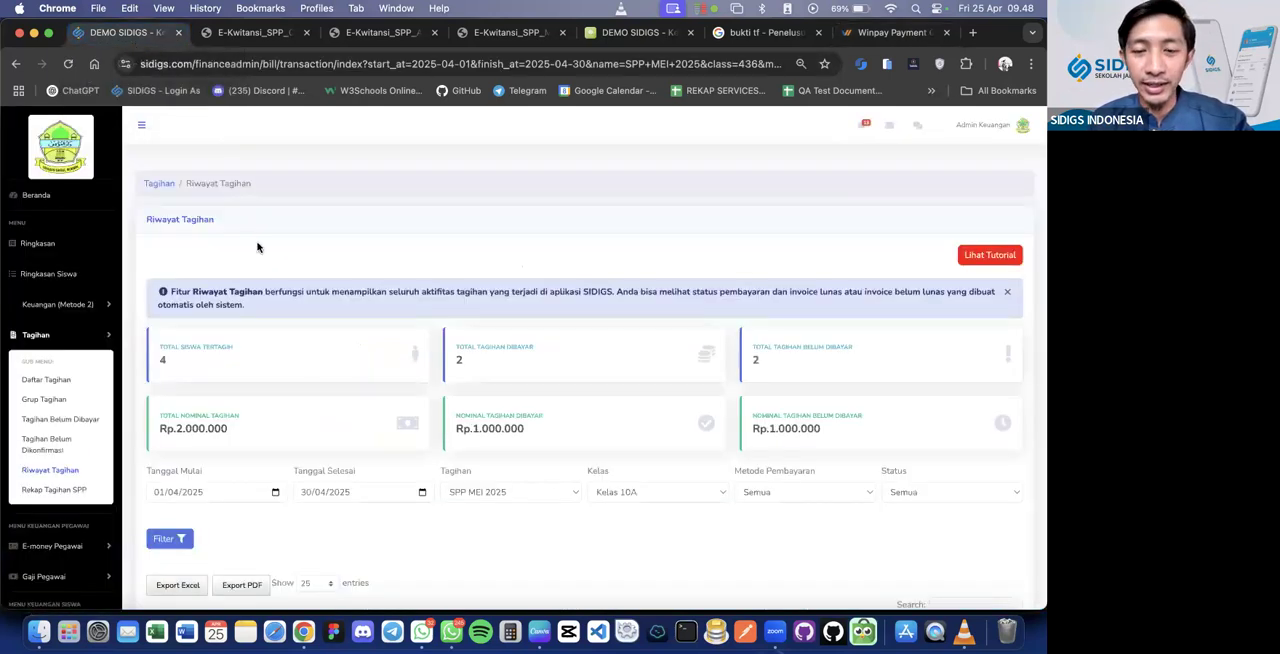
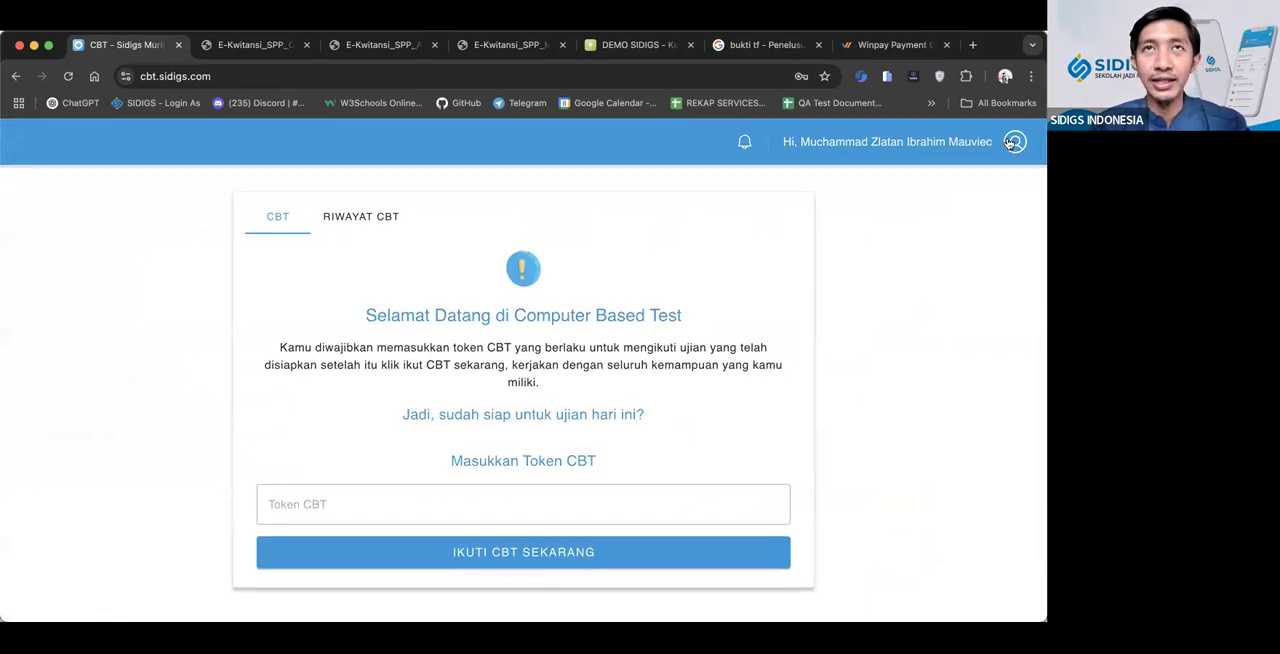
# Leave the student CBT page, load sidigs.com/login in the first E-Kwitansi tab and choose the Guru/Kepala Sekolah login
pyautogui.click(599, 497)
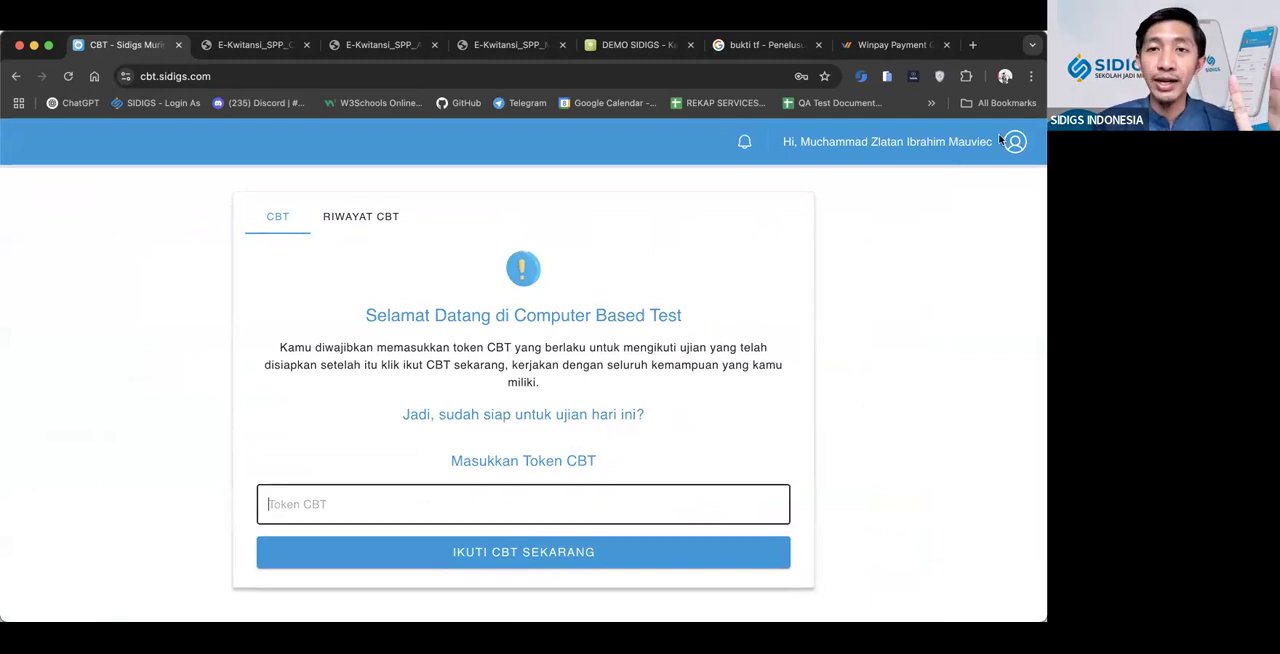
pyautogui.click(256, 45)
pyautogui.click(262, 77)
pyautogui.write('sidigs.com/login')
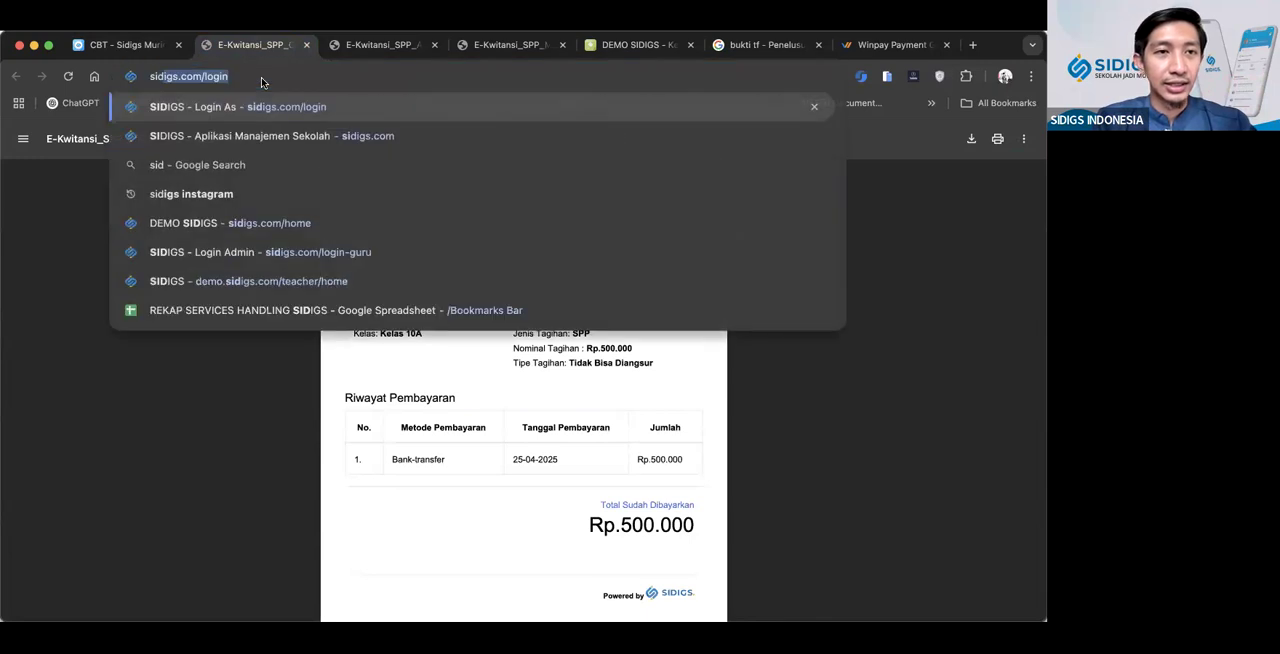
pyautogui.press('Return')
pyautogui.click(525, 358)
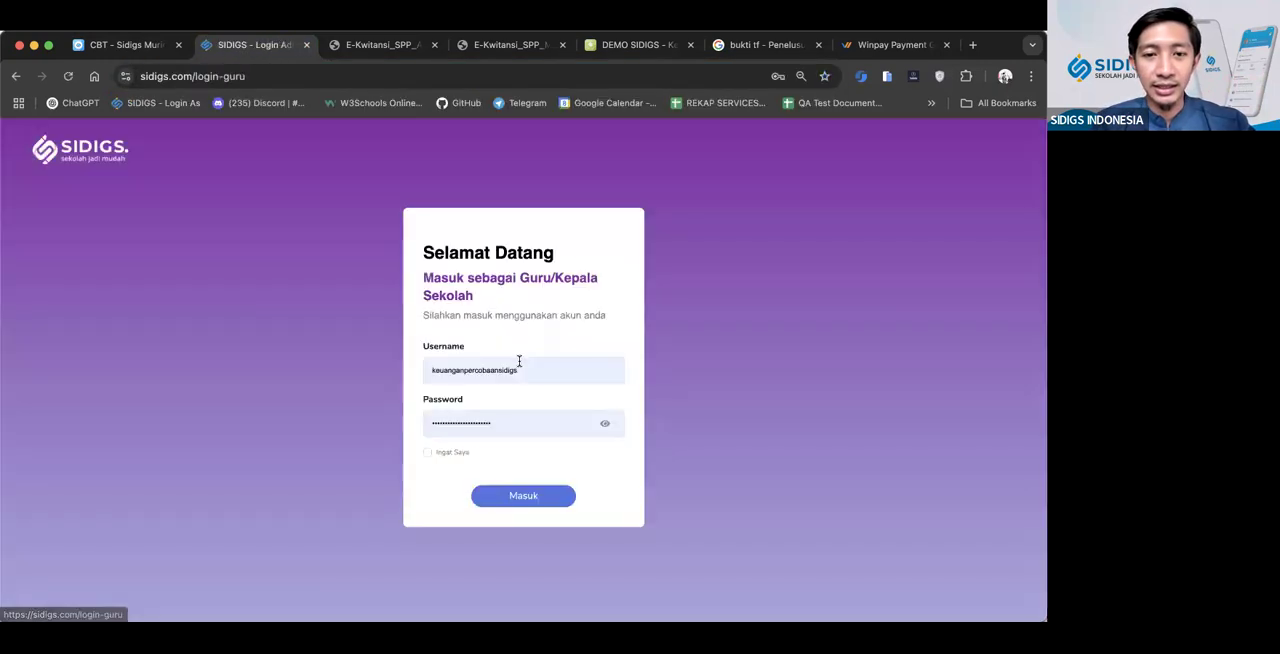
# Log in to the teacher portal with the saved teacher account's username and password
pyautogui.click(514, 370)
pyautogui.hotkey('ctrl', 'a')
pyautogui.write('transbara')
pyautogui.press('Down')
pyautogui.press('Down')
pyautogui.press('Down')
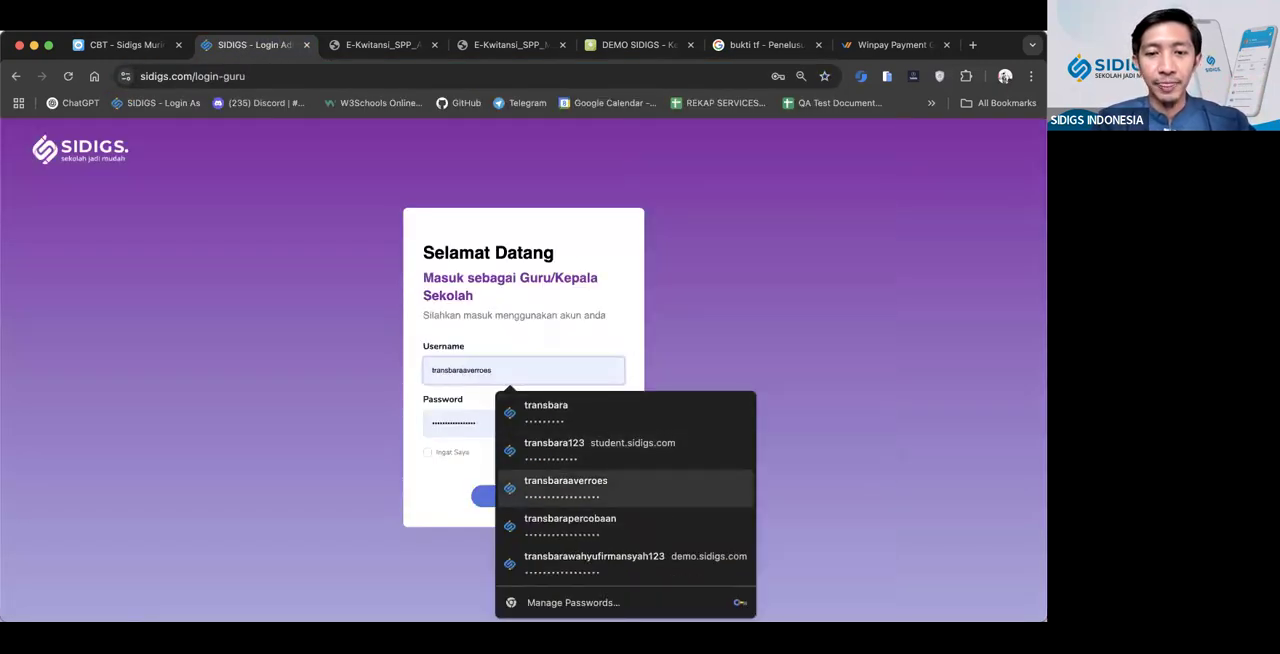
pyautogui.press('Return')
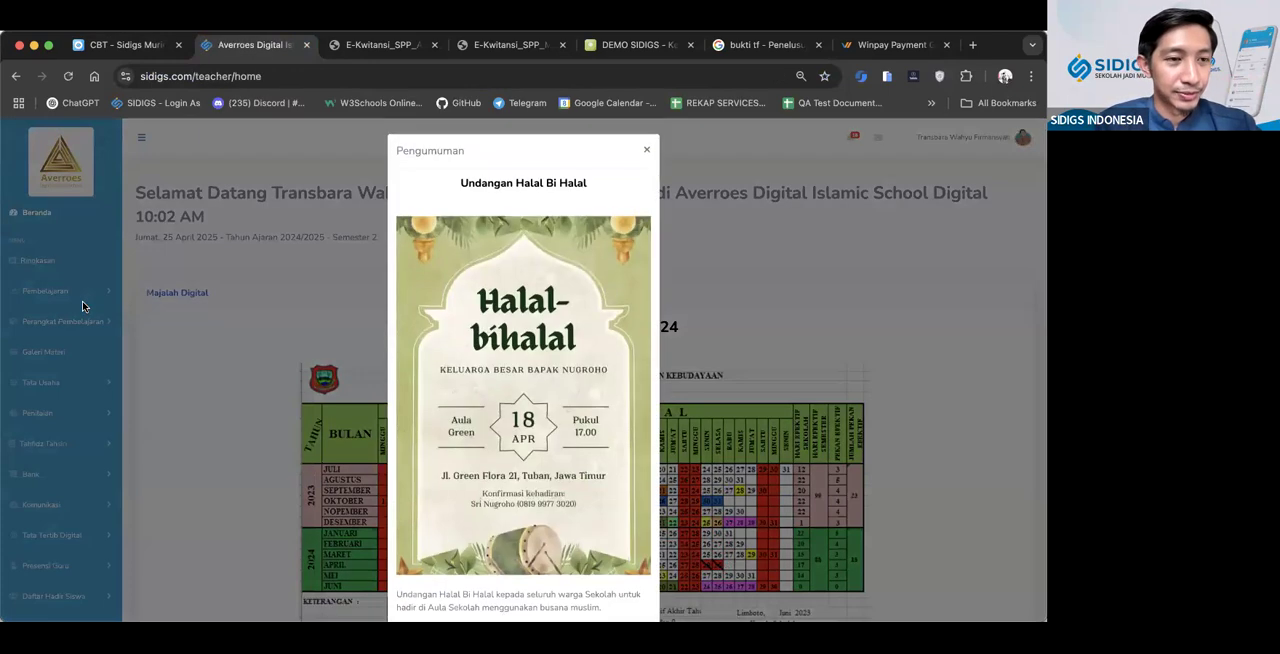
# Go to the Pembelajaran CBT list and open the "PAT 2024/2025 | Pemrograman Dasar" exam starting 19 Februari 2025 for editing
pyautogui.click(64, 332)
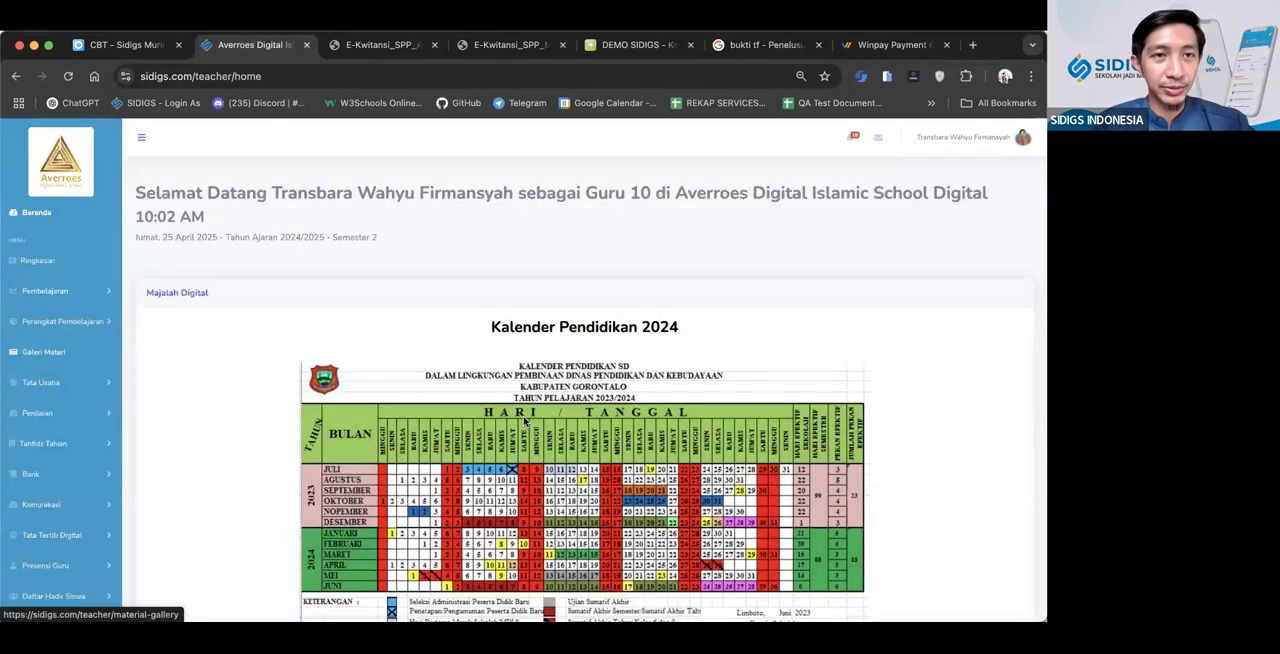
pyautogui.click(58, 293)
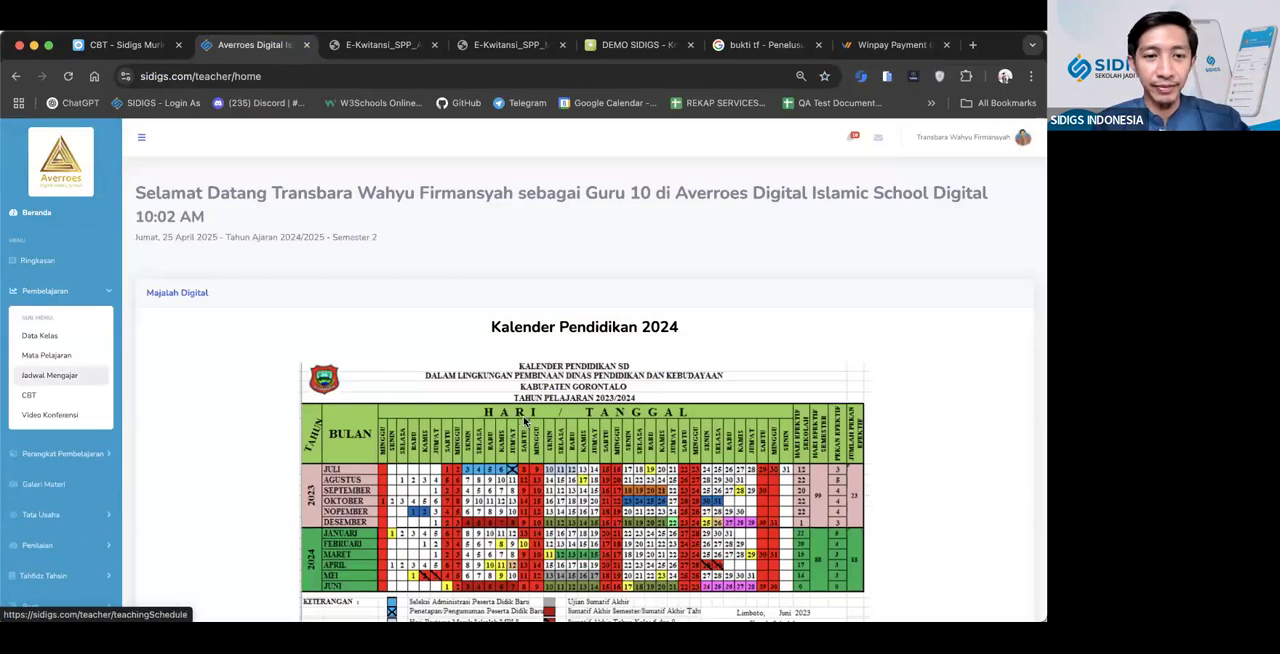
pyautogui.scroll(-2, 526, 423)
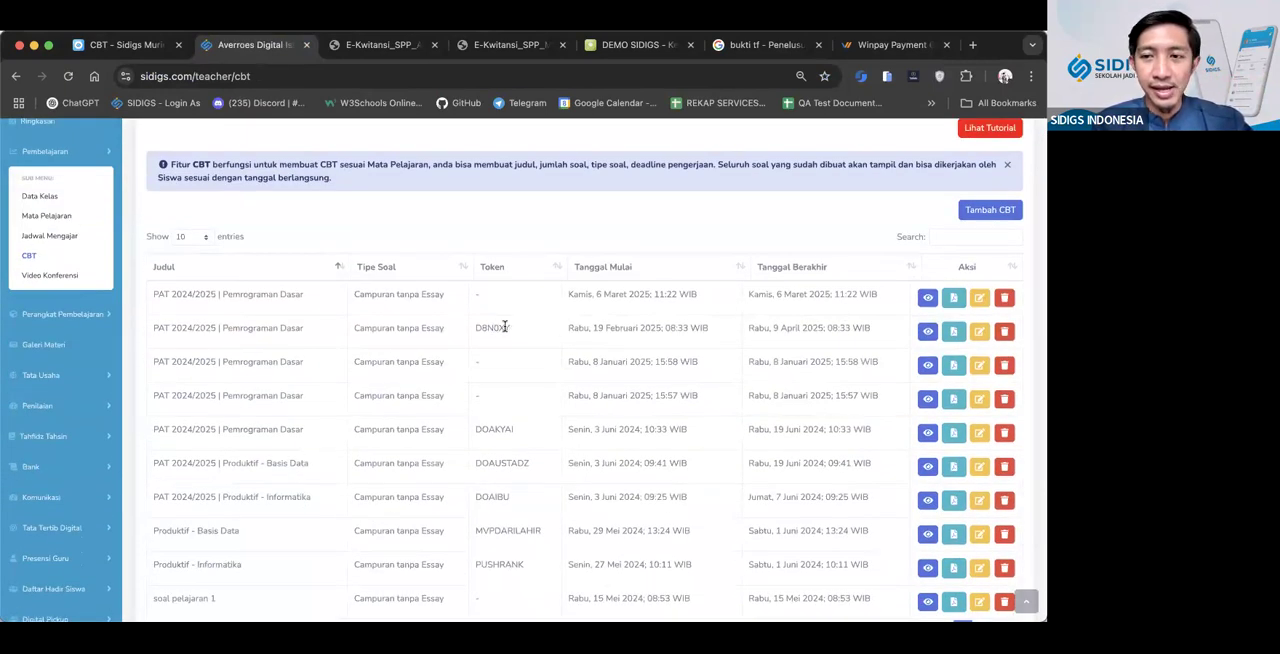
pyautogui.click(978, 330)
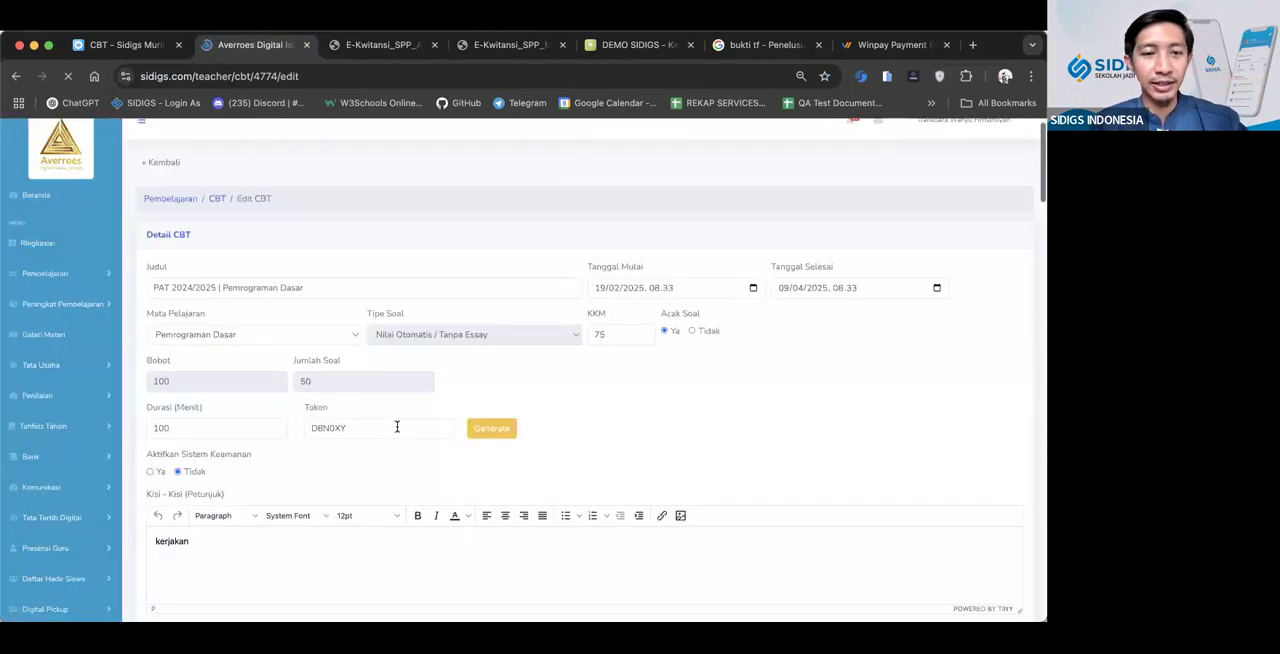
# Enter a new exam token, activate the security system and set Auto Fullscreen to Ya
pyautogui.doubleClick(397, 427)
pyautogui.write('TRIALCBT')
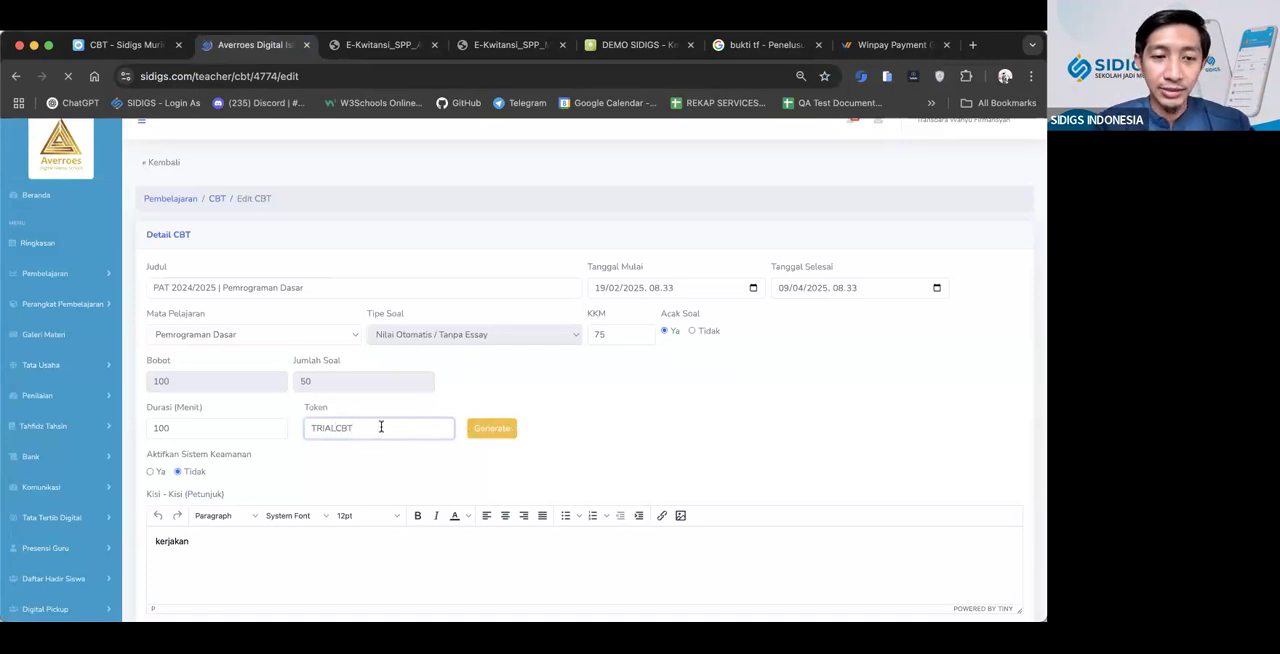
pyautogui.click(150, 472)
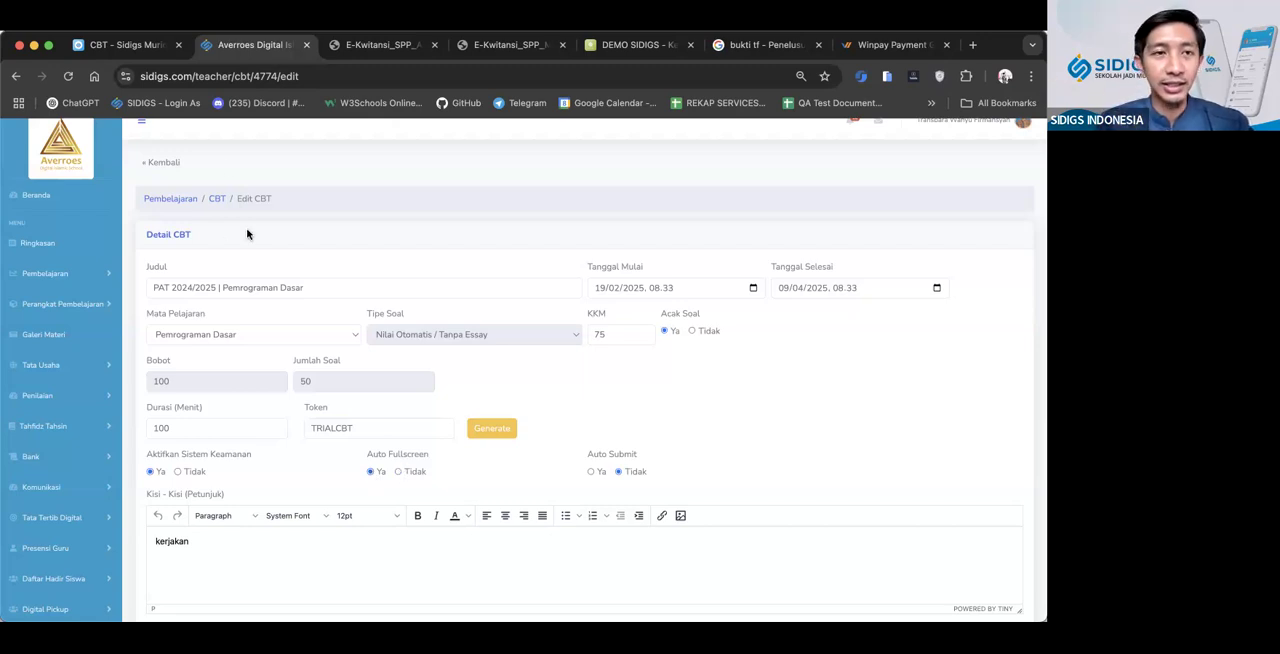
# Switch the browser window in and out of full screen twice to illustrate the Auto Fullscreen option
pyautogui.click(48, 45)
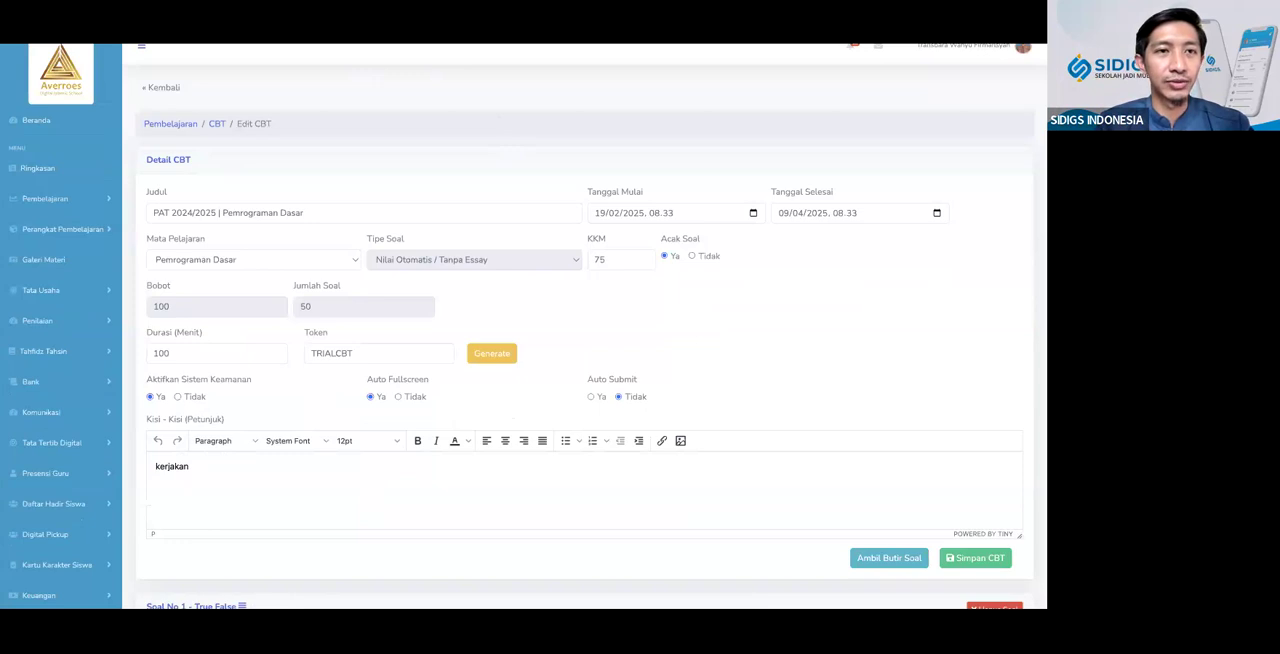
pyautogui.click(50, 47)
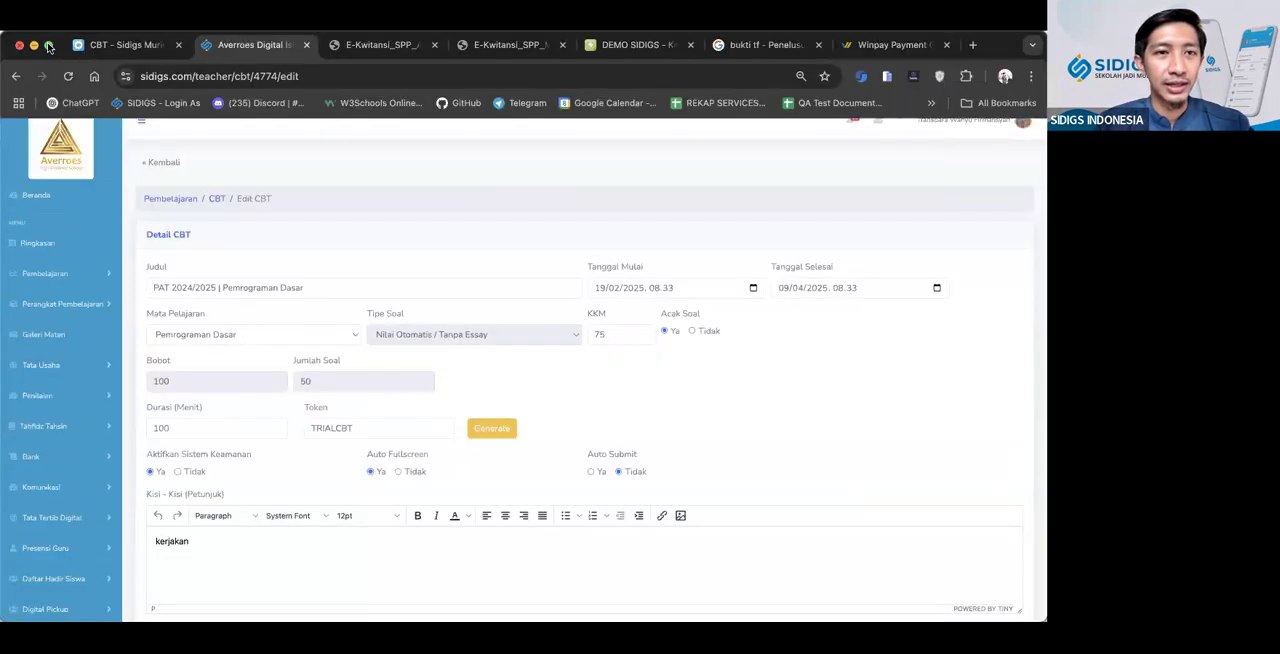
pyautogui.click(48, 45)
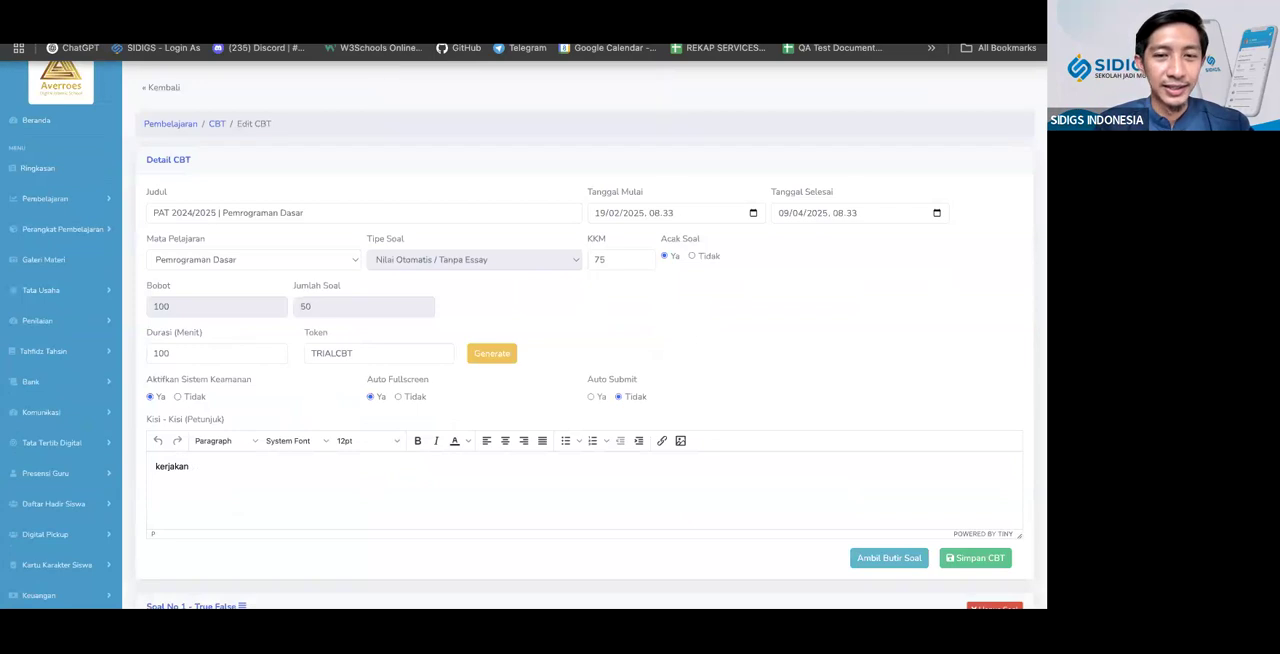
pyautogui.press('Escape')
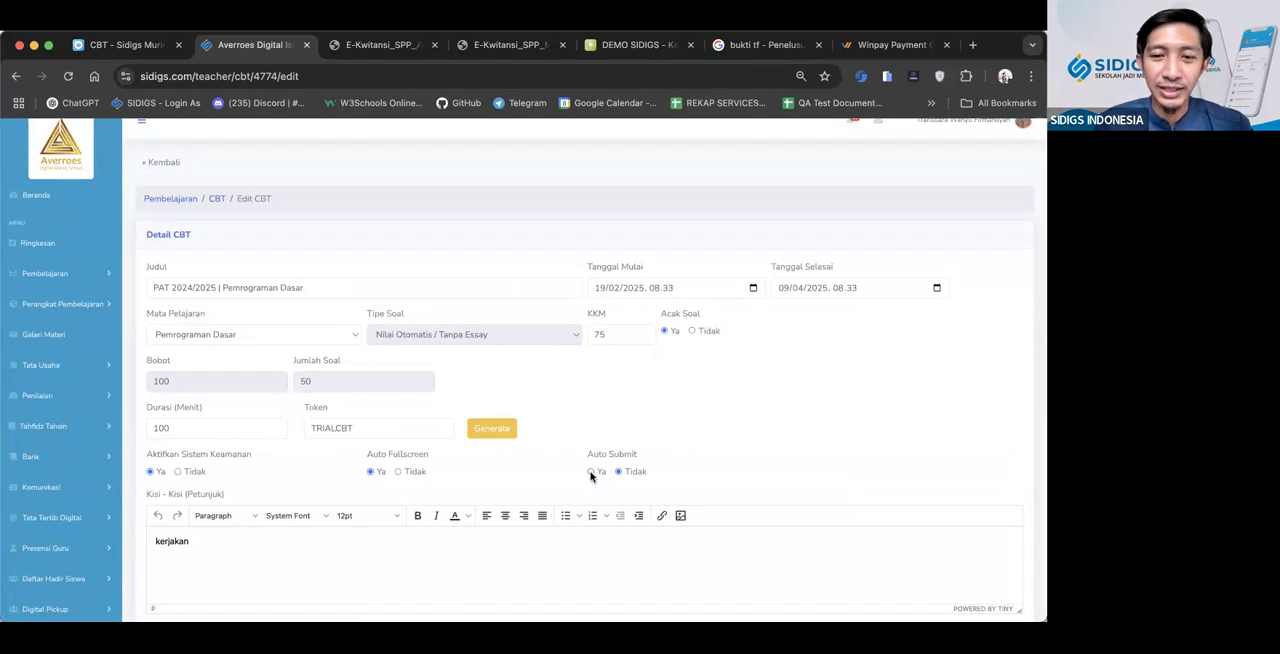
# Set the exam's Auto Submit option to Ya and save the CBT
pyautogui.click(591, 472)
pyautogui.scroll(-8, 566, 469)
pyautogui.scroll(6, 243, 326)
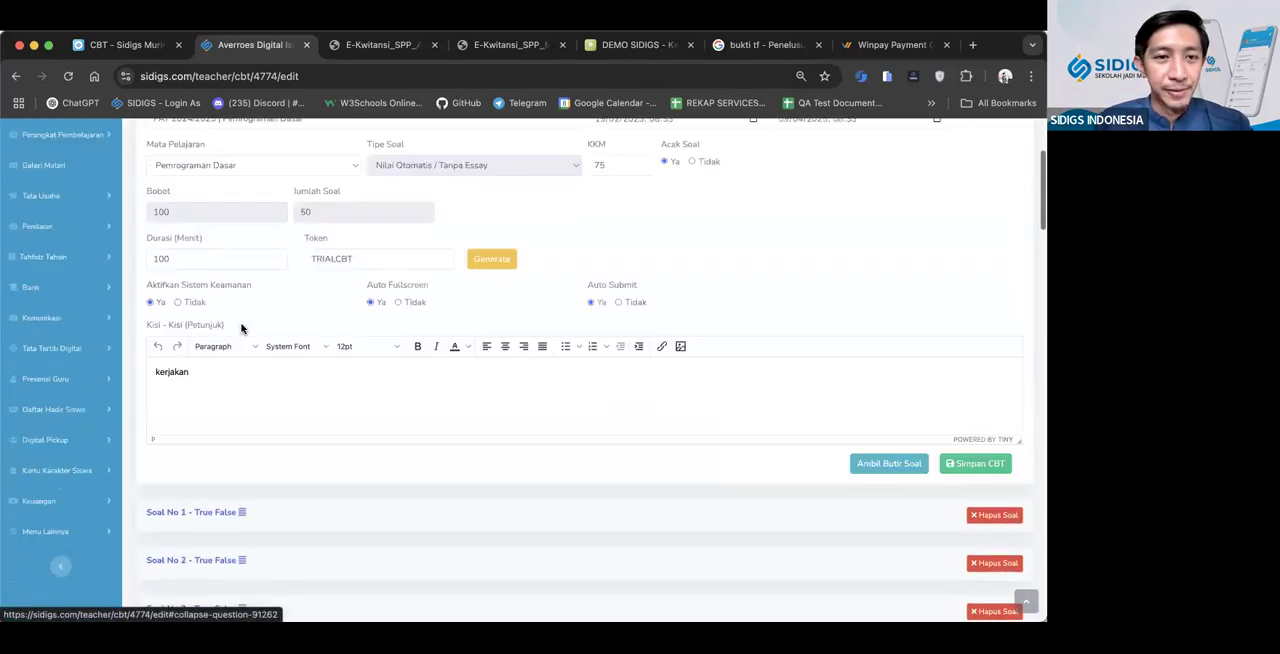
pyautogui.scroll(2, 242, 328)
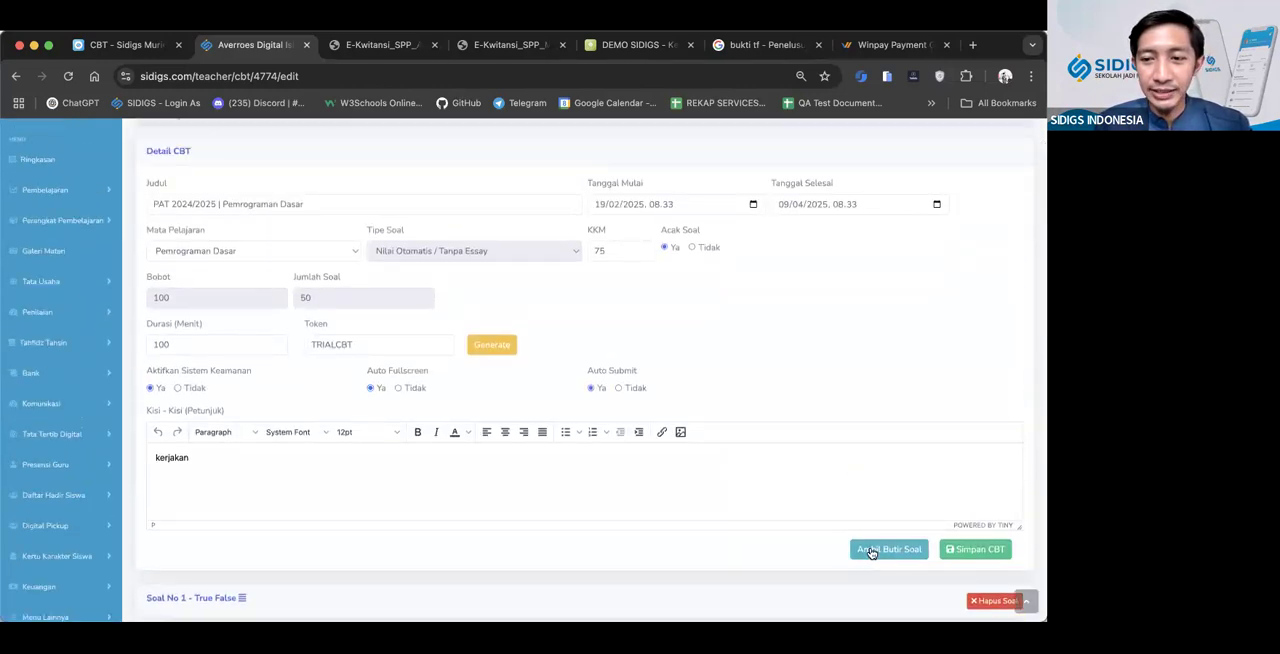
pyautogui.doubleClick(365, 341)
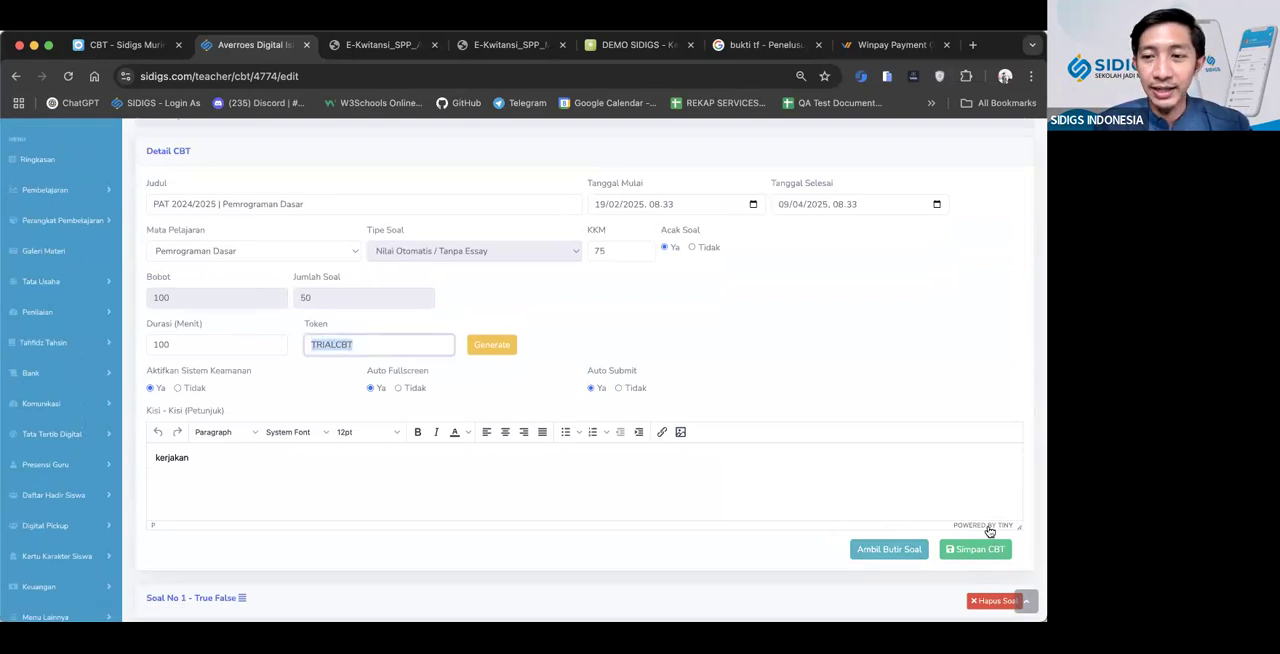
pyautogui.click(978, 549)
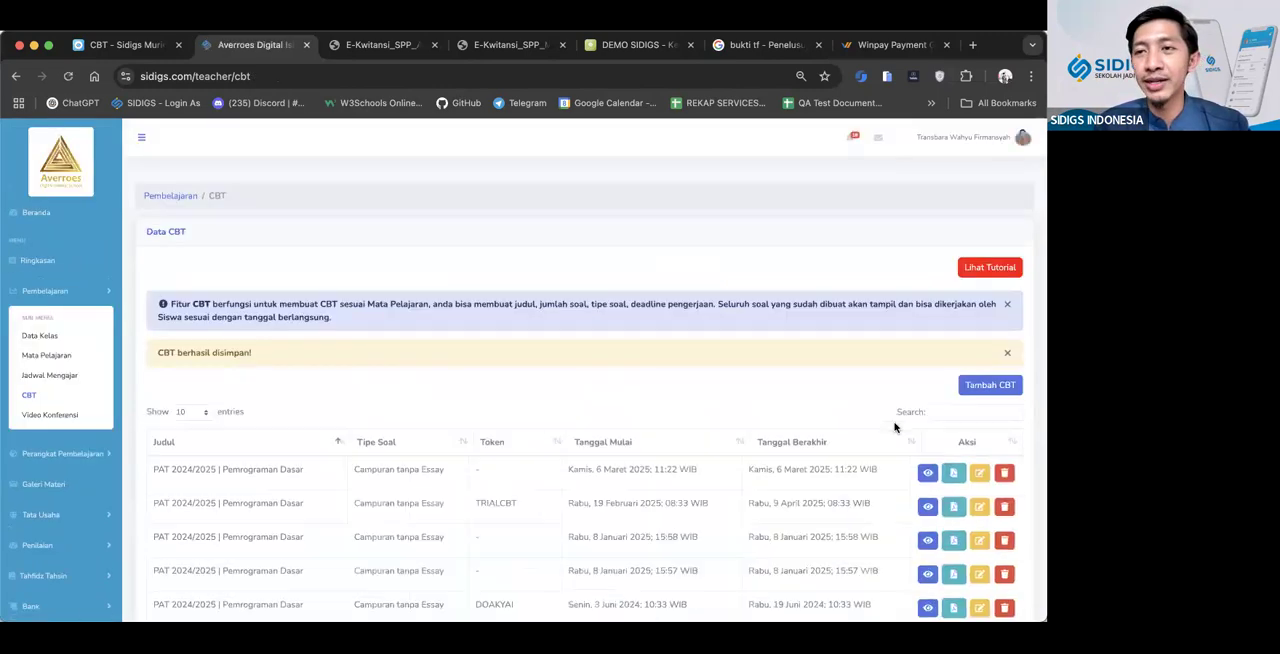
# Rename the exam "TRIAL PAT 2024/2025 | Pemrograman Dasar", save it and look for it in the CBT list
pyautogui.scroll(-1, 109, 409)
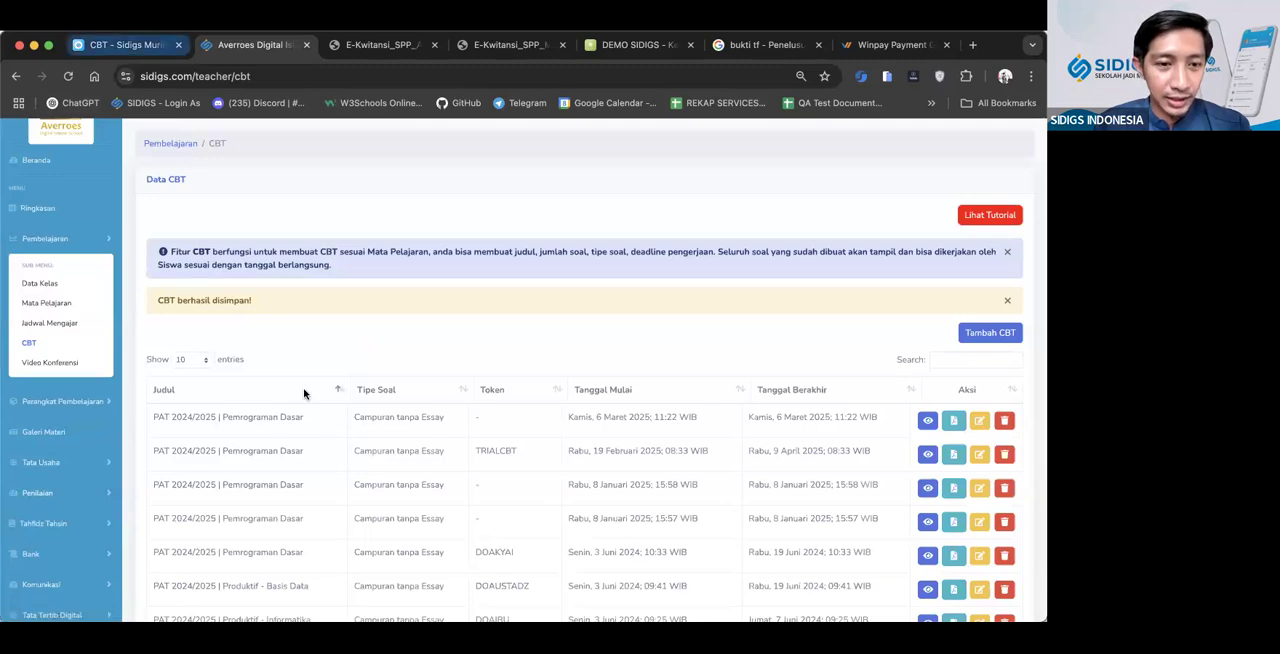
pyautogui.moveTo(303, 451); pyautogui.dragTo(175, 451)
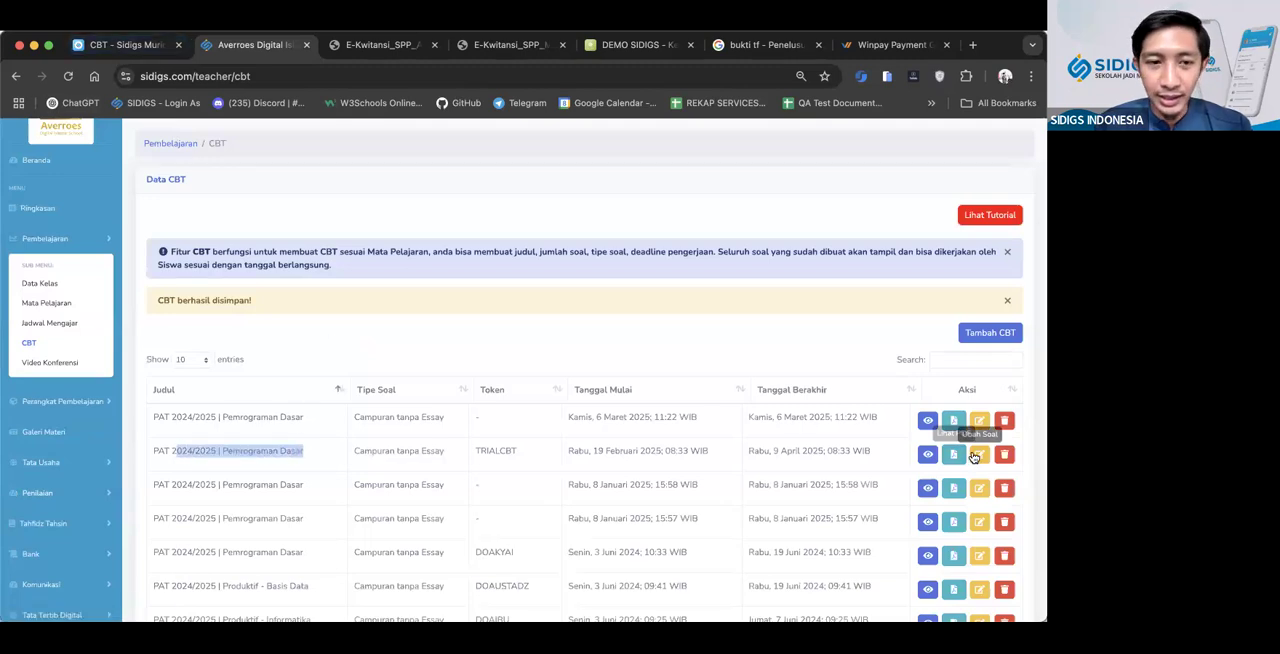
pyautogui.click(979, 456)
pyautogui.click(328, 300)
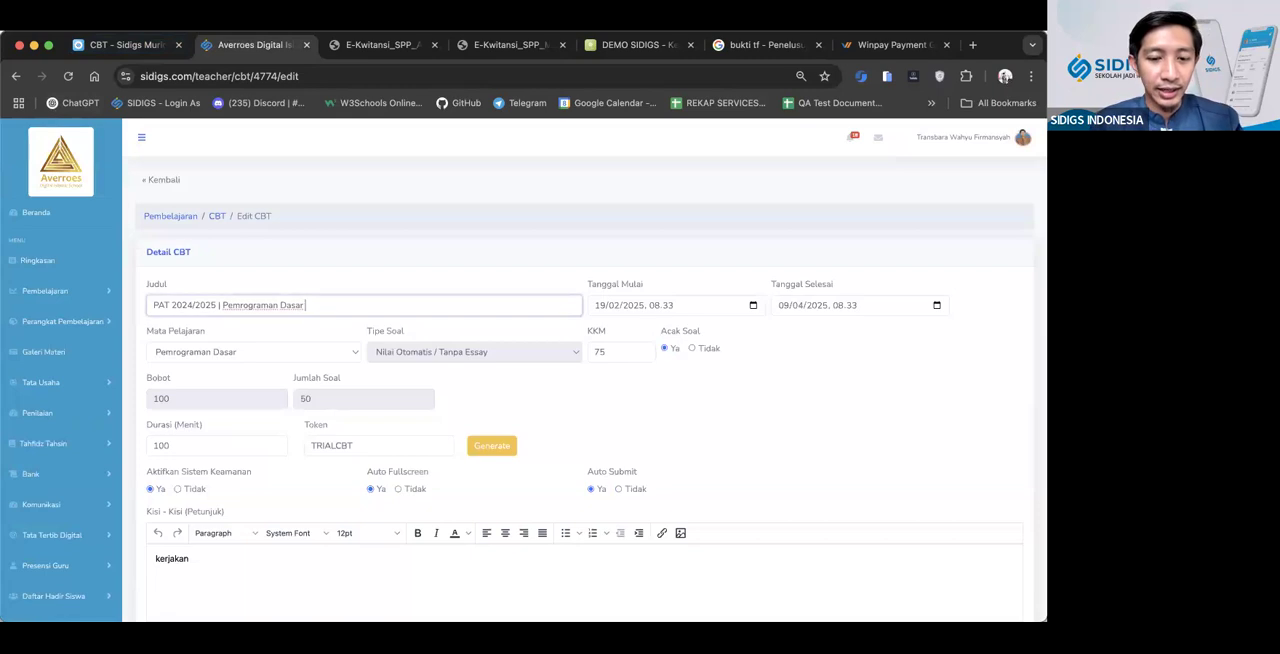
pyautogui.write('TRIAL')
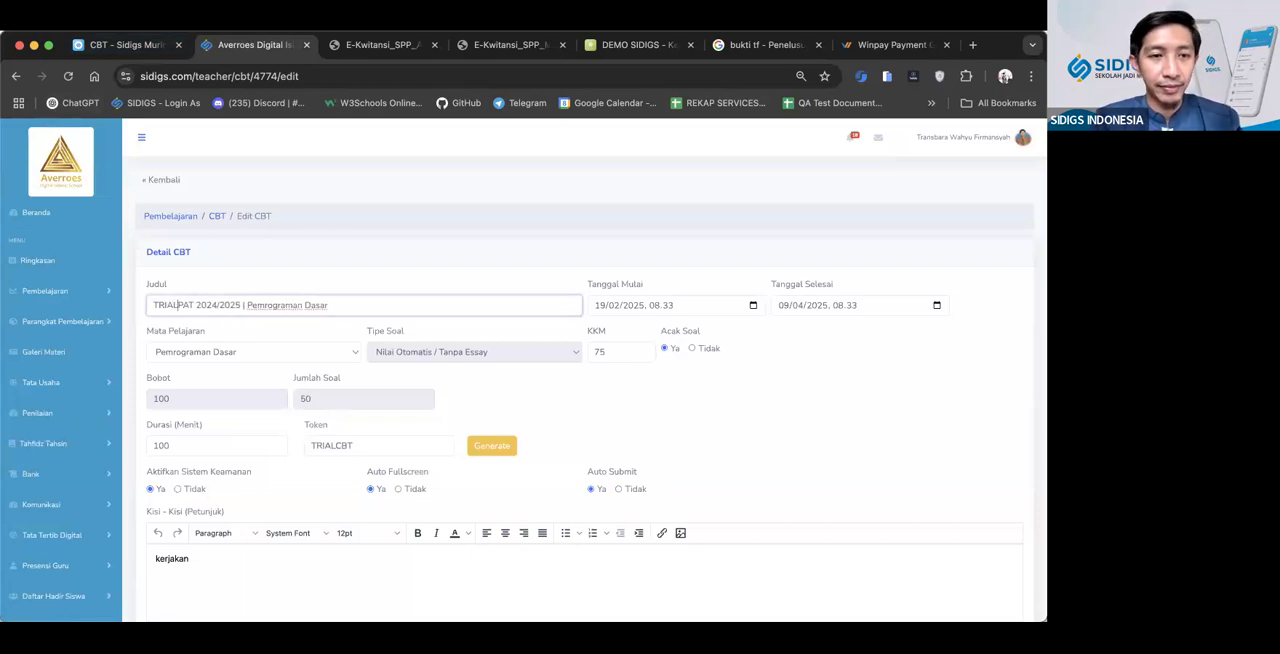
pyautogui.scroll(-2, 910, 512)
pyautogui.click(985, 561)
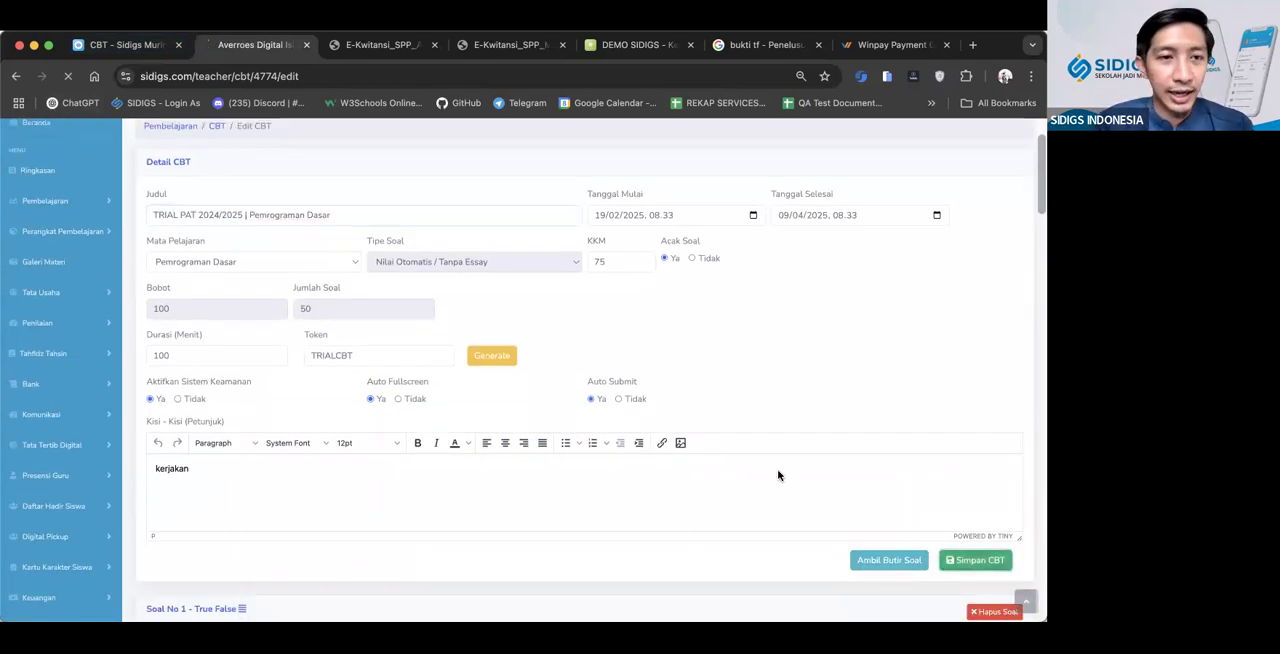
pyautogui.scroll(-5, 594, 497)
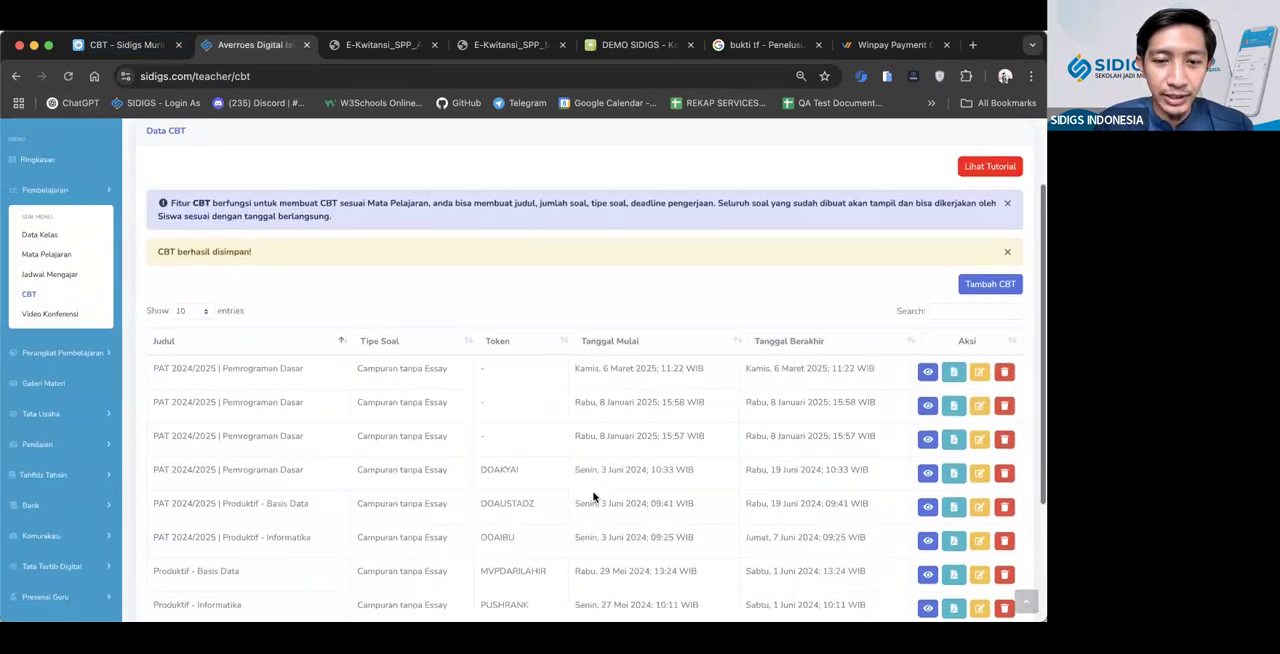
pyautogui.scroll(5, 594, 497)
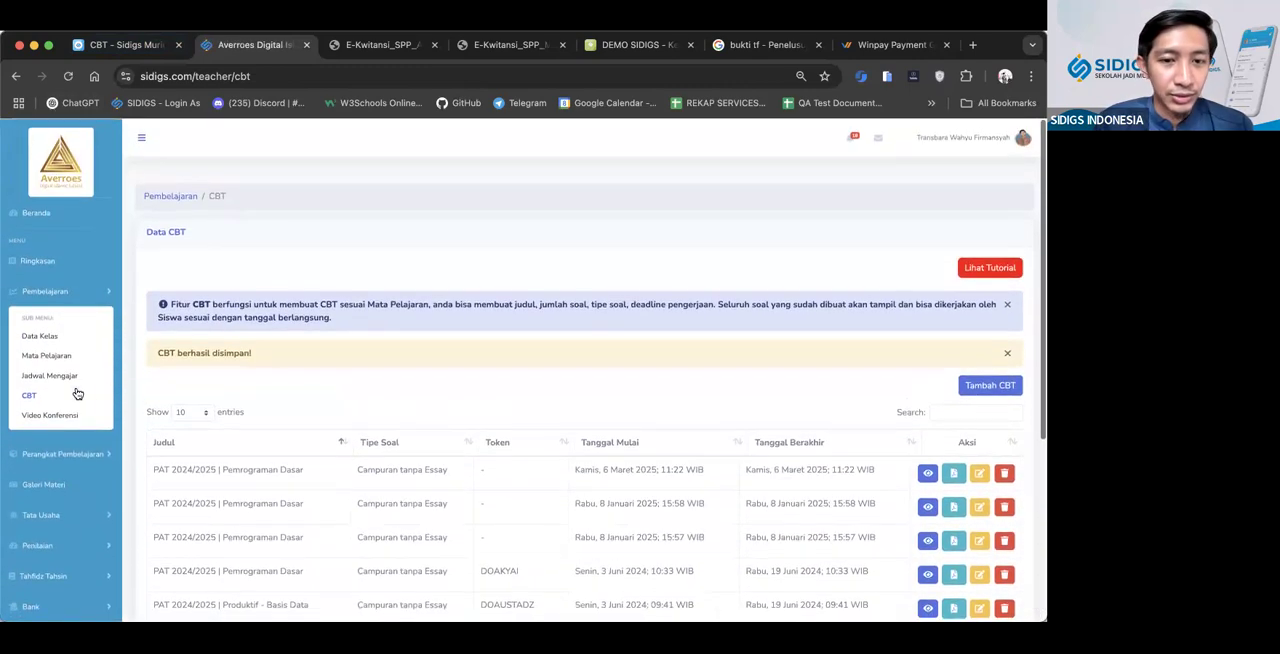
pyautogui.scroll(-5, 77, 394)
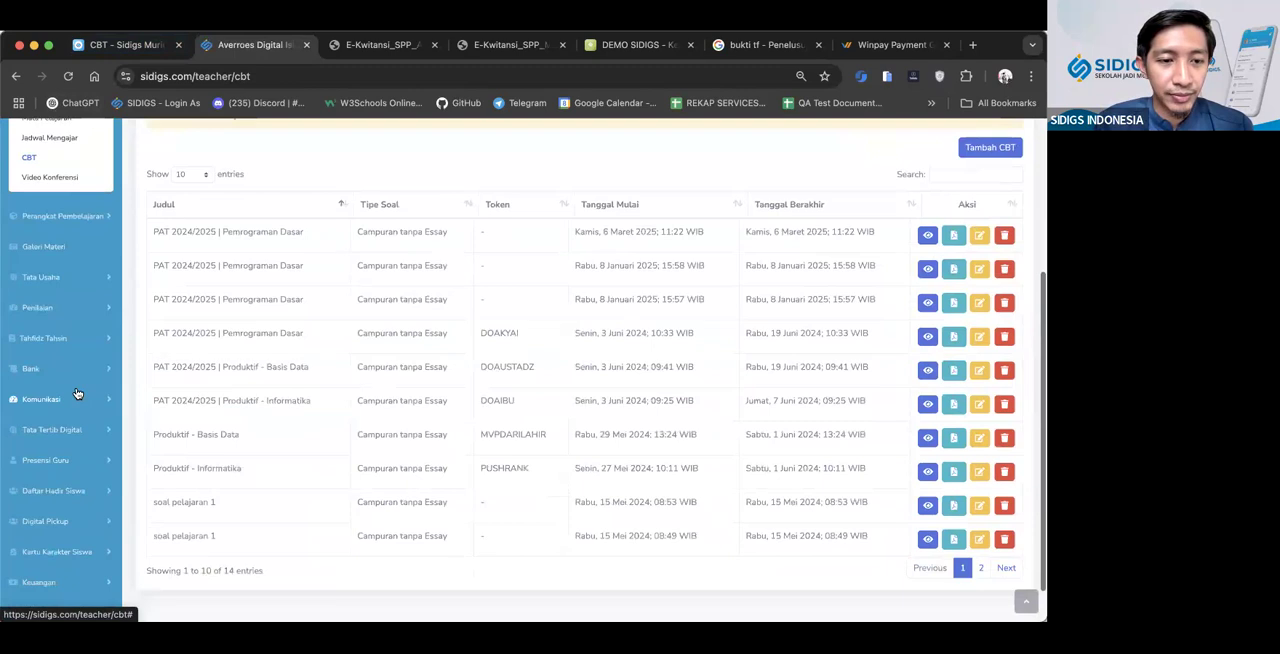
pyautogui.scroll(2, 255, 368)
pyautogui.scroll(2, 255, 368)
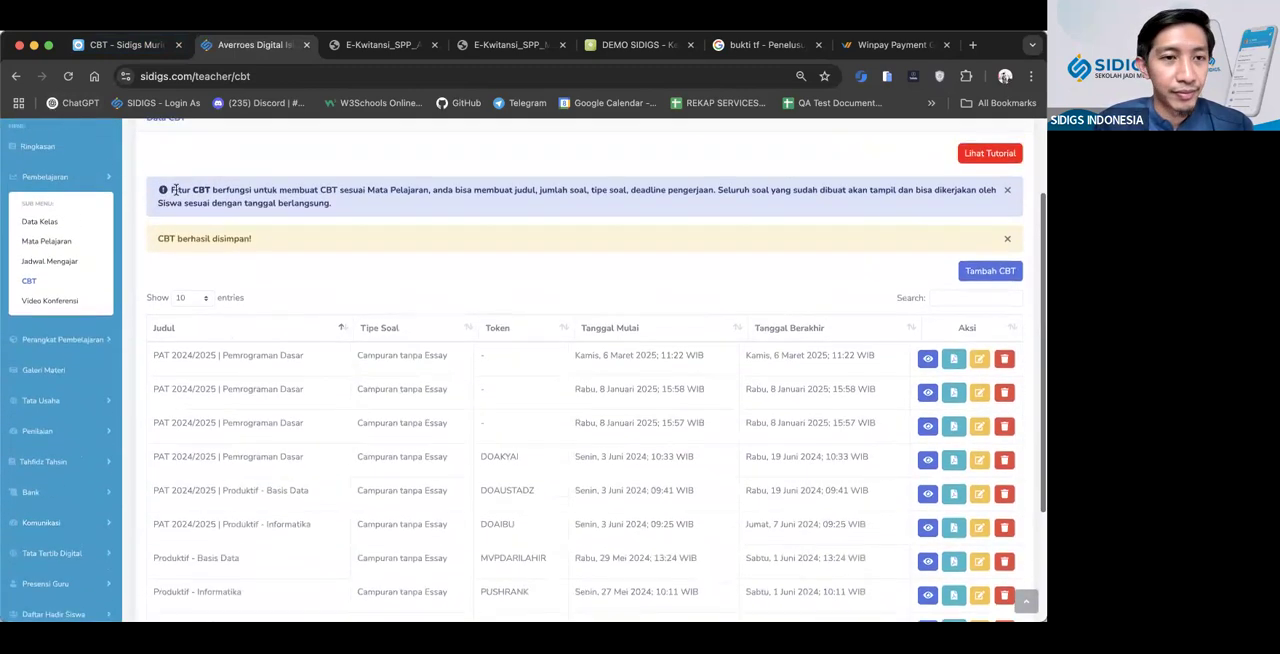
# Return to the student CBT site and try to join the exam with its token
pyautogui.click(125, 44)
pyautogui.click(354, 215)
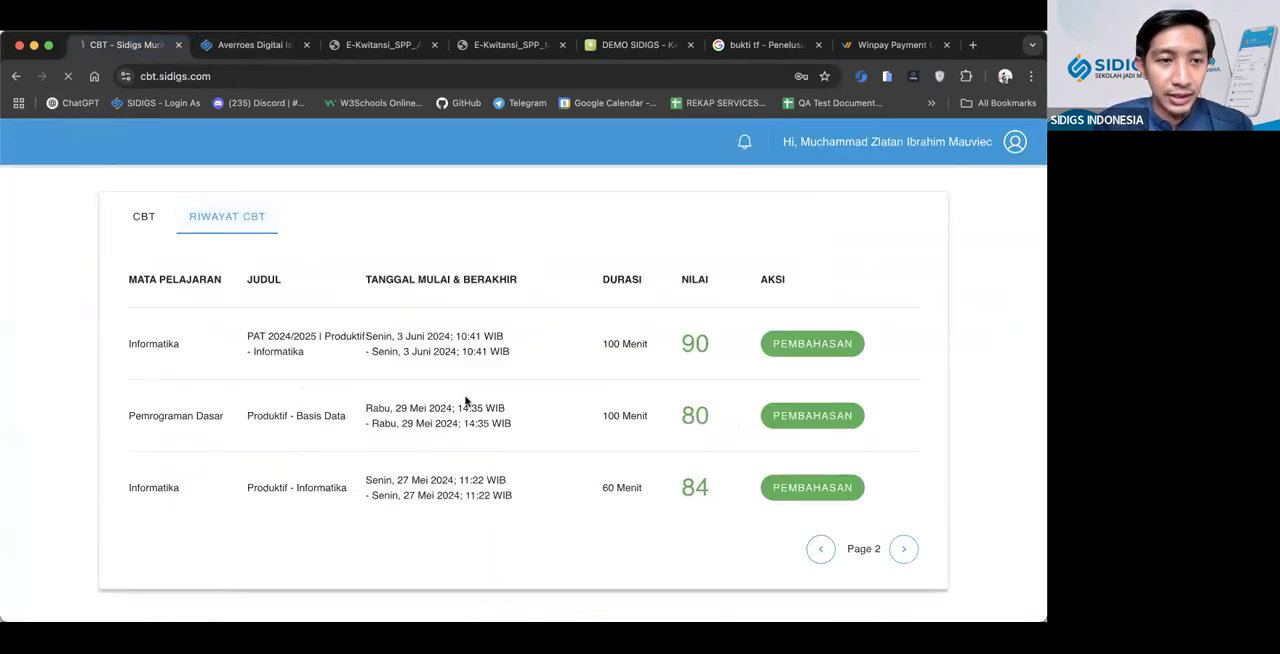
pyautogui.click(346, 500)
pyautogui.write('TRIALCBT')
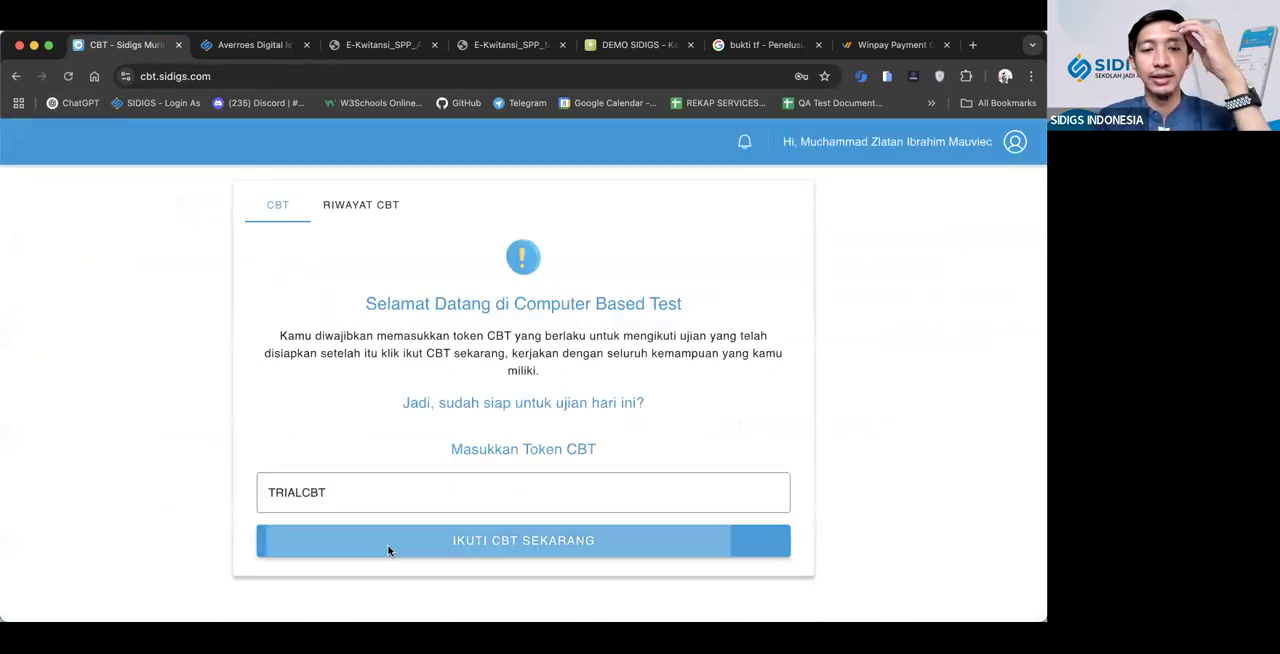
pyautogui.click(387, 544)
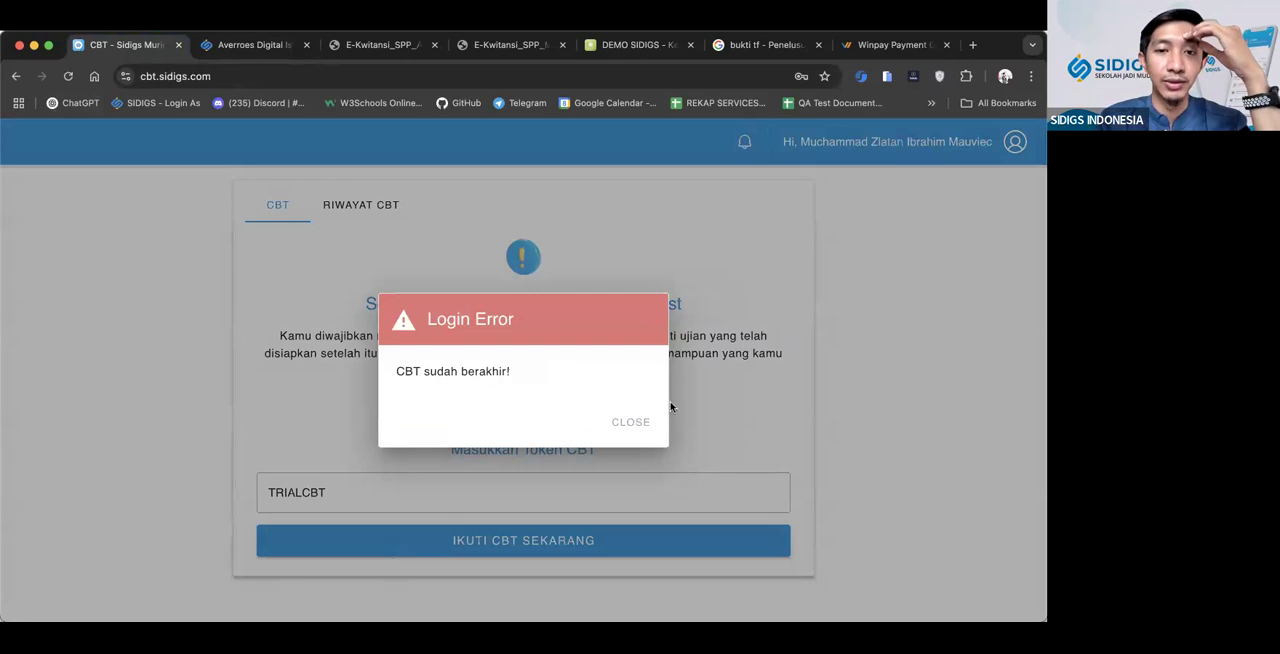
pyautogui.click(631, 418)
# Find the exam in the teacher's CBT list by searching for "trial", set its Tanggal Selesai to 30/04/2025 and save it
pyautogui.hotkey('ctrl', 'Tab')
pyautogui.click(970, 297)
pyautogui.write('trial')
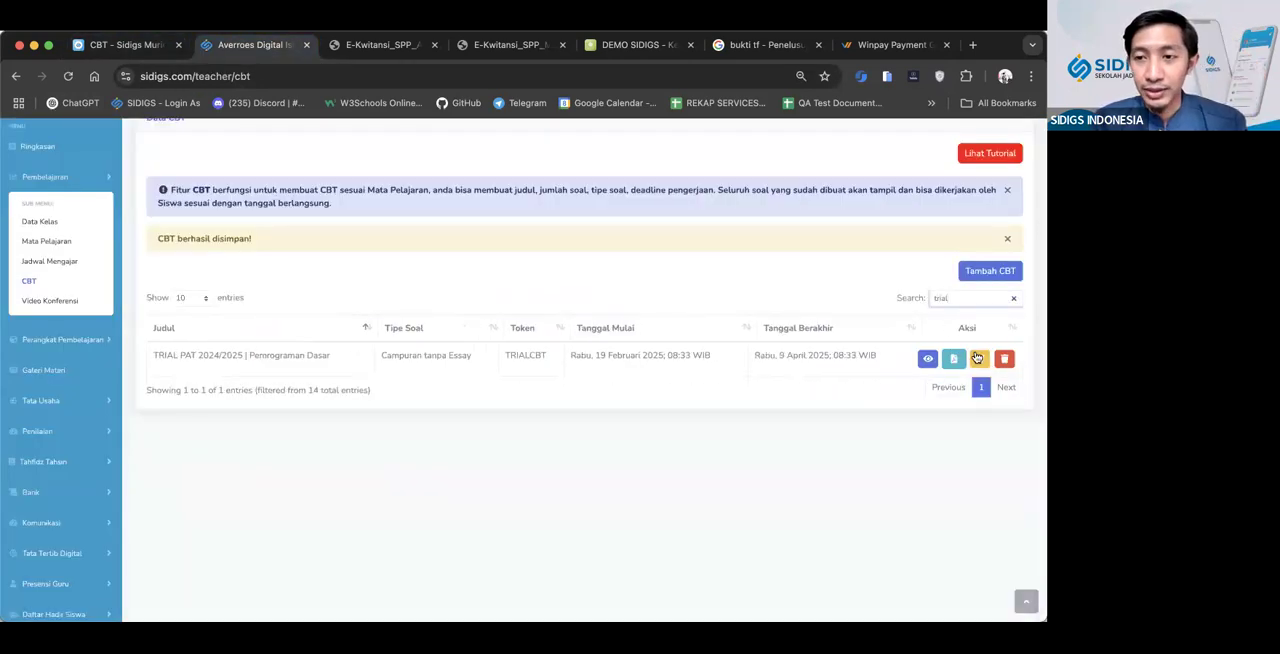
pyautogui.click(979, 358)
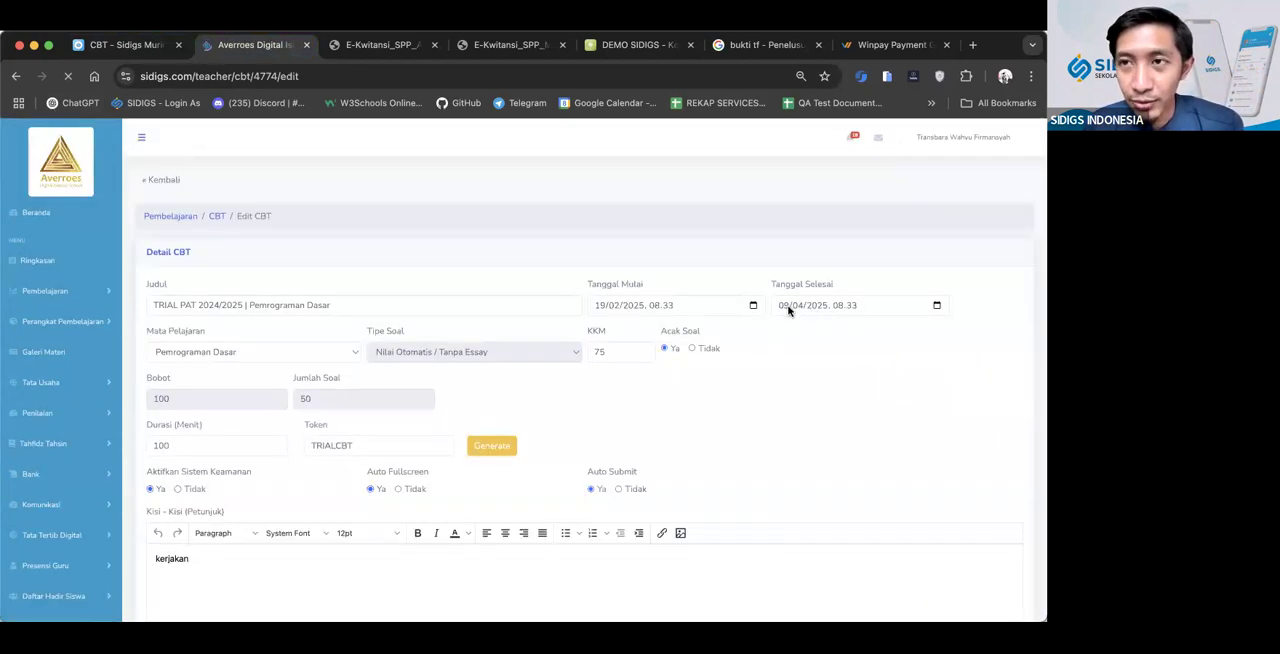
pyautogui.click(787, 310)
pyautogui.write('30')
pyautogui.scroll(-1, 807, 343)
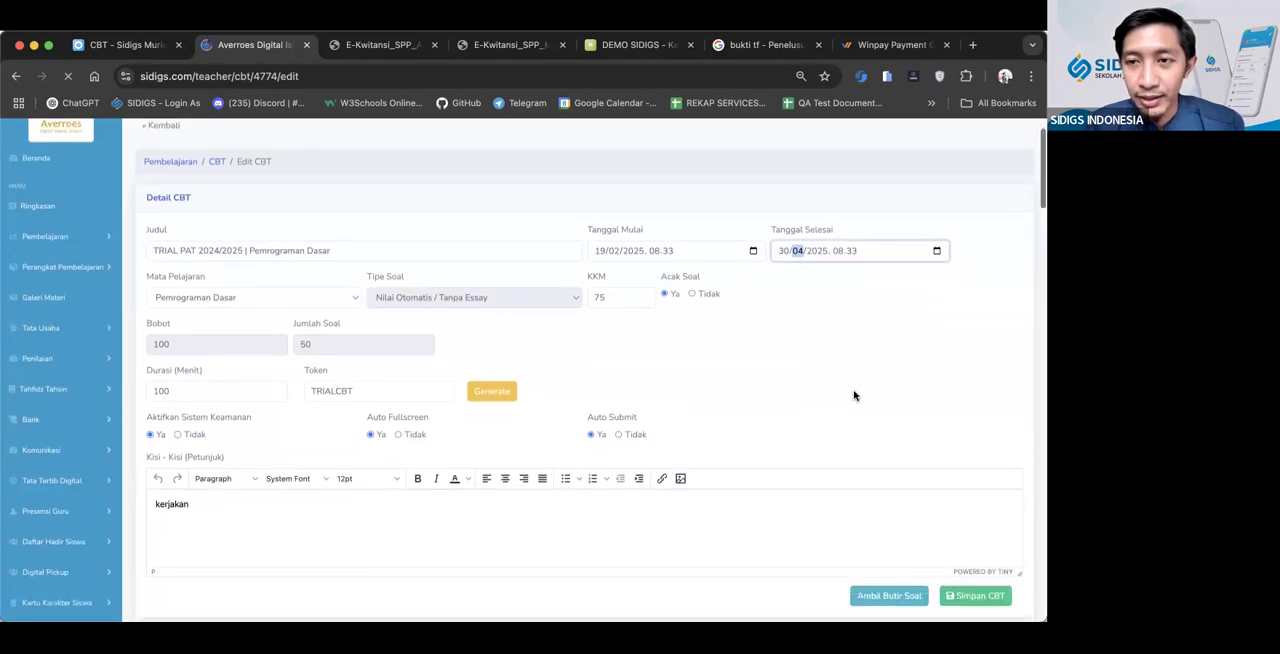
pyautogui.click(980, 596)
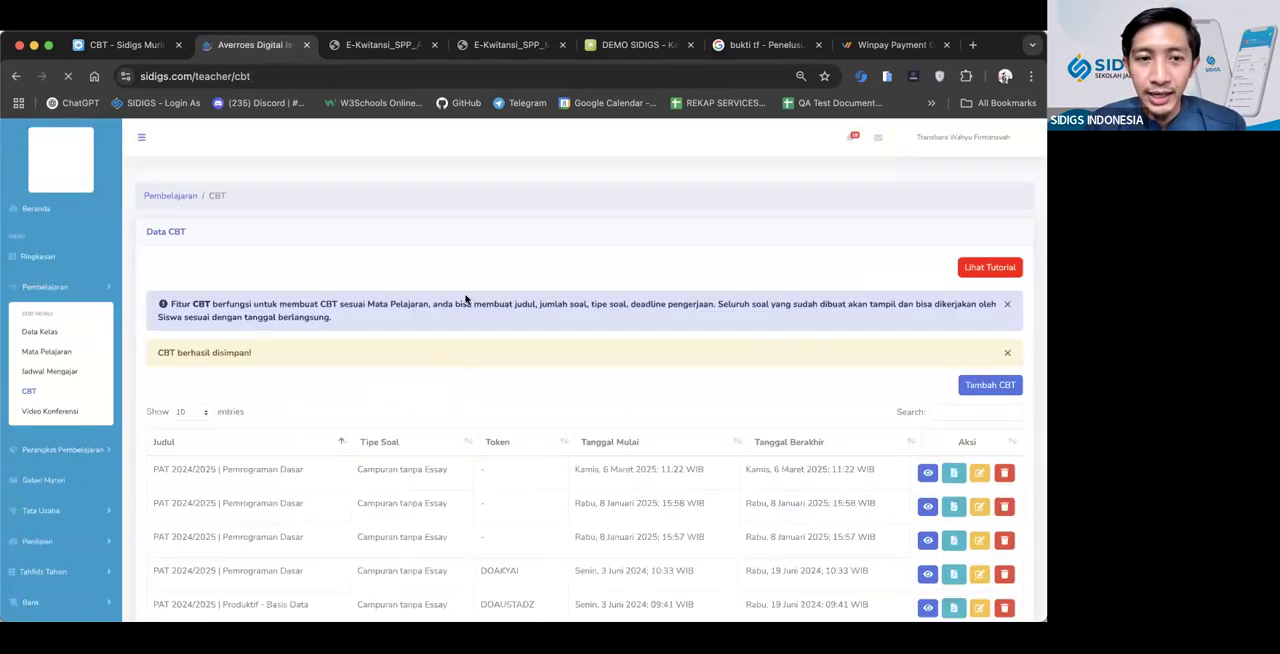
# Switch to the student CBT site and retry joining the exam with the token already filled in
pyautogui.click(121, 46)
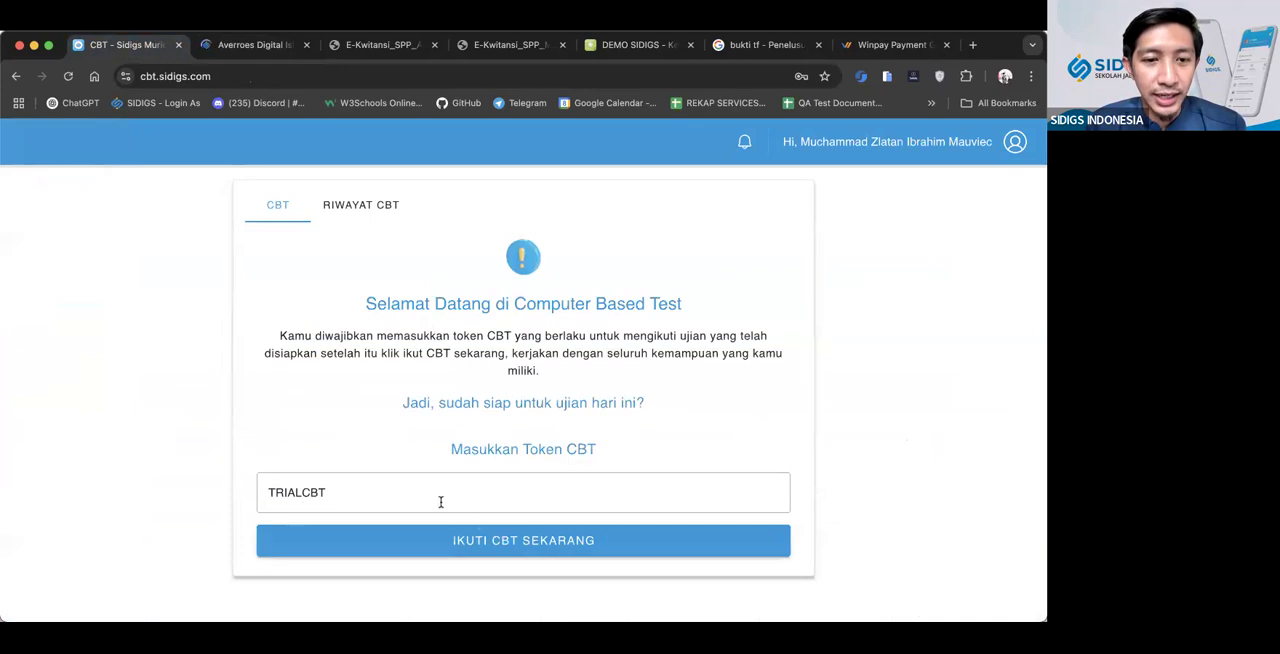
pyautogui.click(517, 538)
pyautogui.click(628, 419)
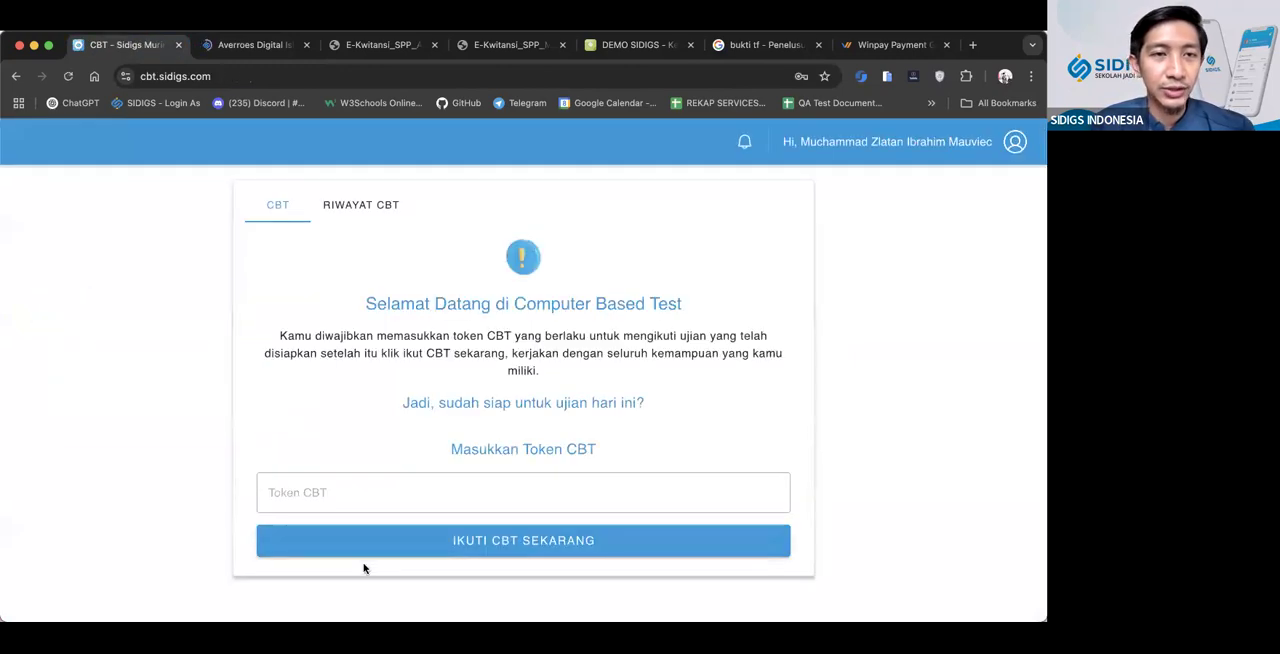
# In the teacher's Penilaian CBT, choose Pemrograman Dasar and "TRIAL PAT 2024/2025 | Pemrograman Dasar", and reset the student's score
pyautogui.hotkey('ctrl', 'Tab')
pyautogui.click(83, 497)
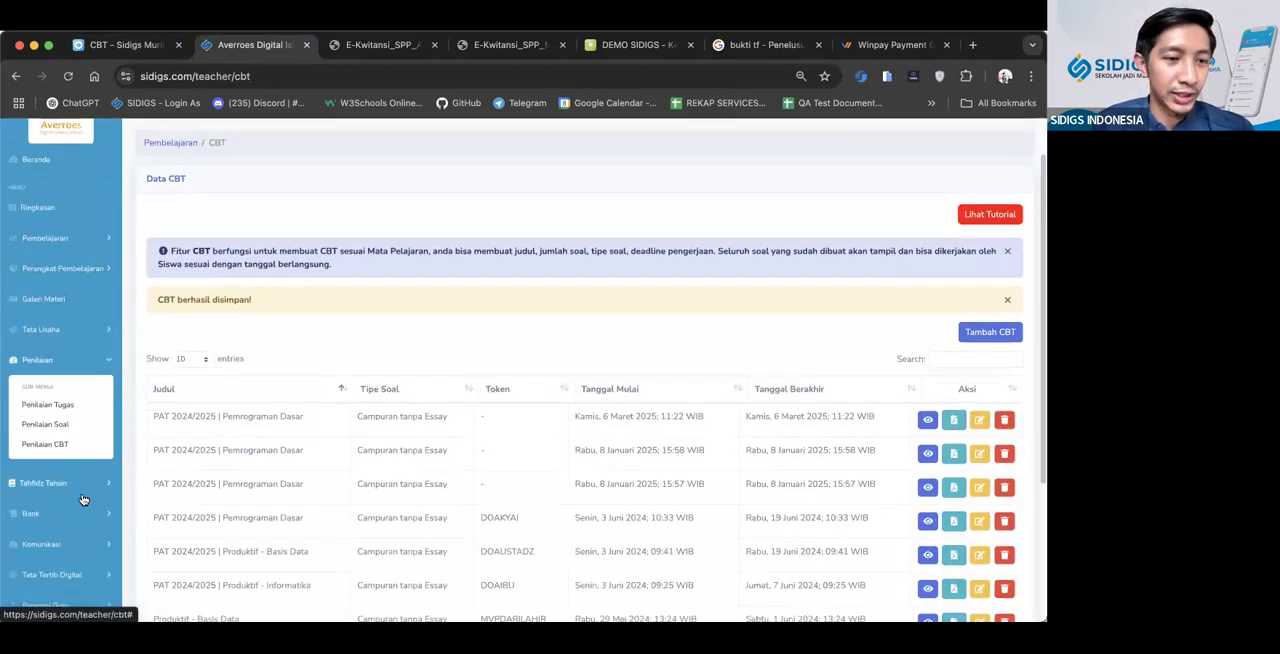
pyautogui.click(65, 450)
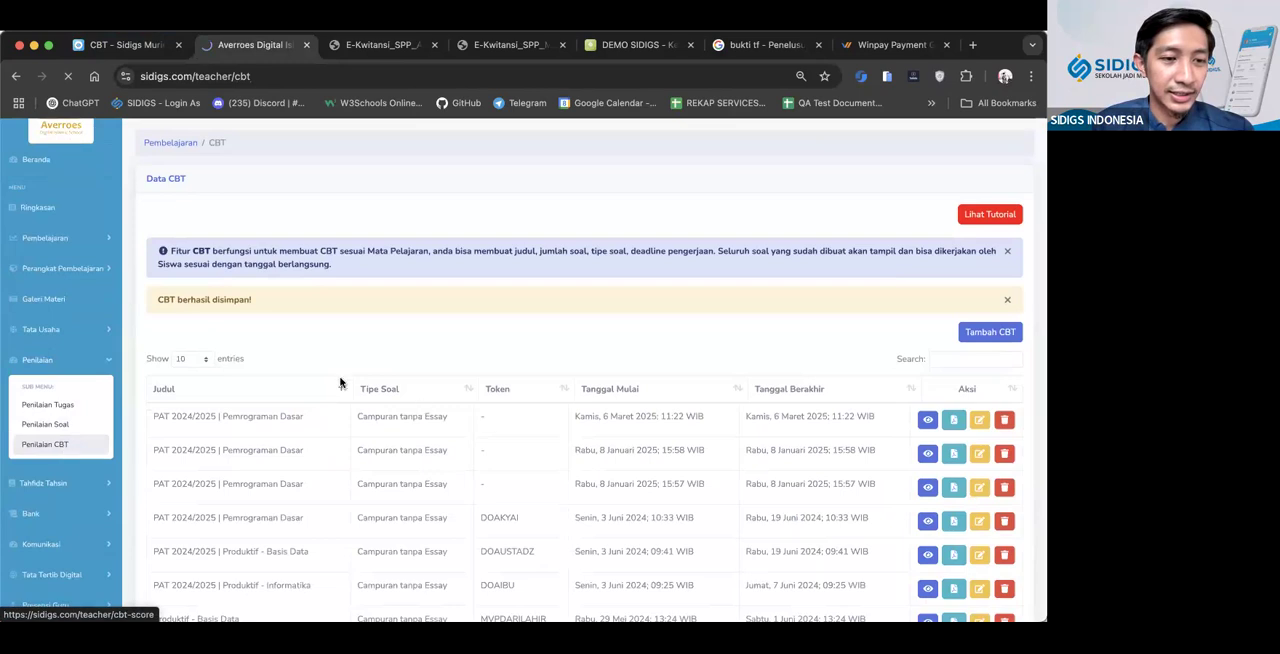
pyautogui.click(345, 362)
pyautogui.click(286, 426)
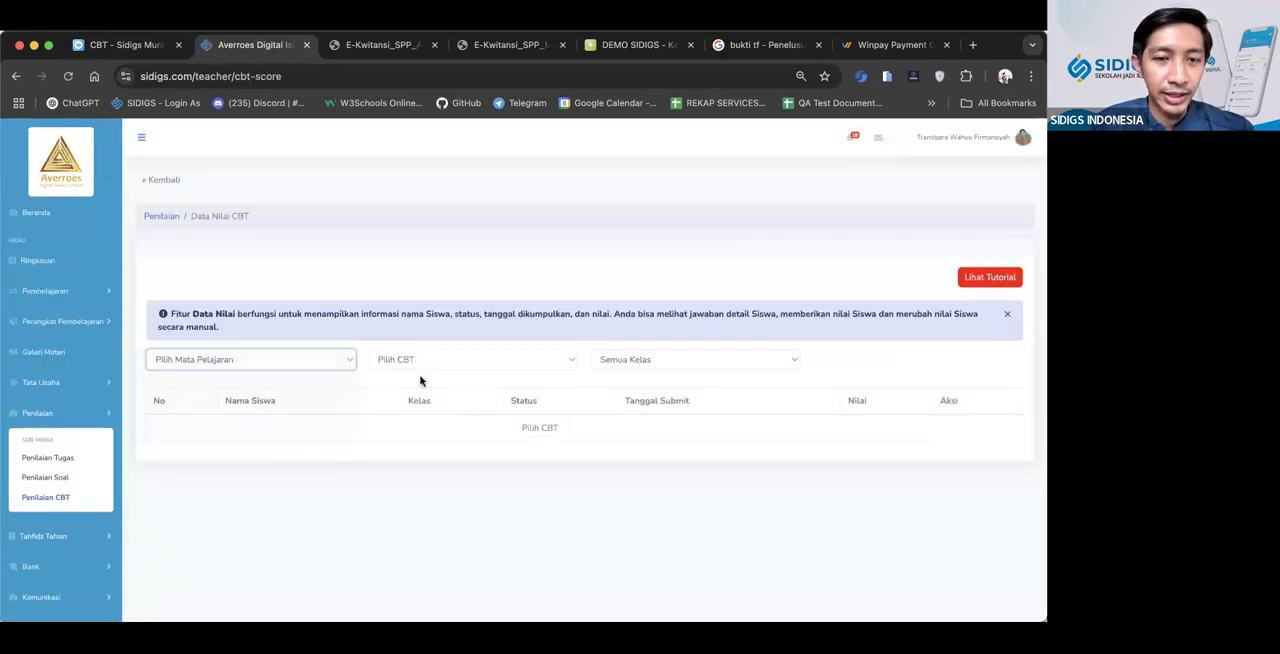
pyautogui.click(432, 368)
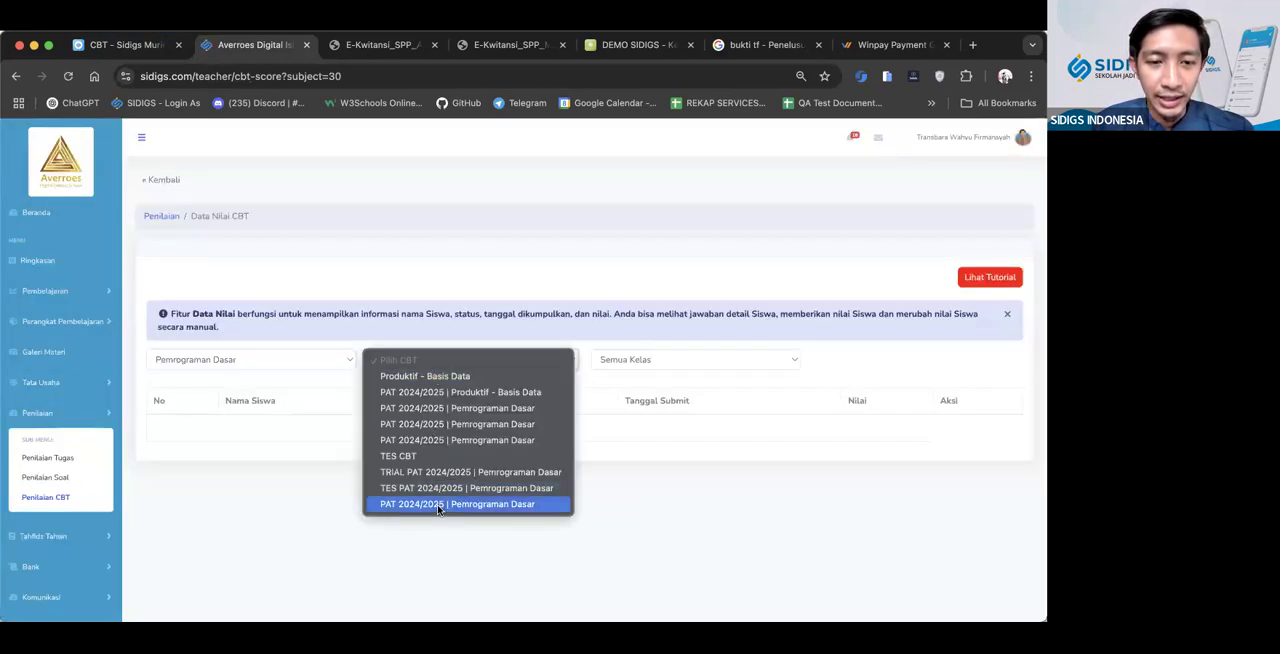
pyautogui.click(440, 471)
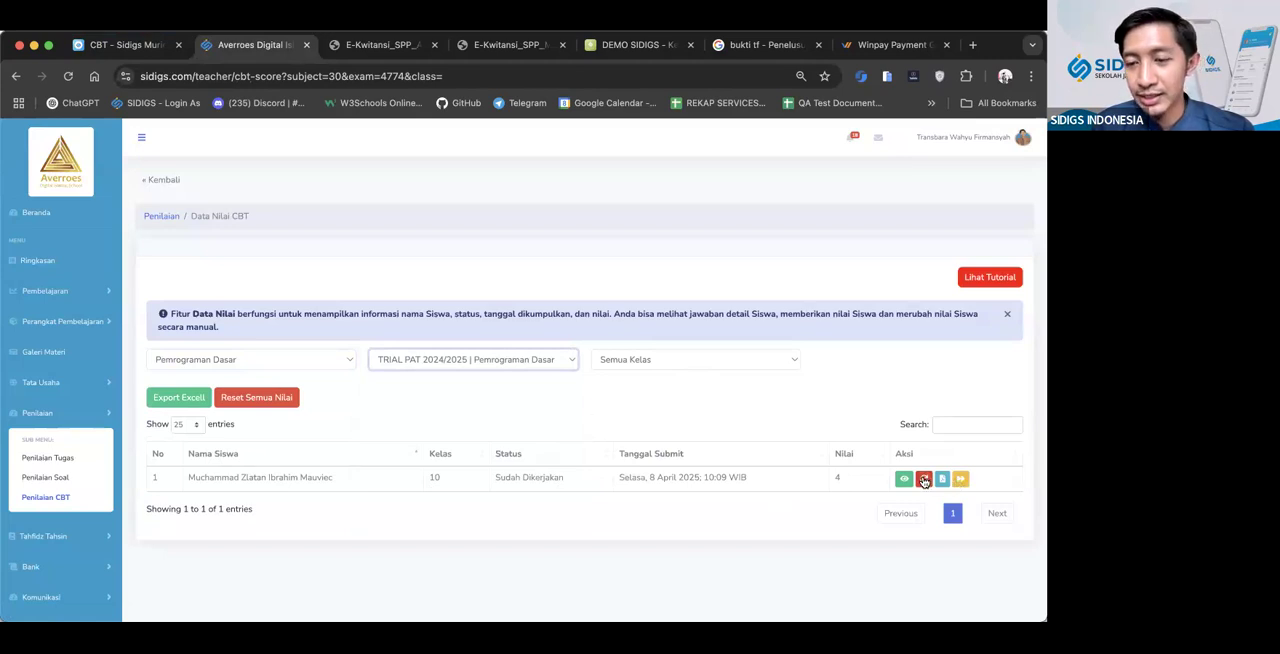
pyautogui.click(924, 481)
pyautogui.click(630, 228)
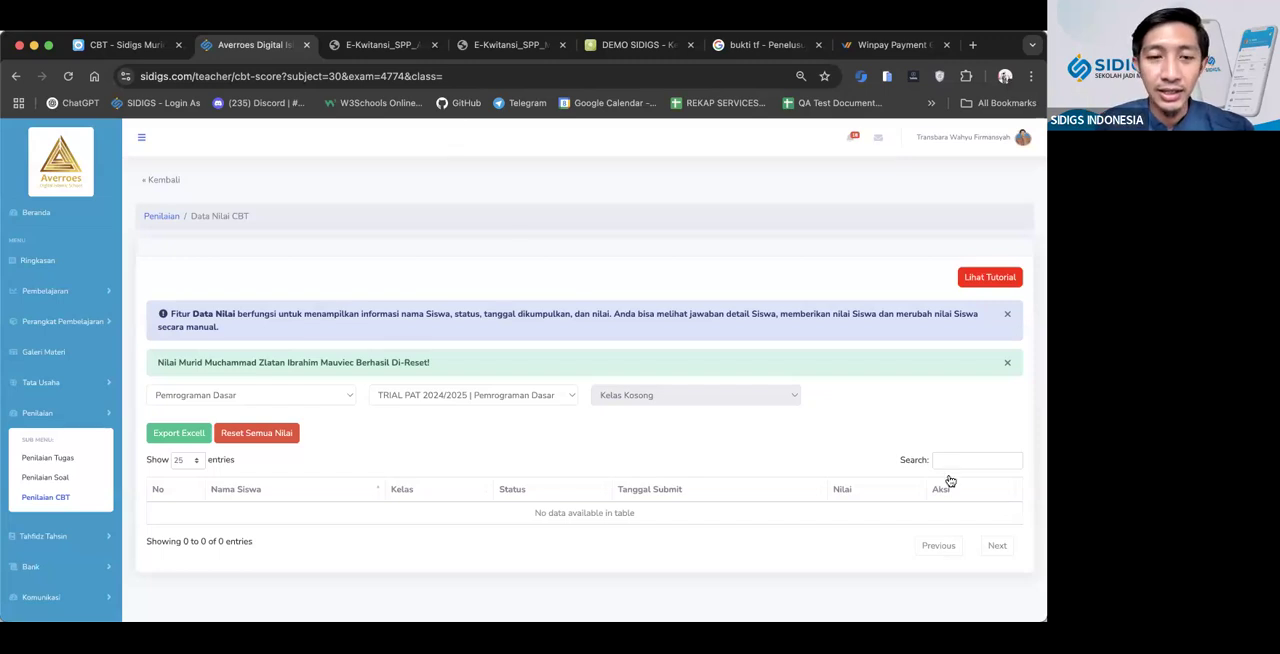
# On the student CBT site, enter the exam token and start the TRIAL PAT 2024/2025 exam
pyautogui.click(122, 44)
pyautogui.click(395, 484)
pyautogui.write('TRIALCBT')
pyautogui.click(378, 541)
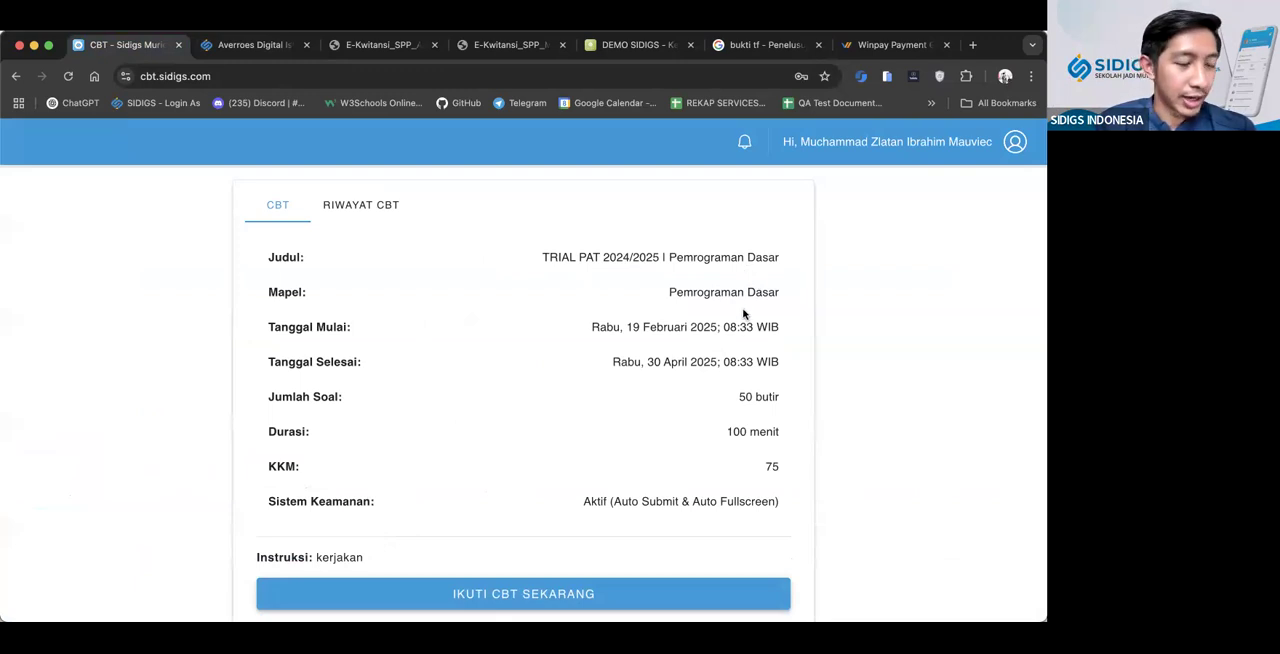
pyautogui.scroll(-1, 737, 480)
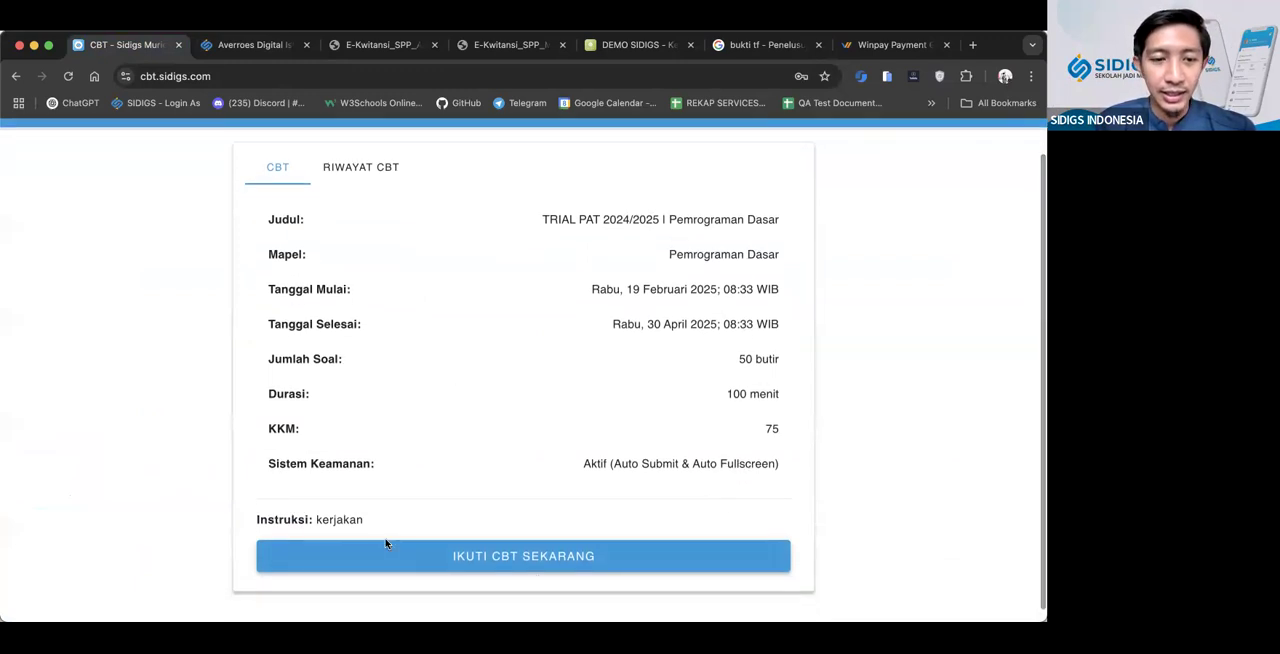
pyautogui.click(367, 571)
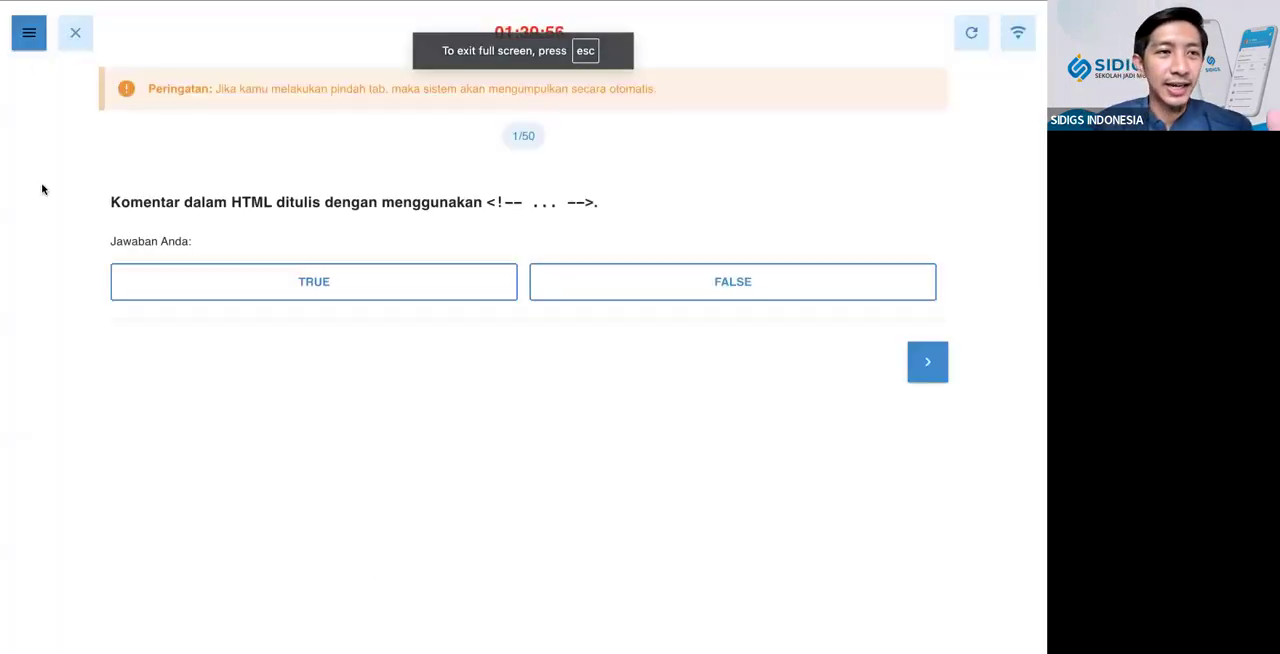
# Show the question number list and answer question 1 TRUE and question 2 FALSE
pyautogui.click(29, 38)
pyautogui.click(58, 226)
pyautogui.click(243, 266)
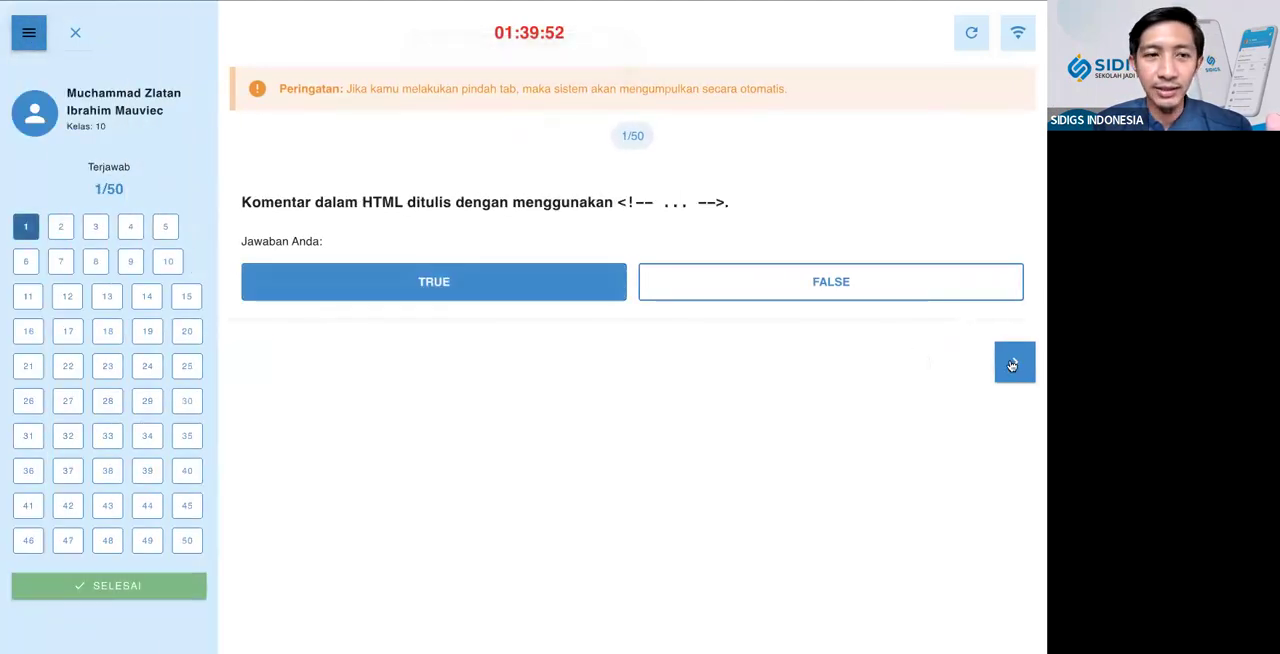
pyautogui.click(1014, 361)
pyautogui.click(748, 272)
pyautogui.click(1030, 365)
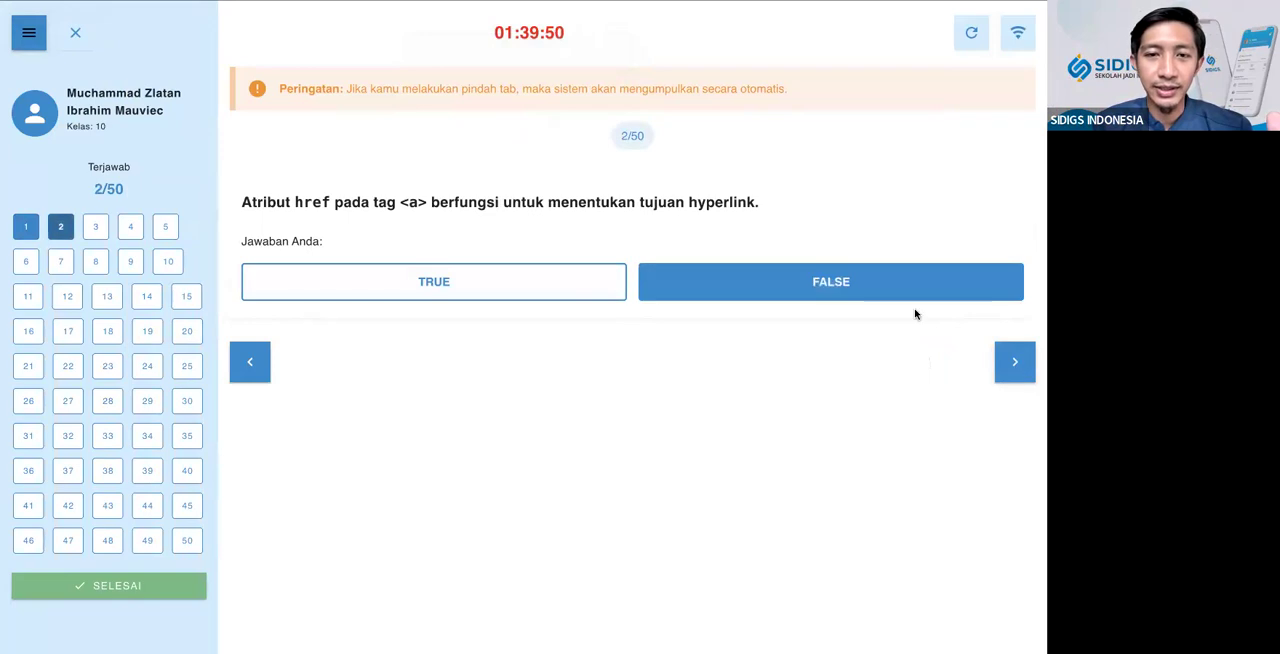
# Skip ahead through the exam, answering question 4 and question 12 with TRUE
pyautogui.click(130, 226)
pyautogui.click(283, 272)
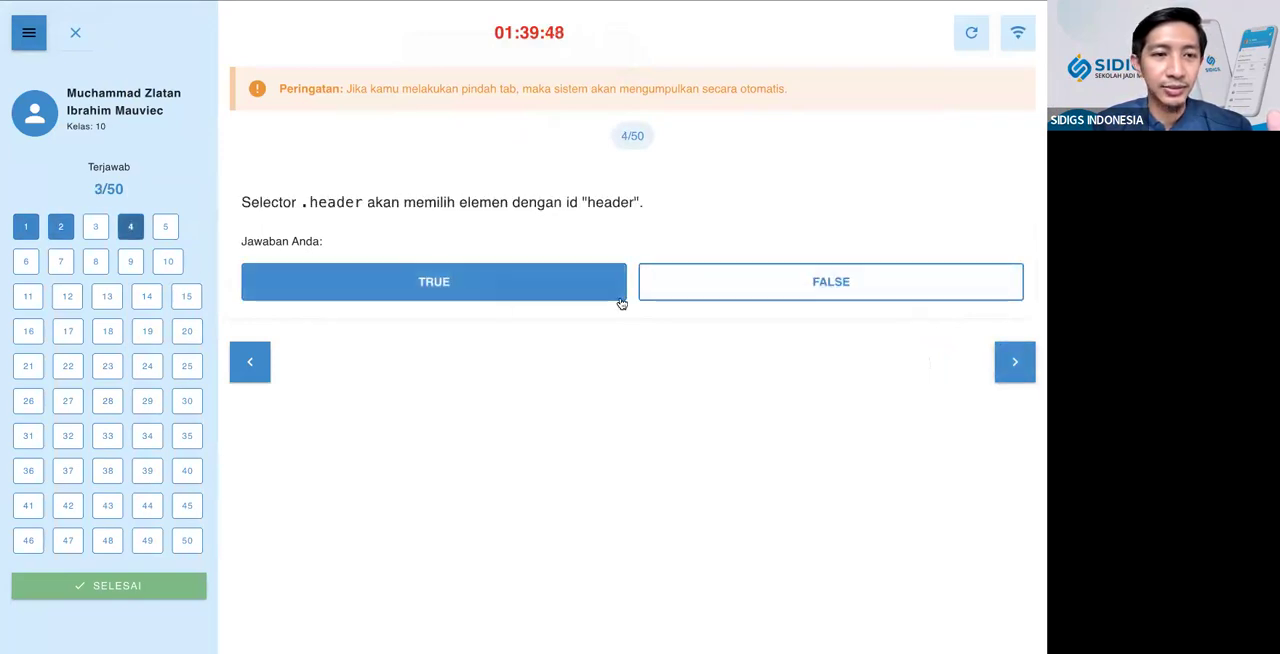
pyautogui.click(1014, 362)
pyautogui.click(80, 310)
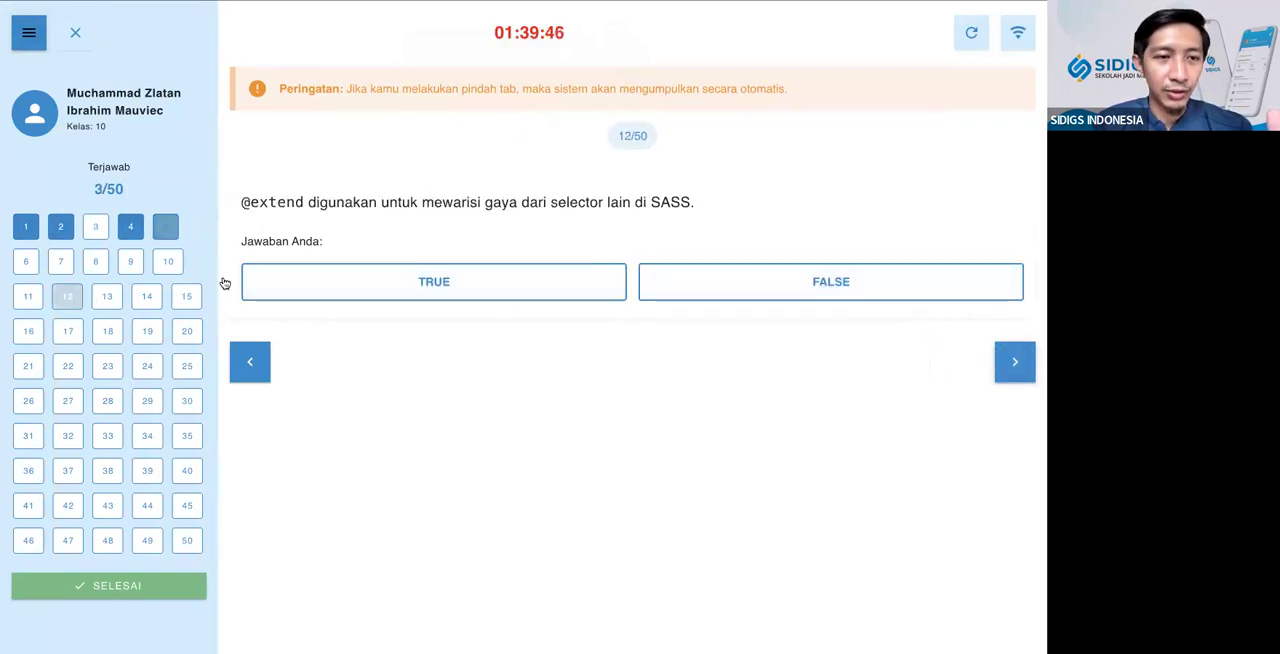
pyautogui.click(314, 280)
pyautogui.click(1013, 364)
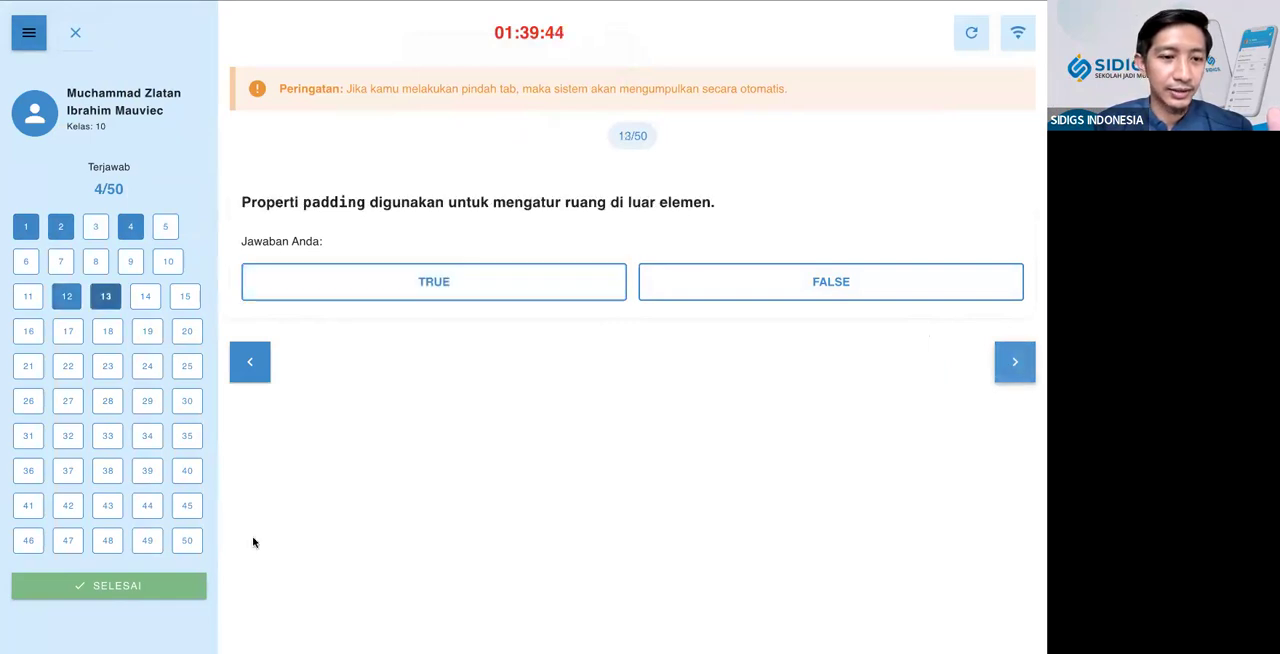
# Answer question 50 TRUE, and request to finish the exam but cancel the submission
pyautogui.click(188, 541)
pyautogui.click(351, 287)
pyautogui.click(953, 360)
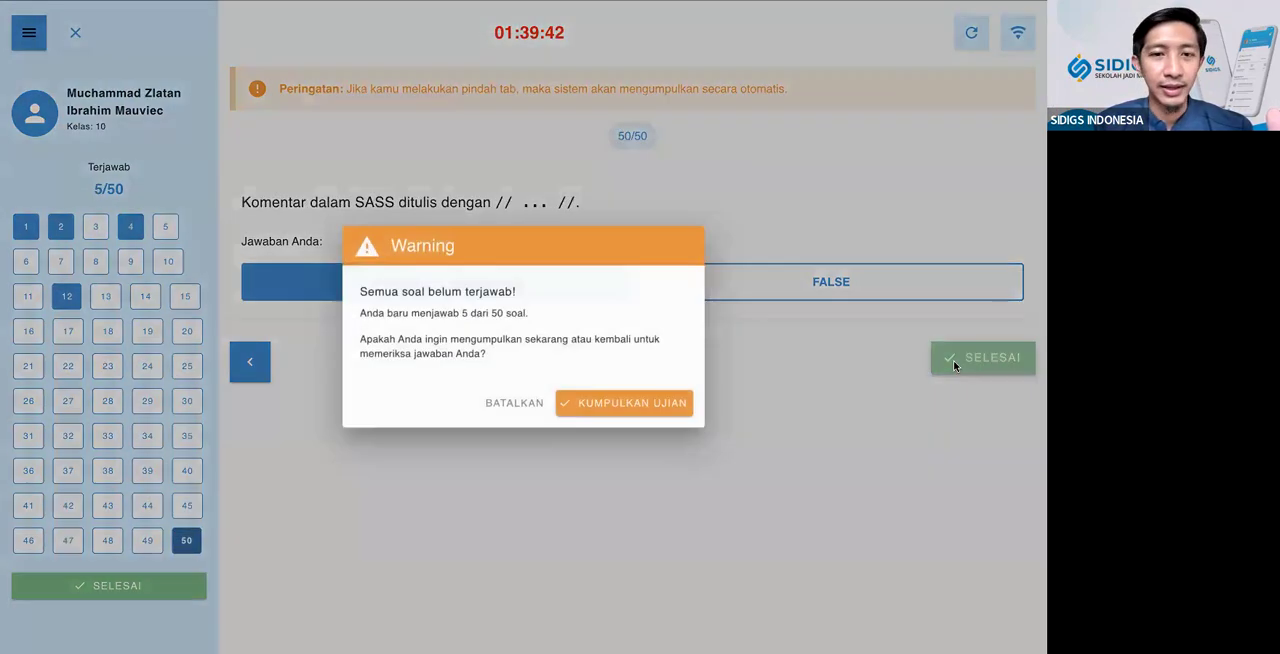
pyautogui.click(508, 405)
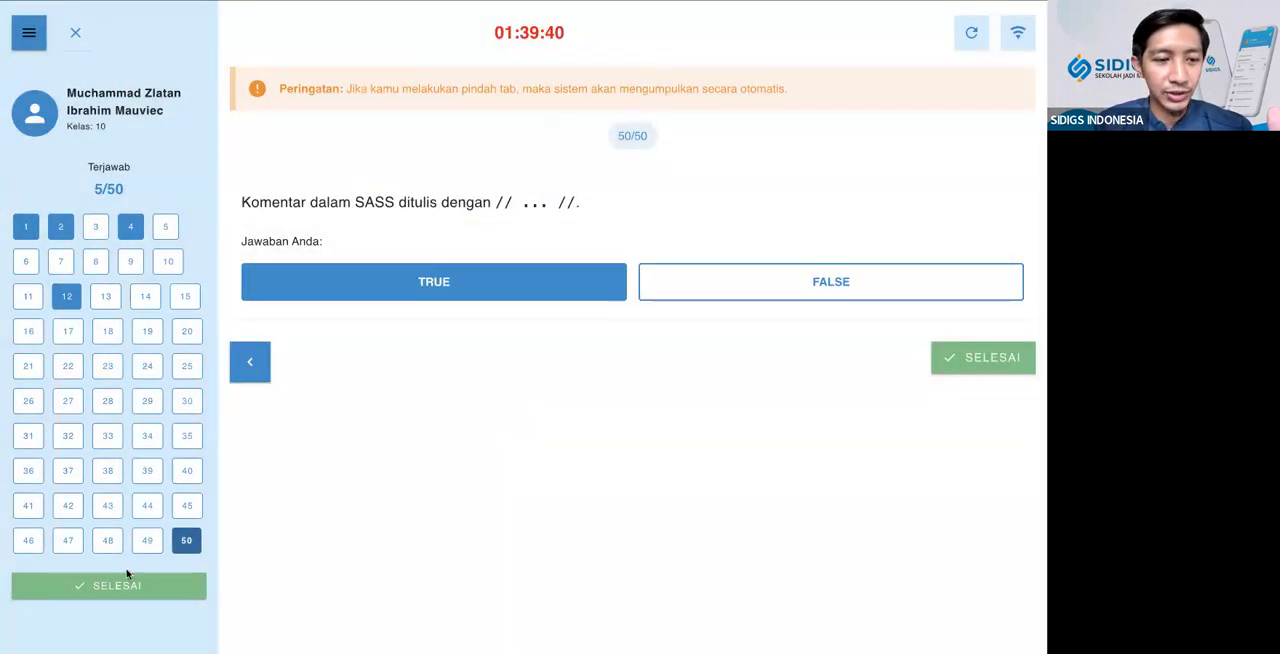
# Go to question 43, and hide and show the question number list again
pyautogui.click(115, 505)
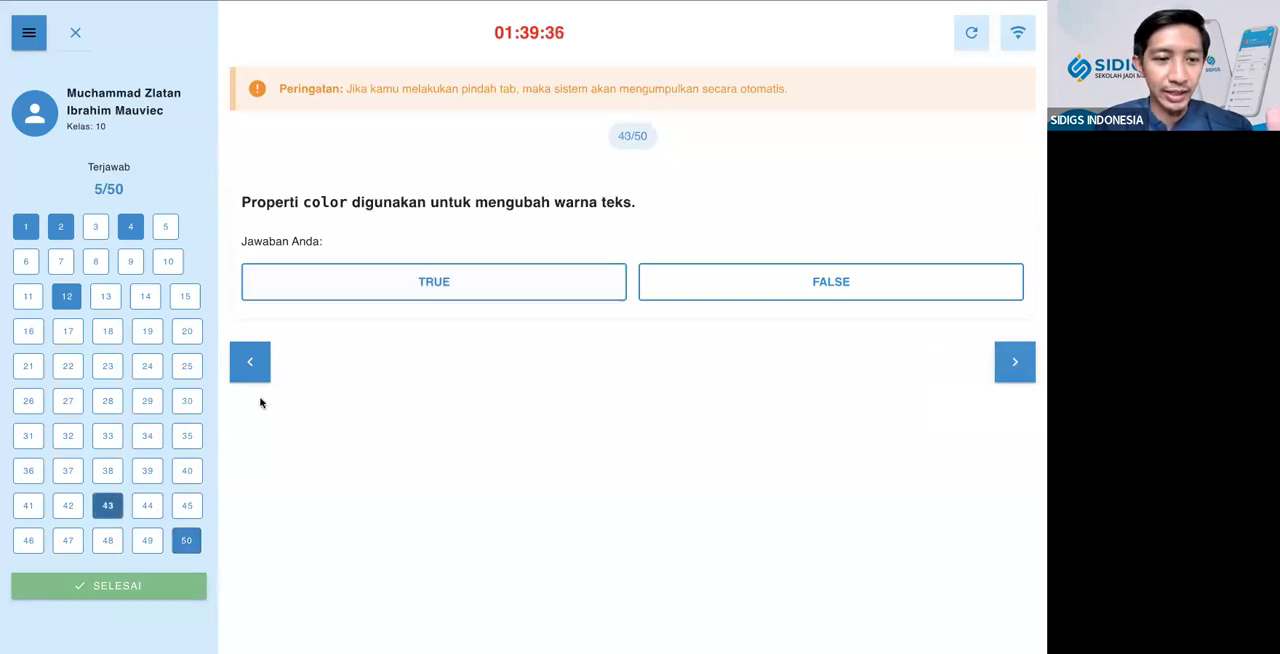
pyautogui.click(28, 38)
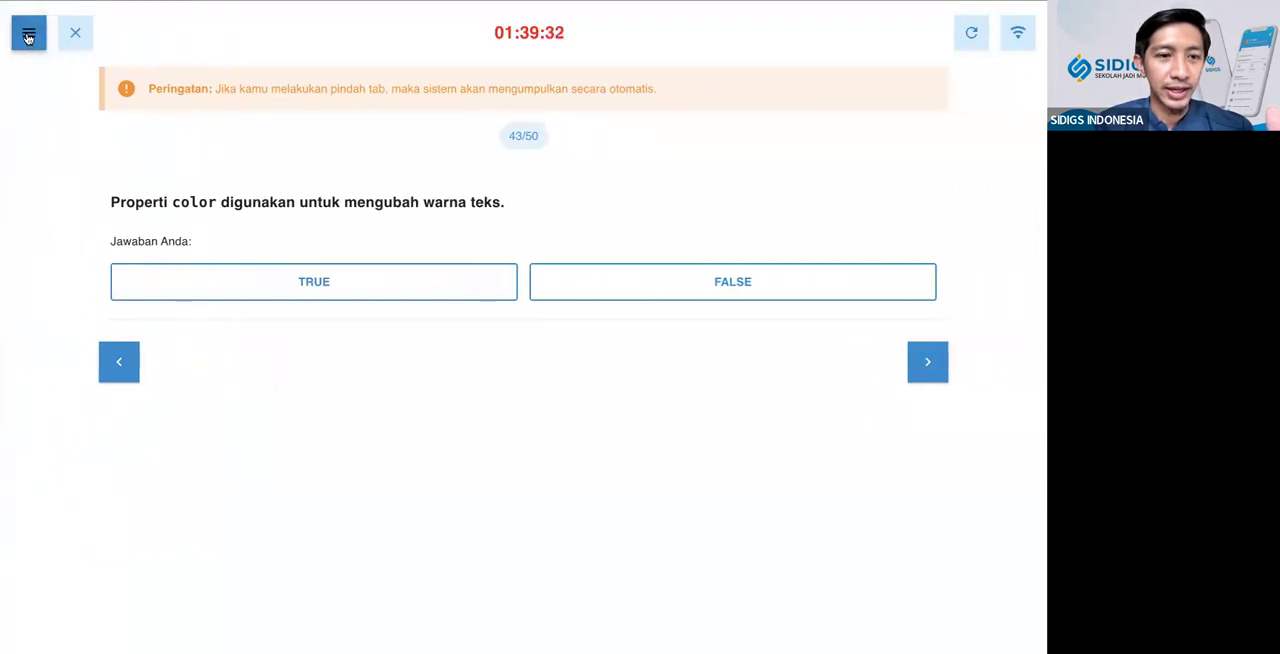
pyautogui.click(28, 33)
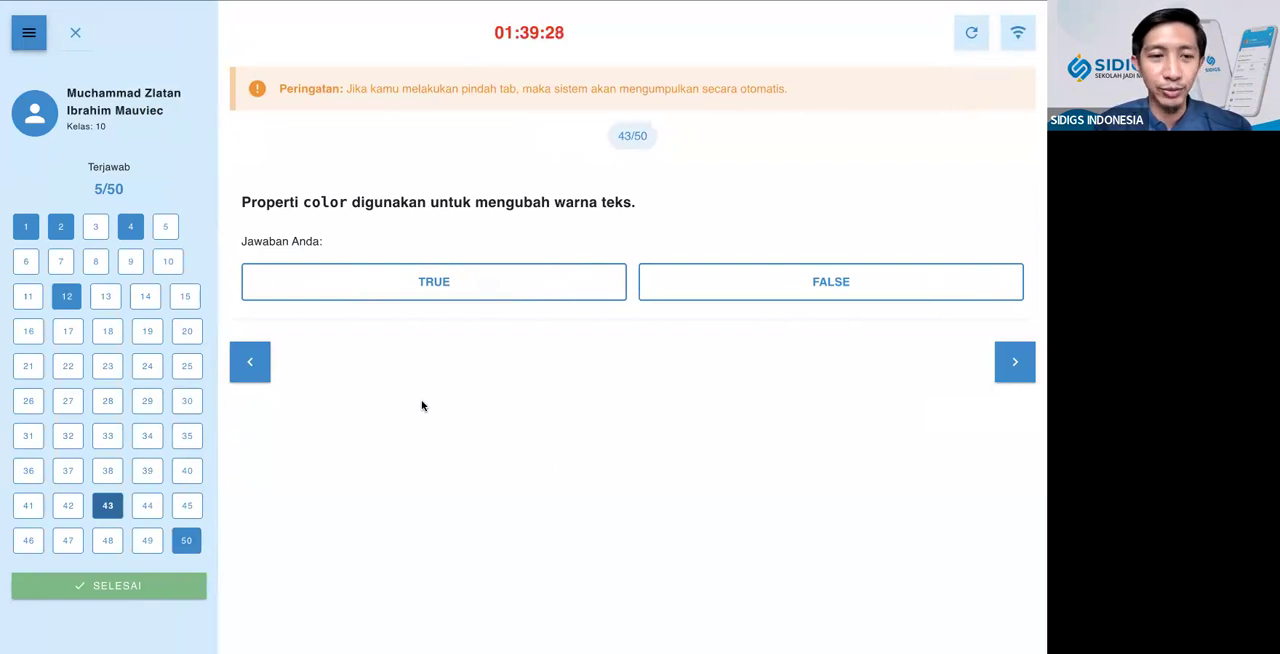
# Request to finish the incomplete exam from the question list twice, cancelling the submission each time
pyautogui.click(174, 586)
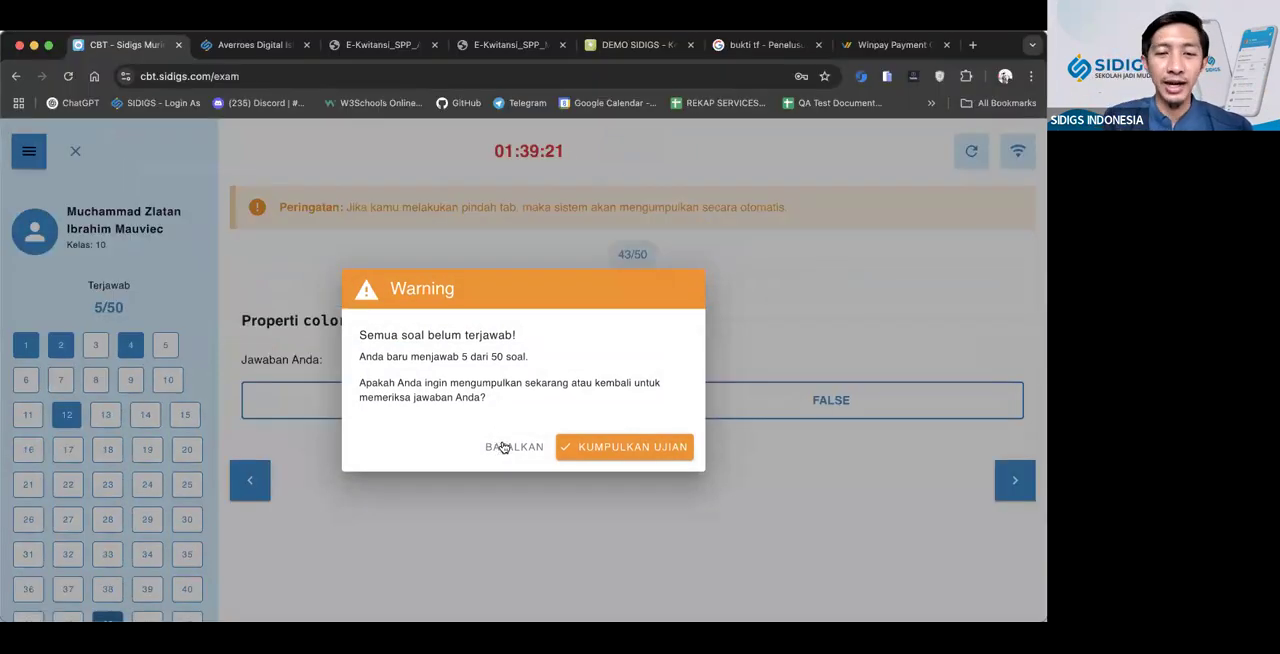
pyautogui.click(494, 406)
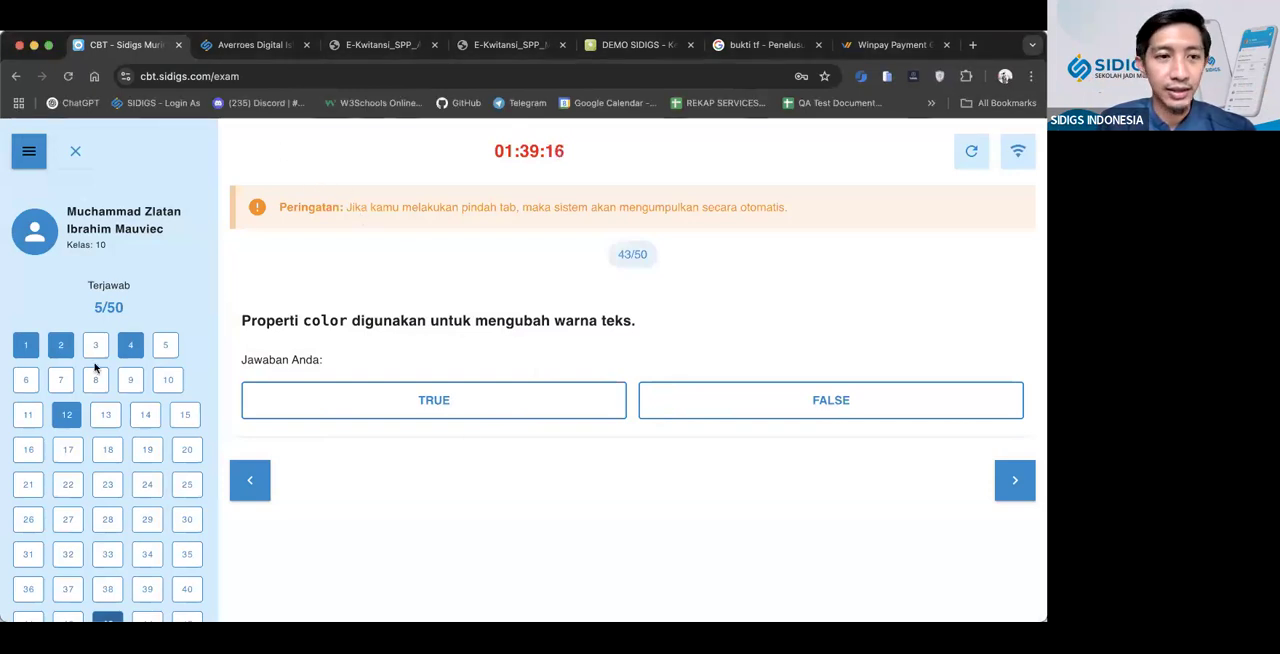
pyautogui.scroll(-3, 95, 368)
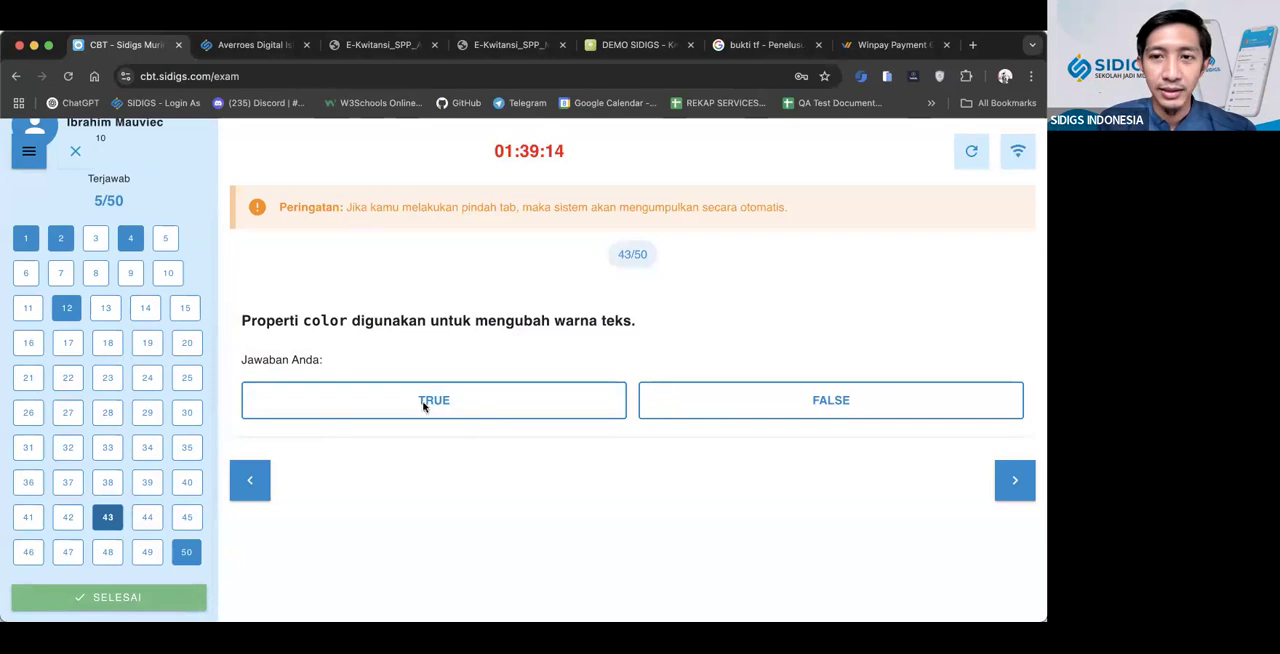
pyautogui.click(150, 596)
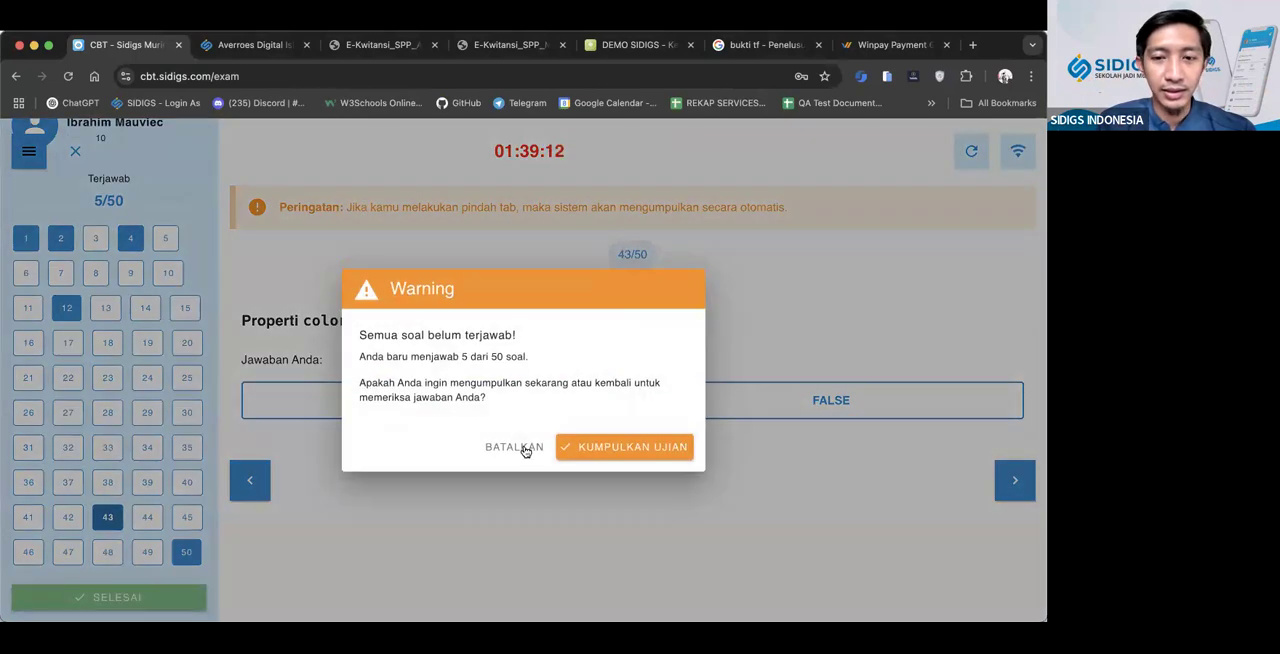
pyautogui.click(516, 448)
# Refresh the exam, move to question 2 and submit the exam despite the unanswered questions
pyautogui.click(969, 160)
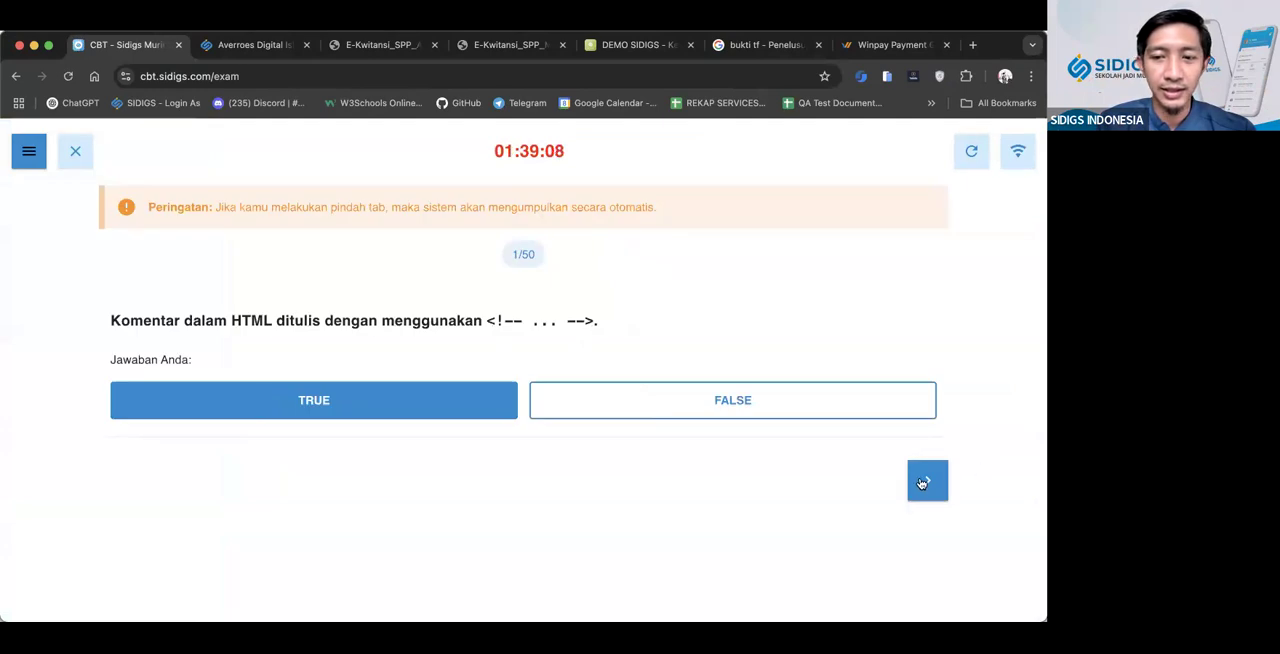
pyautogui.click(923, 483)
pyautogui.click(38, 162)
pyautogui.scroll(-2, 88, 335)
pyautogui.click(108, 597)
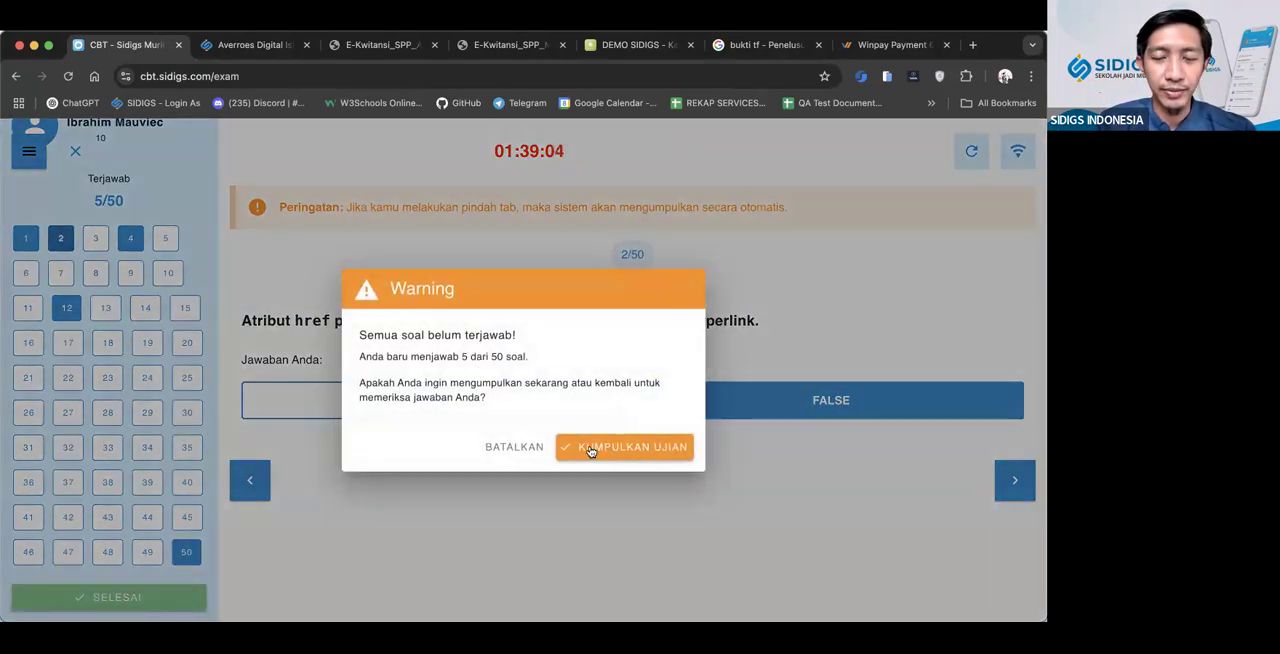
pyautogui.click(579, 449)
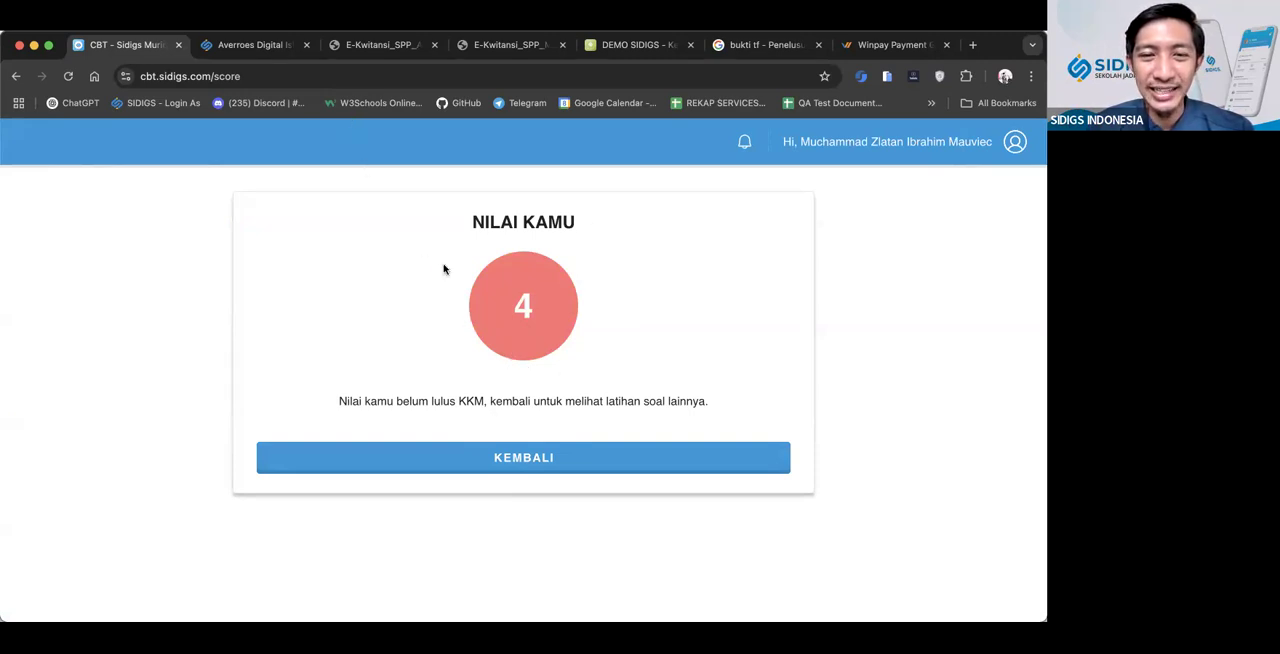
# Switch to the teacher's CBT score list and allow the student to continue the submitted exam
pyautogui.click(240, 48)
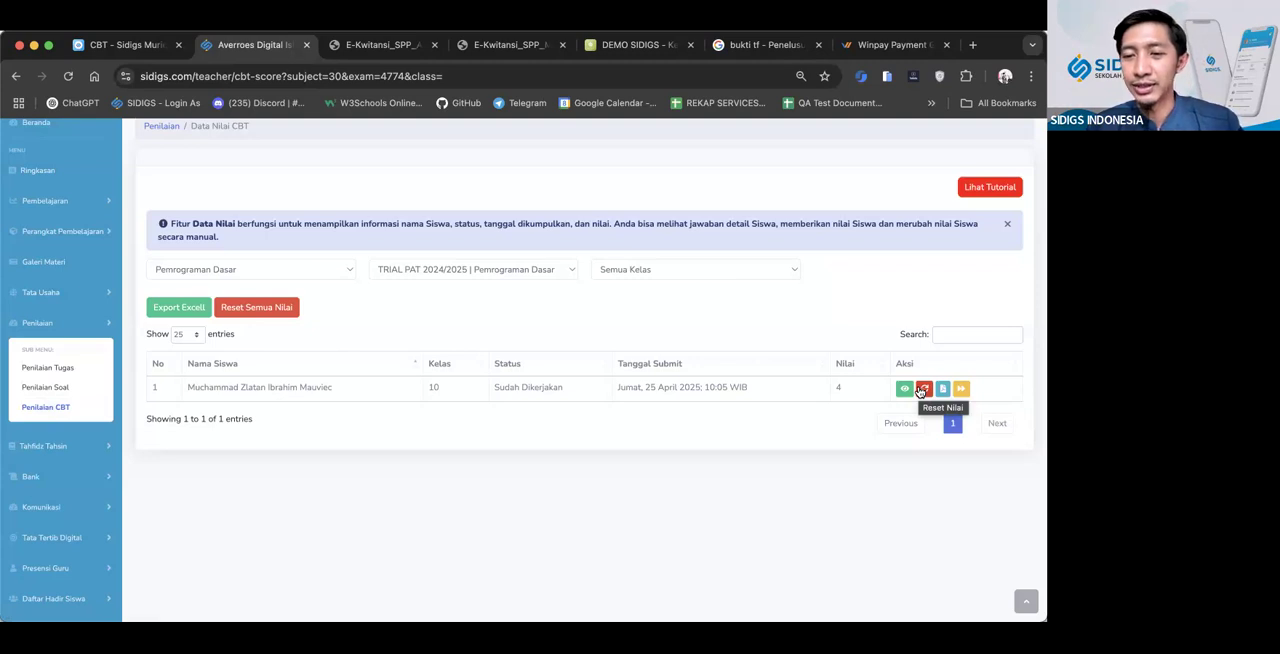
pyautogui.click(960, 389)
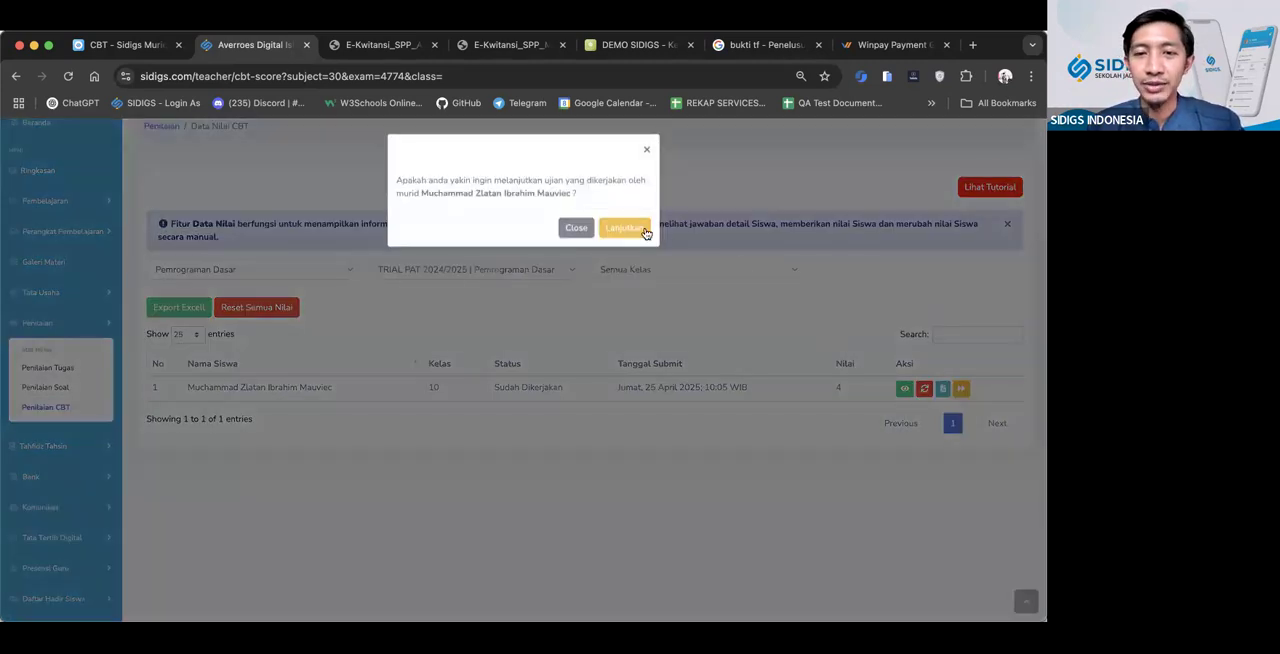
pyautogui.click(645, 232)
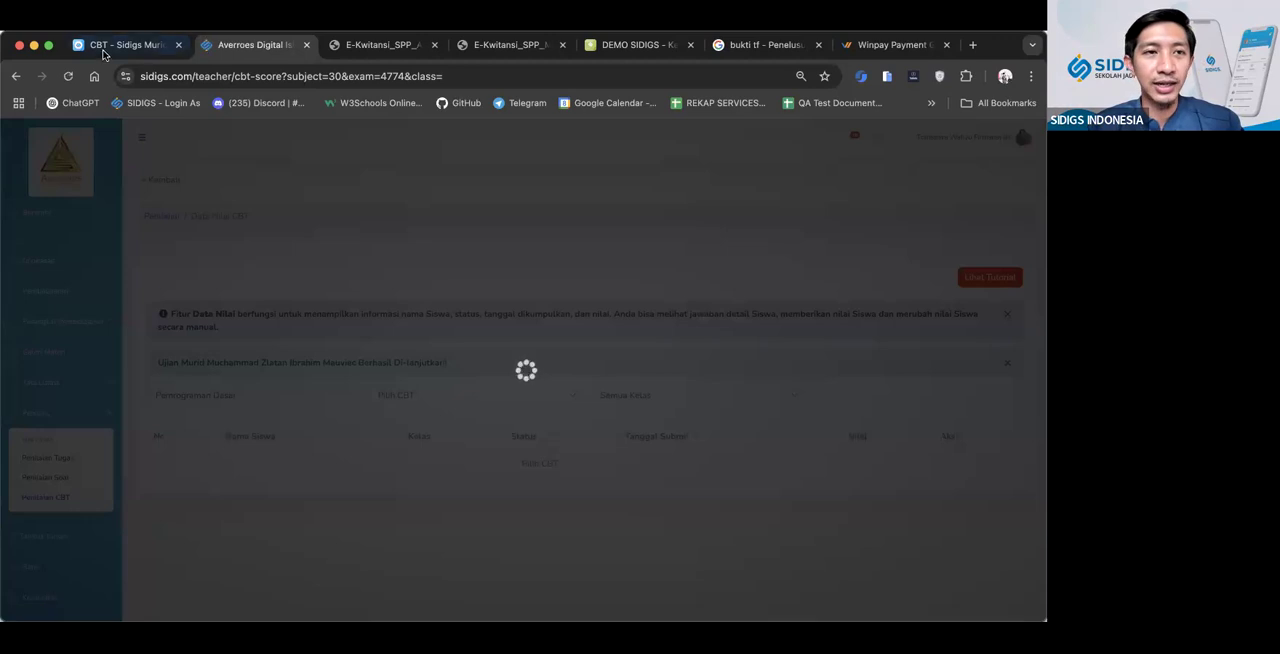
# Return to the student CBT site, reopen the continued exam and show its question number list
pyautogui.click(101, 46)
pyautogui.click(571, 463)
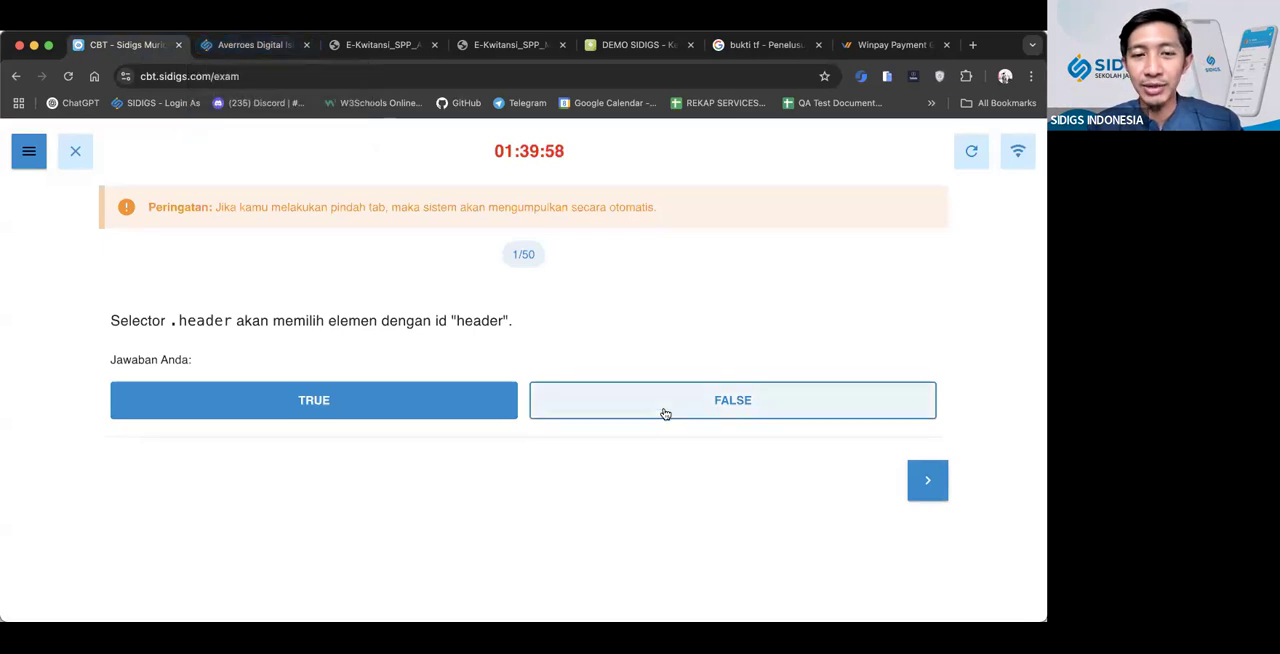
pyautogui.click(29, 151)
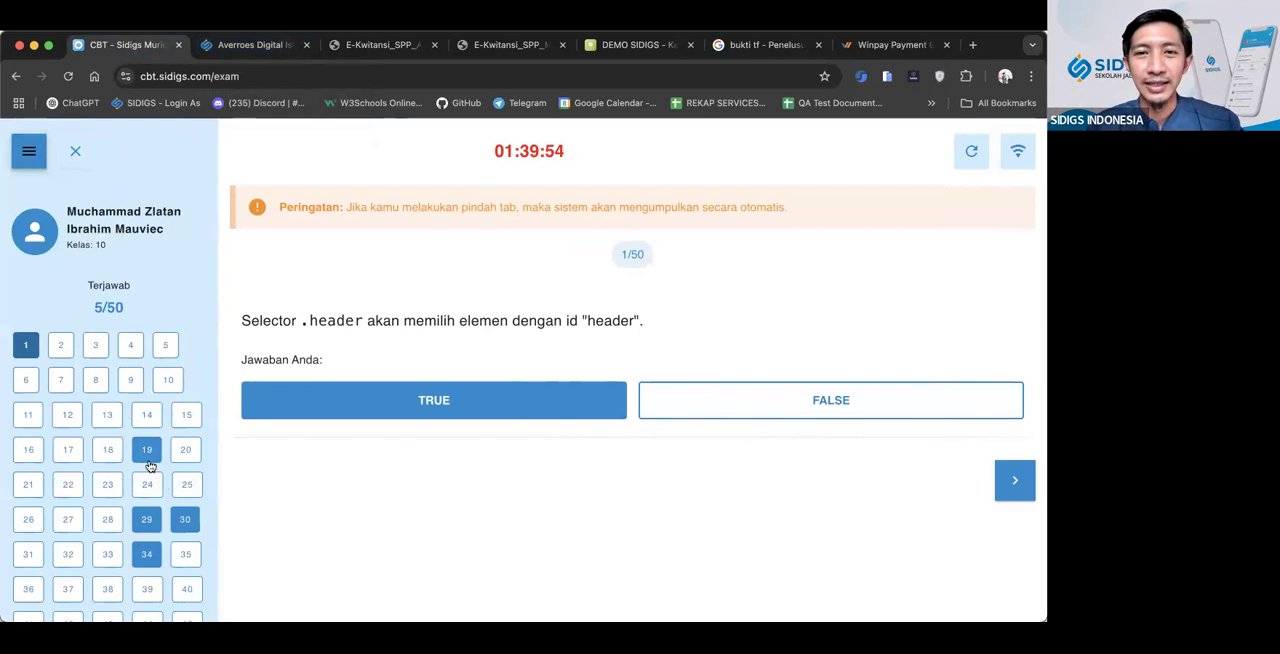
# Try the exam's connection and close controls, cancelling the submission, and refresh the exam
pyautogui.click(1029, 152)
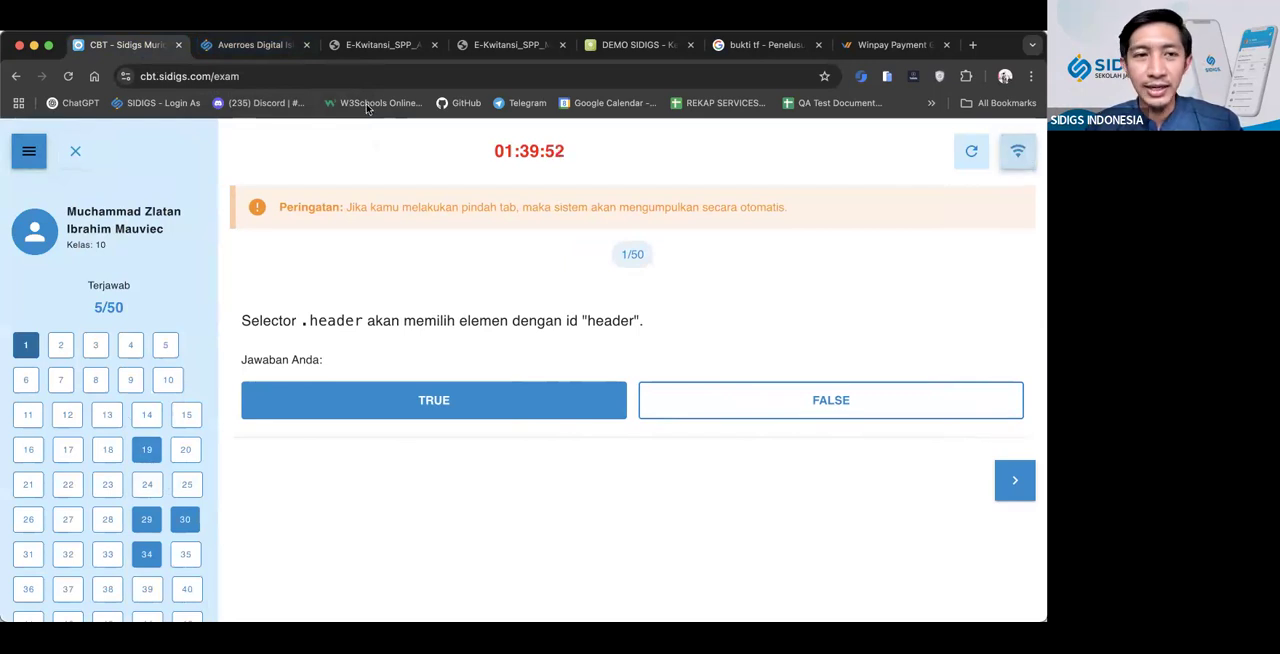
pyautogui.click(73, 149)
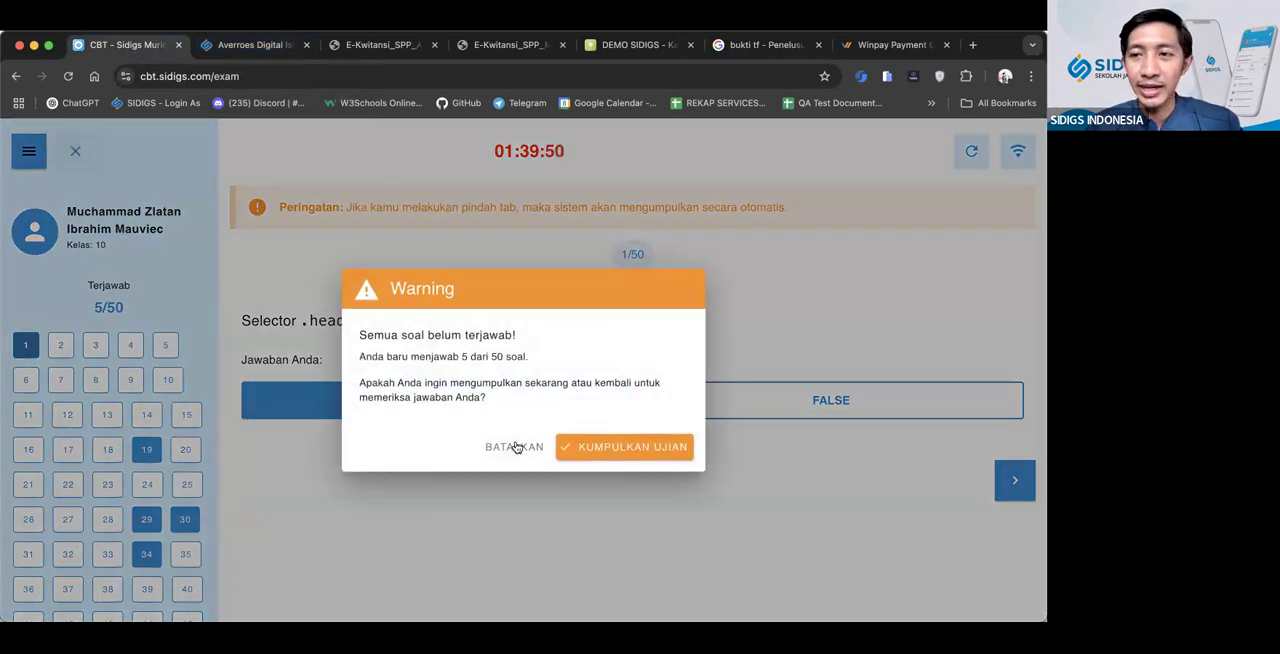
pyautogui.click(516, 447)
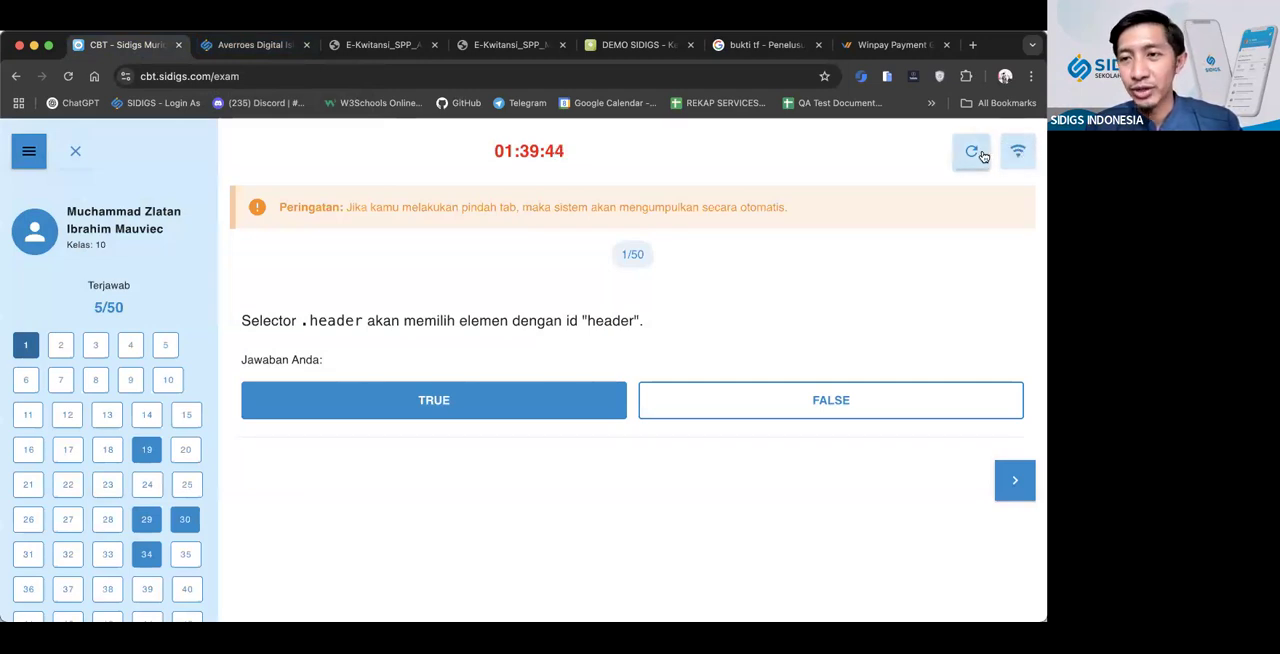
pyautogui.click(973, 152)
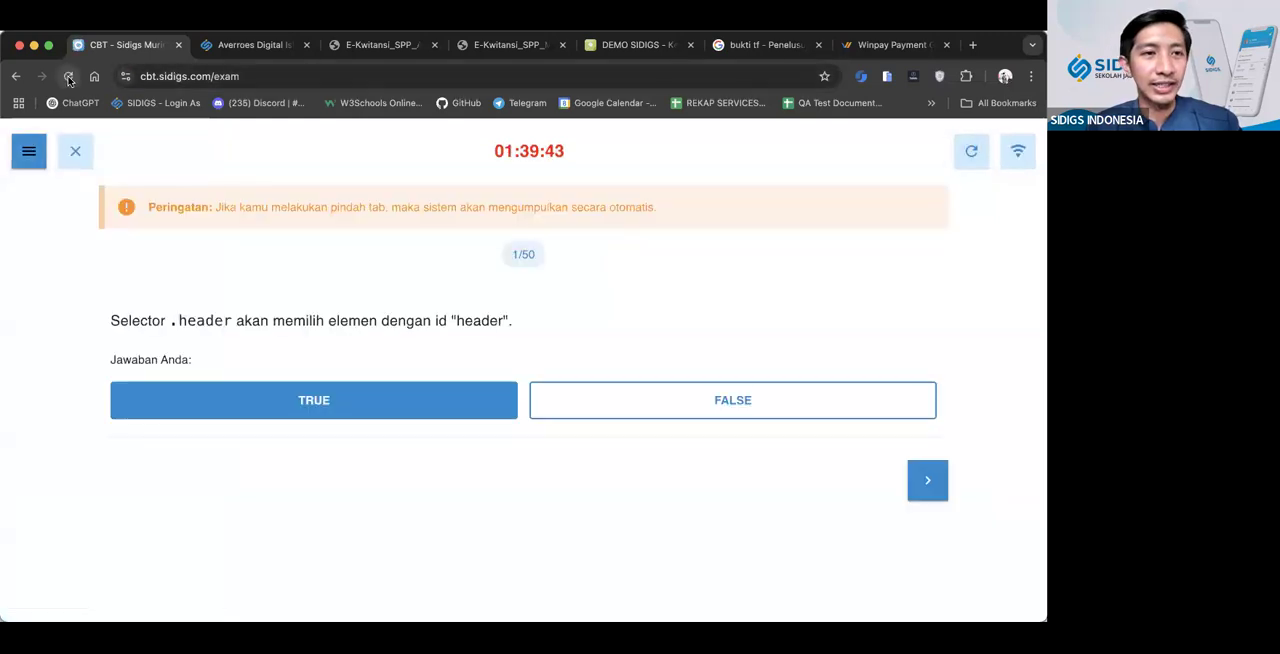